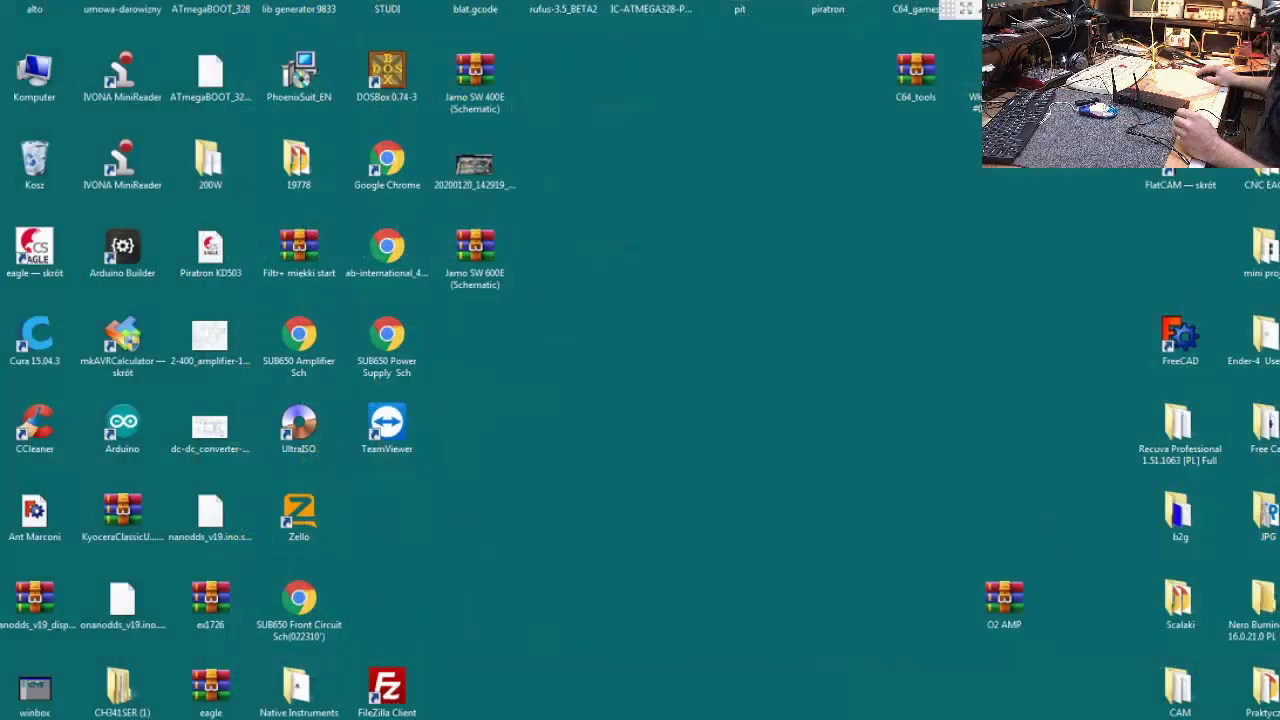
- Launch WinBox, pick the discovered MikroTik router at 192.168.3.250 and connect
double_click(34, 688)
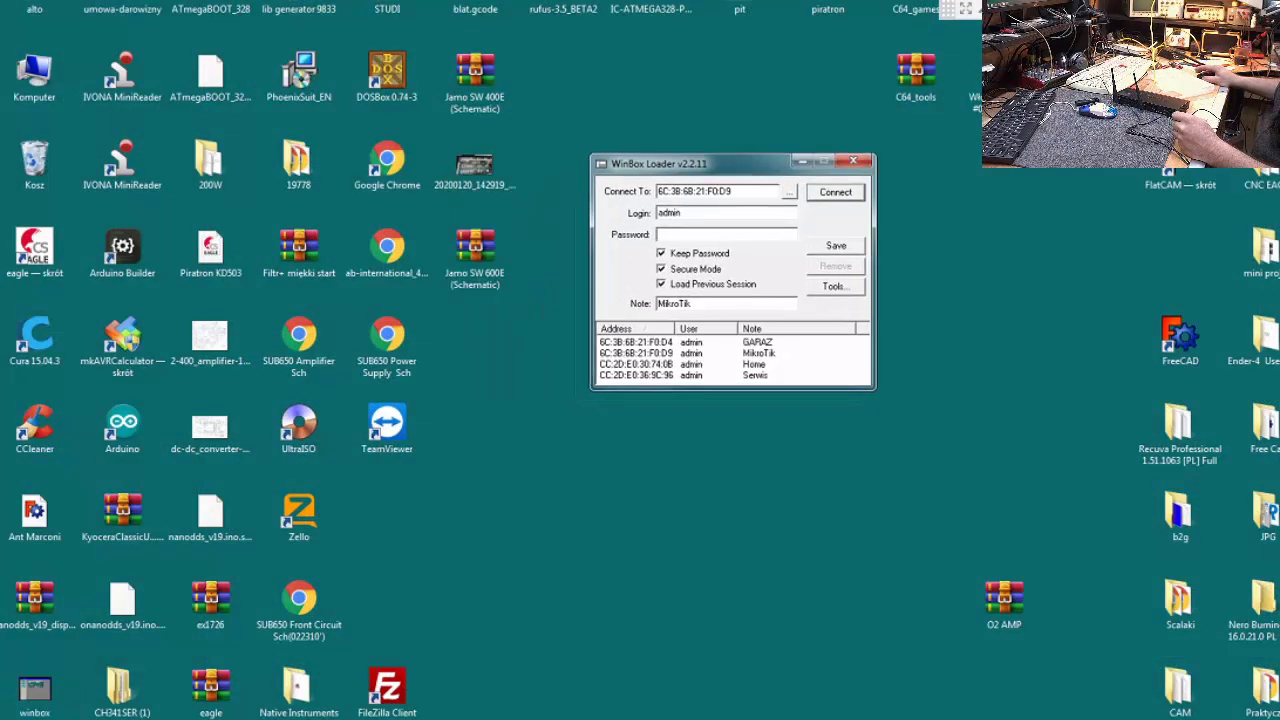
left_click(789, 191)
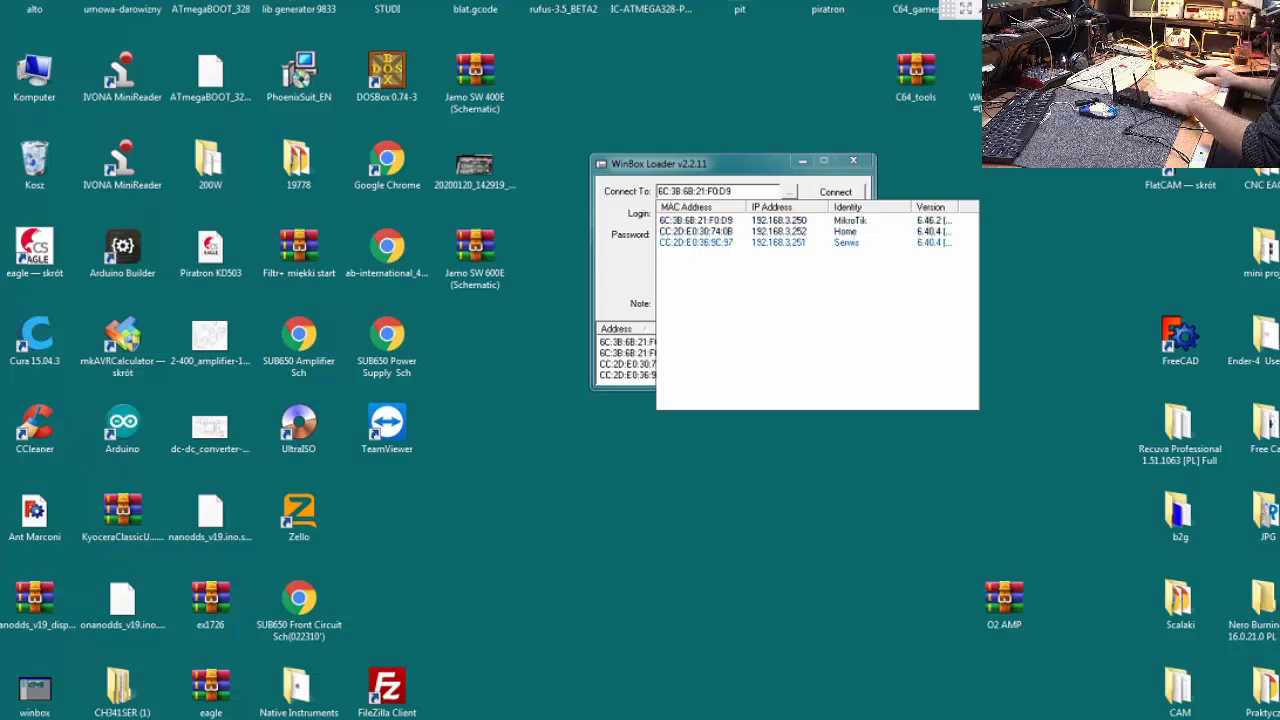
left_click(700, 219)
key("Return")
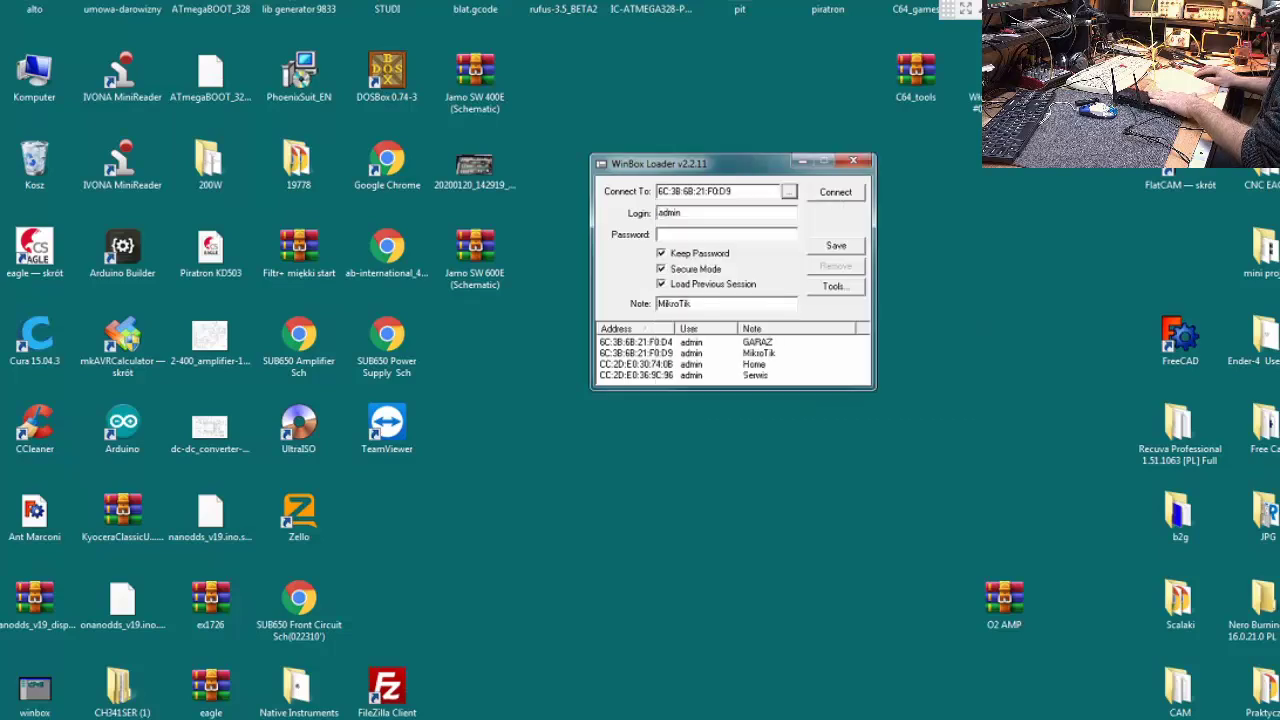
key("Return")
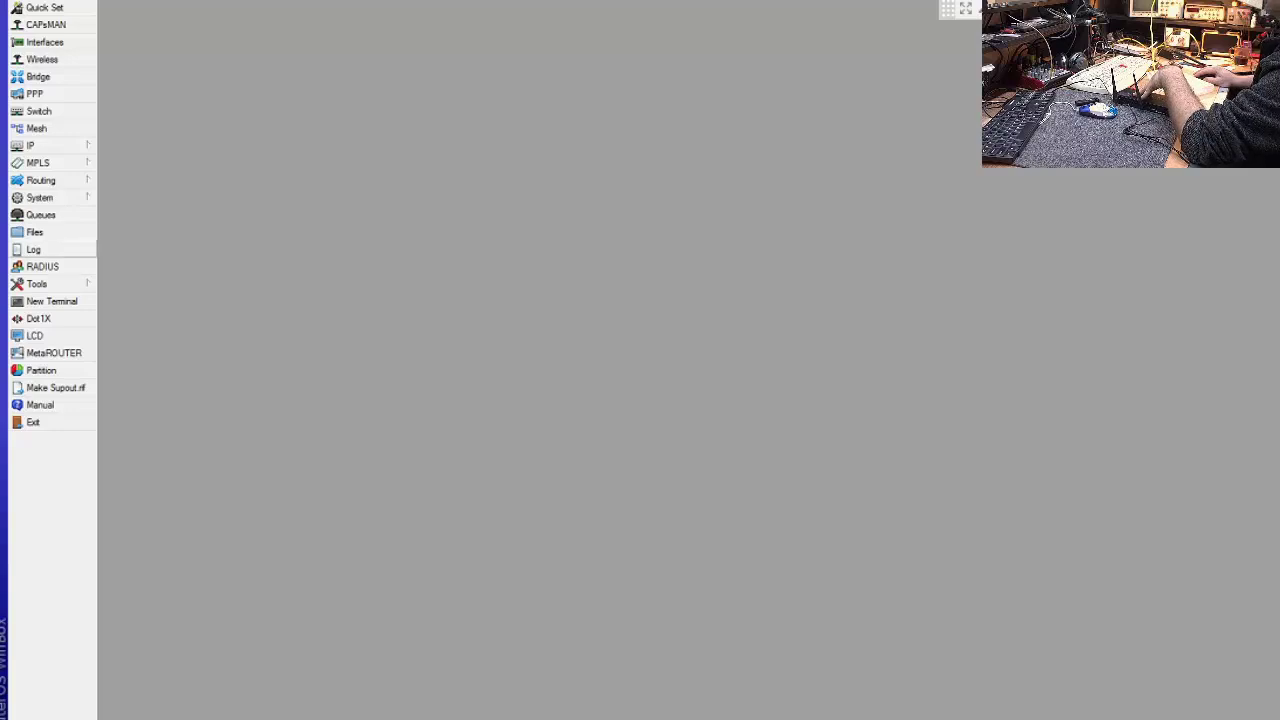
- Create a configuration backup named Studi1 from the File List and select Studi1.backup
left_click(40, 197)
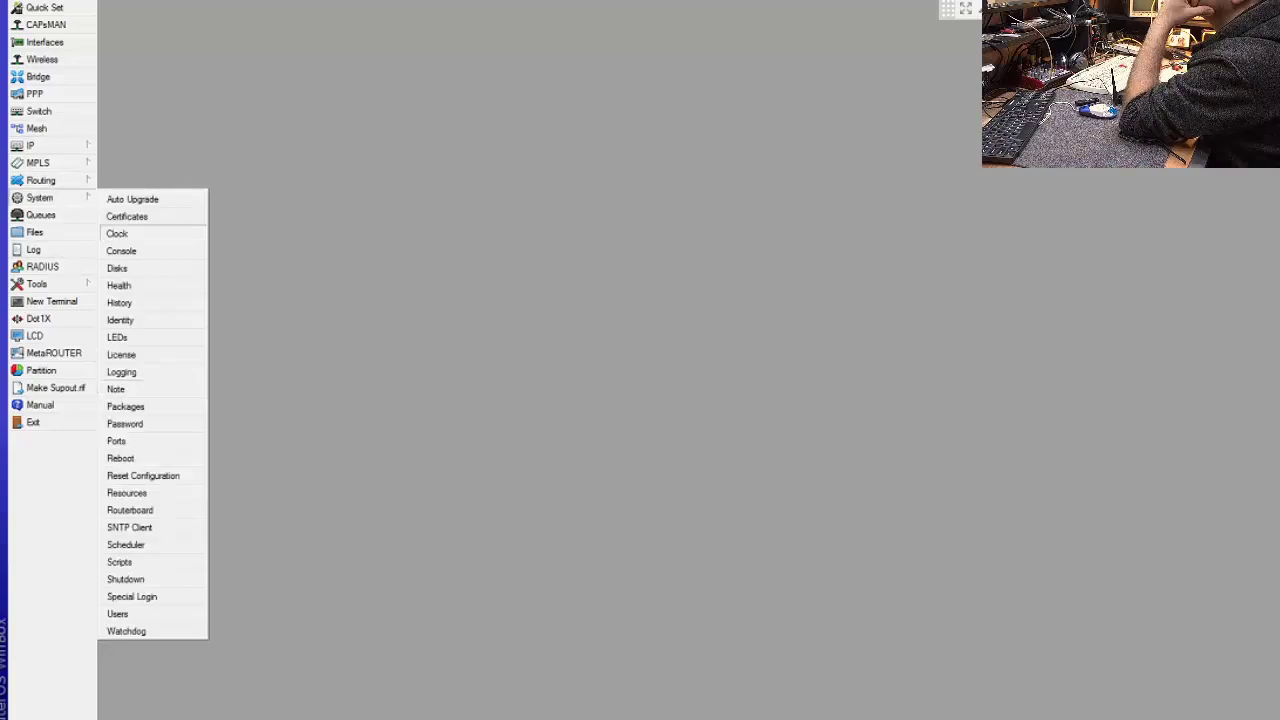
left_click(35, 232)
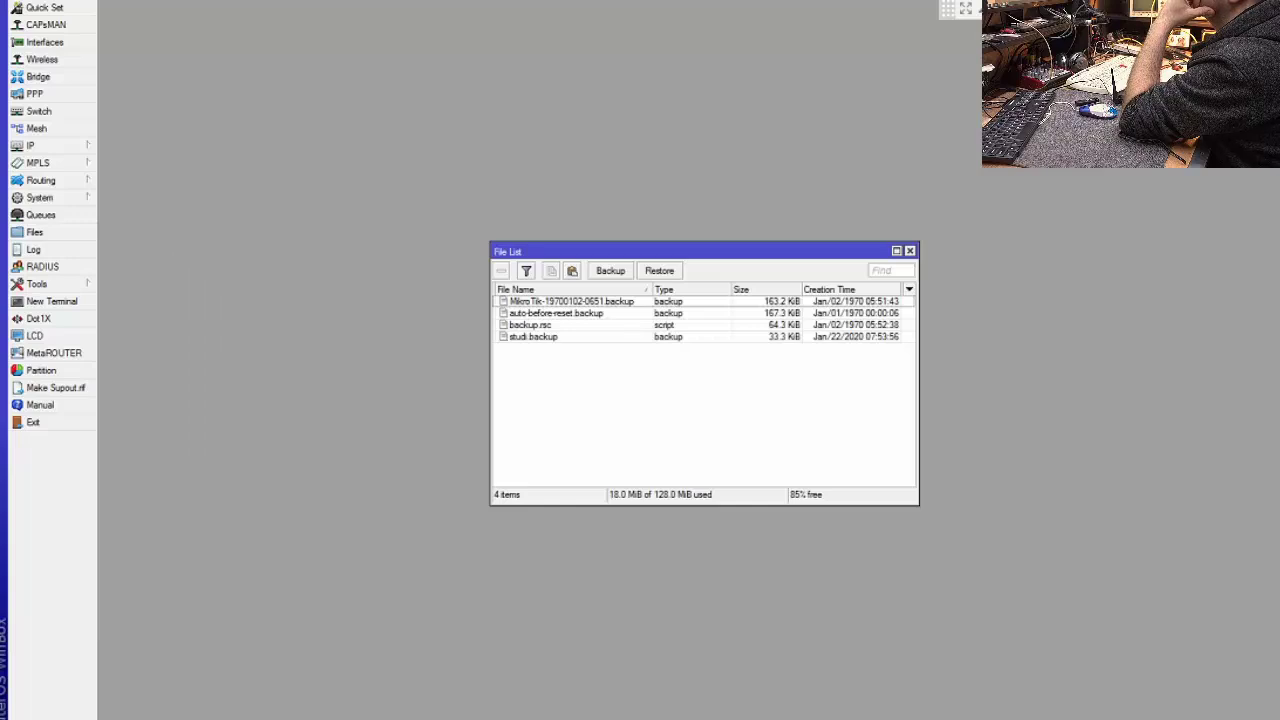
left_click_drag(600, 251, 274, 266)
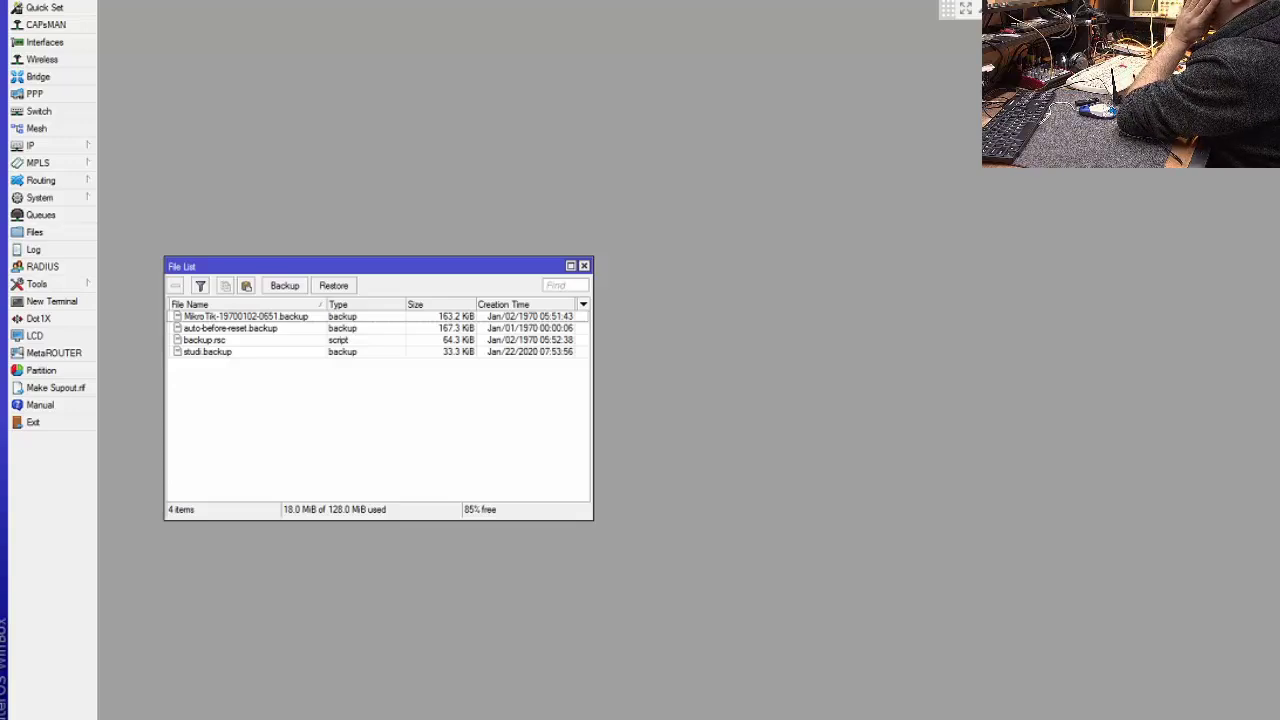
left_click(284, 285)
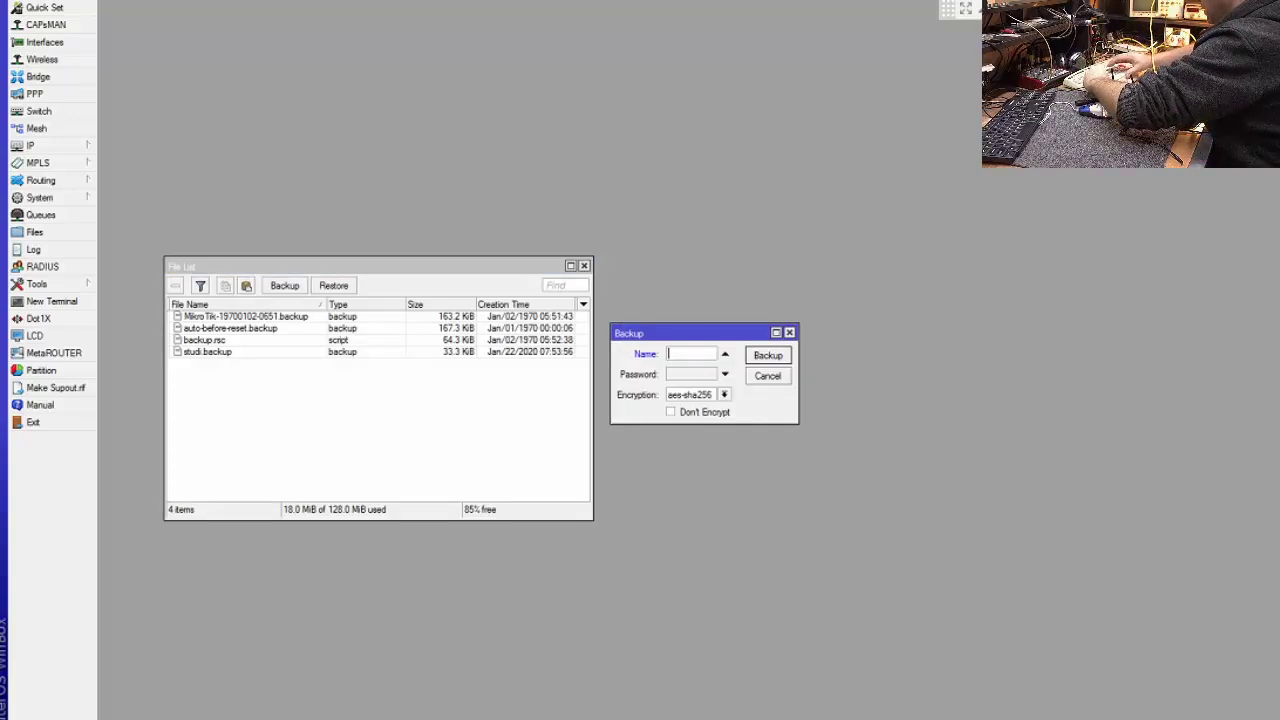
type("S")
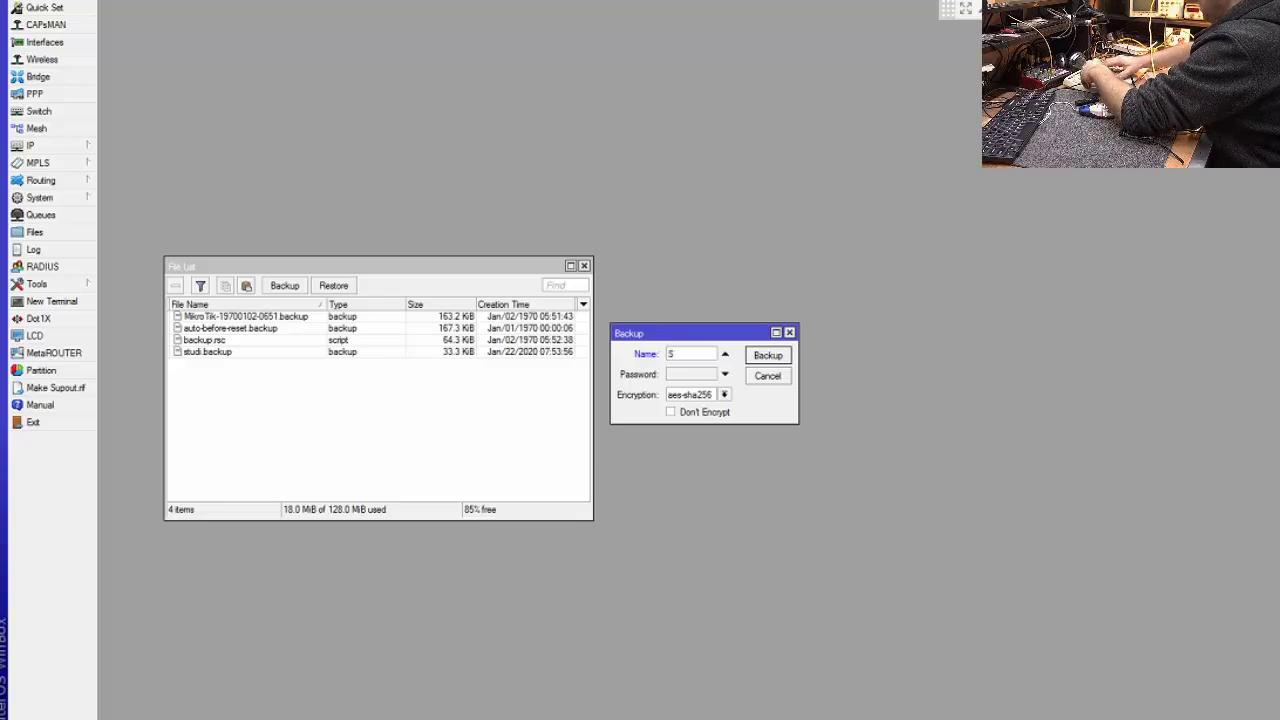
type("tudi")
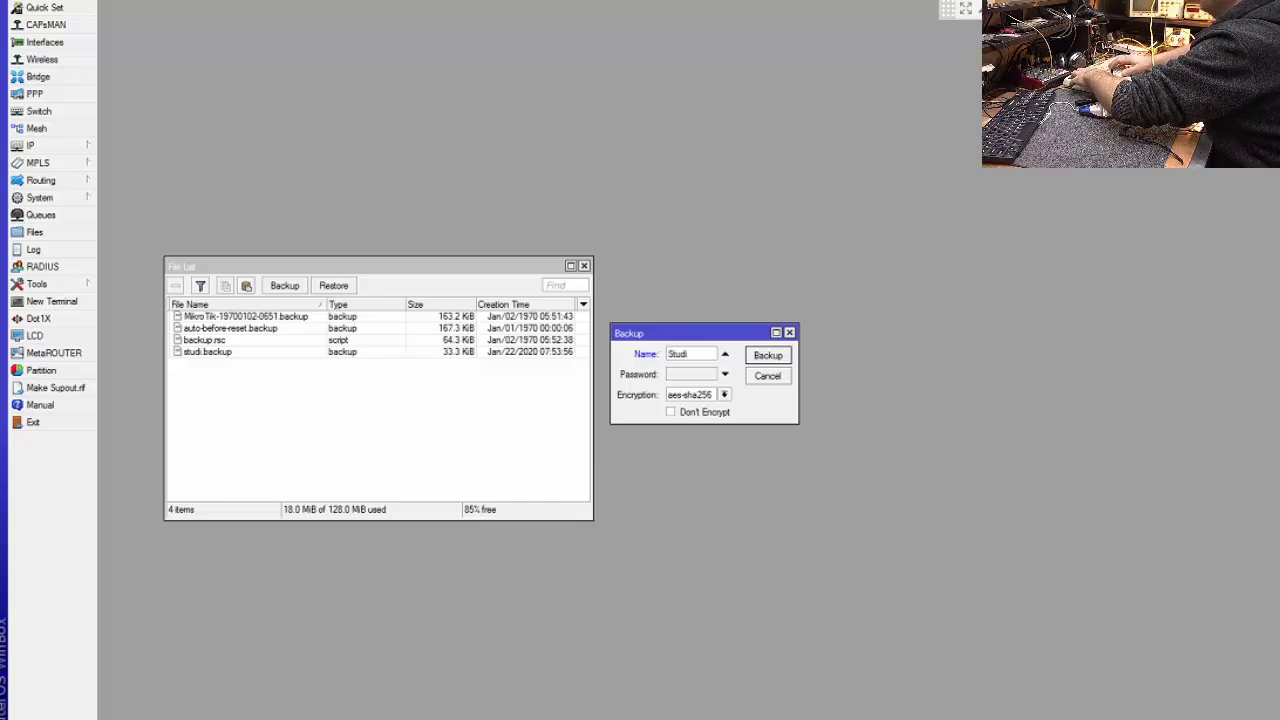
type("1")
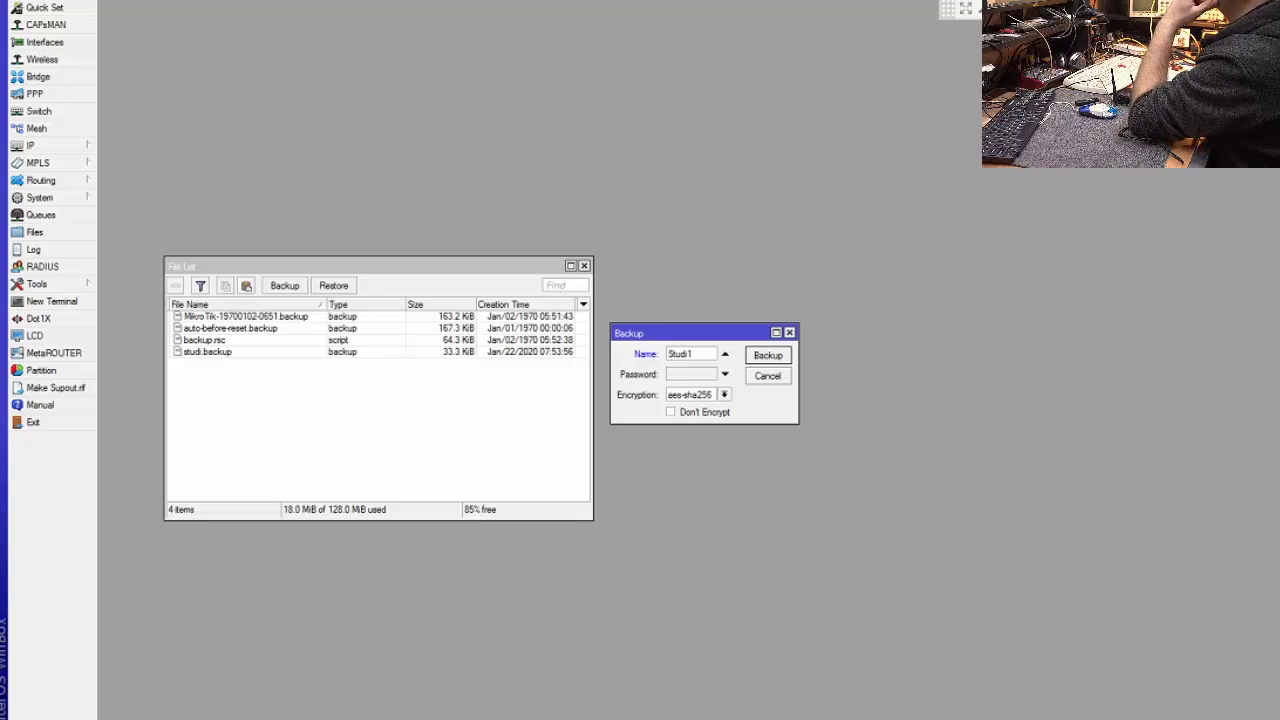
left_click(692, 374)
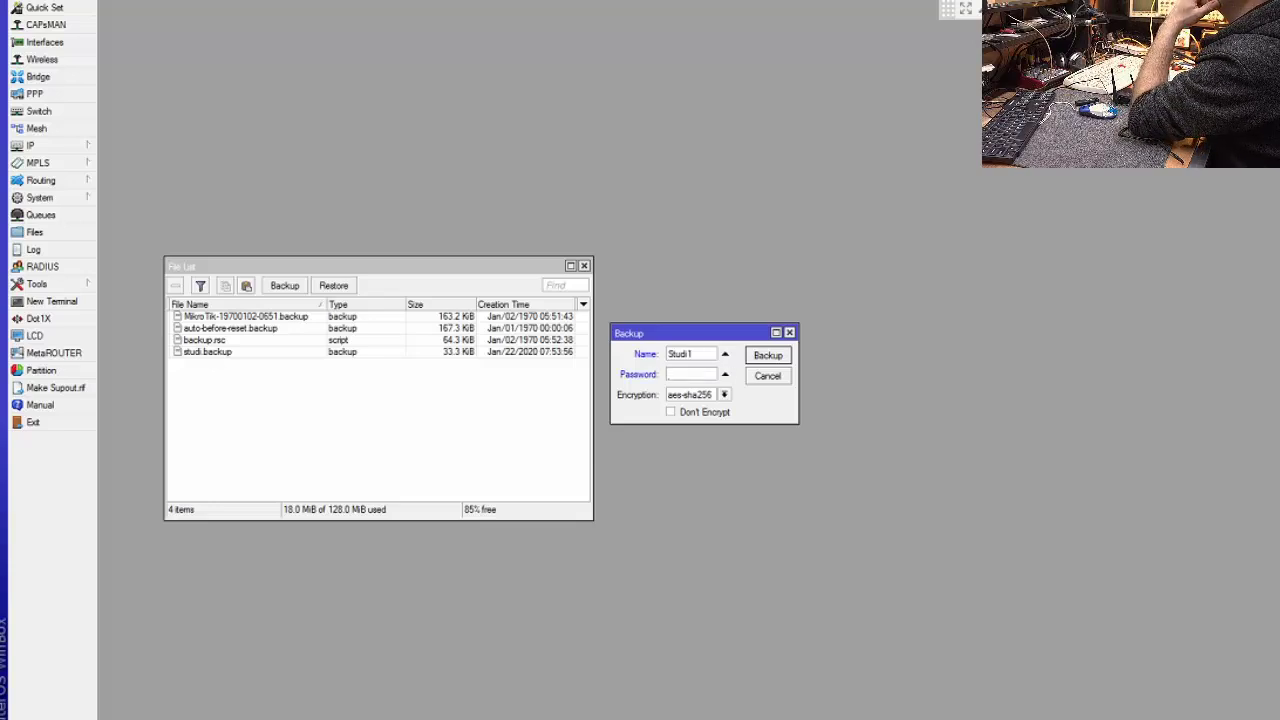
key("Return")
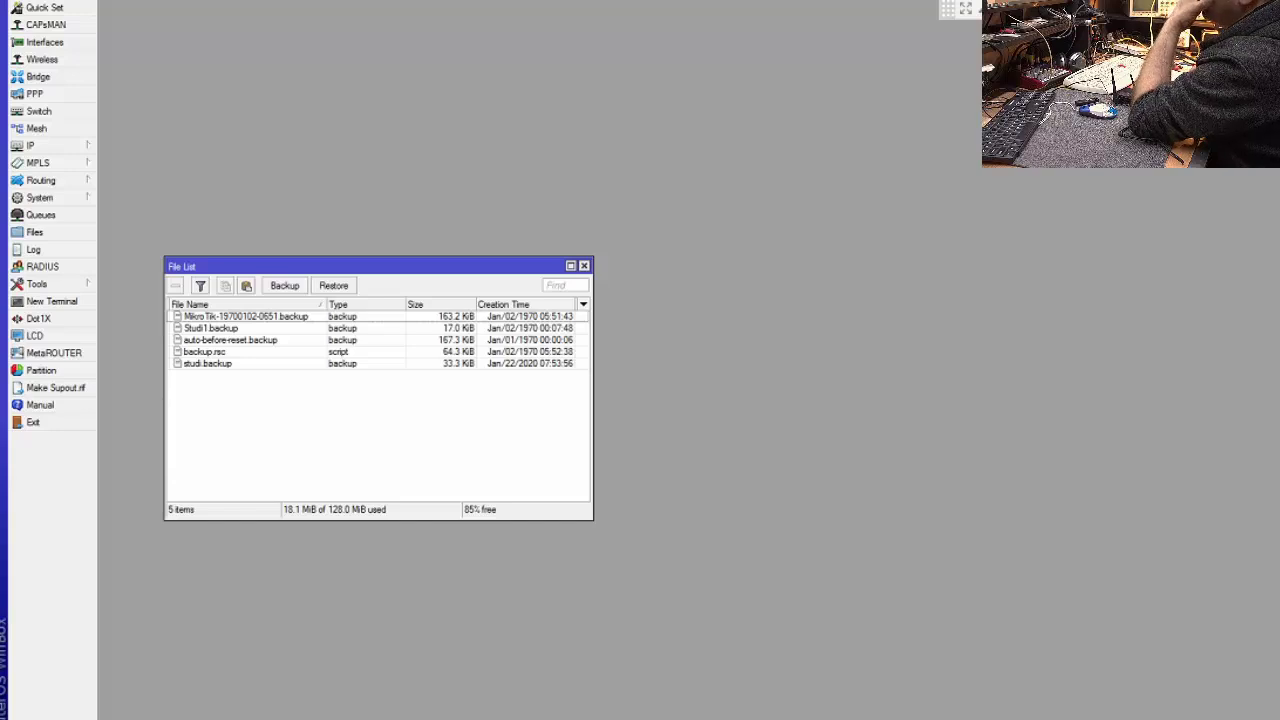
left_click(210, 328)
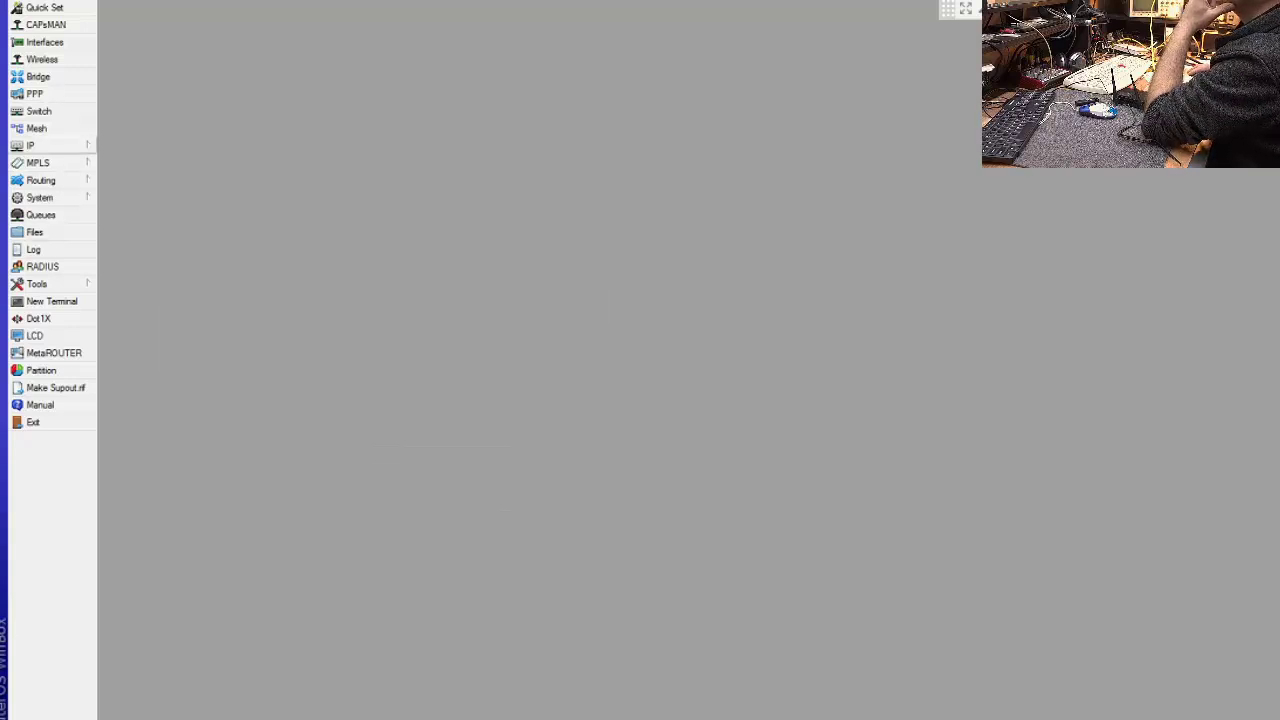
- Reset the configuration with No Default Configuration and no run-after-reset file, then dismiss the disconnect message
left_click(40, 145)
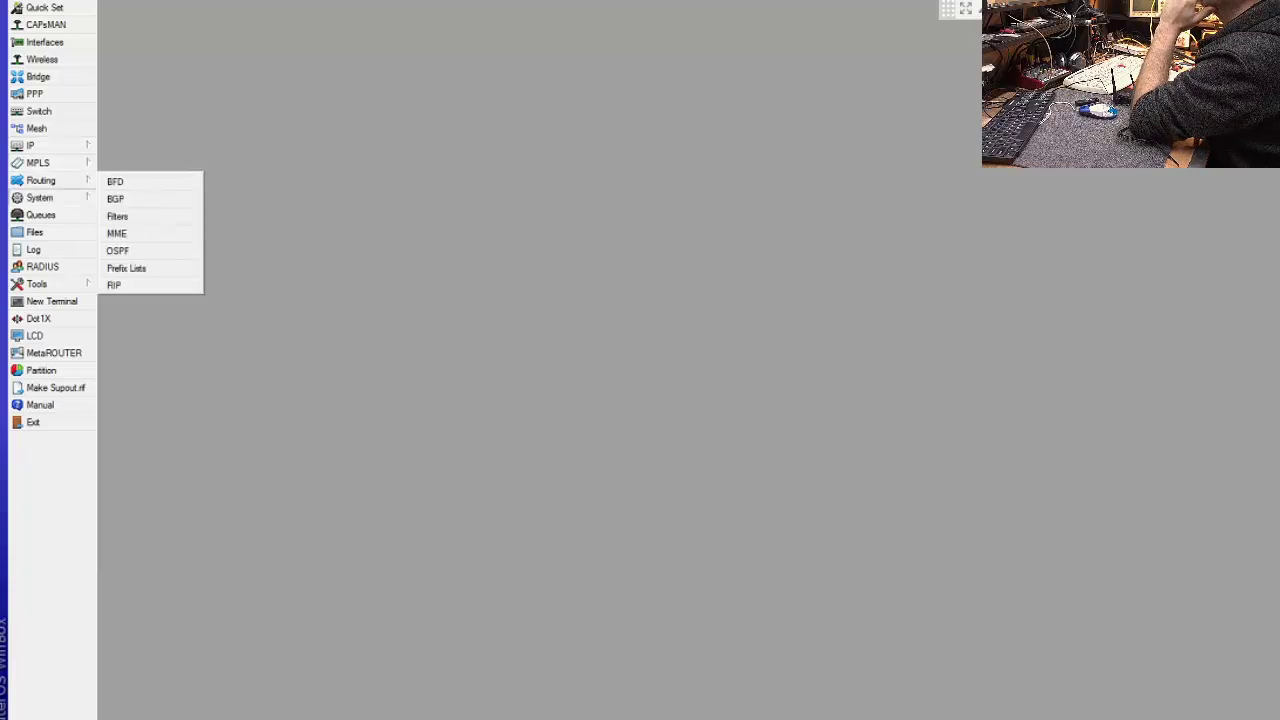
mouse_move(45, 197)
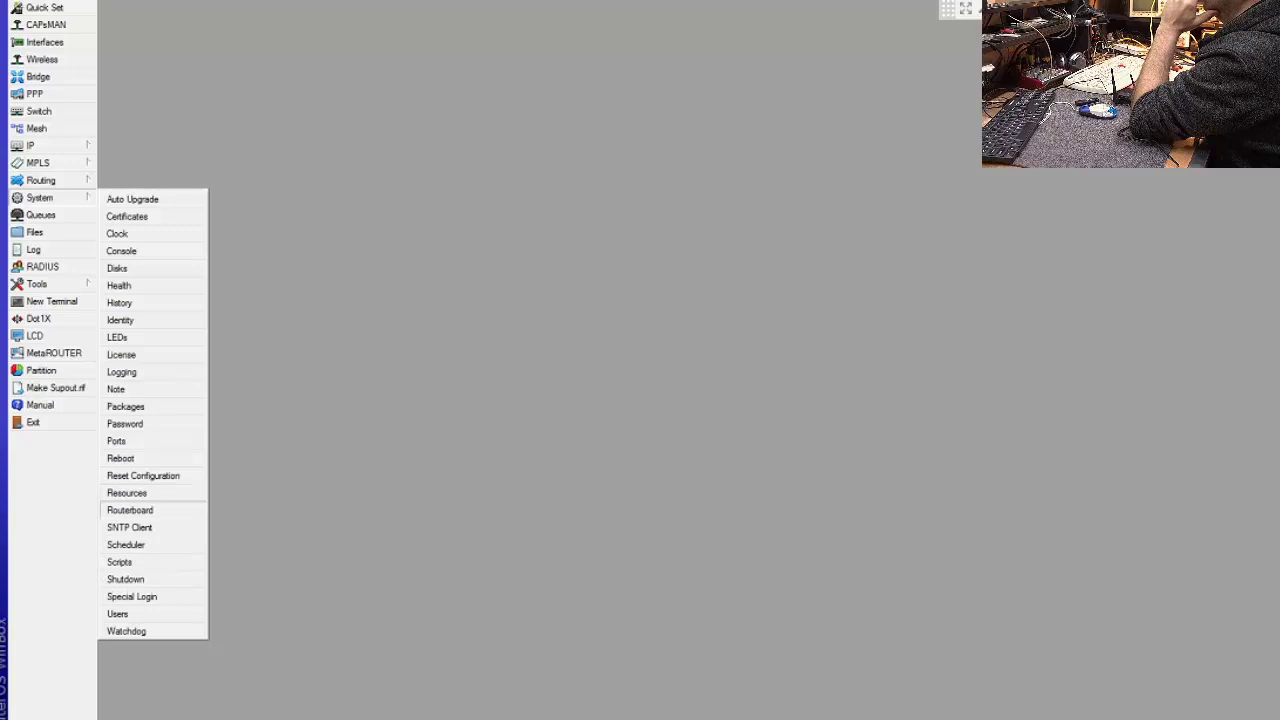
left_click(143, 475)
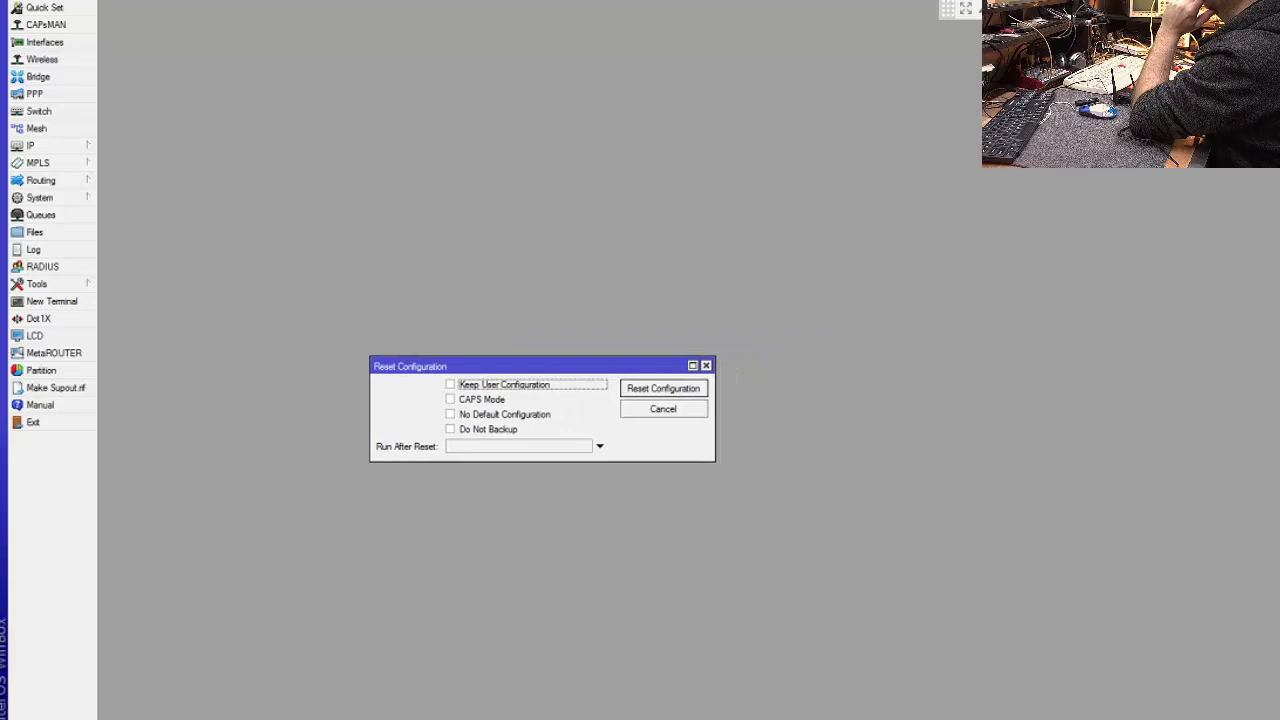
left_click(450, 414)
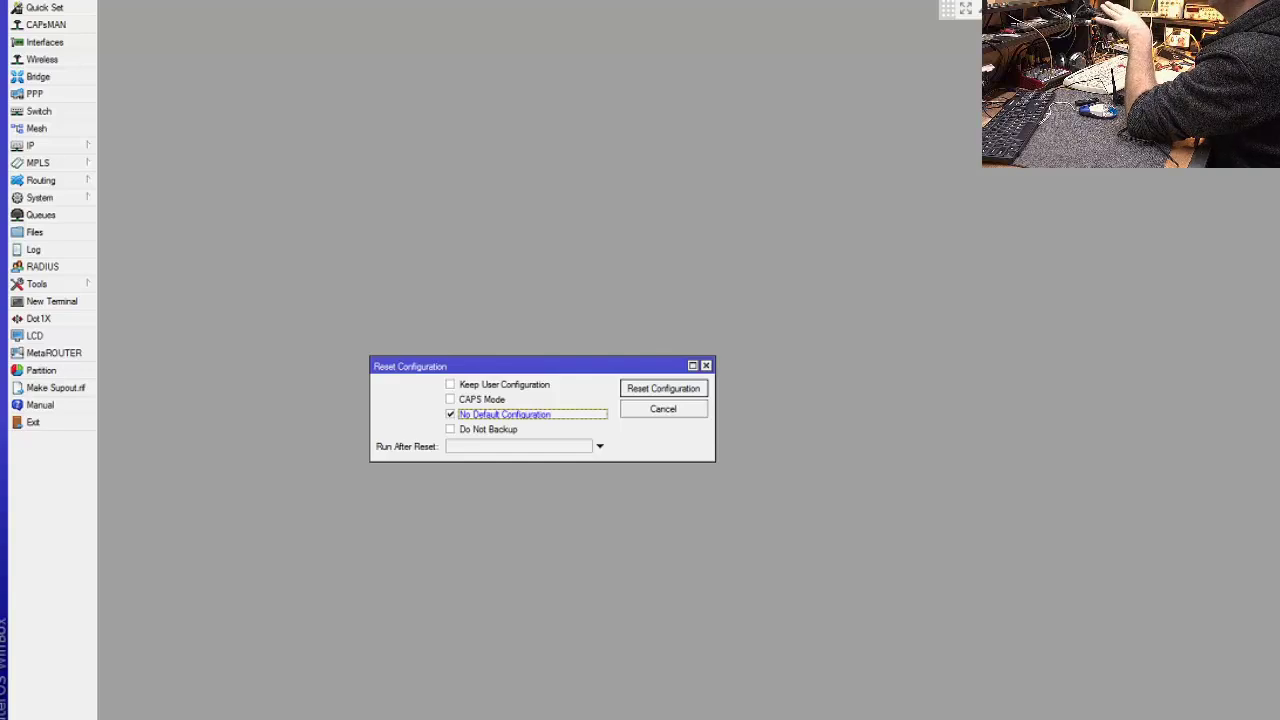
left_click(518, 446)
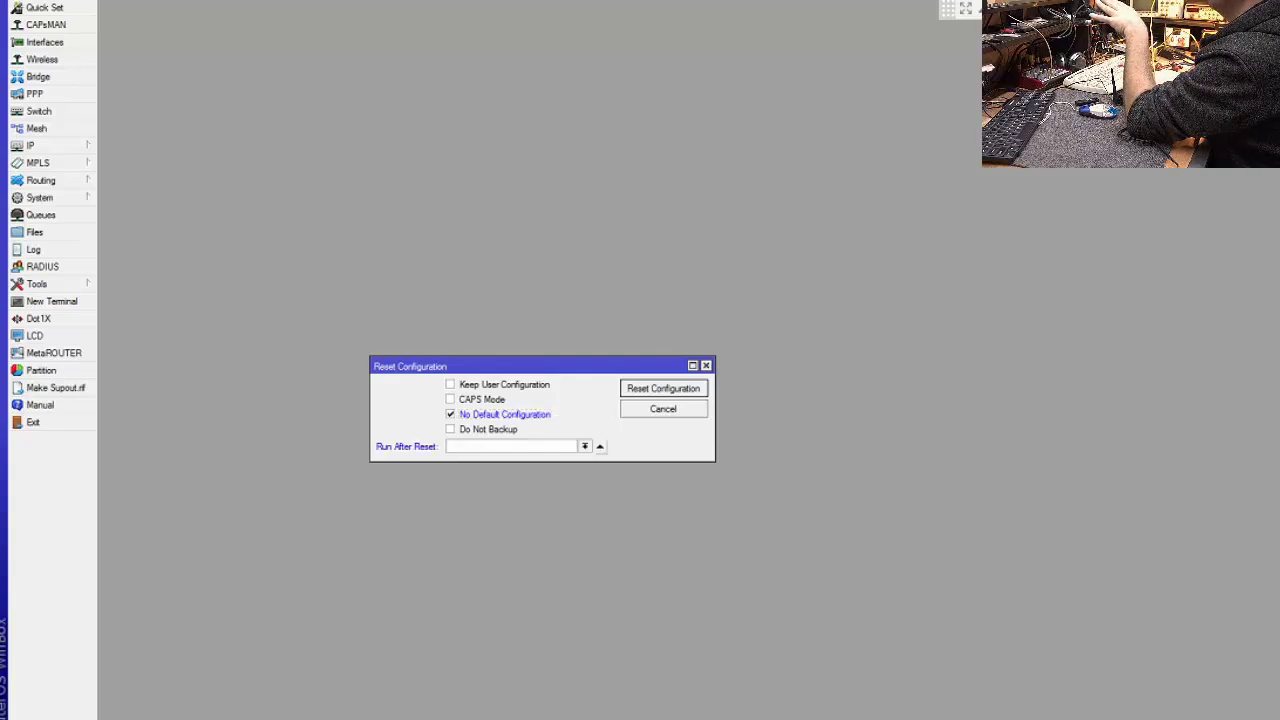
left_click(599, 446)
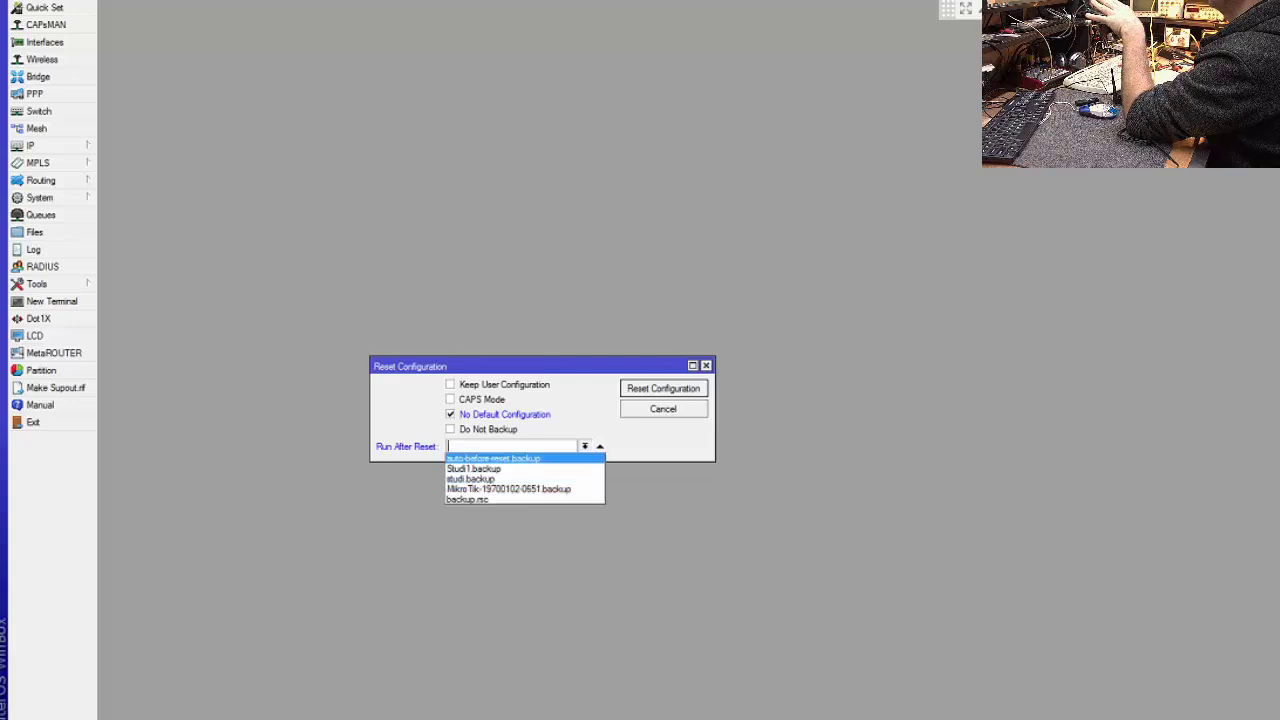
key("Escape")
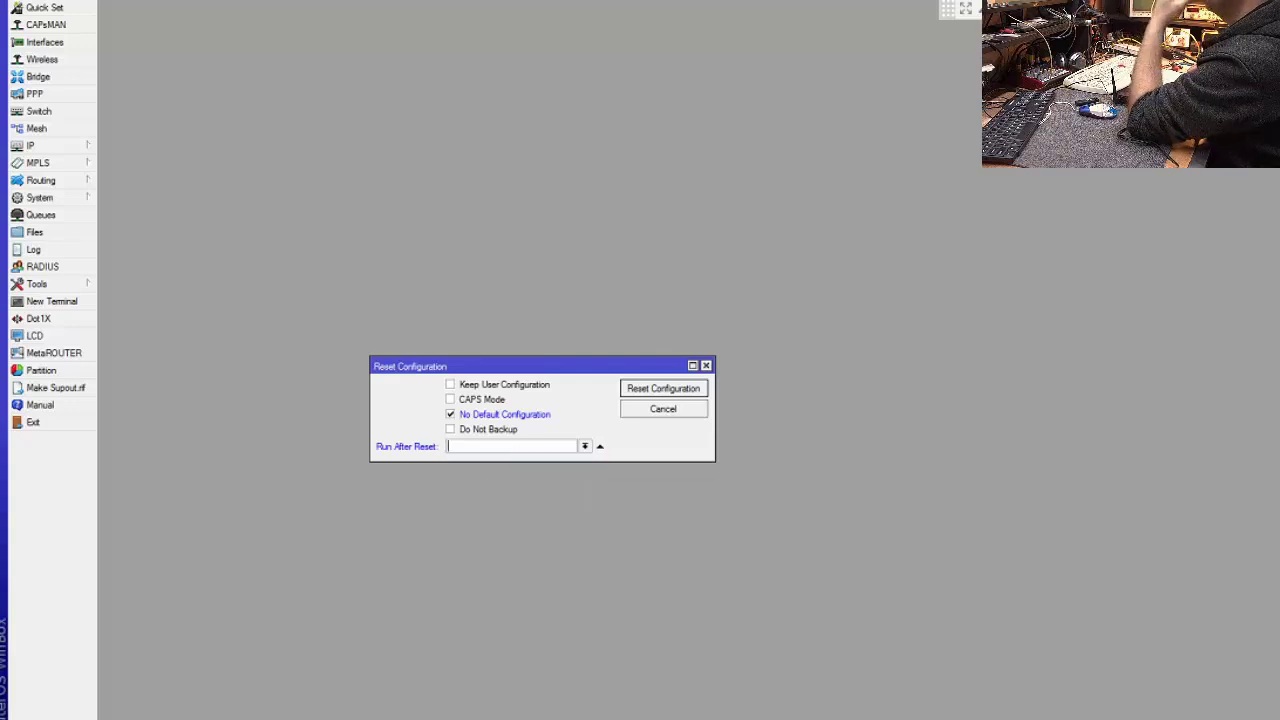
key("Return")
key("Return")
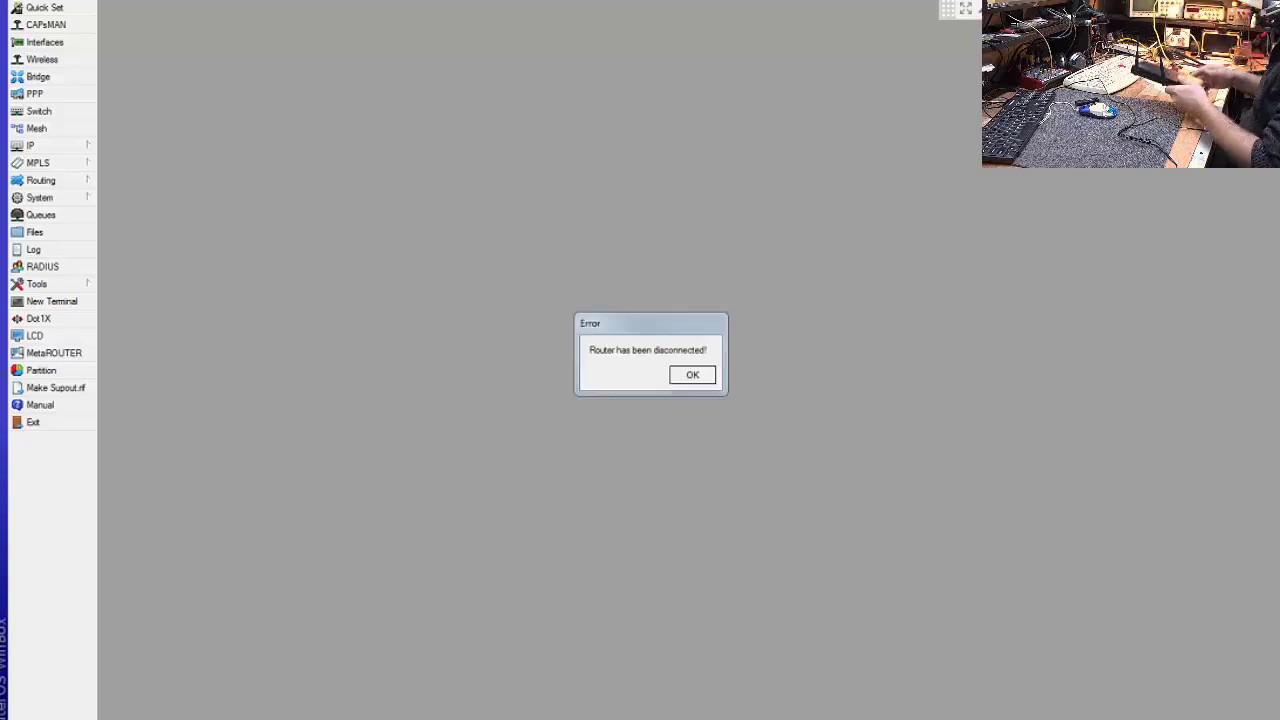
key("Return")
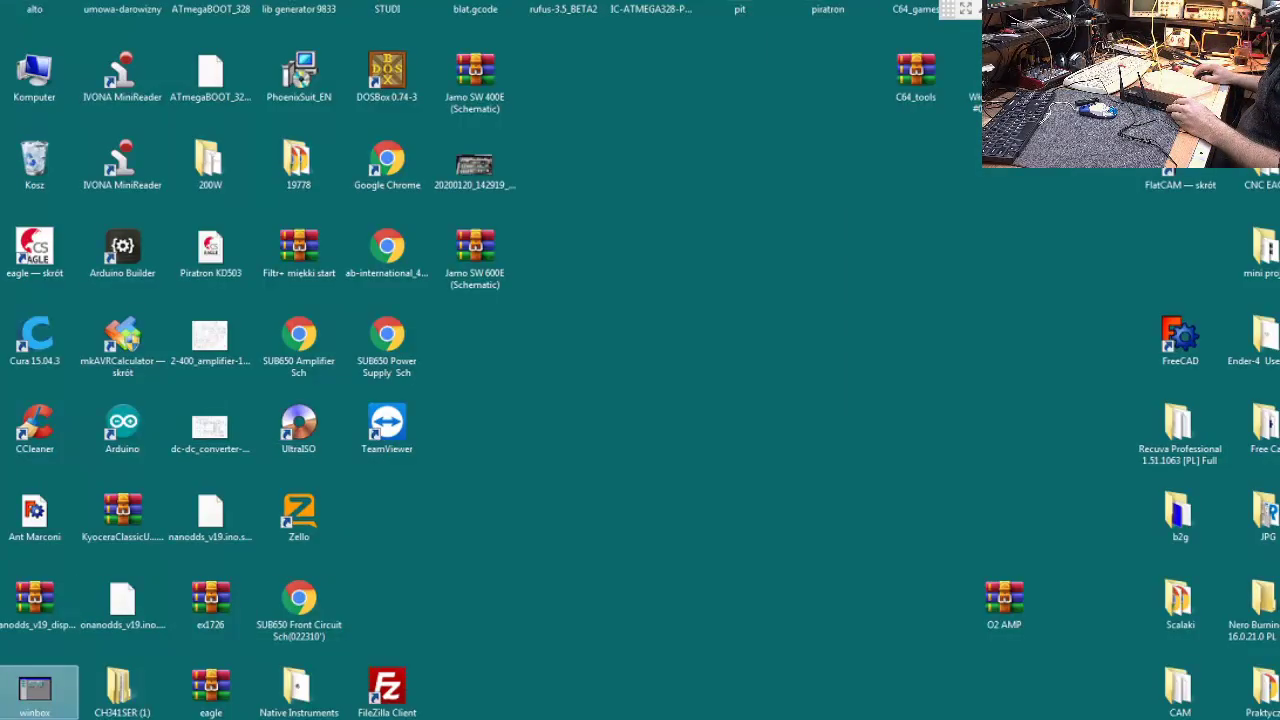
- Relaunch WinBox and connect to the reset MikroTik 6C:3B:6B:21:F0:D9, now at 0.0.0.0
double_click(34, 688)
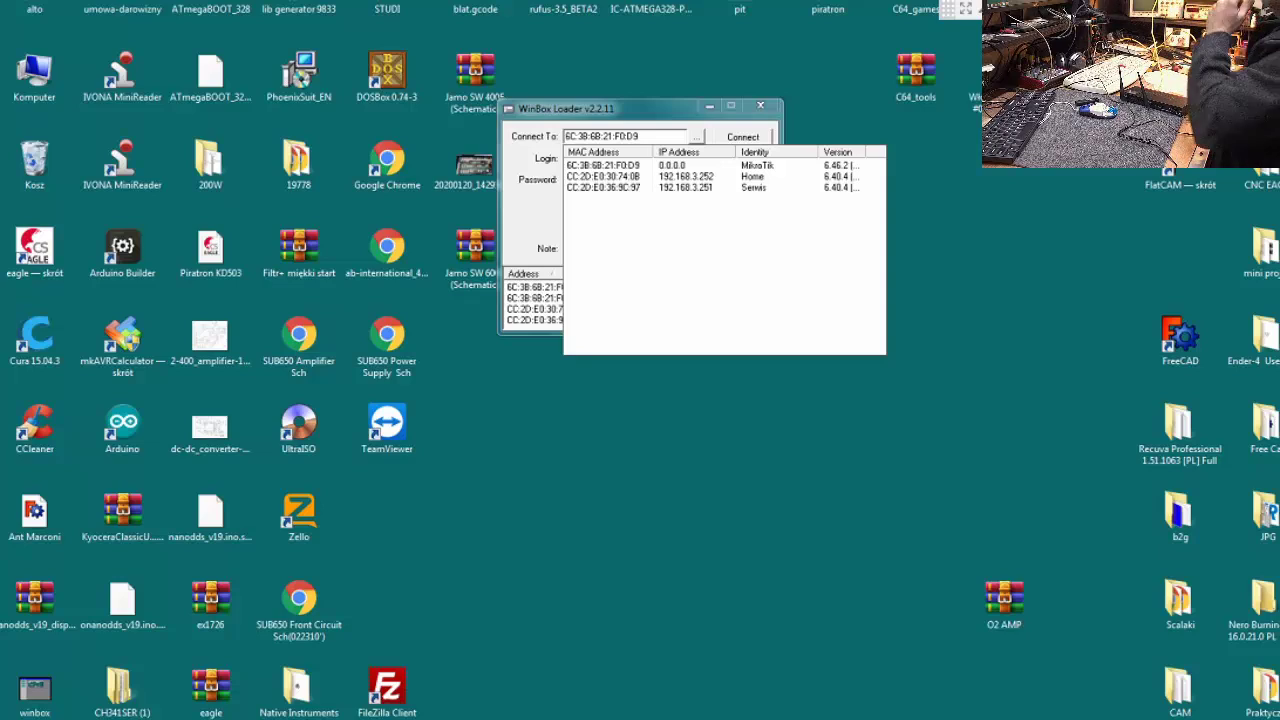
left_click(700, 165)
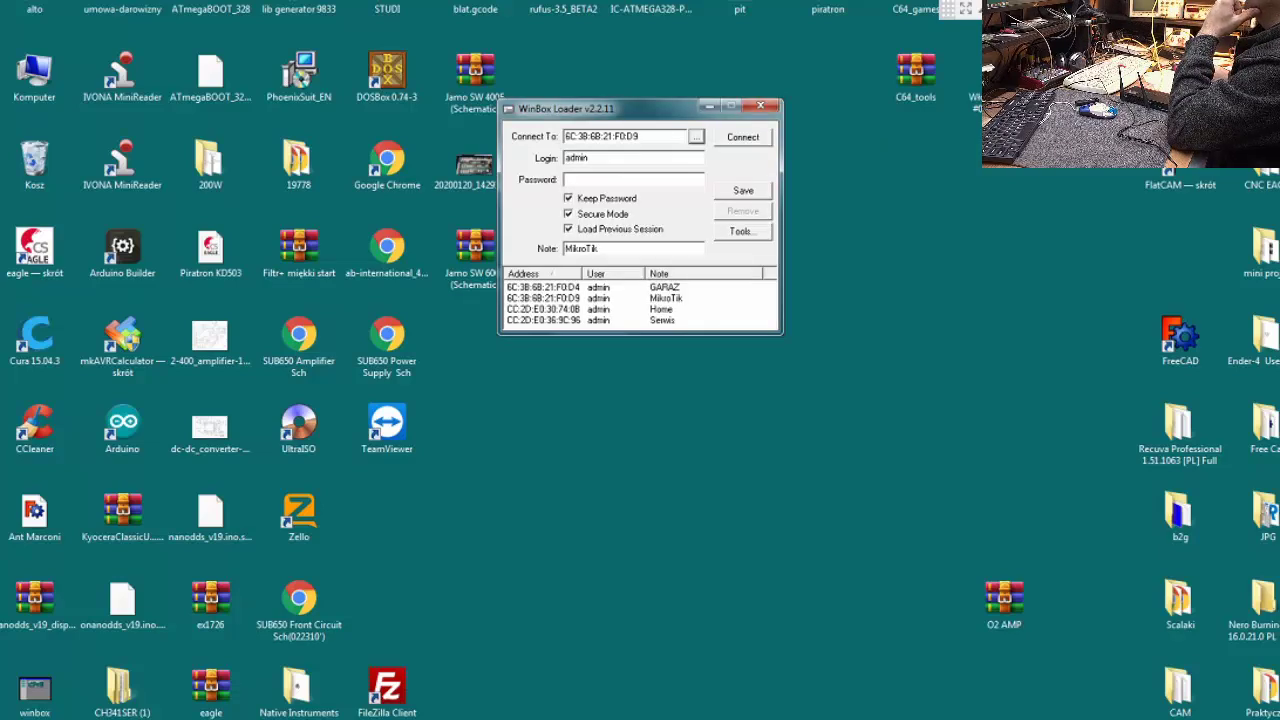
left_click(696, 136)
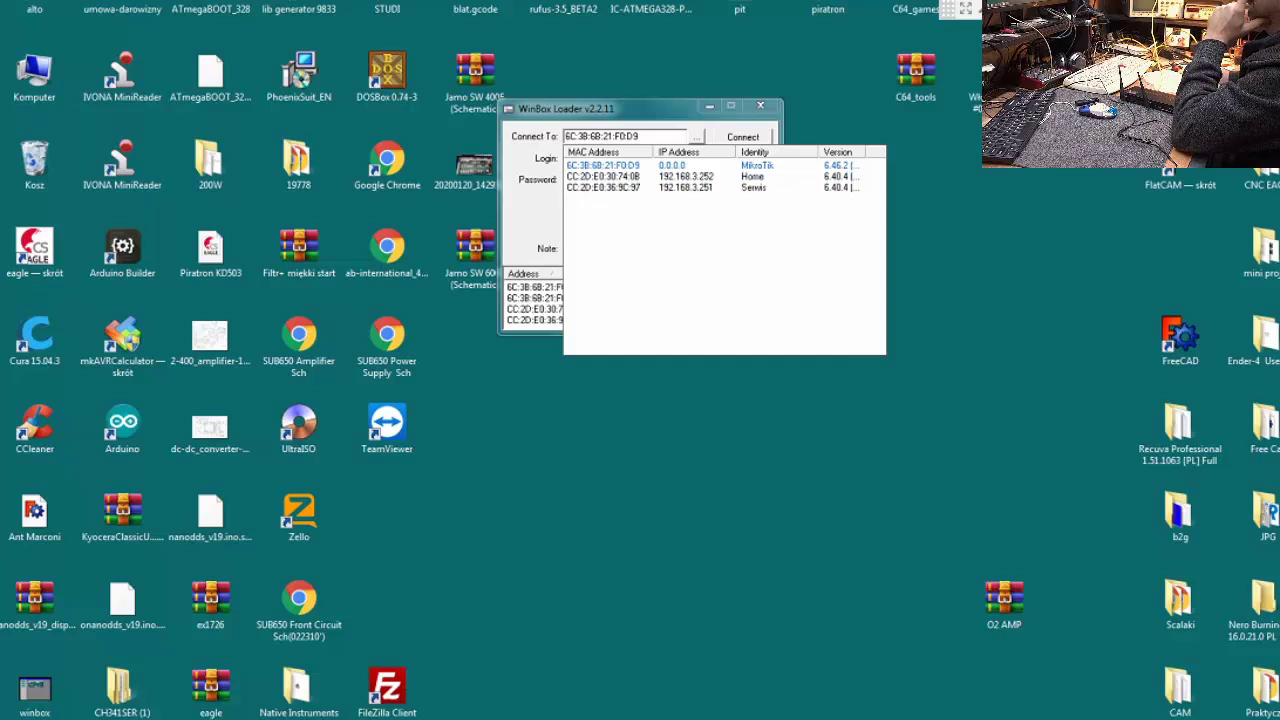
left_click(605, 165)
key("Return")
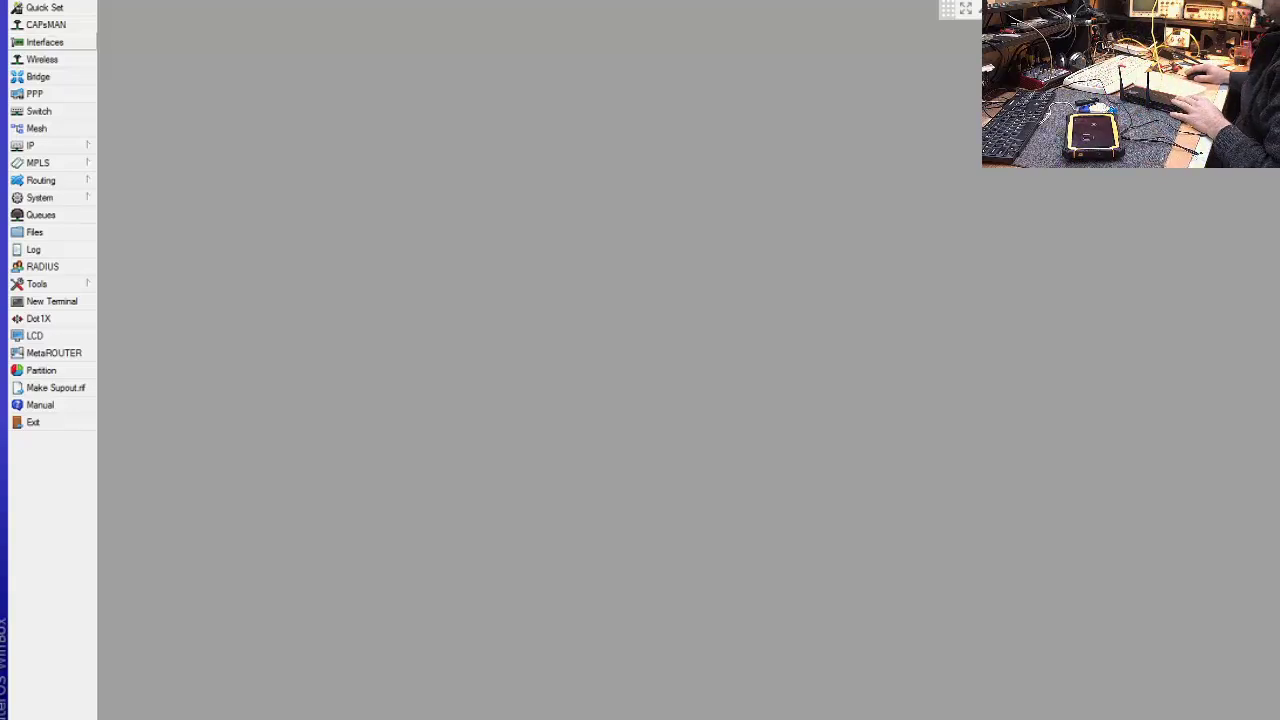
- In the Interface List, disable sfp1 and enable wlan1
left_click(44, 42)
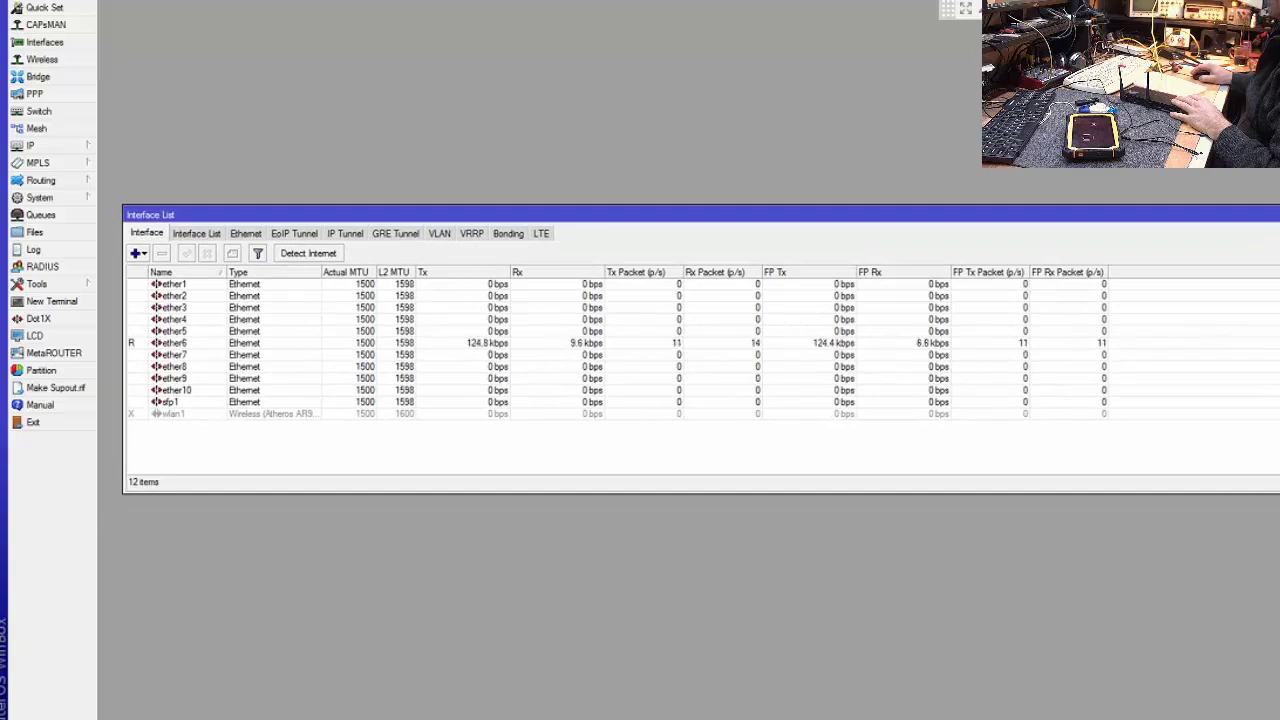
left_click(166, 401)
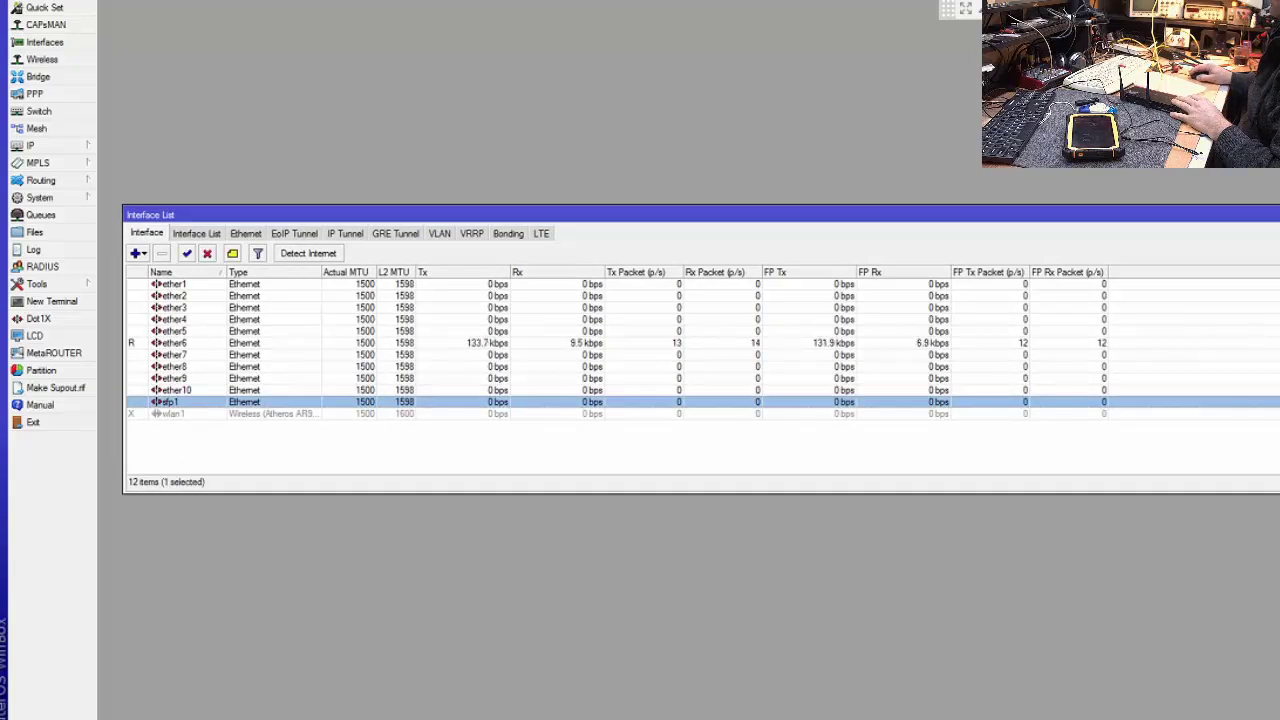
left_click(207, 253)
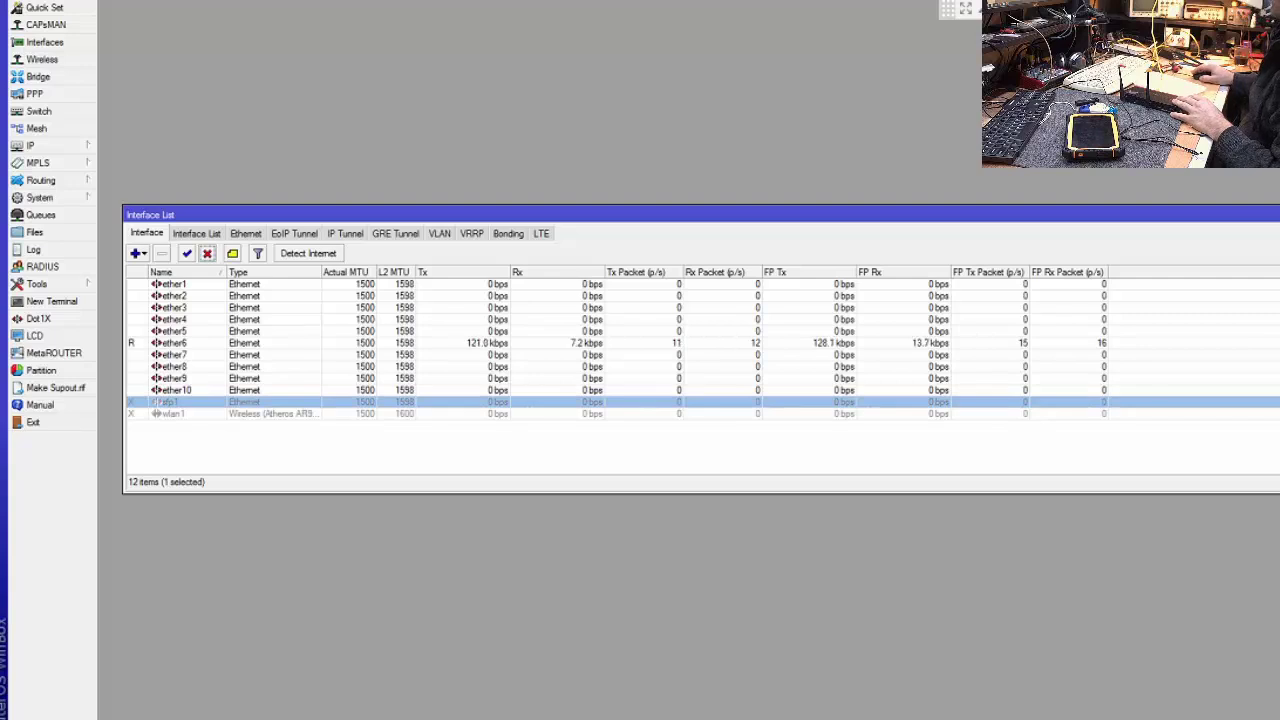
left_click(157, 413)
left_click(186, 253)
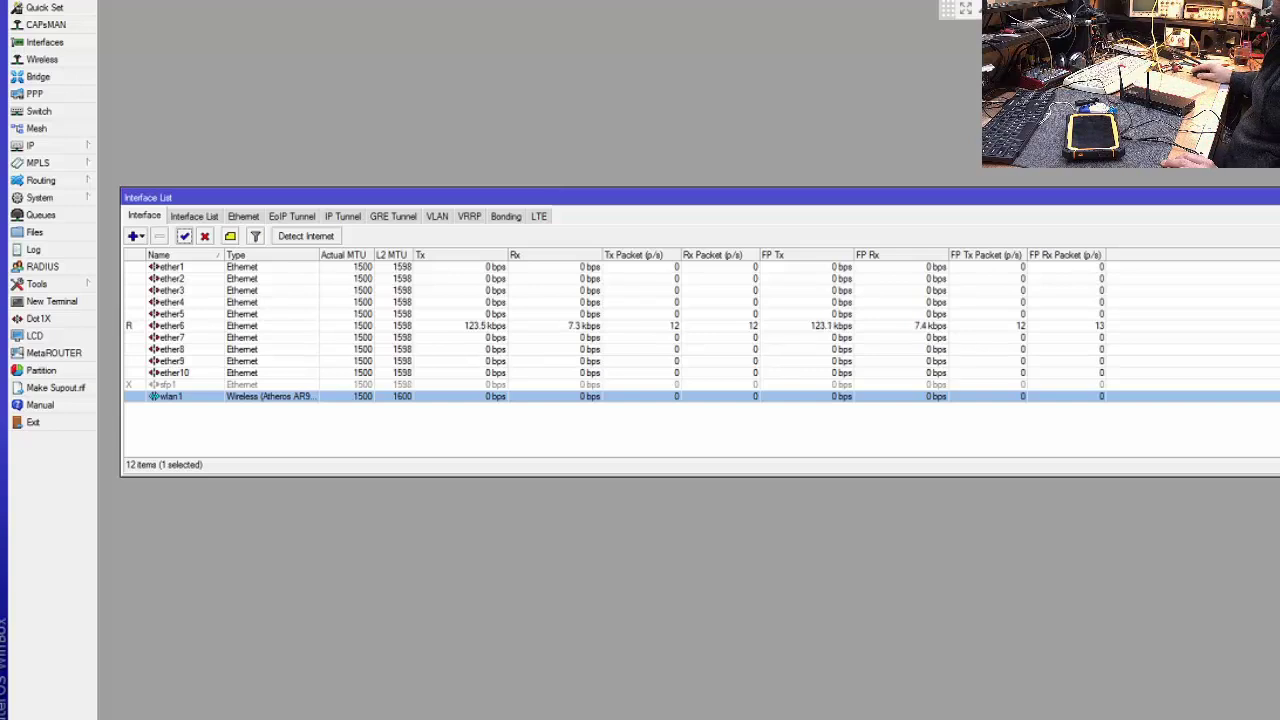
left_click_drag(700, 197, 658, 205)
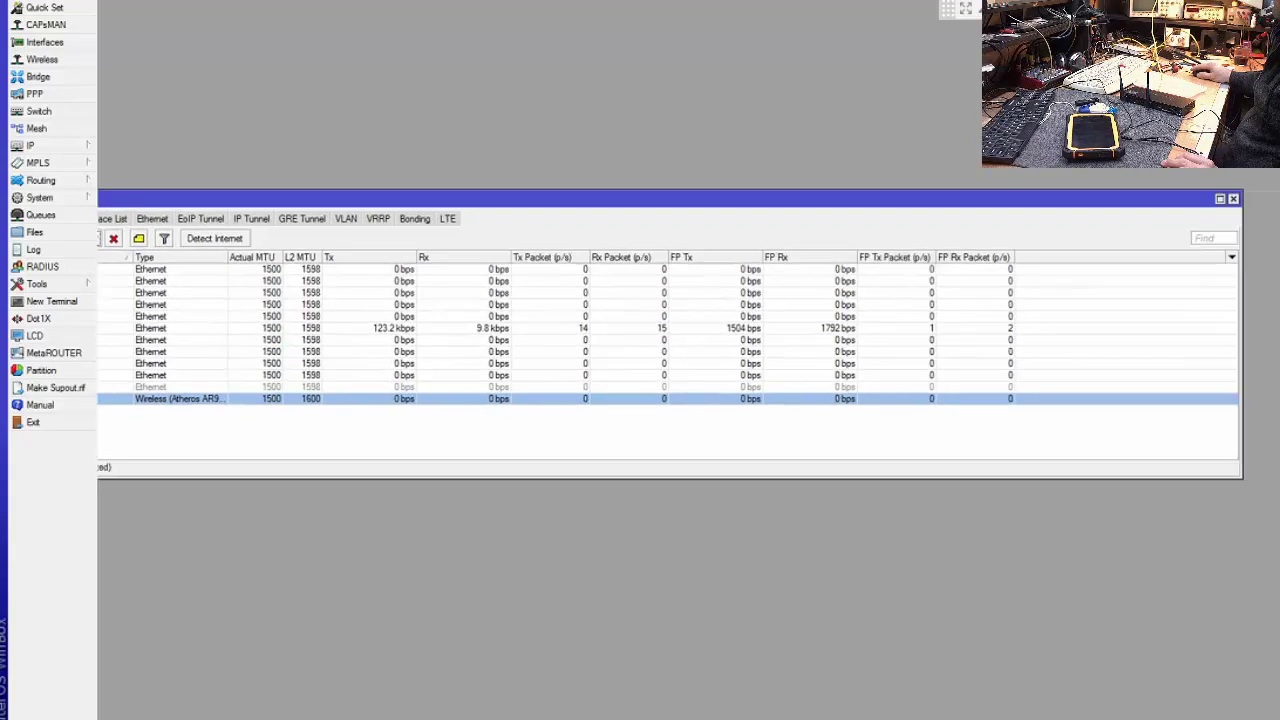
- Close the interfaces and inspect the empty IP Address list, cancelling a new address
left_click(1235, 197)
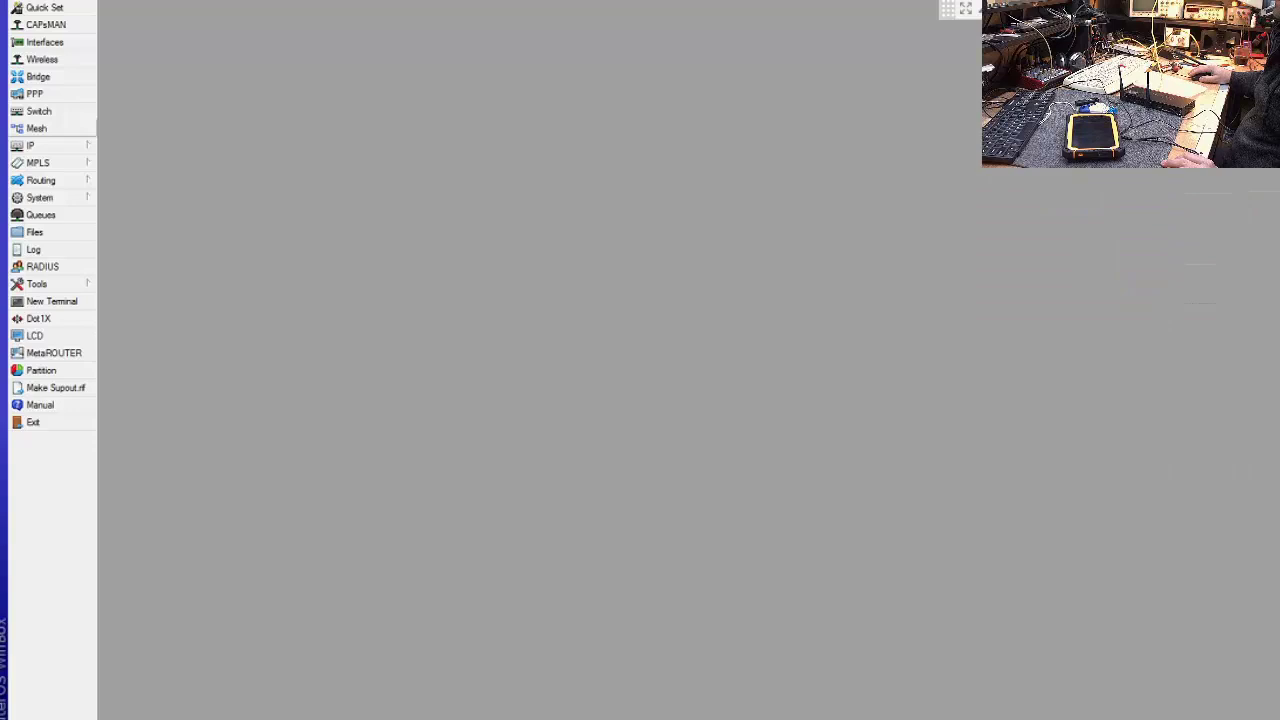
left_click(30, 145)
left_click(126, 181)
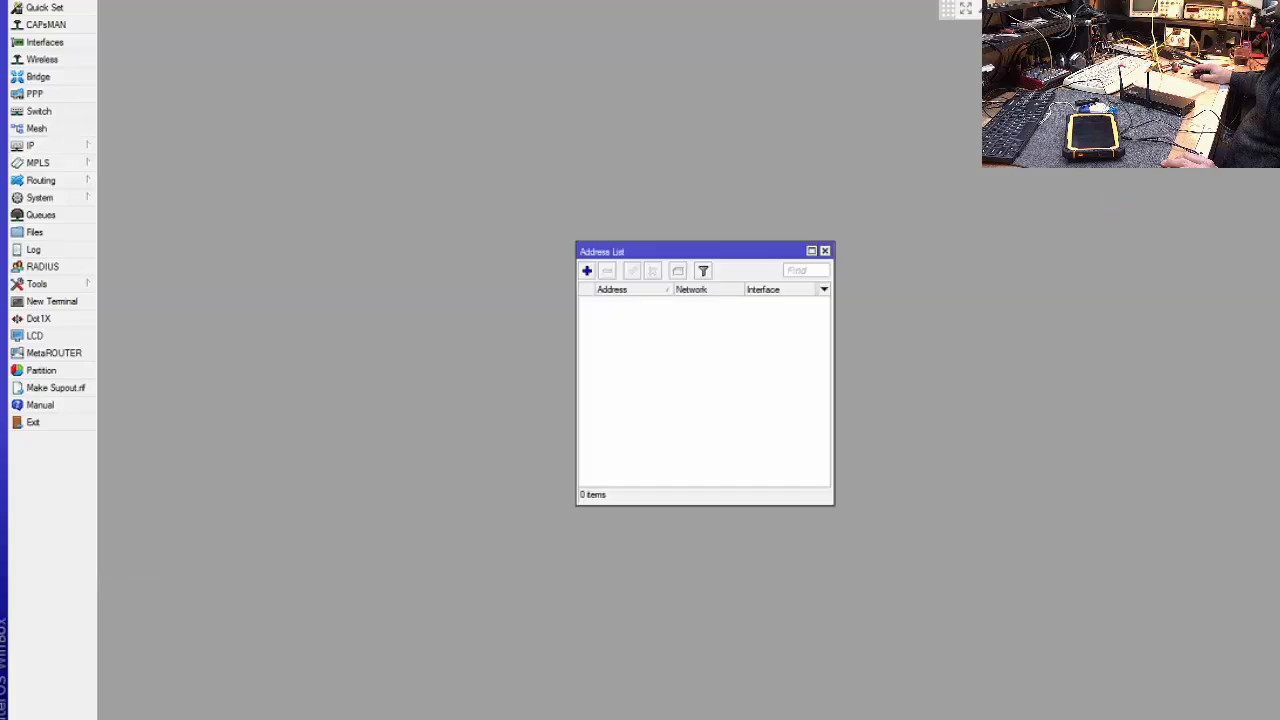
left_click_drag(680, 251, 585, 236)
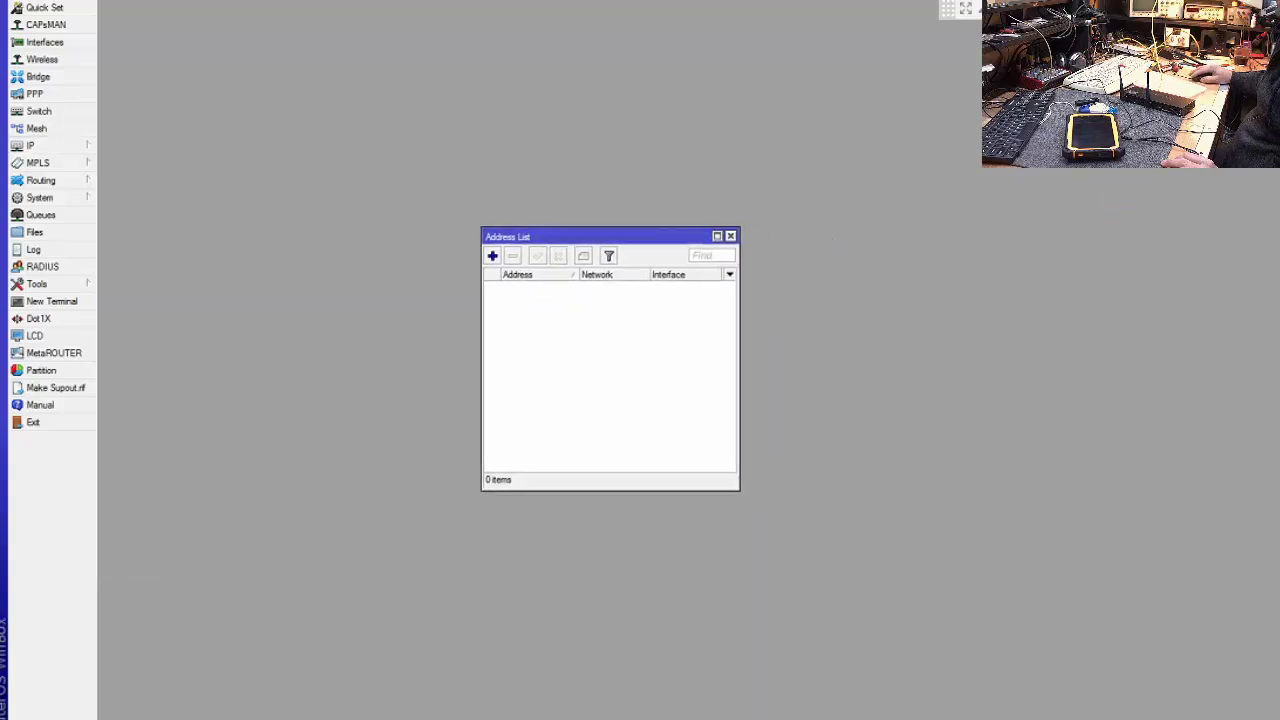
left_click(492, 256)
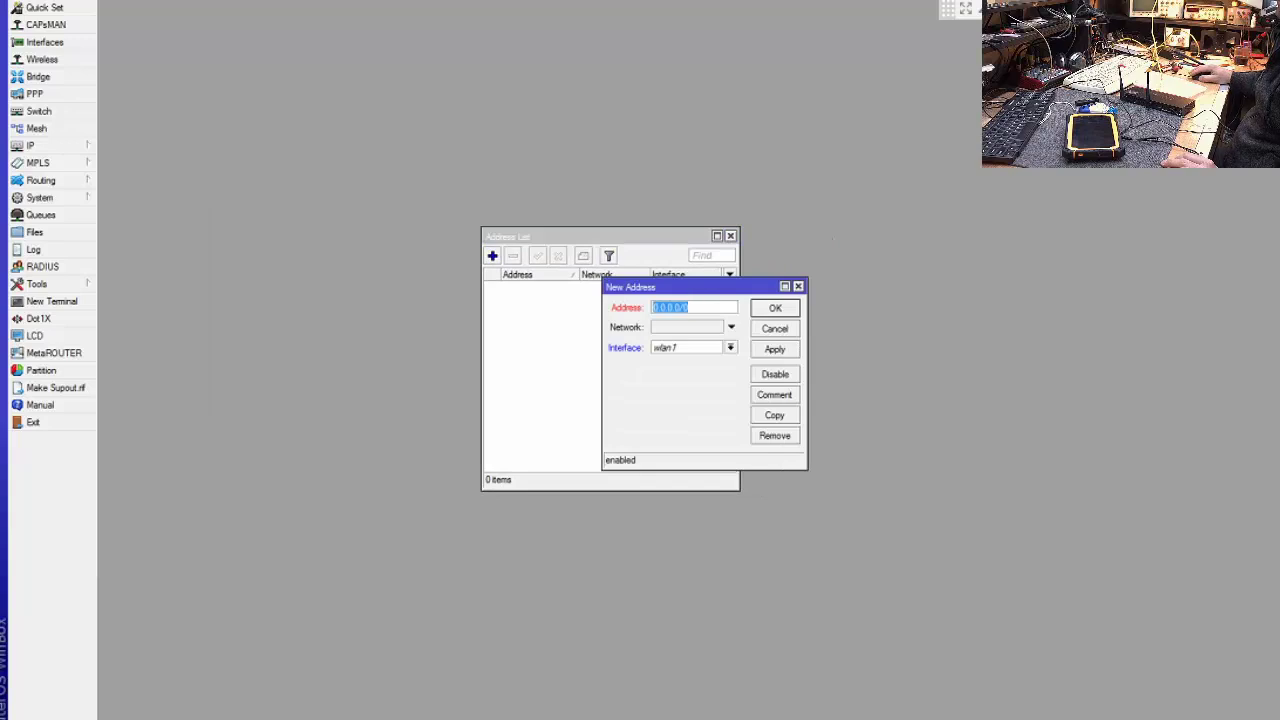
left_click(798, 286)
left_click(730, 236)
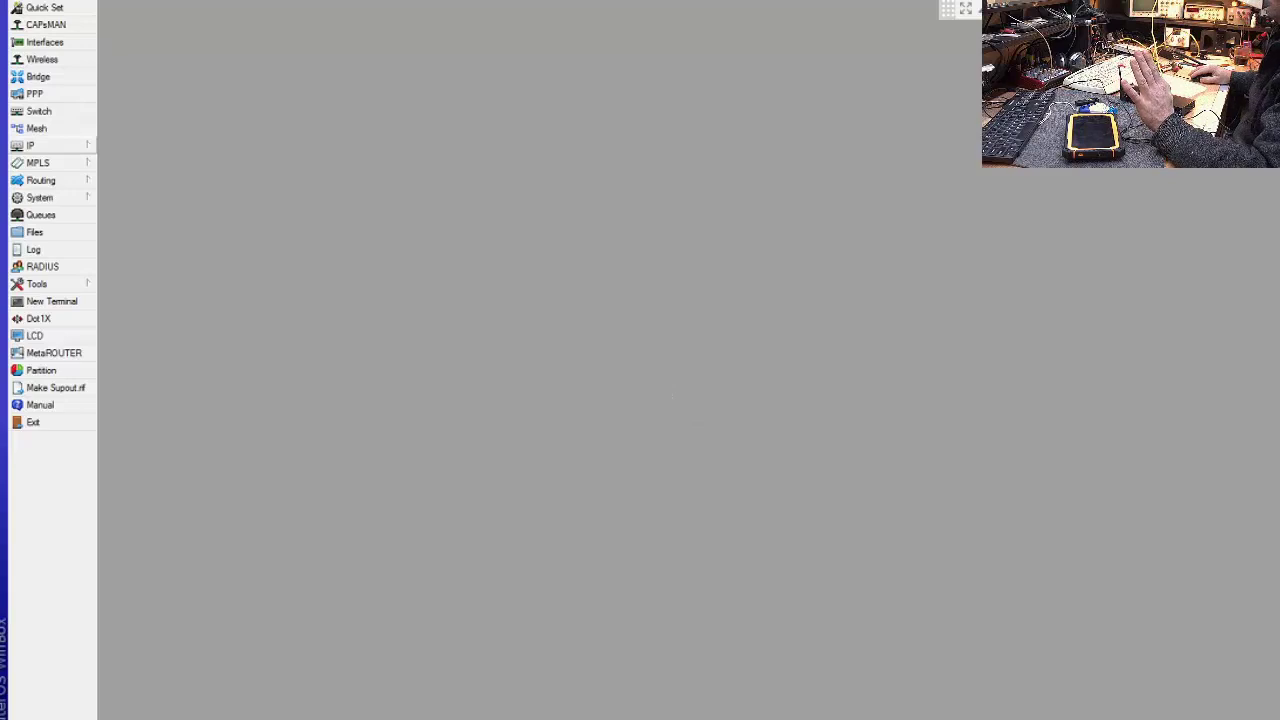
left_click(30, 145)
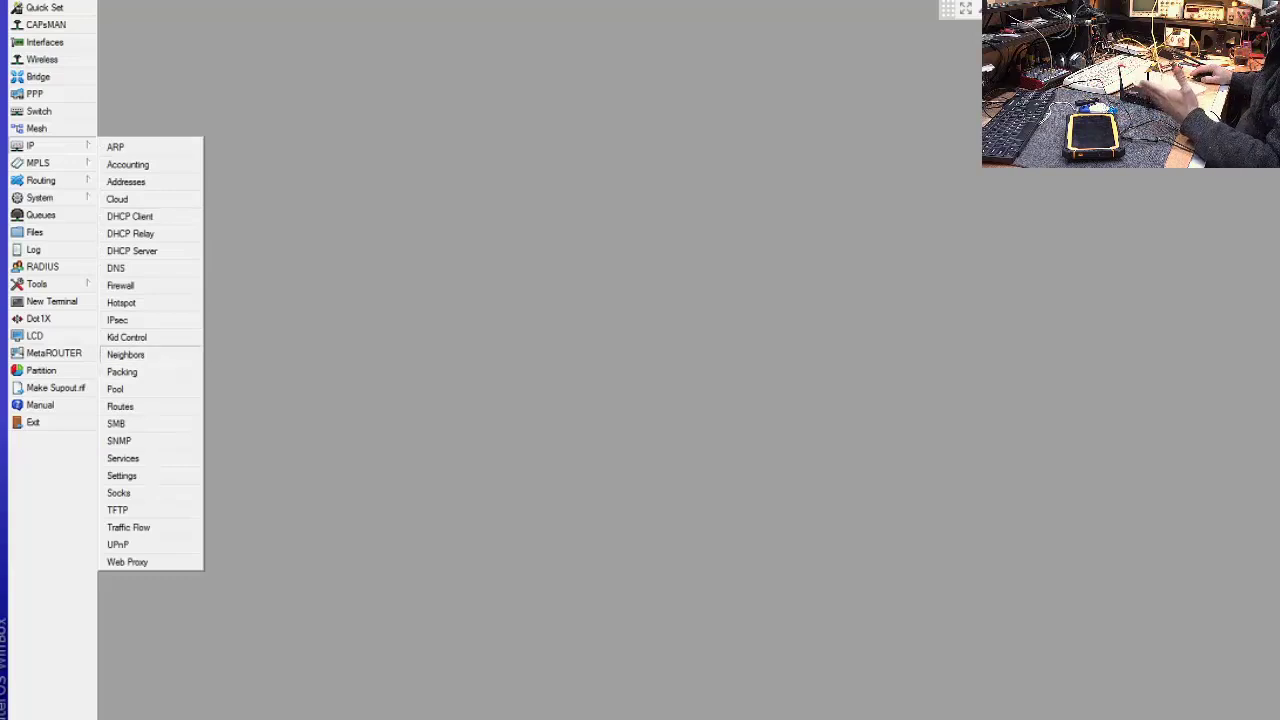
- Add bridge1 in the Bridge list, keeping its default General and STP (RSTP) settings
left_click(45, 24)
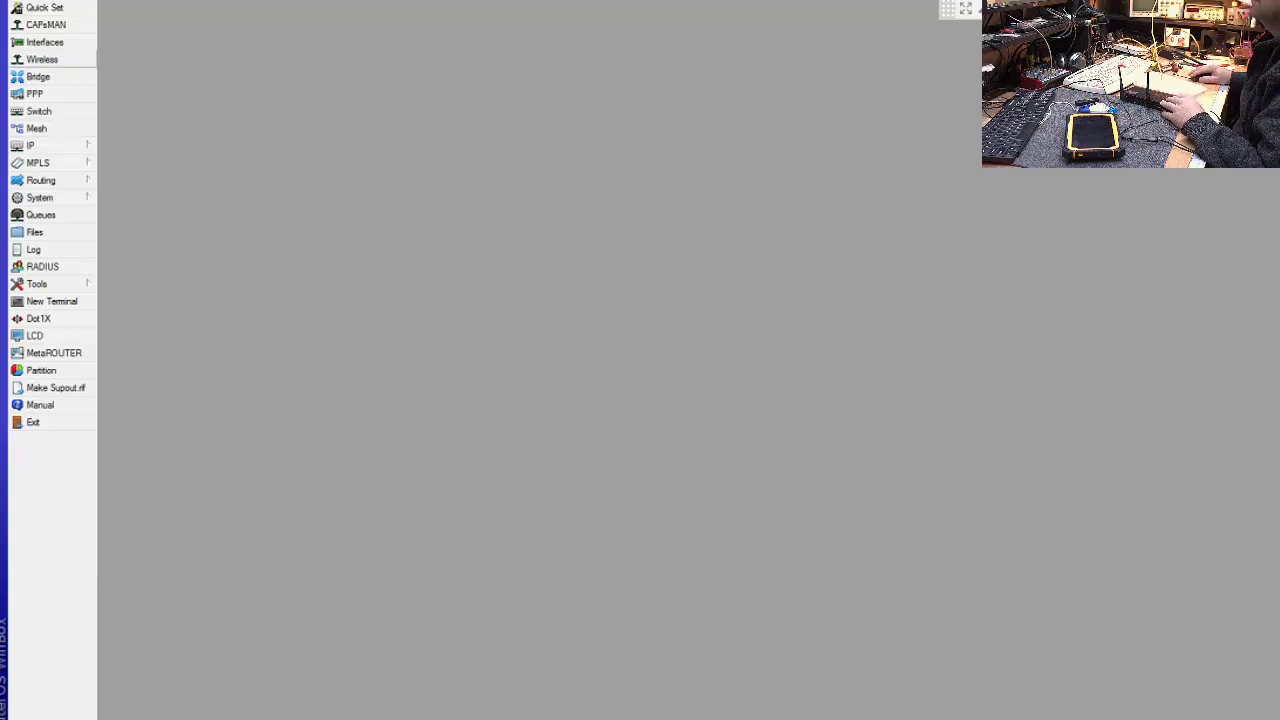
left_click(42, 59)
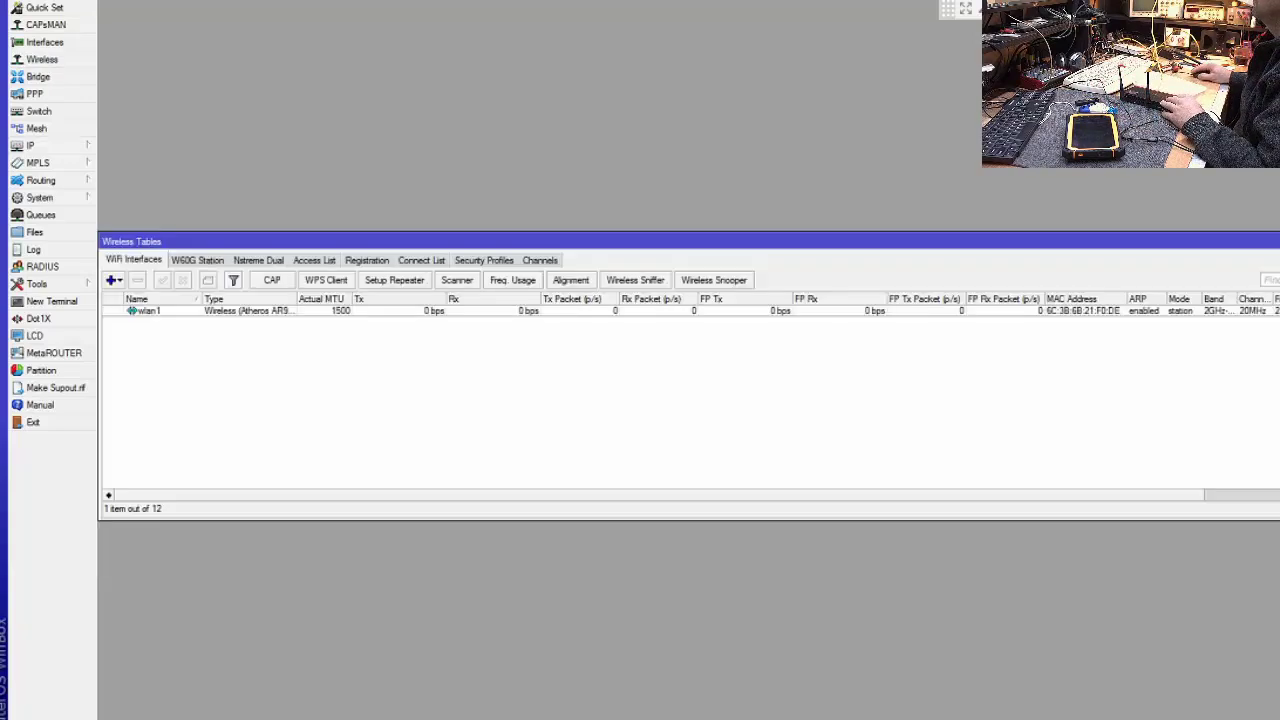
key("Escape")
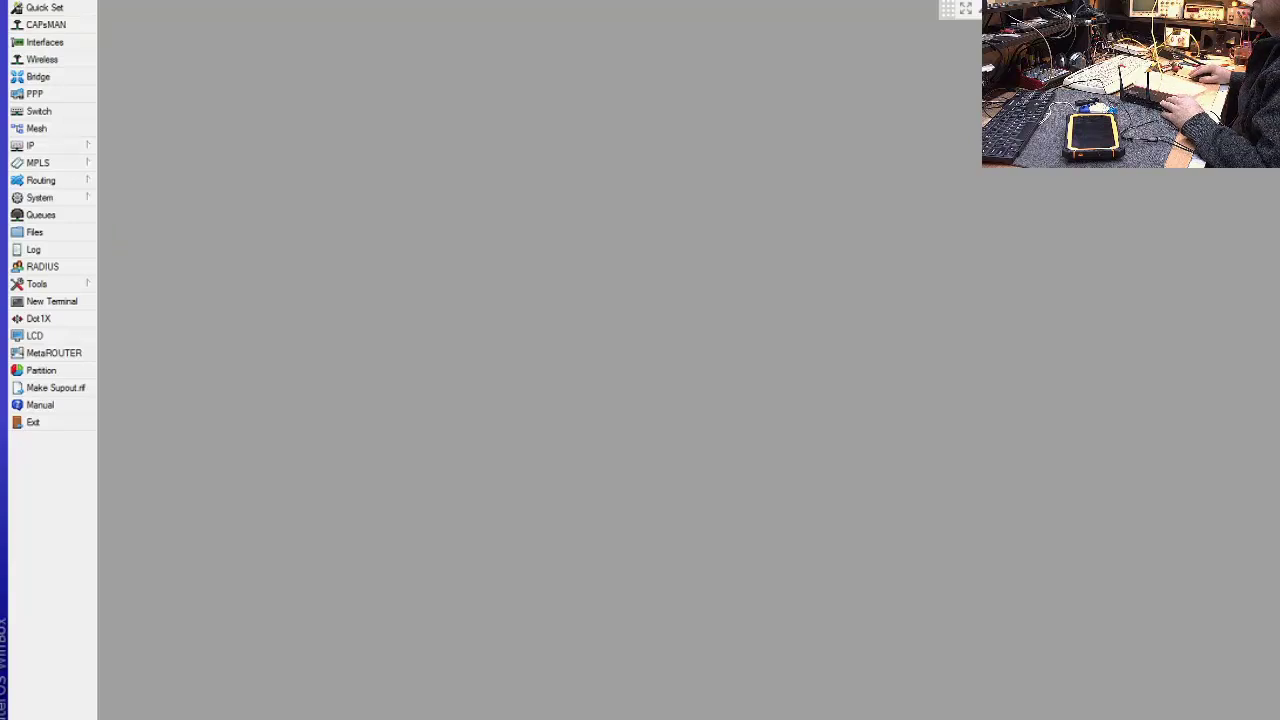
left_click(38, 76)
left_click(177, 280)
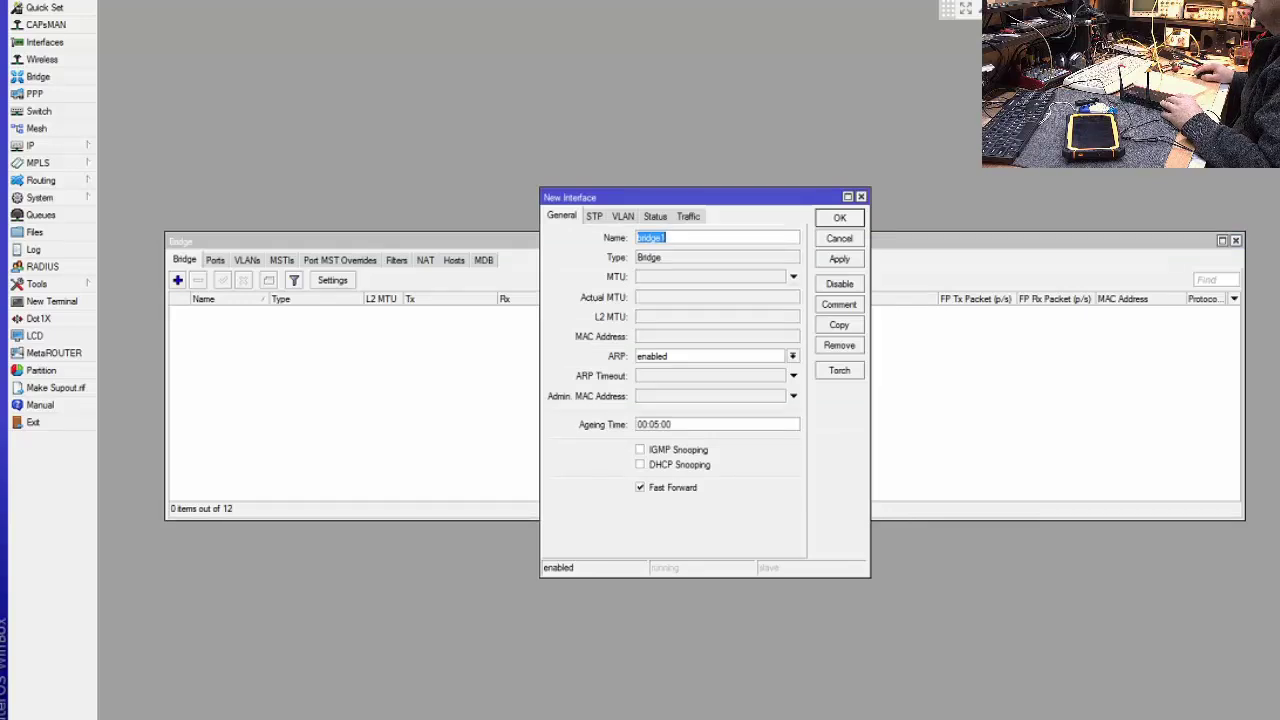
key("ctrl+Tab")
key("ctrl+Tab")
key("ctrl+Tab")
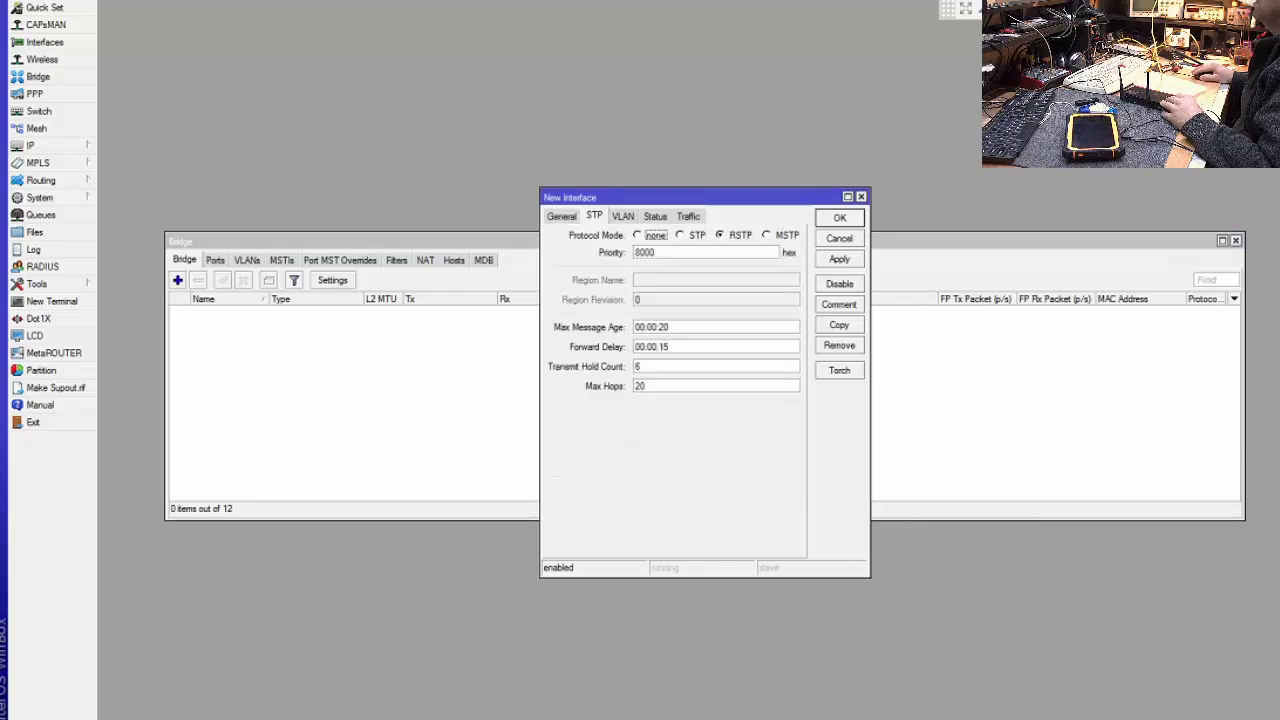
key("ctrl+Tab")
key("ctrl+Tab")
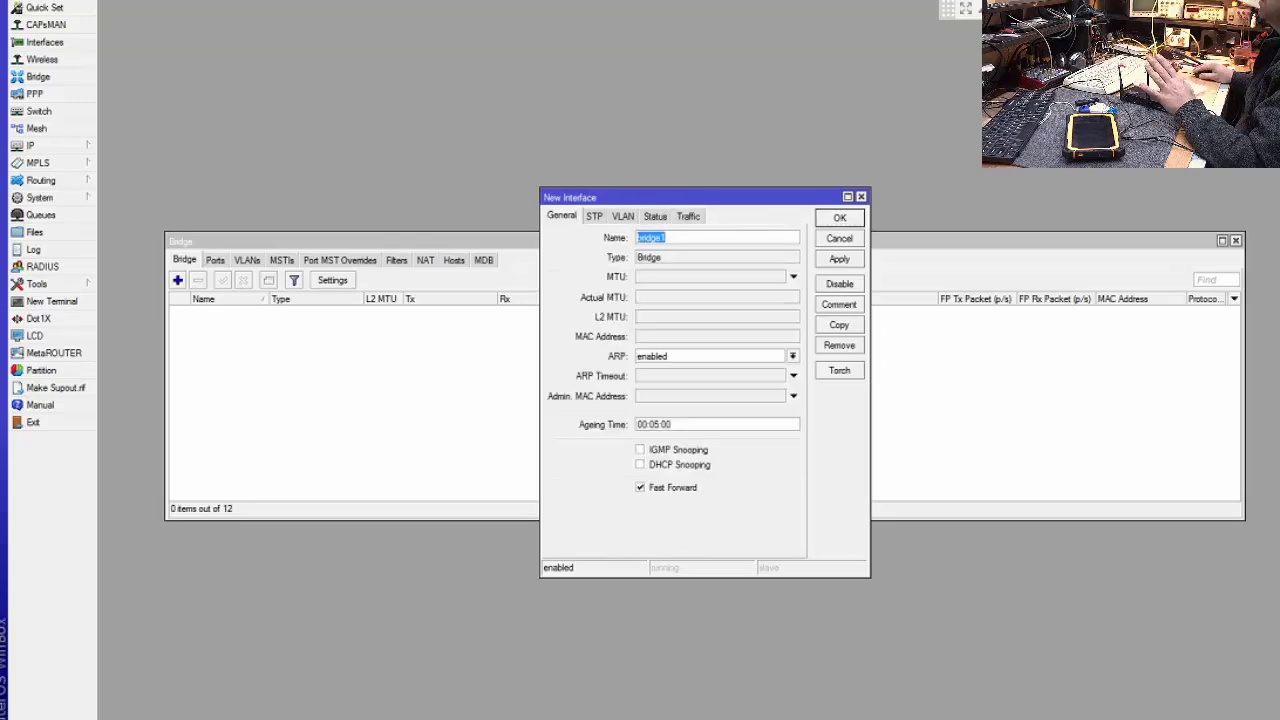
key("Return")
left_click(213, 310)
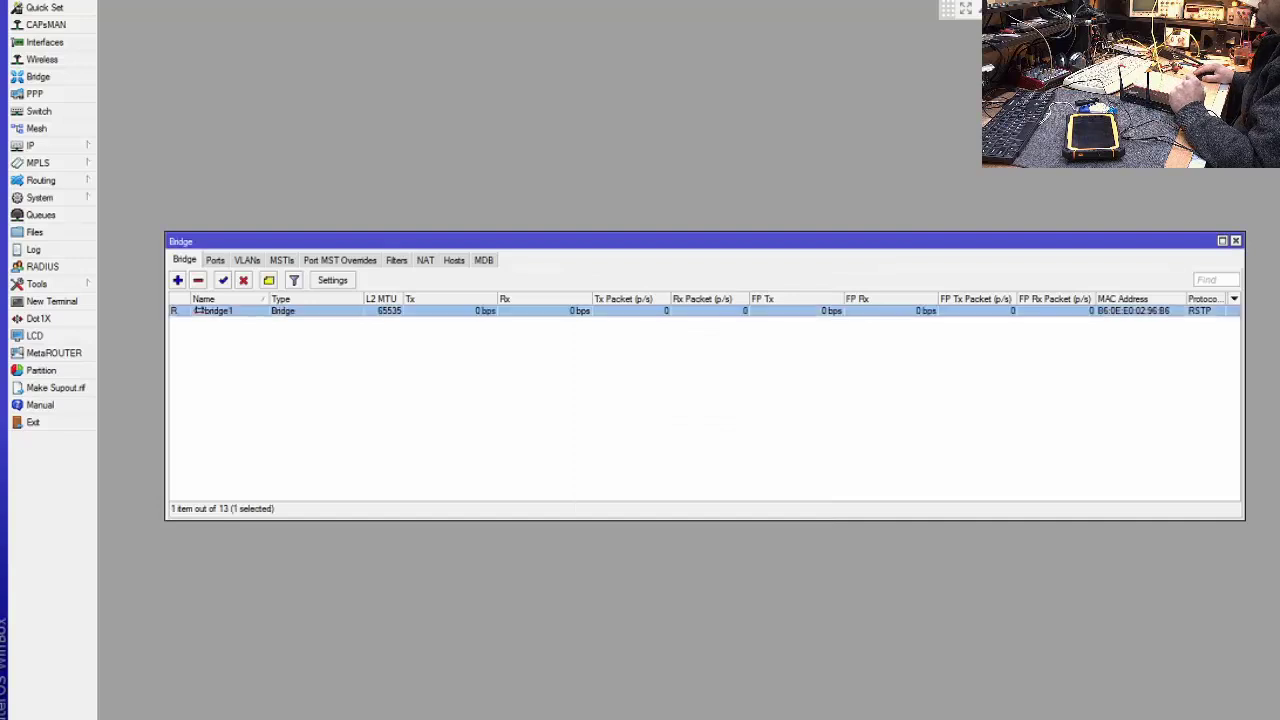
- Rearrange the Bridge window and discard an accidental bridge2, keeping only bridge1
key("ctrl+Tab")
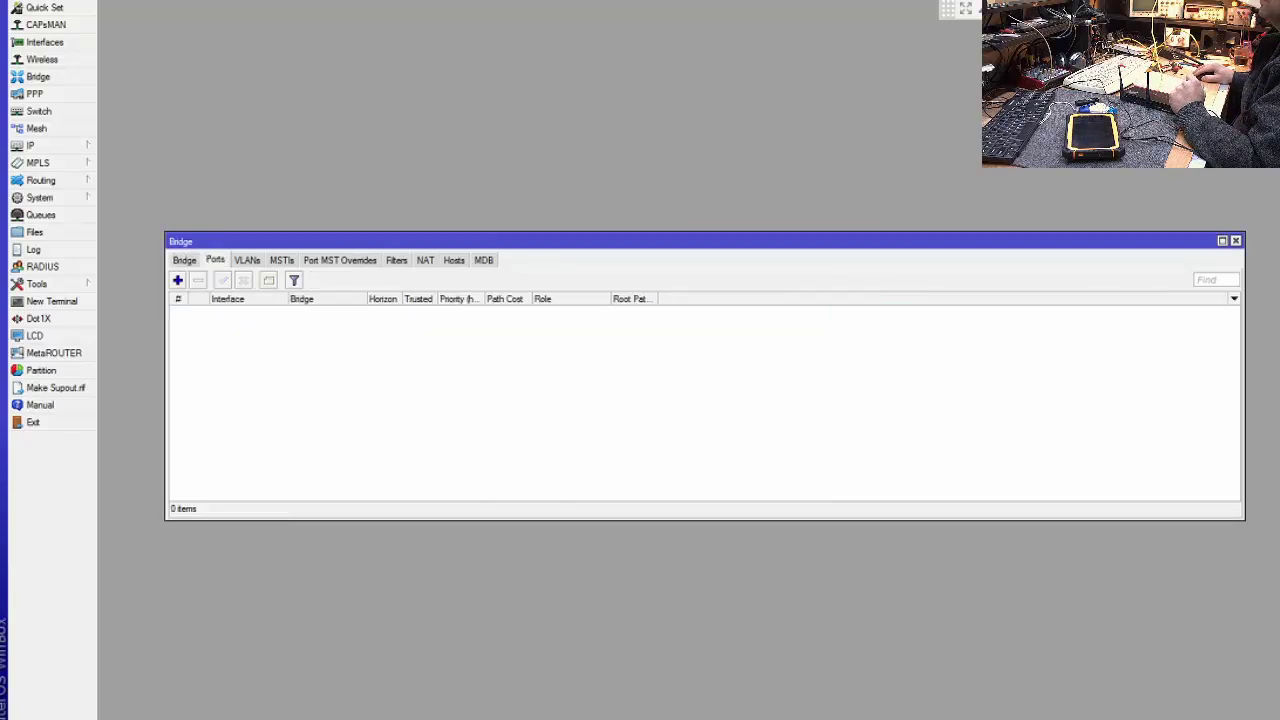
left_click_drag(700, 241, 682, 167)
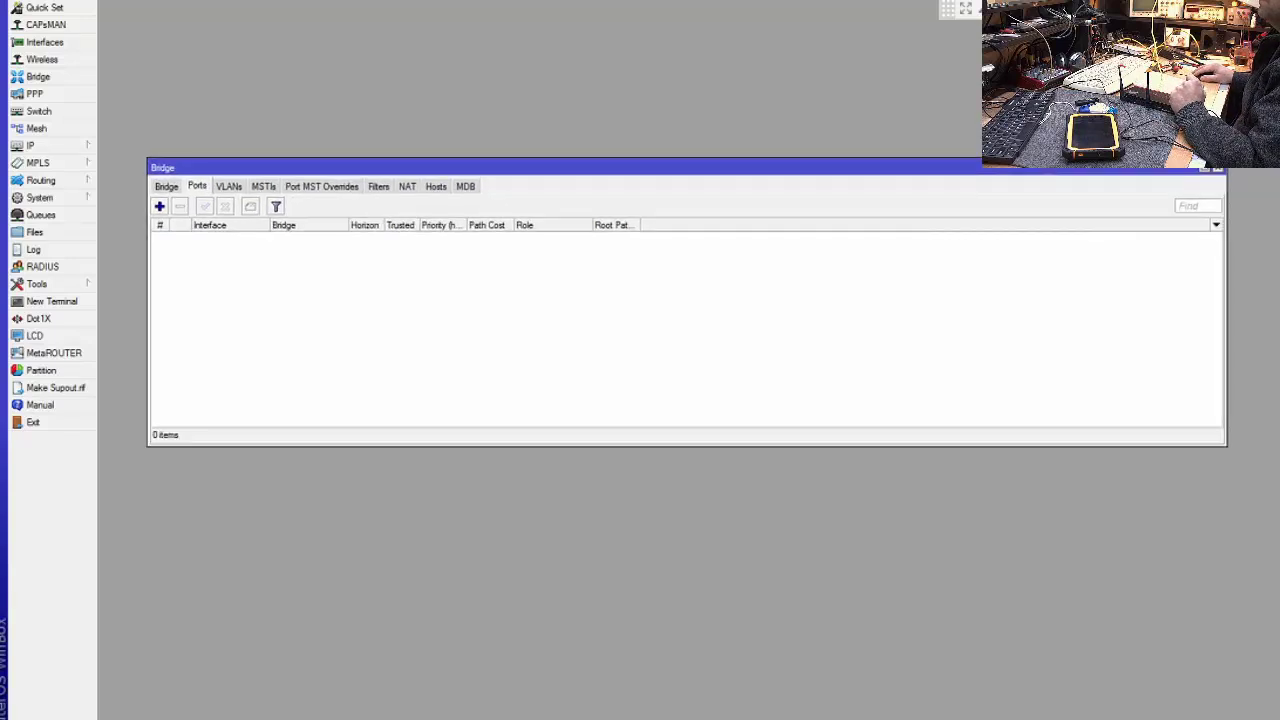
key("ctrl+shift+Tab")
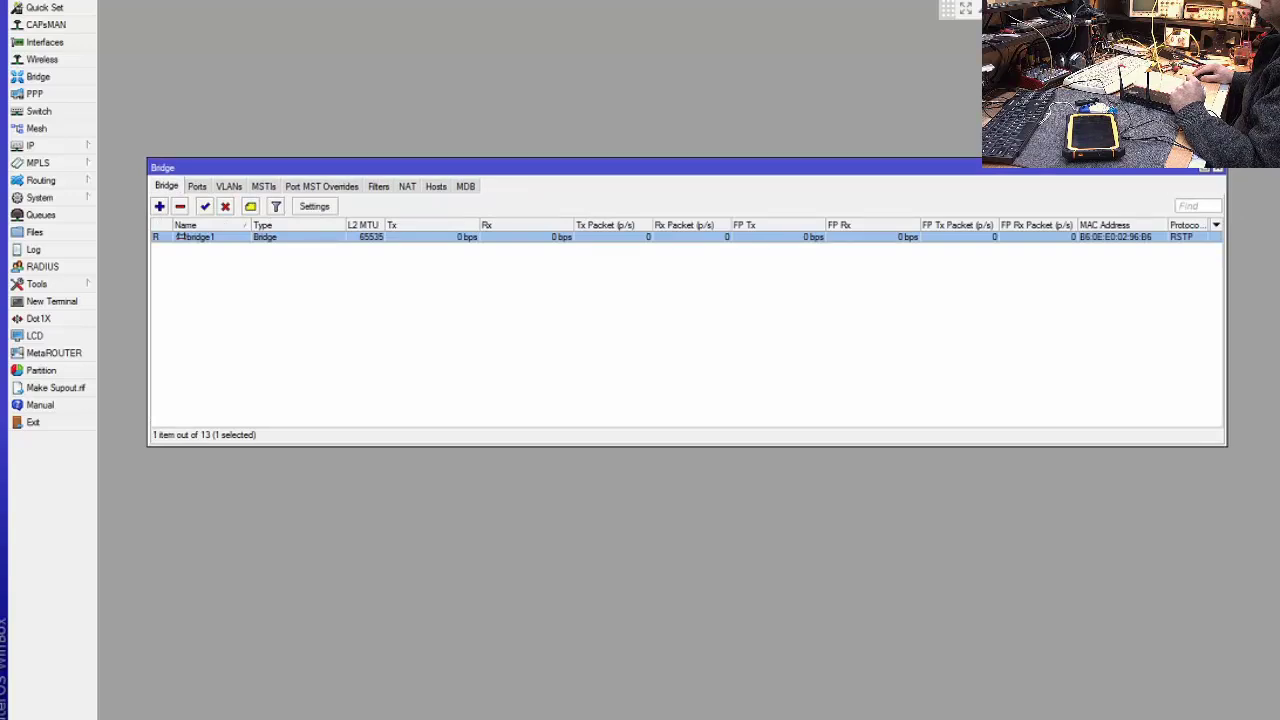
key("Insert")
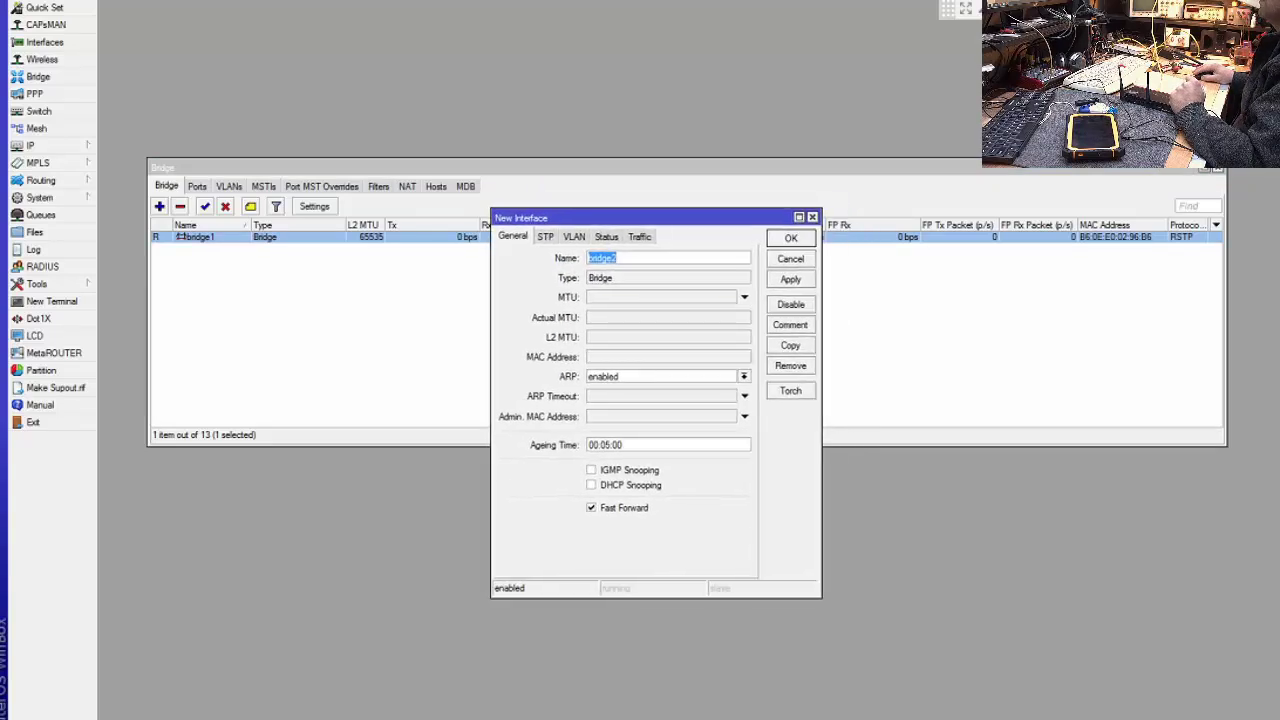
key("Escape")
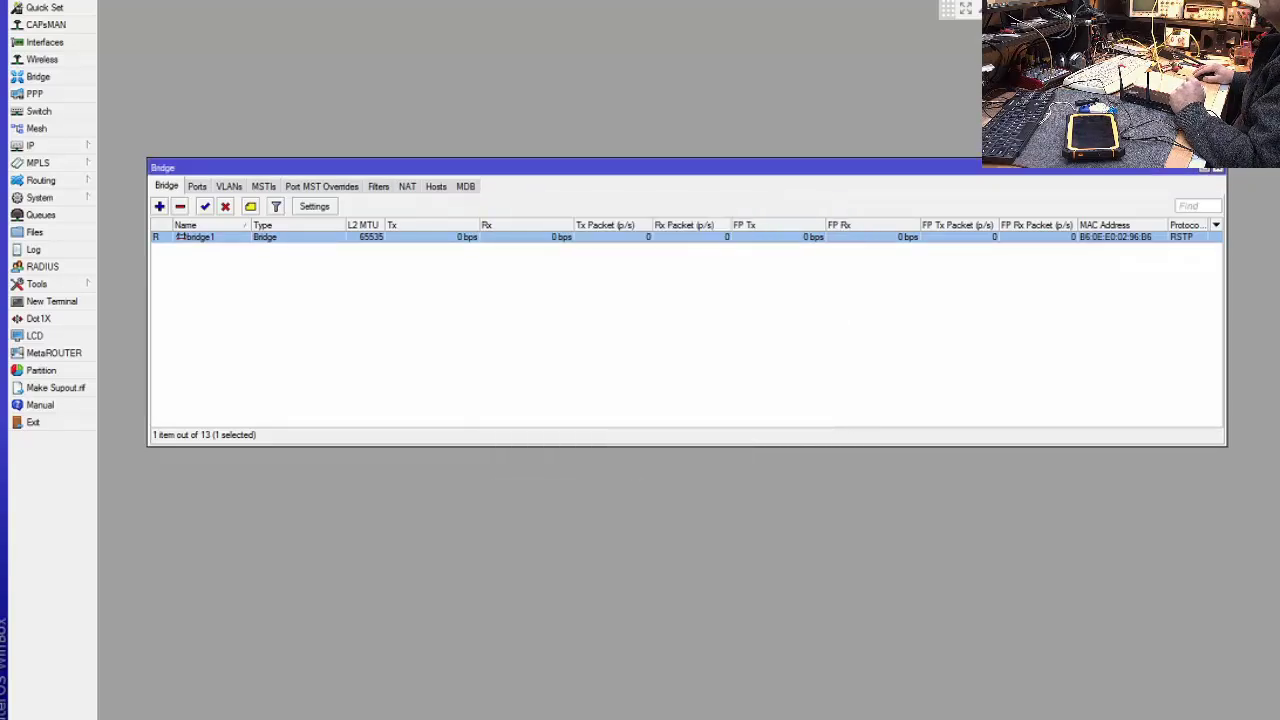
- Add wlan1 as a port of bridge1
left_click(197, 186)
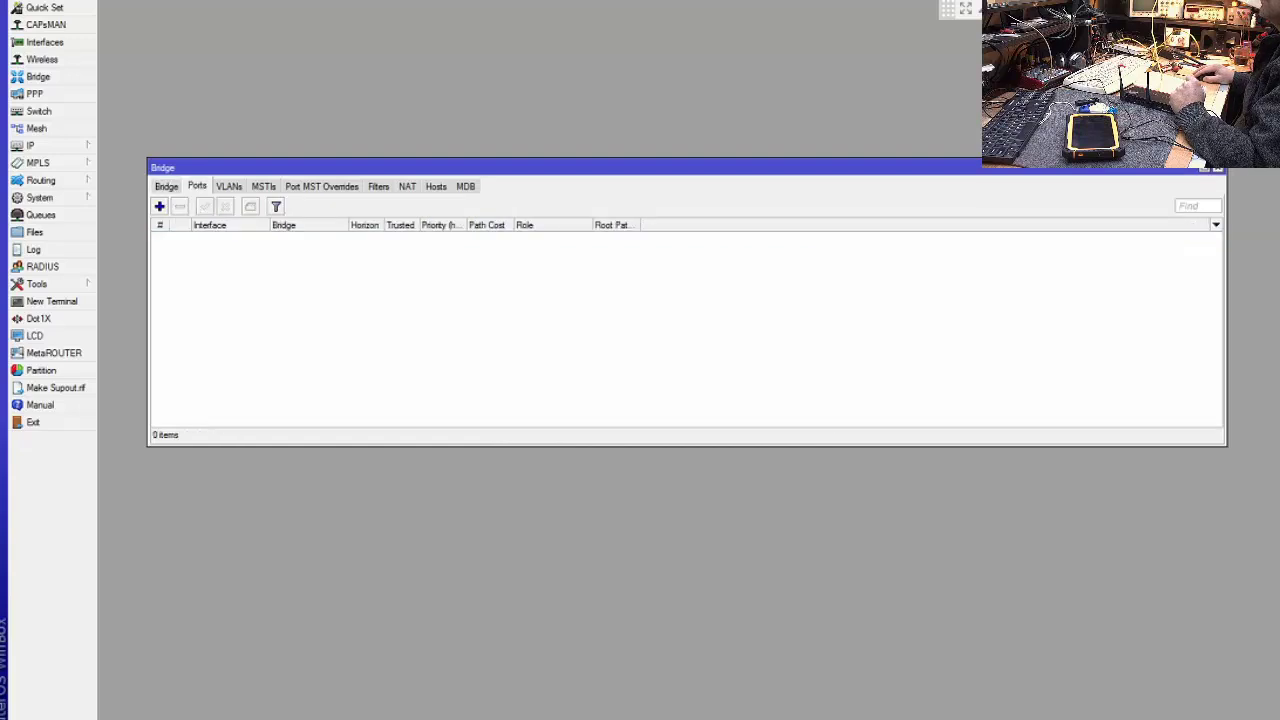
left_click(159, 206)
key("alt+Down")
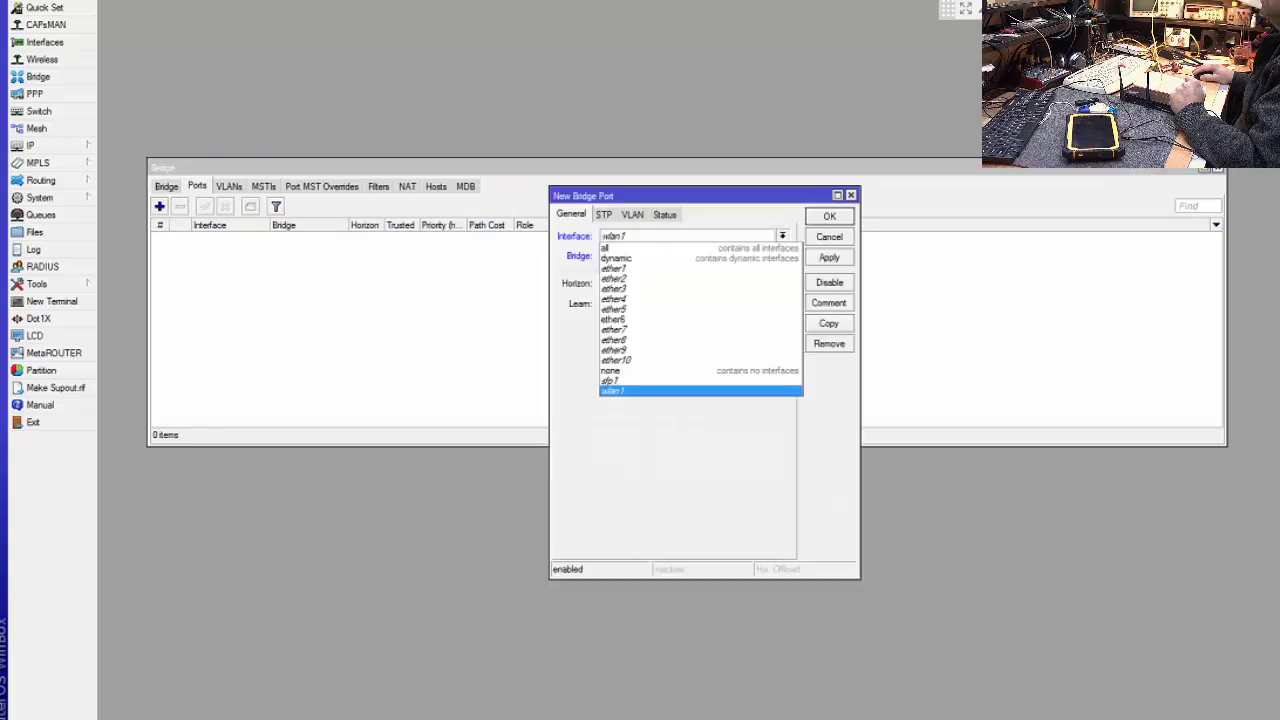
key("Escape")
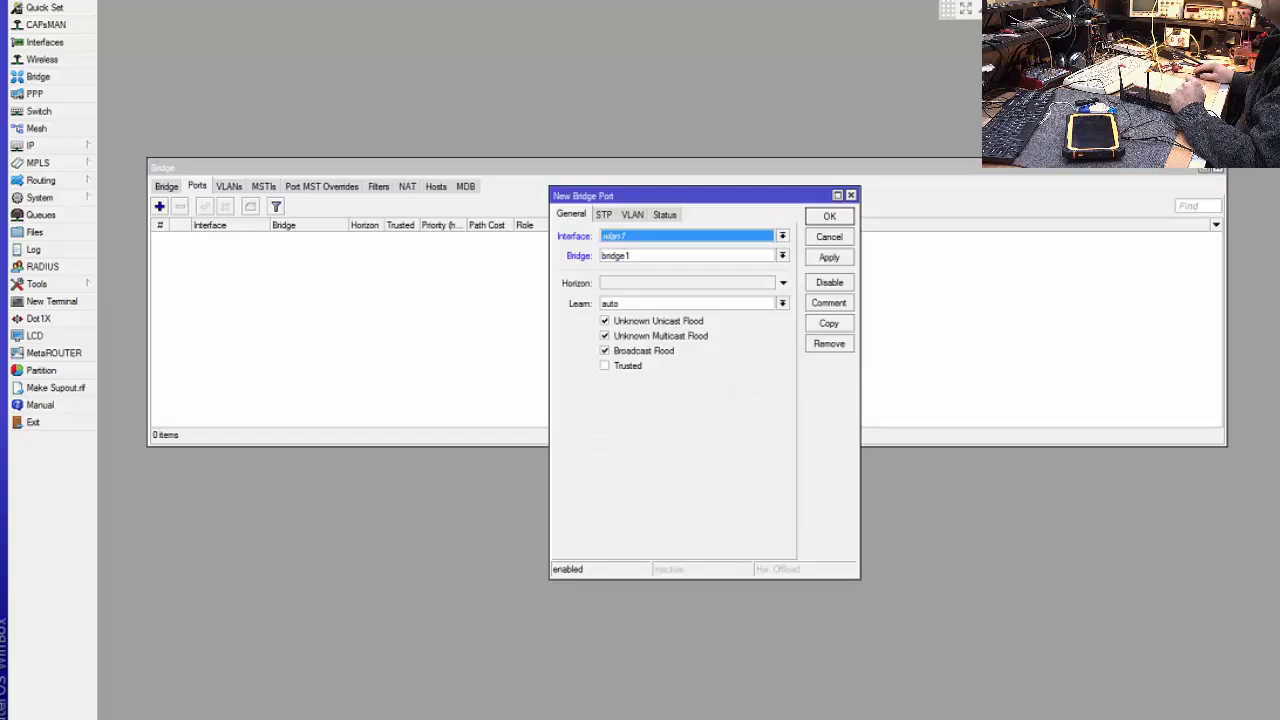
left_click(829, 257)
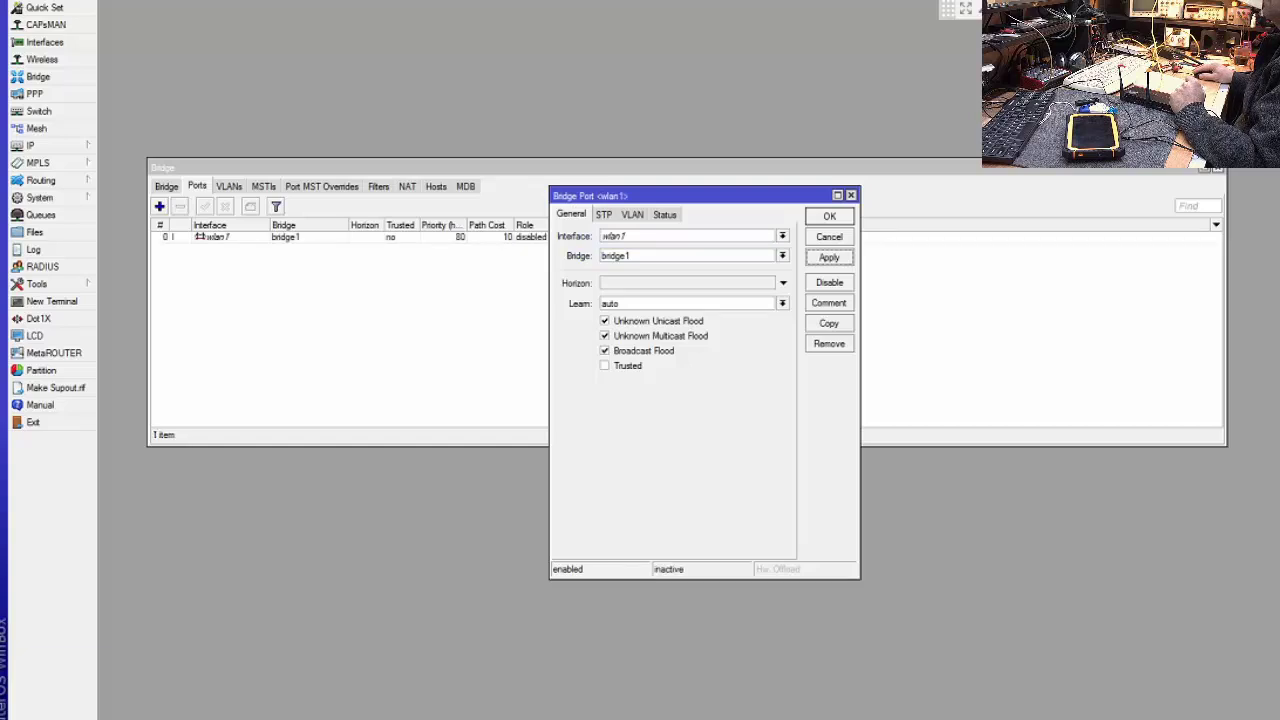
left_click(829, 216)
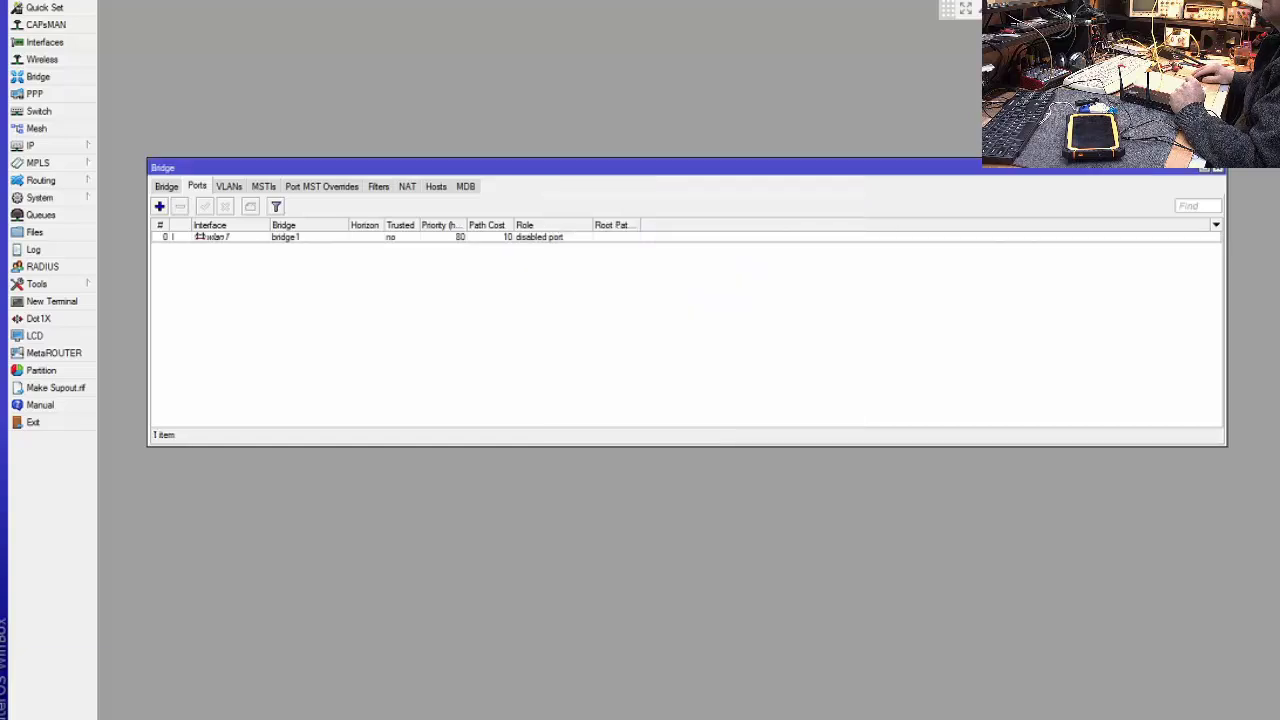
- Add ether1 as a second port of bridge1
left_click(159, 206)
key("alt+Down")
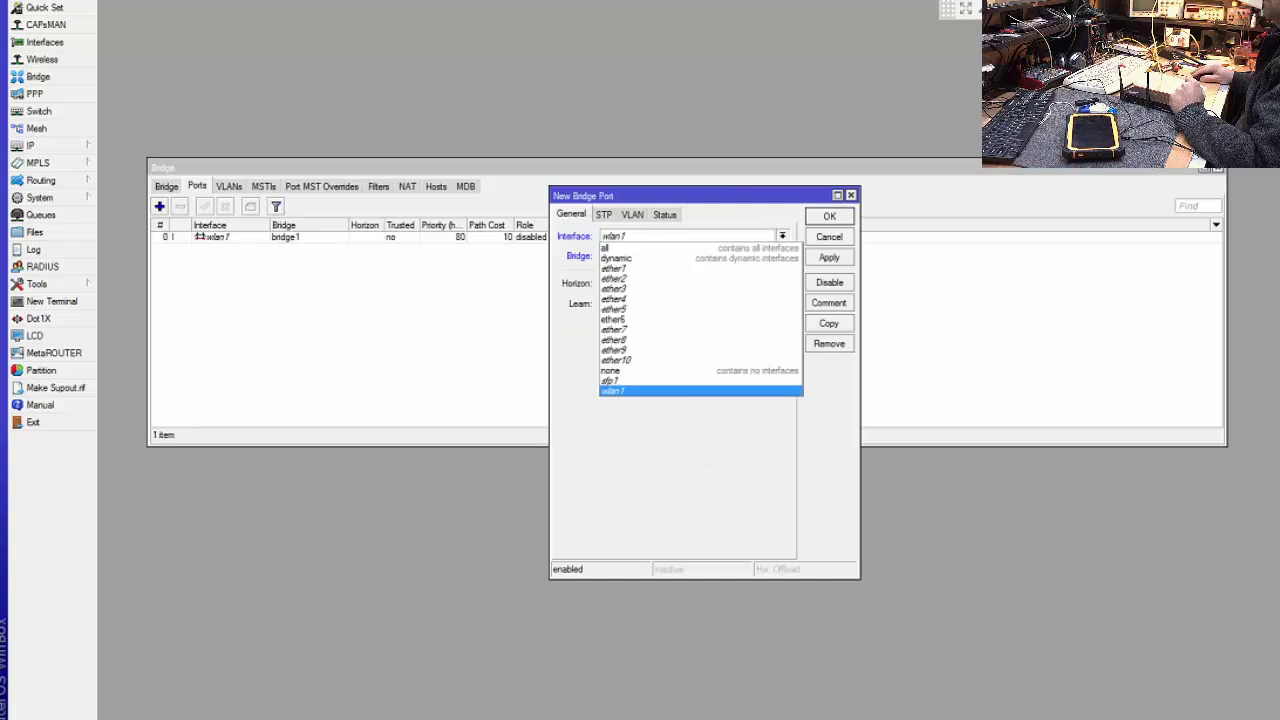
key("Up")
key("Up")
key("Up")
key("Up")
key("Up")
key("Up")
key("Return")
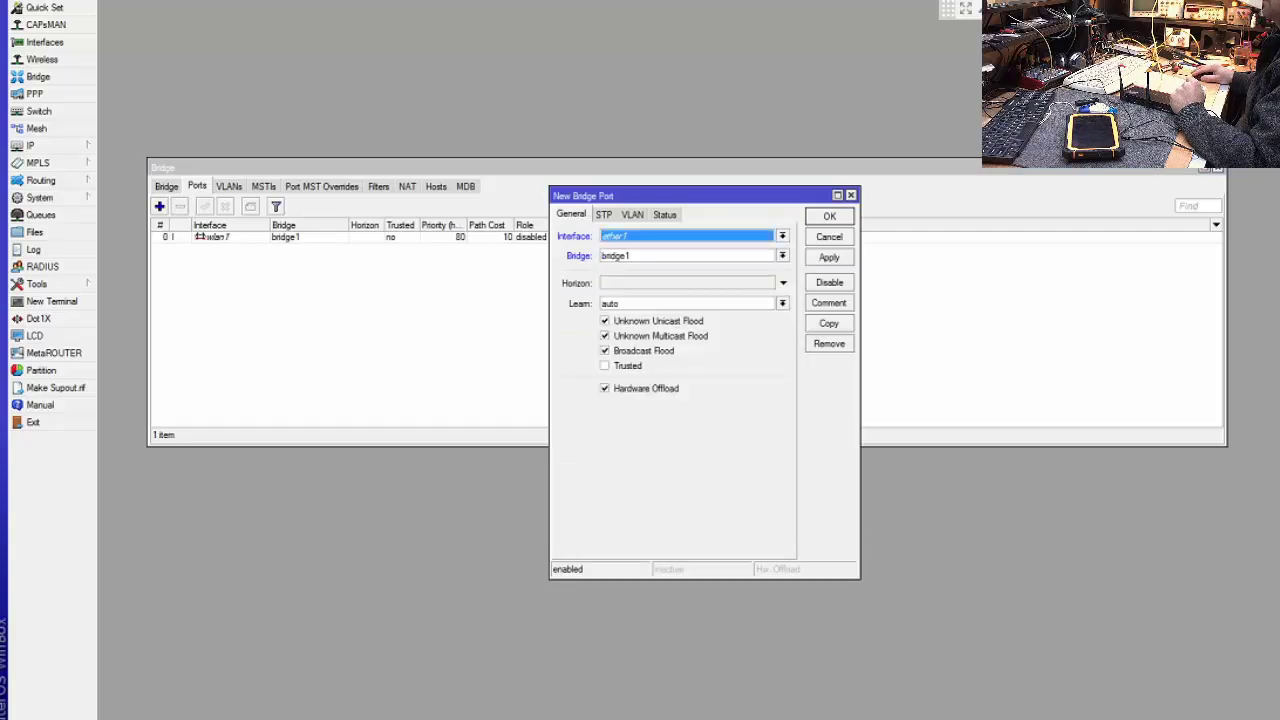
left_click(829, 257)
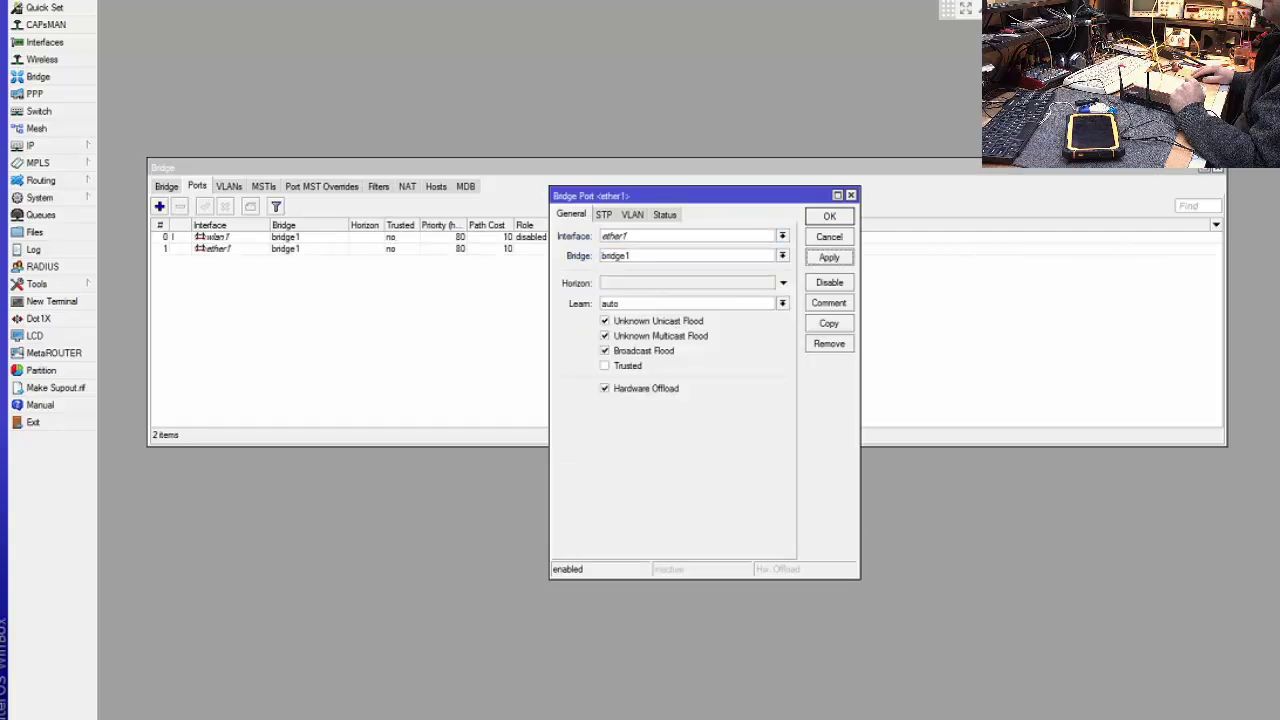
key("Return")
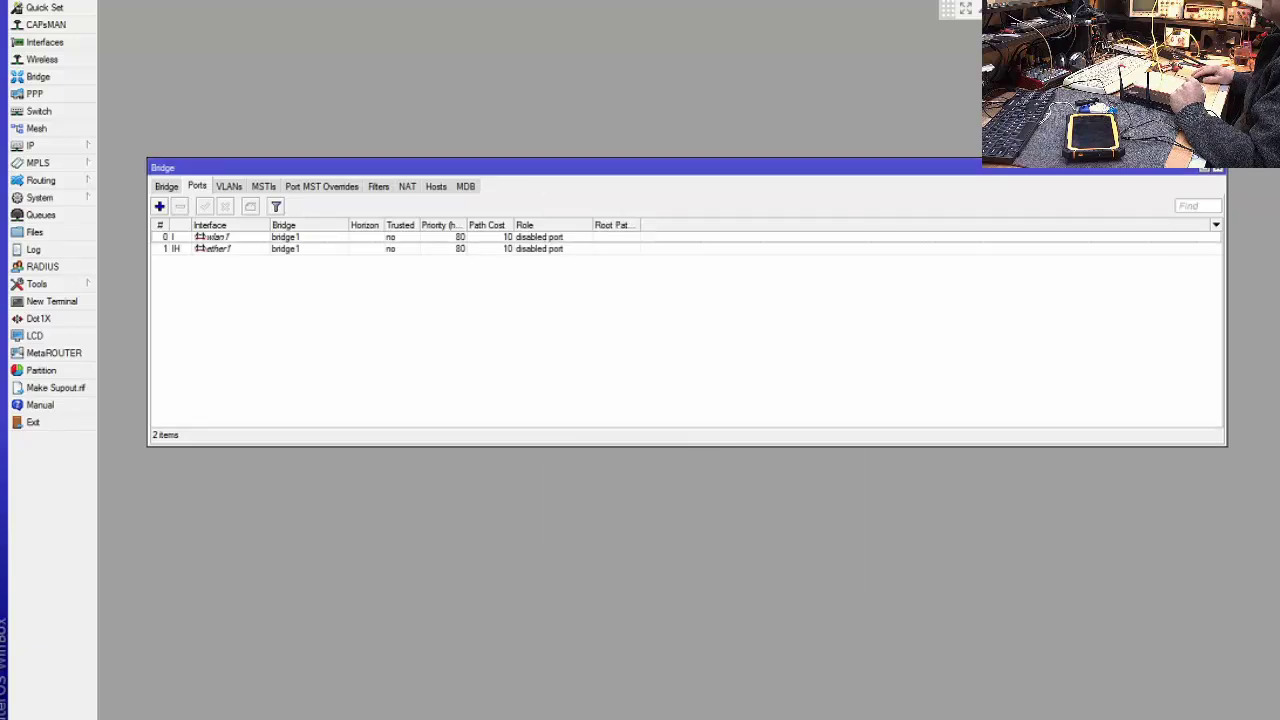
key("Insert")
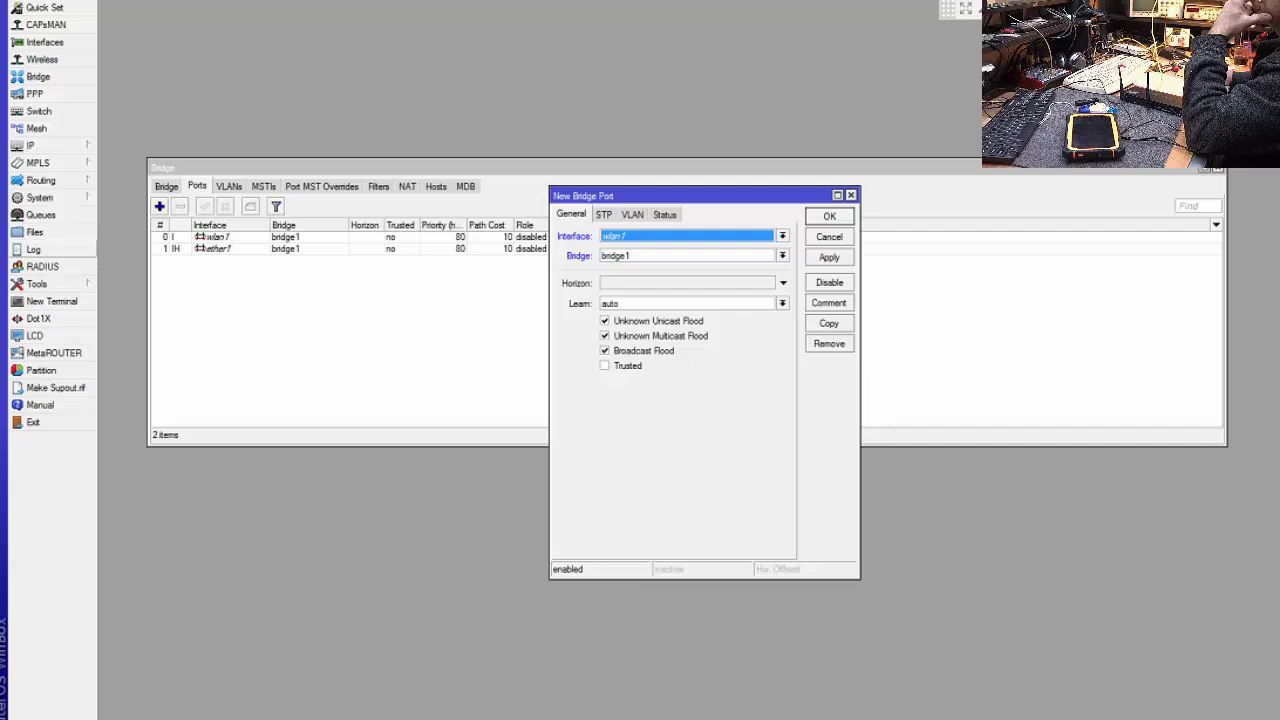
left_click(34, 249)
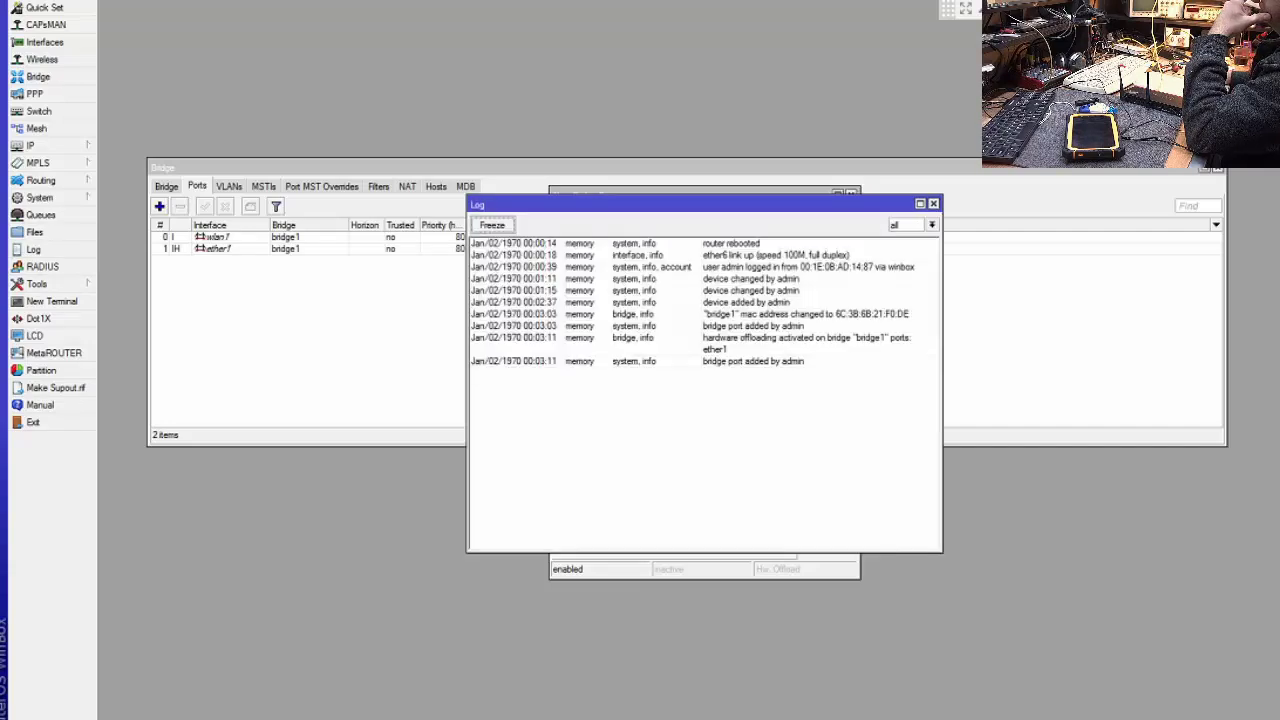
left_click(933, 203)
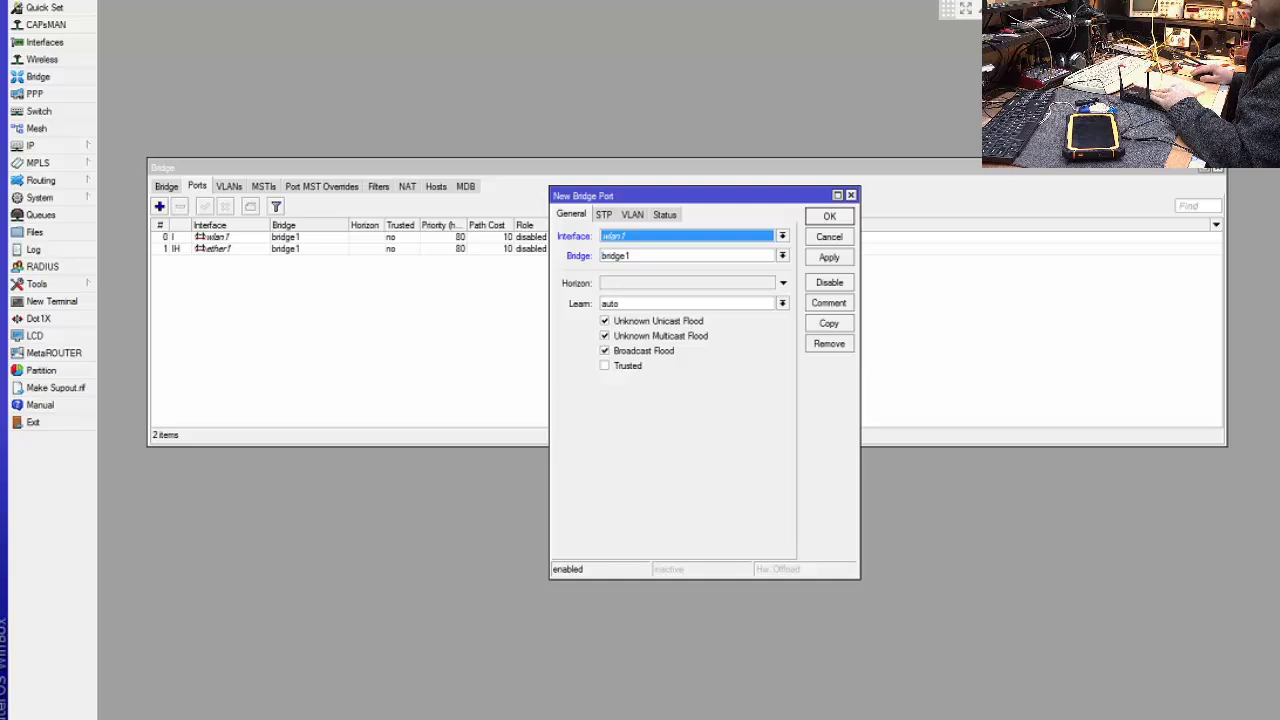
- Add ether2 as a bridge1 port, reverting an accidental change of it to ether3
key("alt+Down")
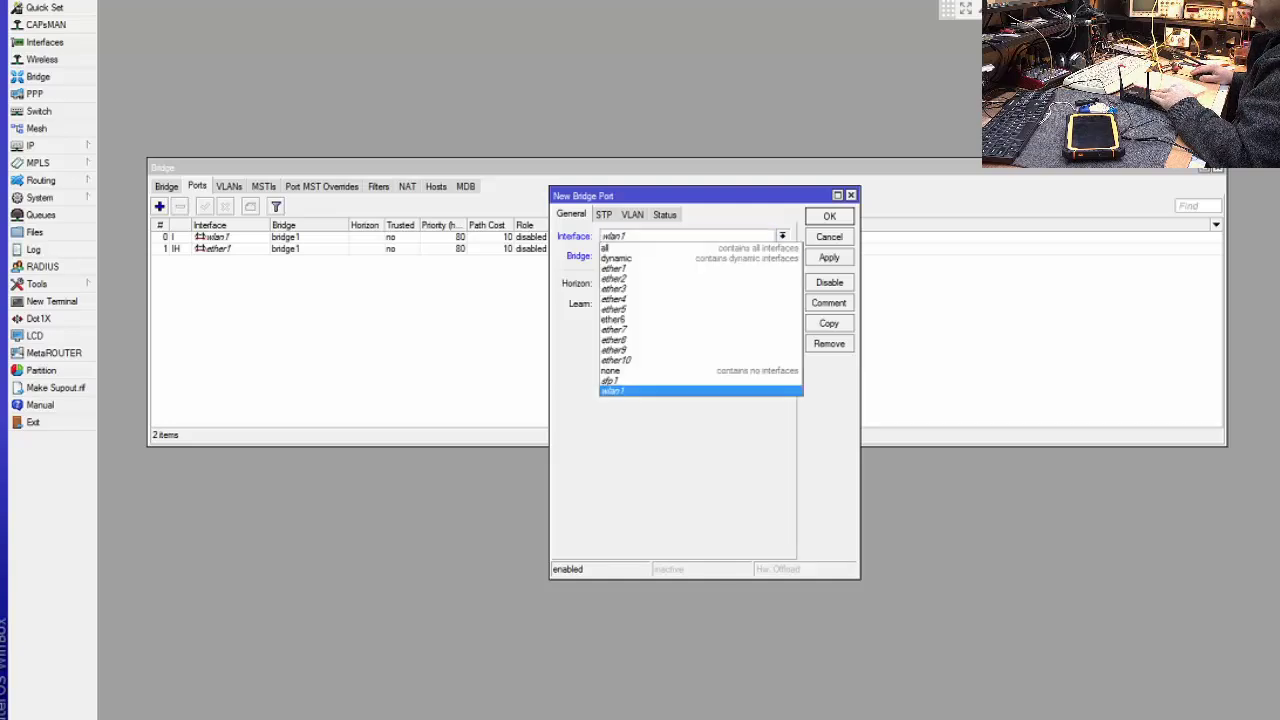
key("Down")
key("Down")
key("Down")
key("Down")
key("Down")
key("Up")
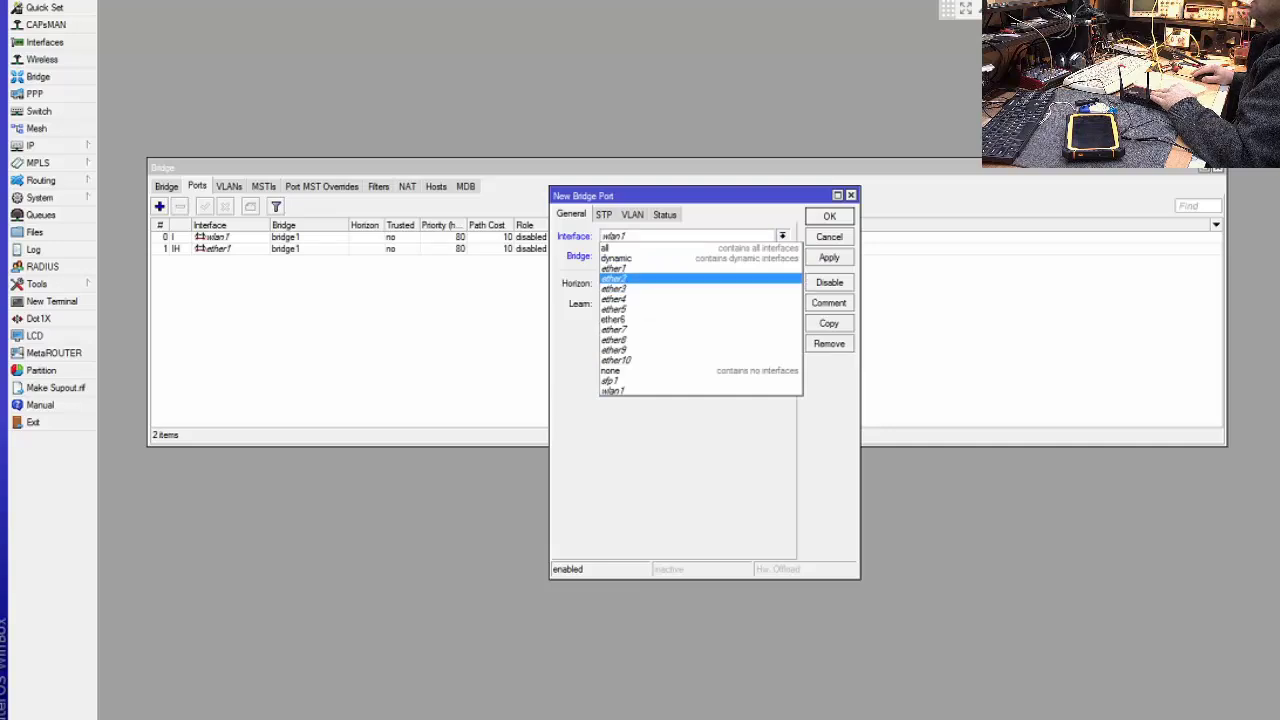
key("Return")
key("alt+a")
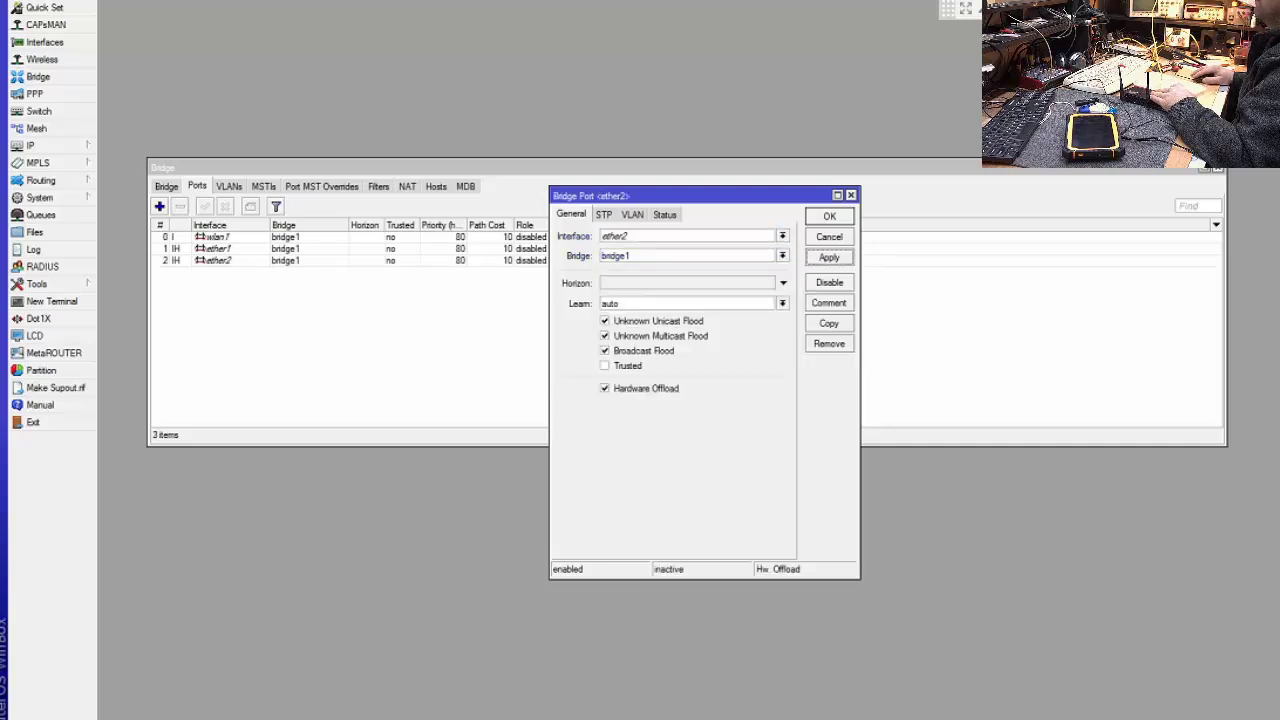
key("alt+Down")
key("Down")
key("Down")
key("Down")
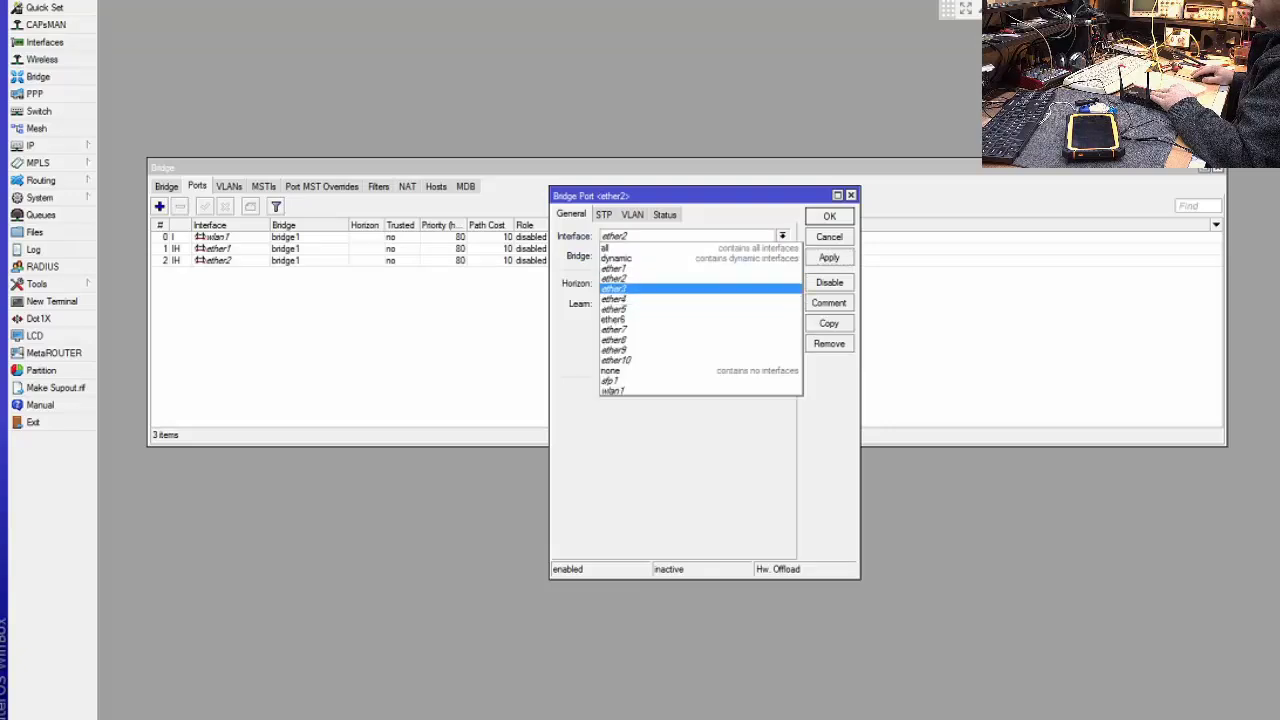
key("Return")
key("alt+a")
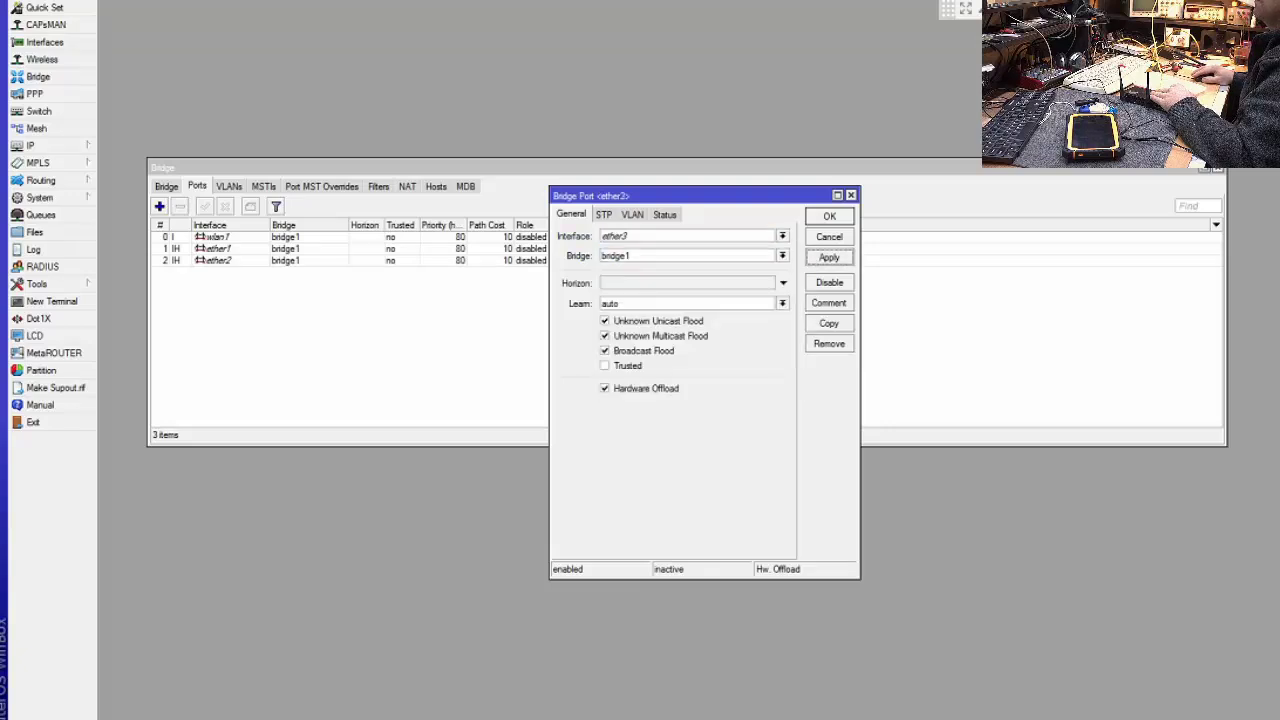
key("alt+Down")
key("Down")
key("Return")
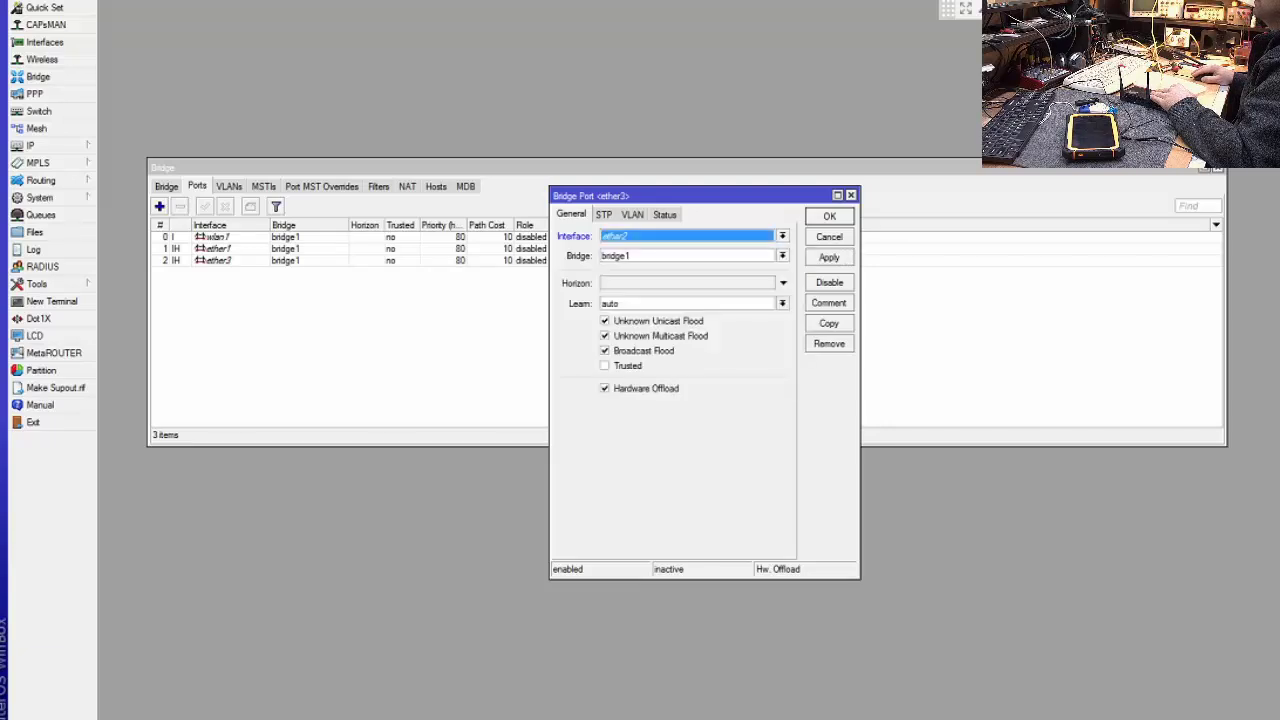
key("alt+a")
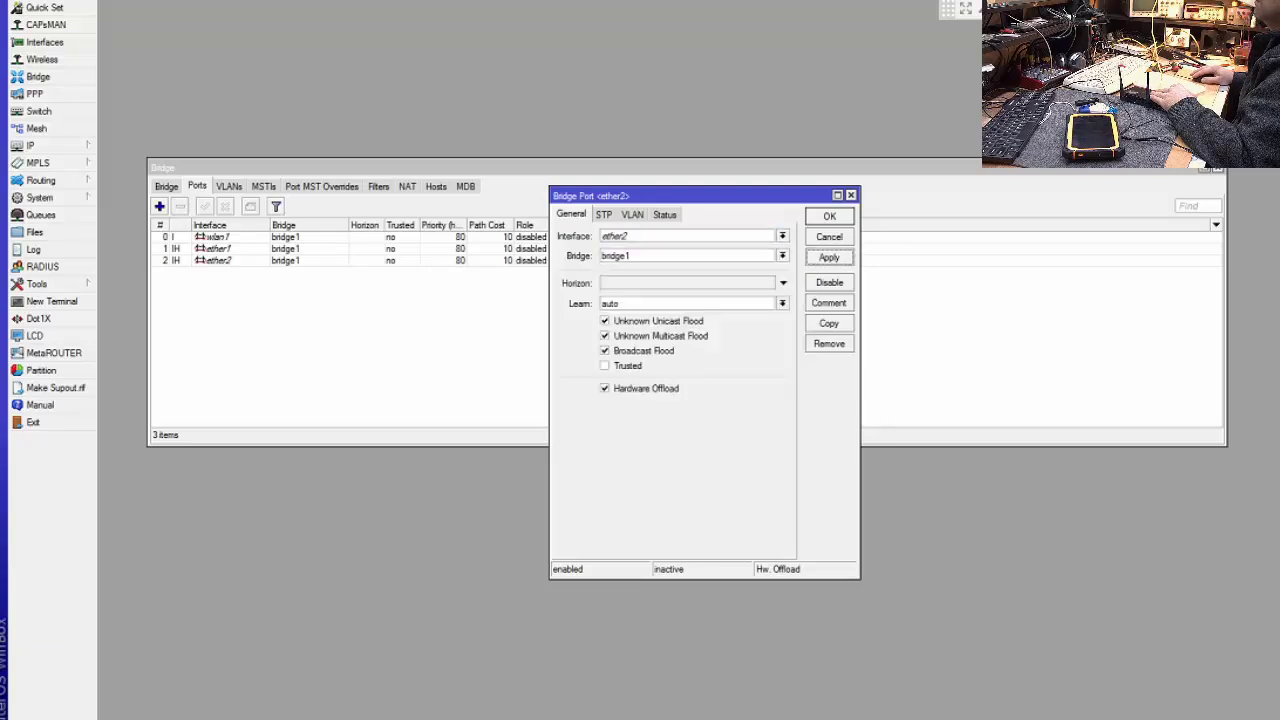
- Copy the port settings to add ether3 and ether4 as bridge1 ports
key("alt+c")
key("alt+Down")
key("Down")
key("Return")
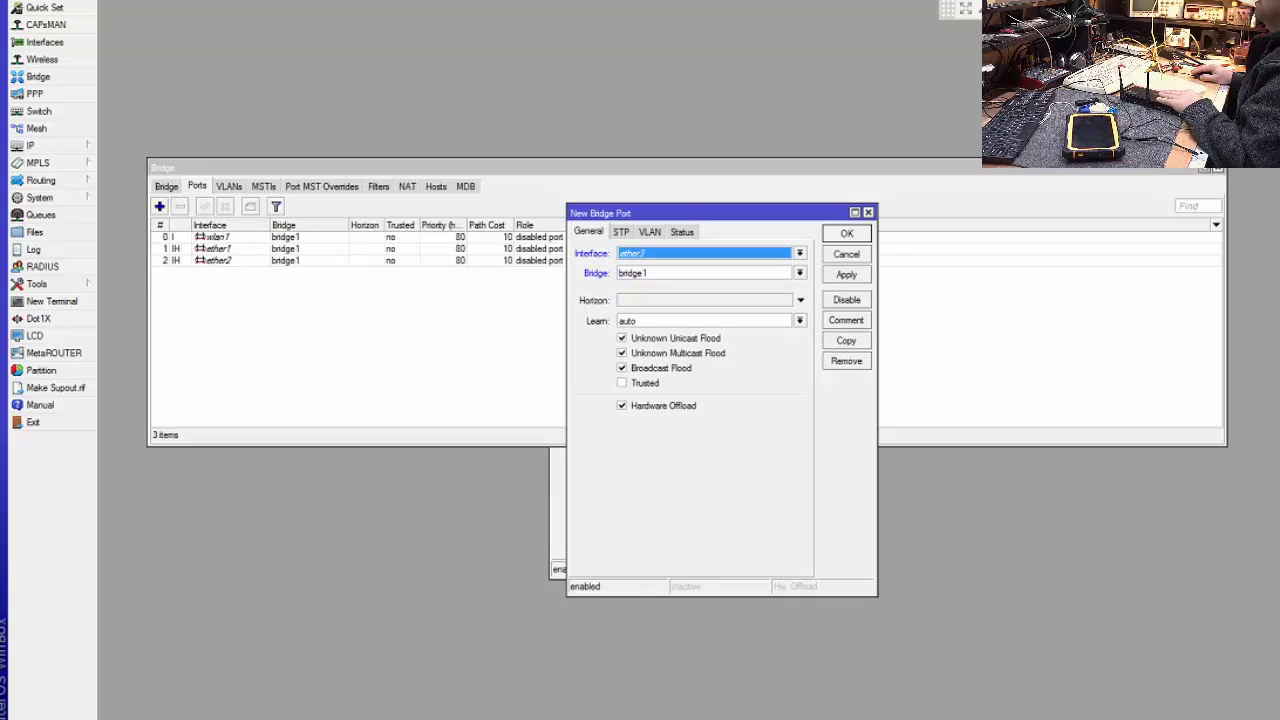
key("alt+a")
key("alt+c")
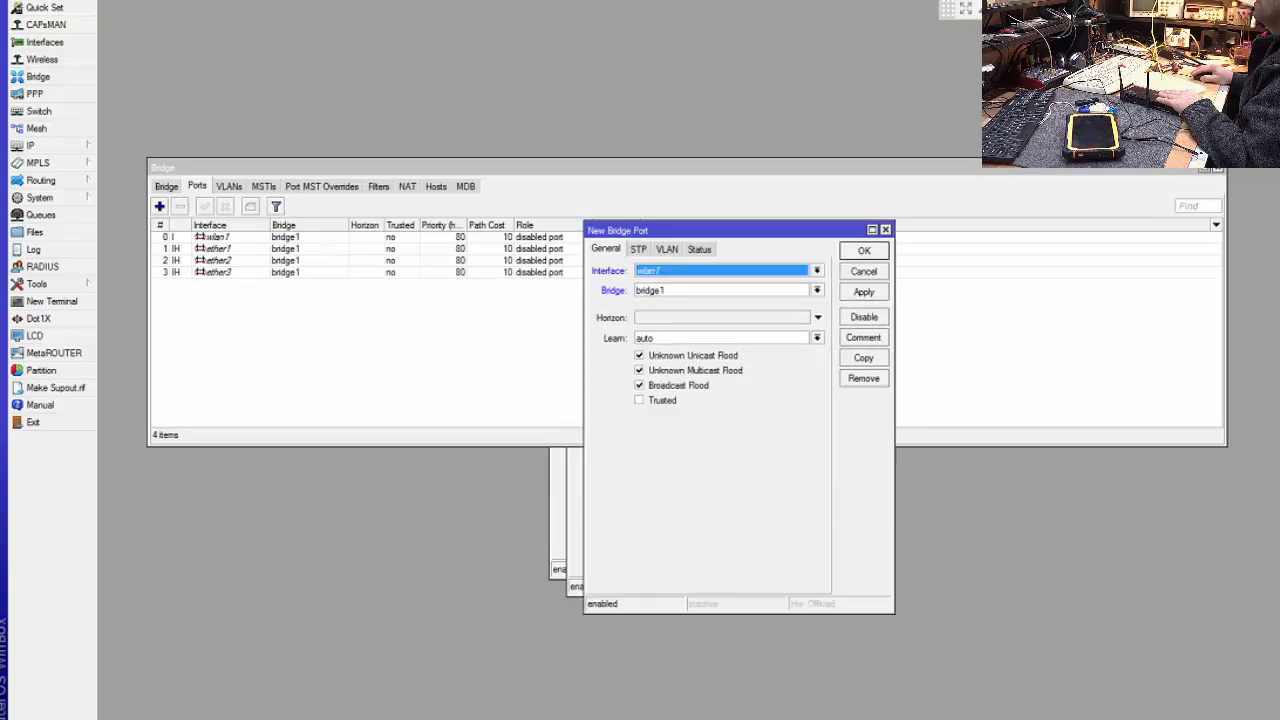
key("alt+Down")
key("Down")
key("Down")
key("Down")
key("Down")
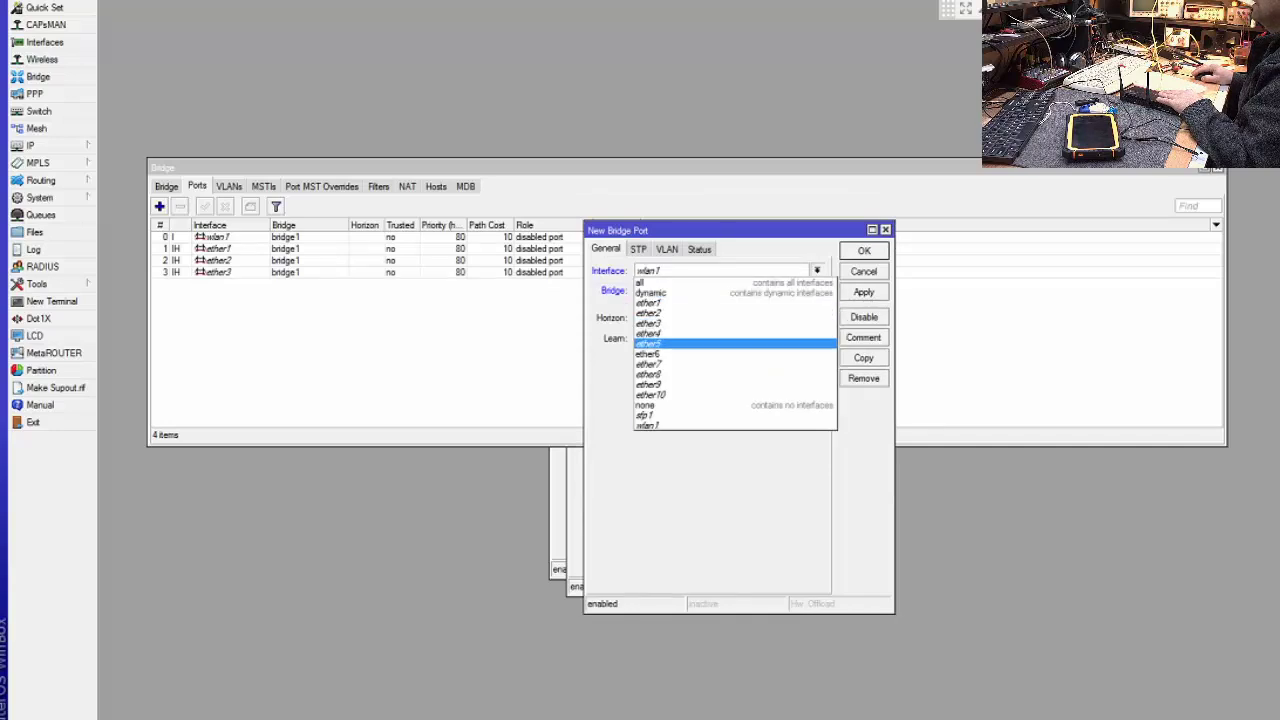
key("Up")
key("Return")
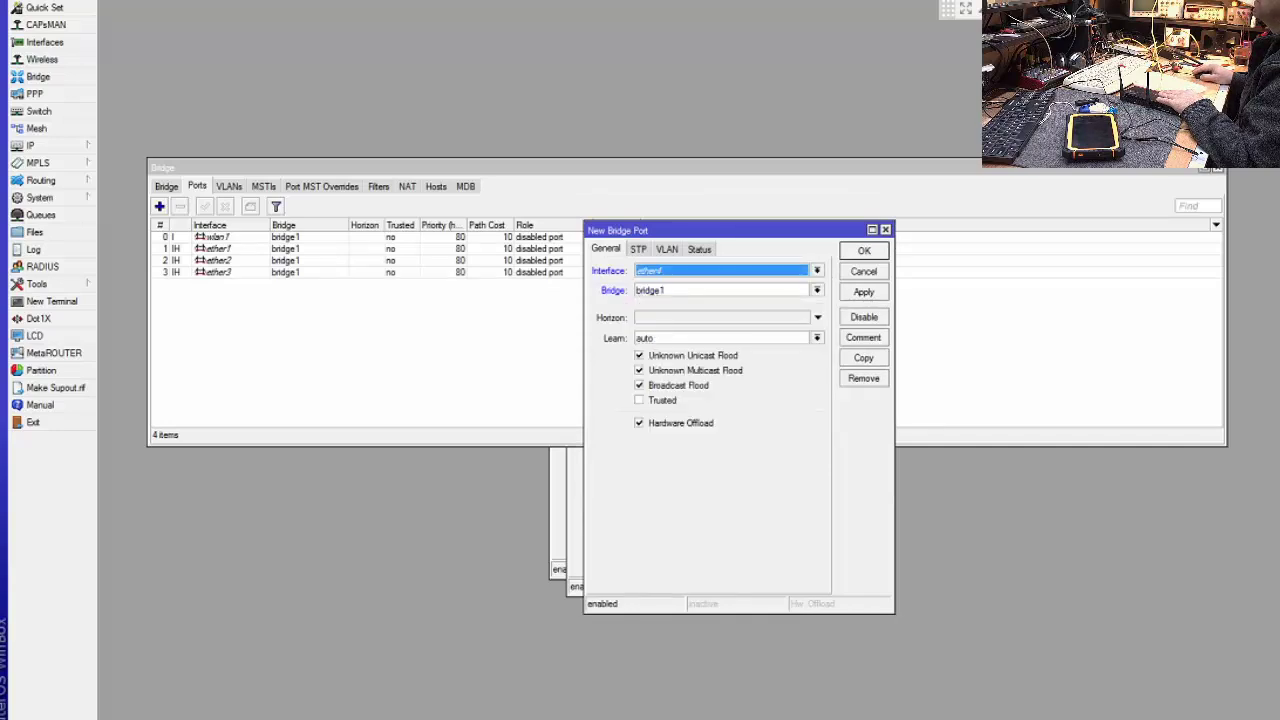
key("alt+c")
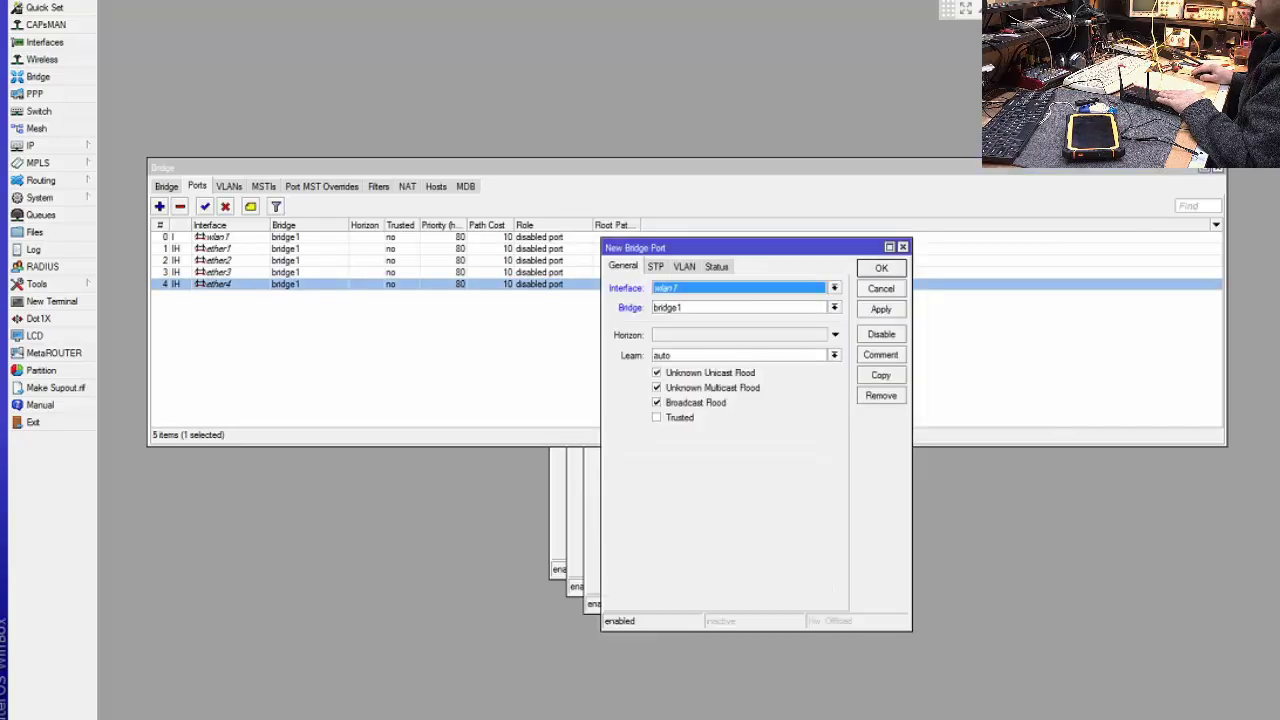
- Add ether5 and ether6 as bridge1 ports, bringing the port list to seven
key("alt+Down")
key("Down")
key("Down")
key("Down")
key("Down")
key("Return")
key("alt+a")
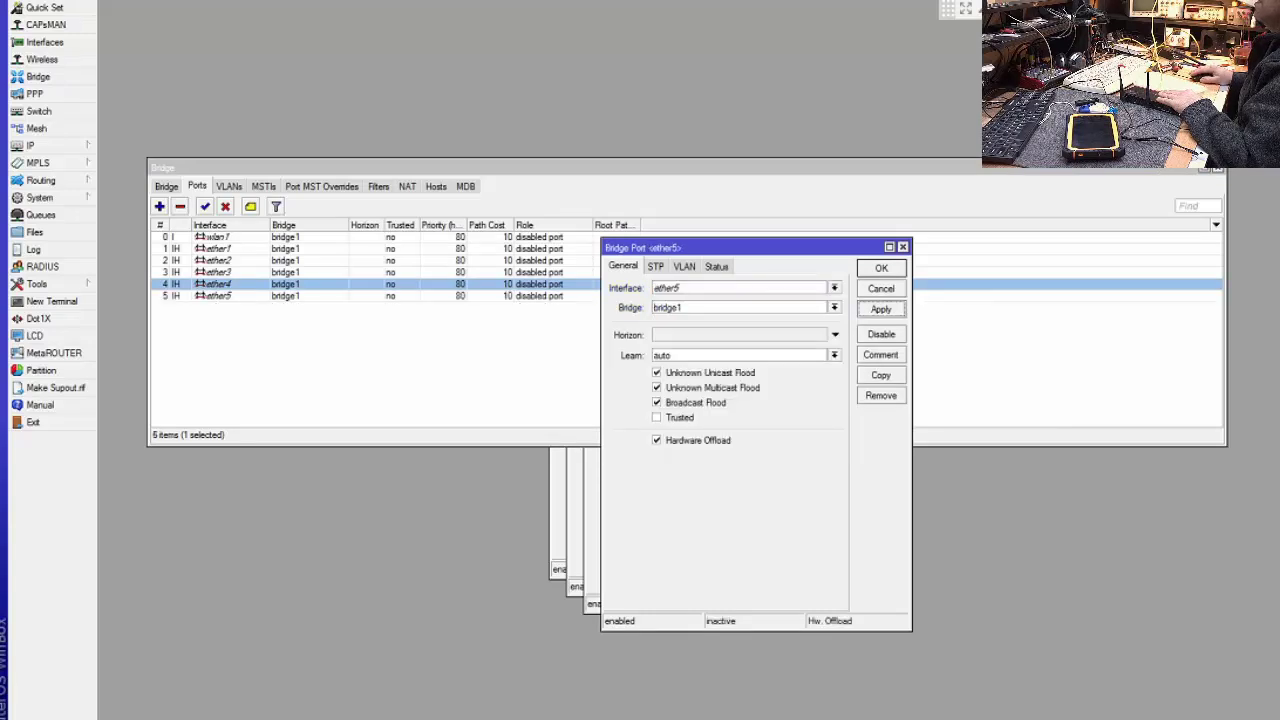
key("alt+c")
key("alt+Down")
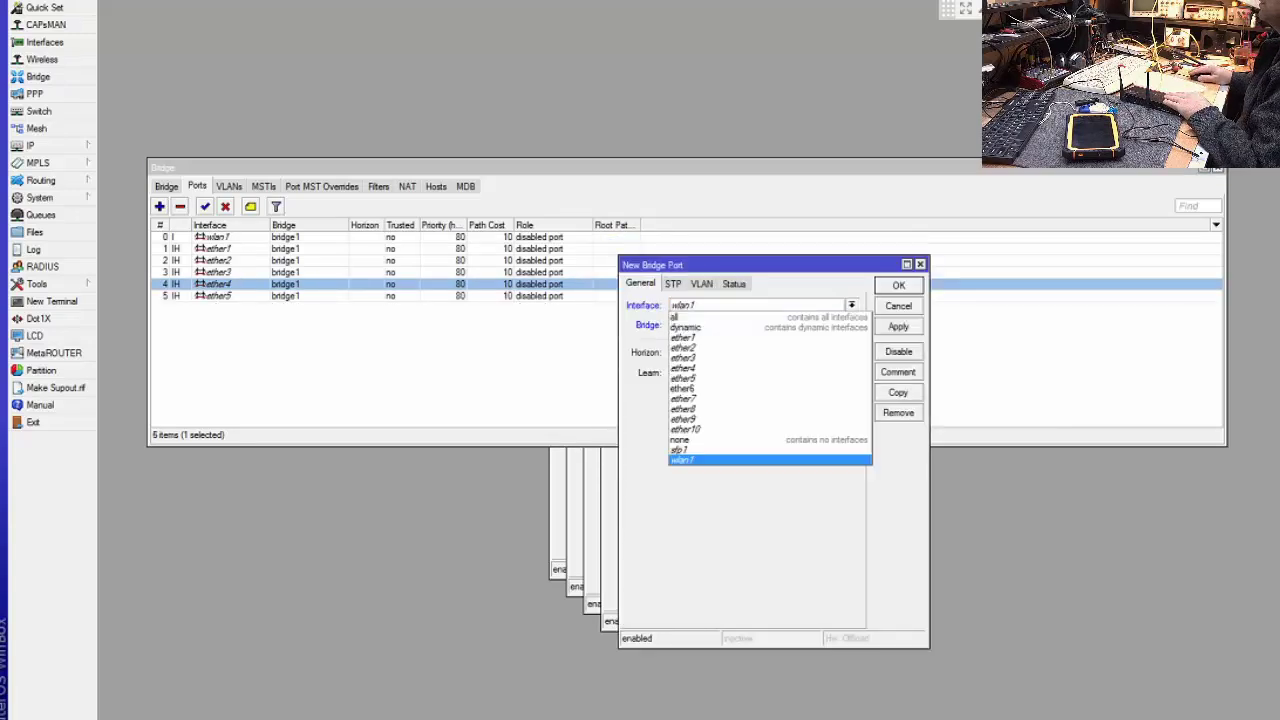
key("Up")
key("Up")
key("Up")
key("Up")
key("Up")
key("Up")
key("Up")
key("Return")
key("alt+a")
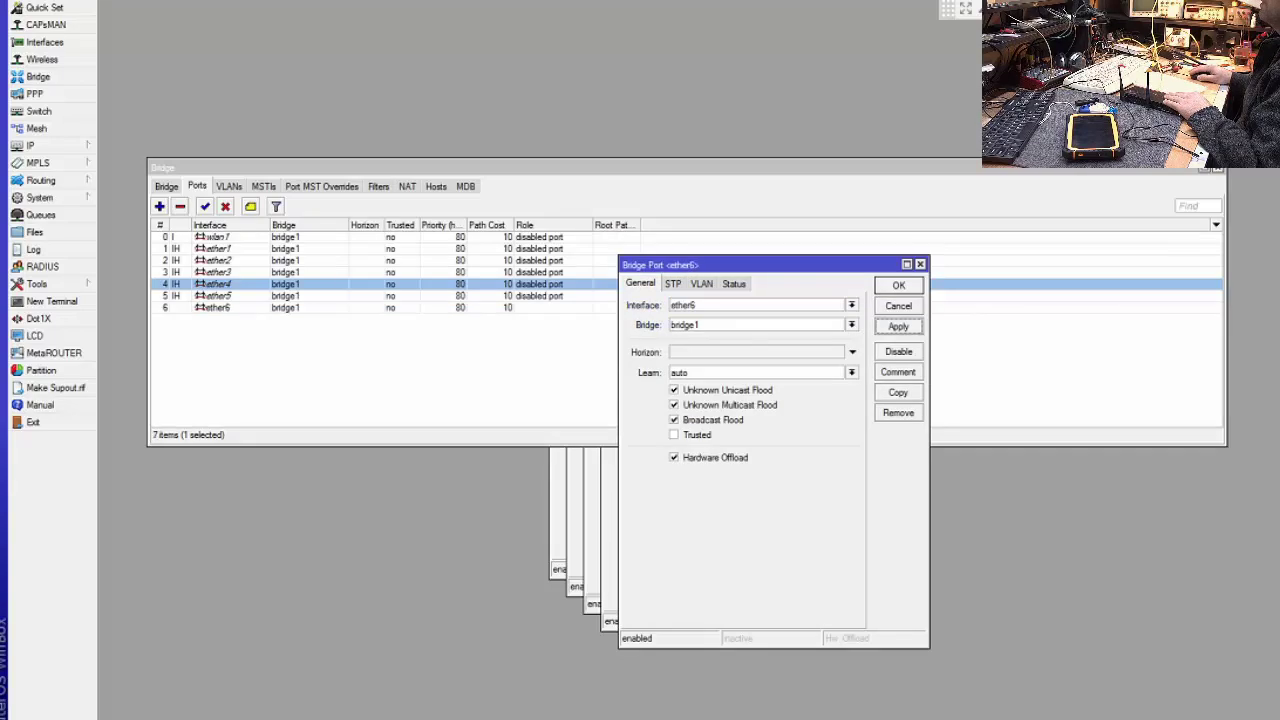
key("Return")
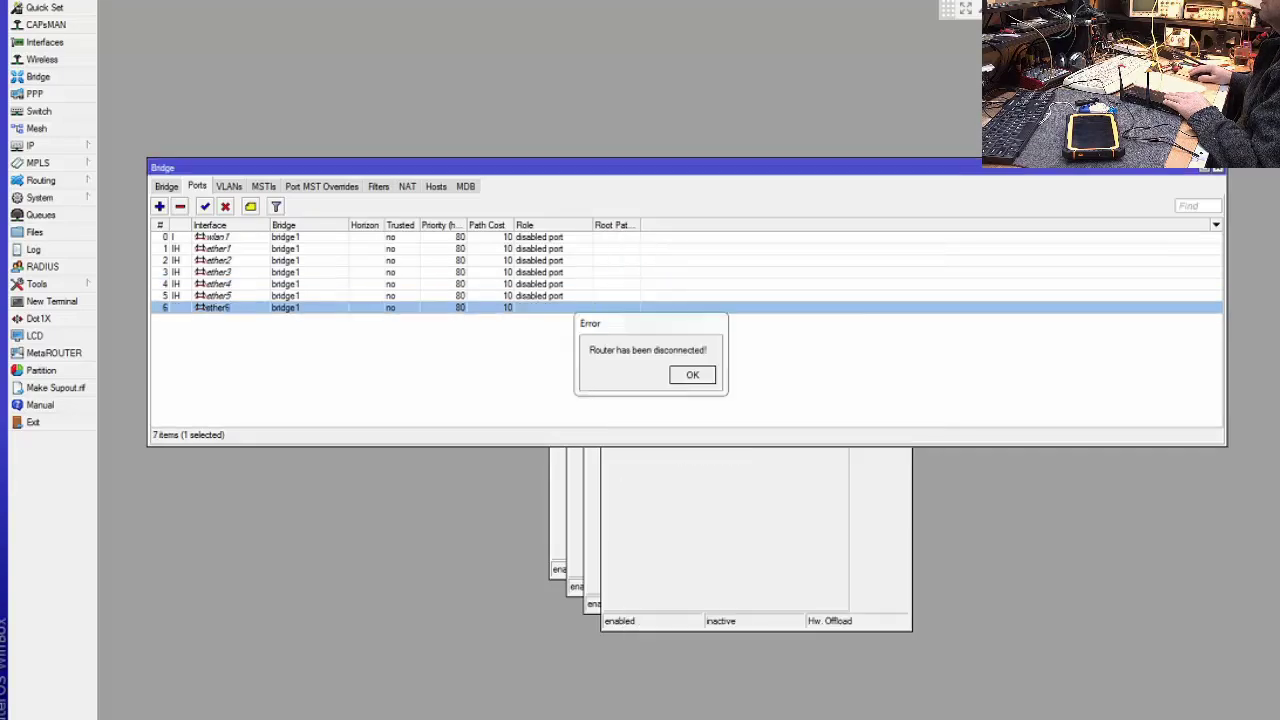
- Dismiss the disconnect error, relaunch WinBox and reconnect to the MikroTik router
key("Return")
double_click(34, 690)
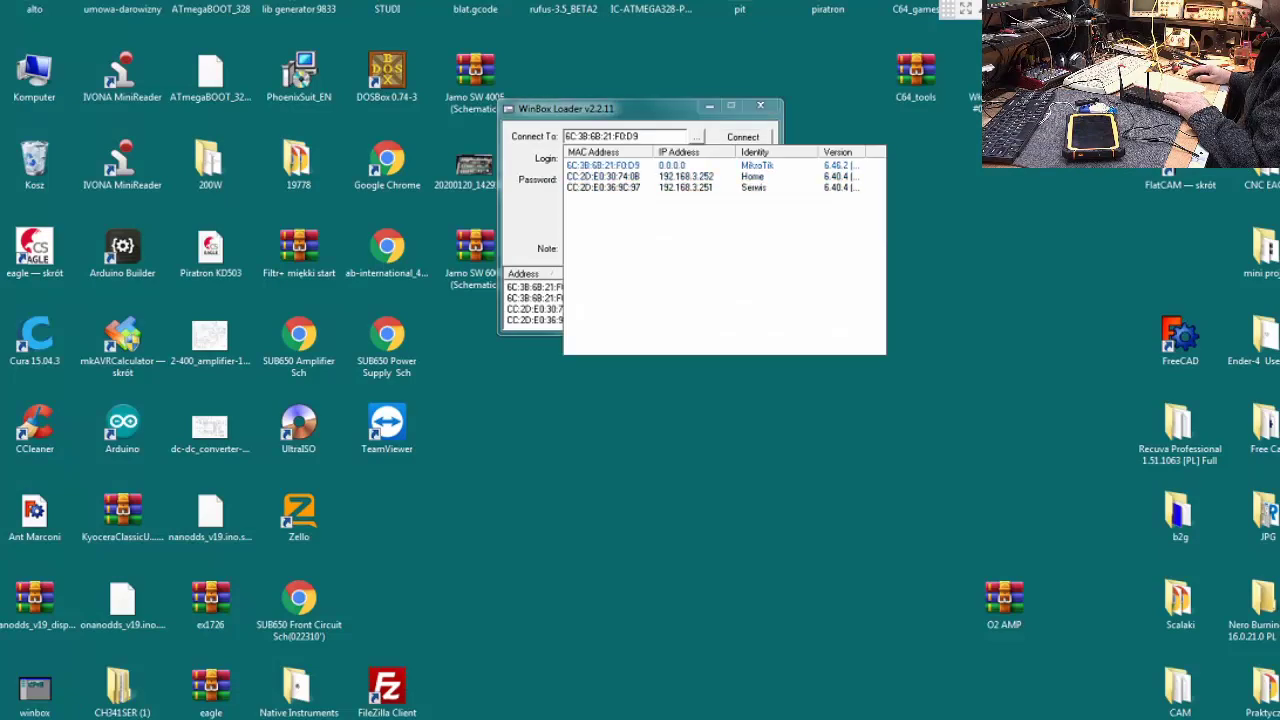
key("Escape")
key("Return")
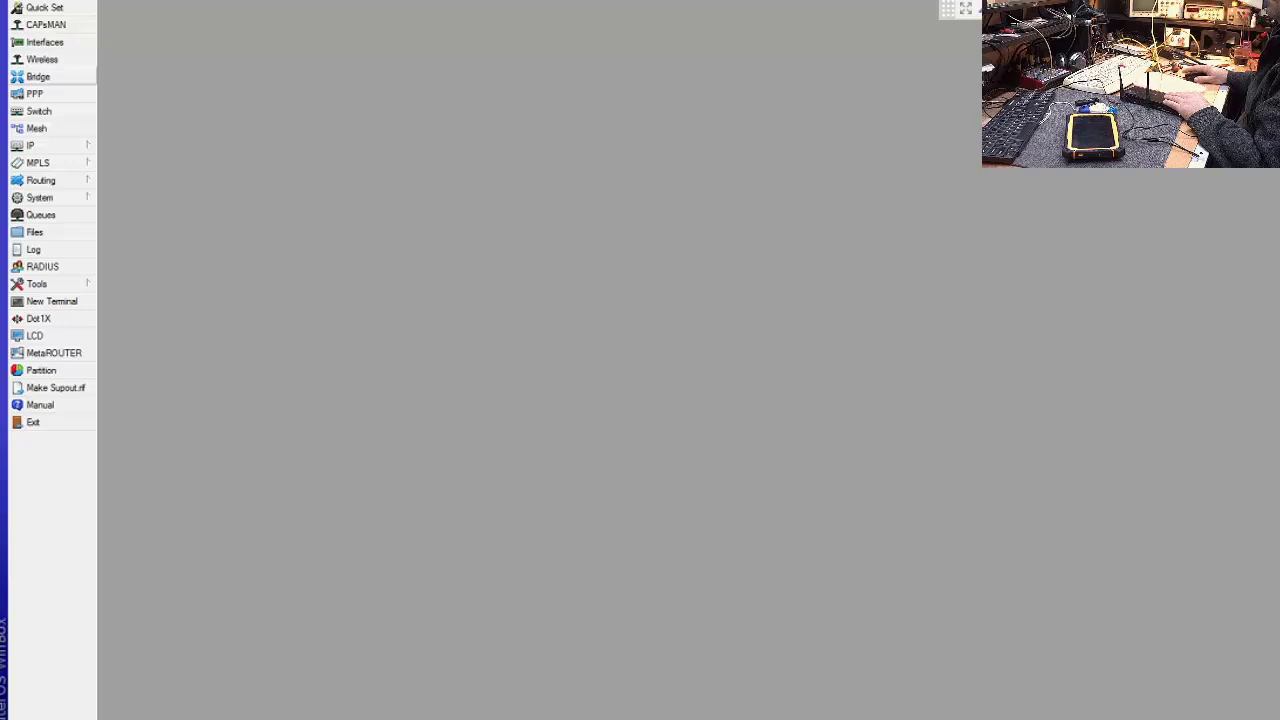
- Add ether7 as a port of bridge1
left_click(38, 76)
left_click(177, 280)
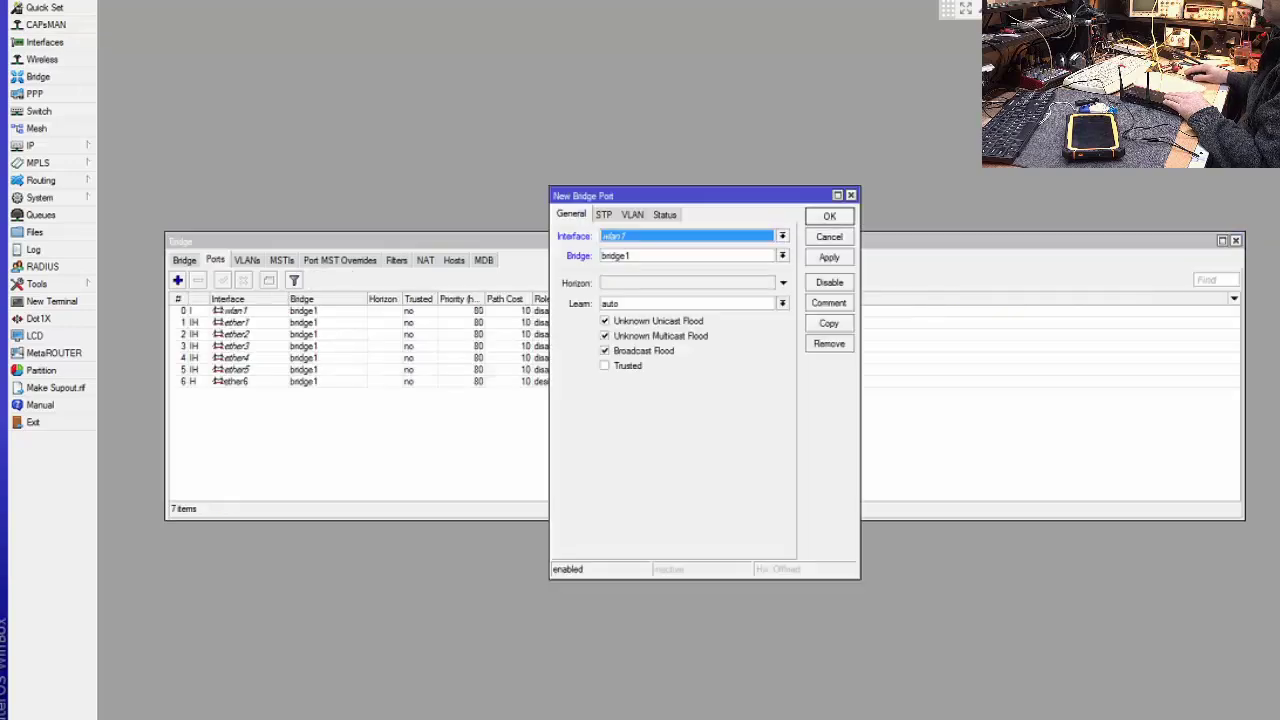
left_click(782, 256)
left_click(615, 268)
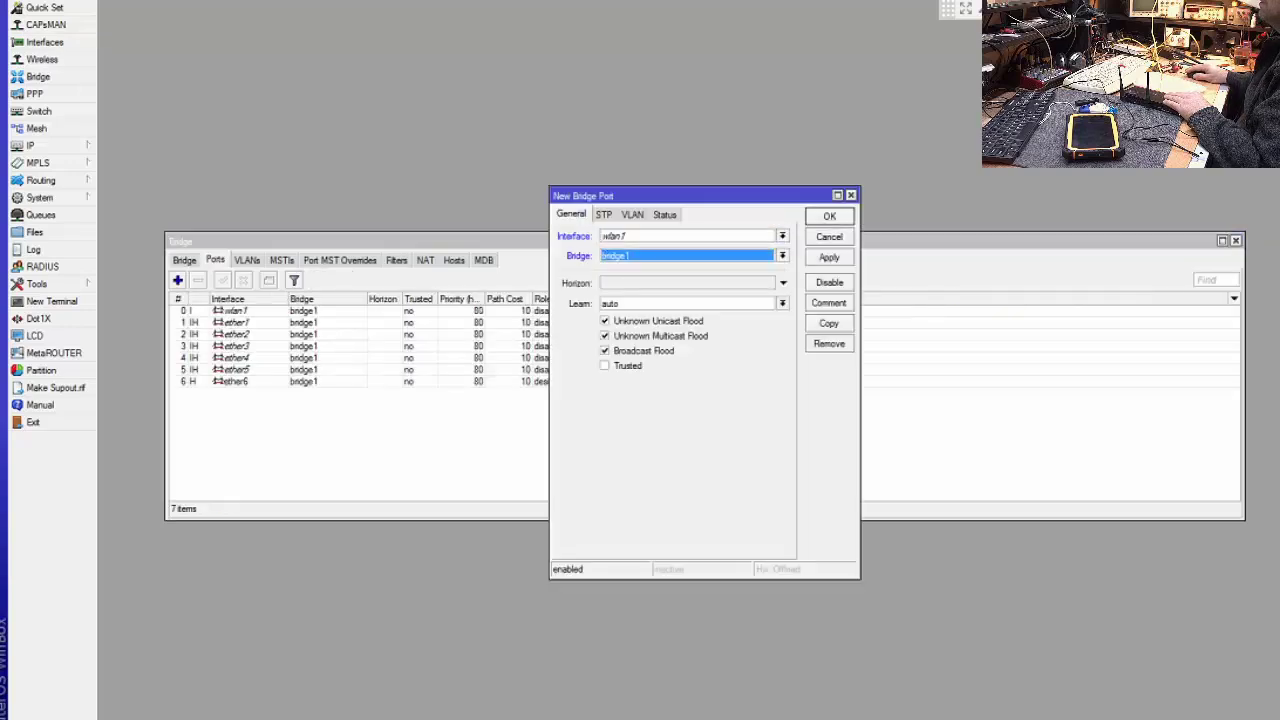
left_click(782, 236)
left_click(640, 330)
left_click(829, 257)
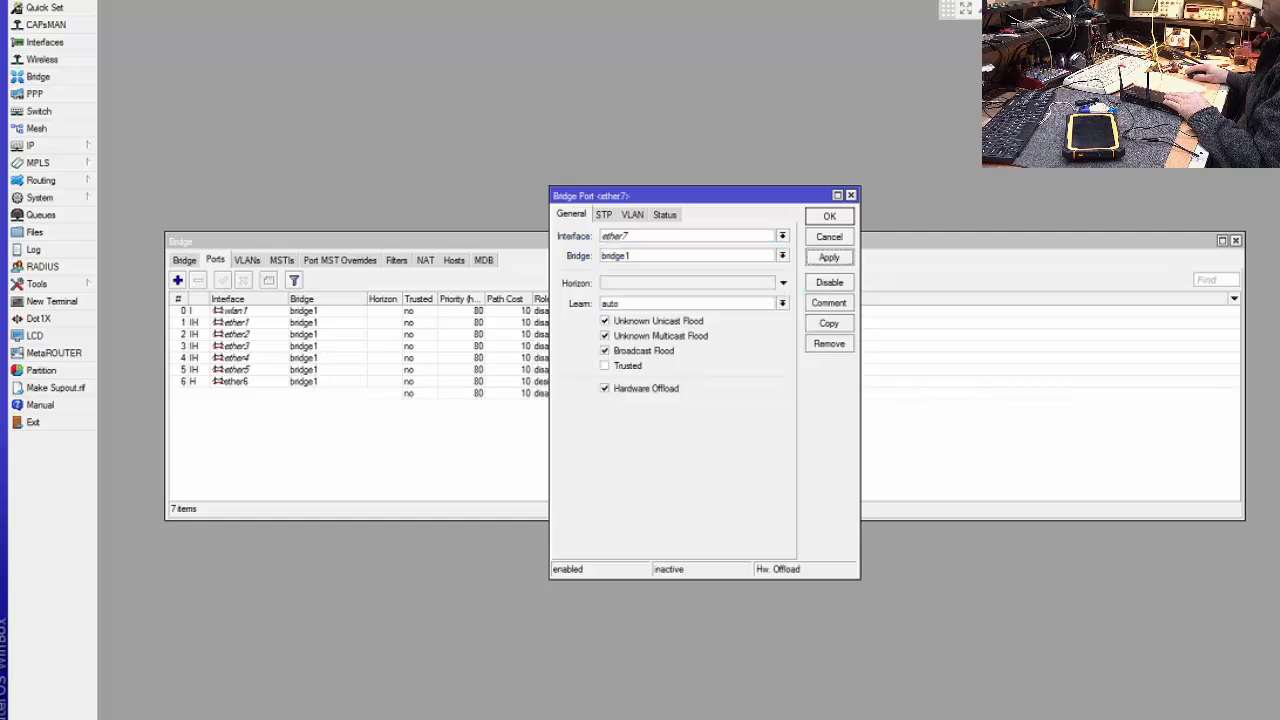
left_click(829, 216)
- Add ether8 and ether9 as ports of bridge1
left_click(177, 280)
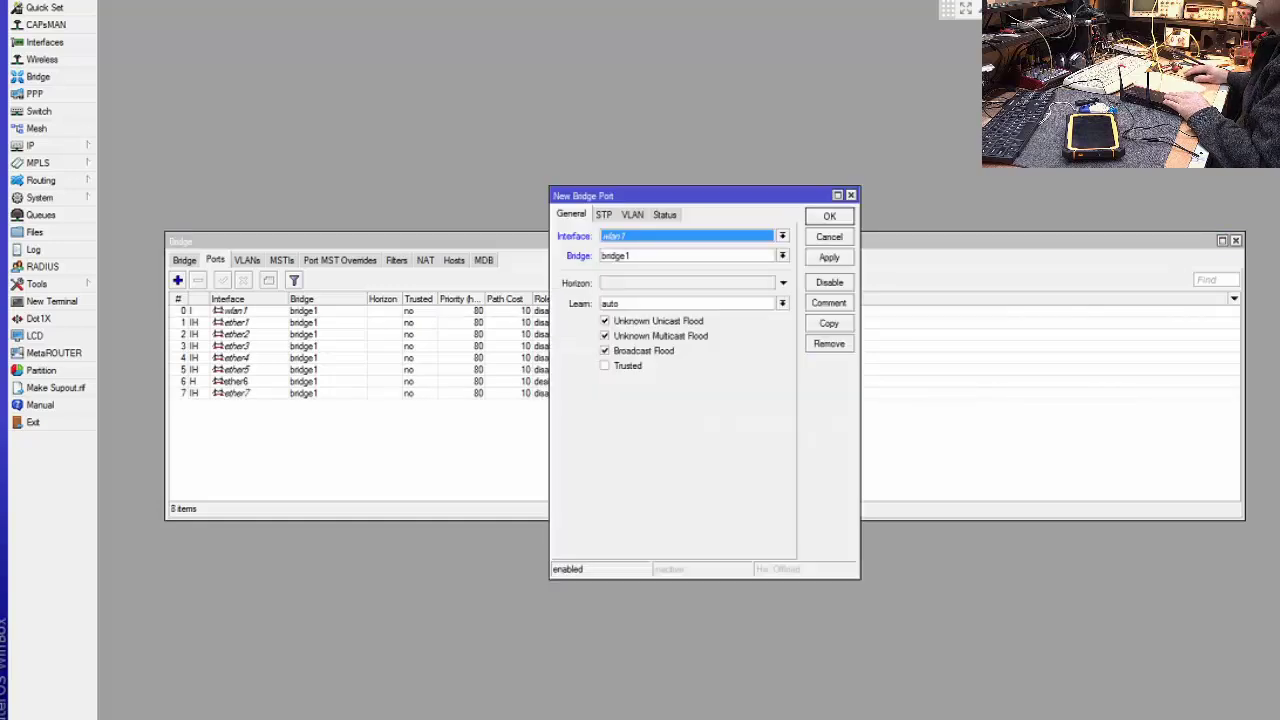
key("alt+Down")
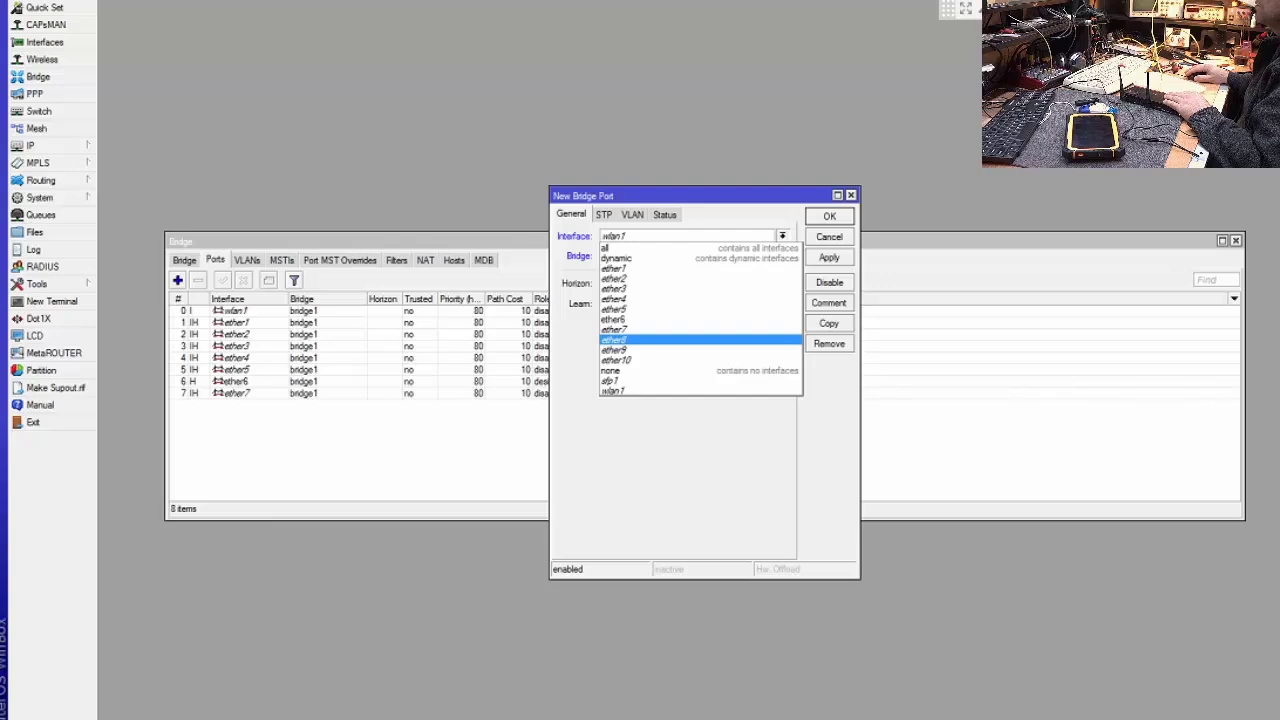
key("Return")
key("Return")
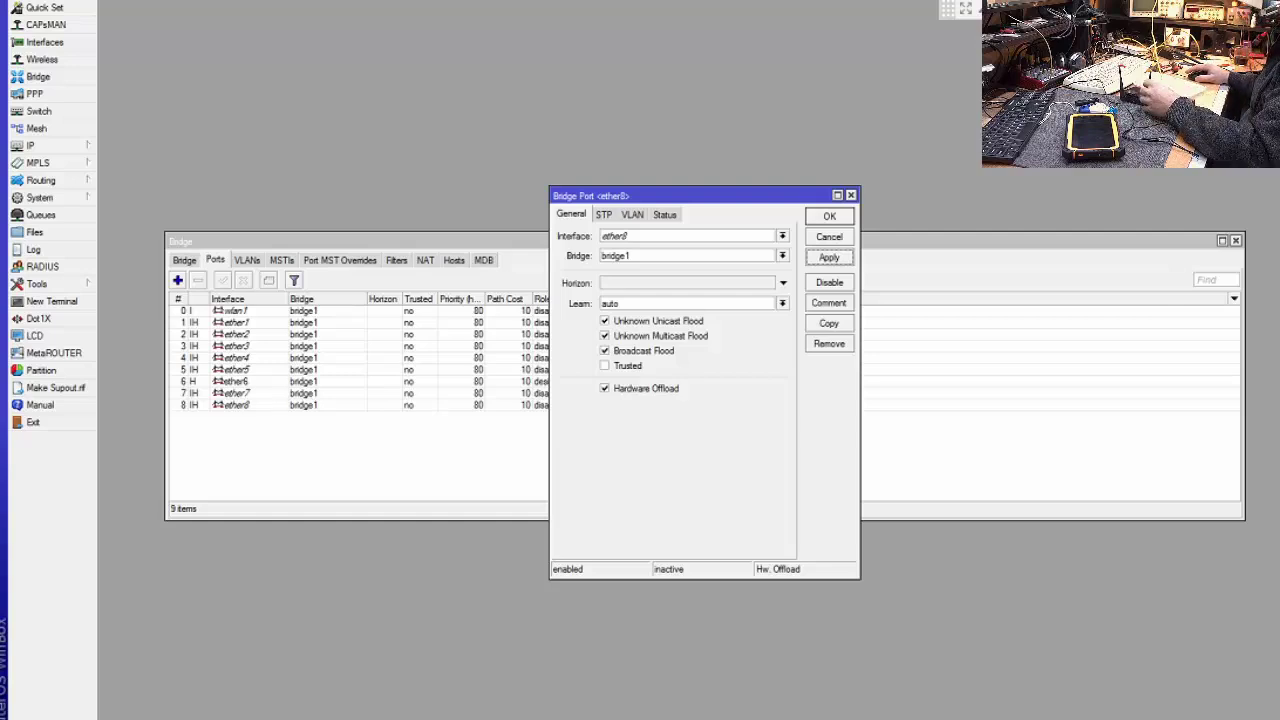
left_click(829, 216)
left_click(177, 280)
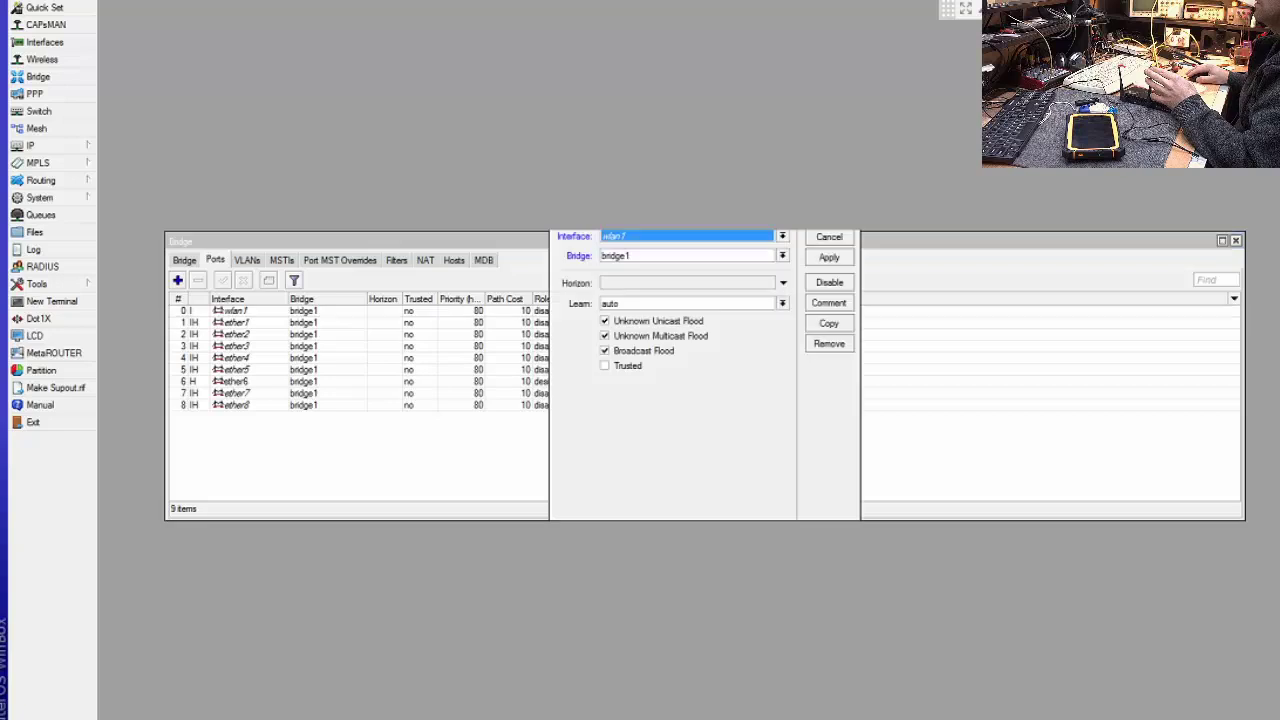
left_click(782, 236)
key("Down")
key("Down")
key("Down")
key("Down")
key("Return")
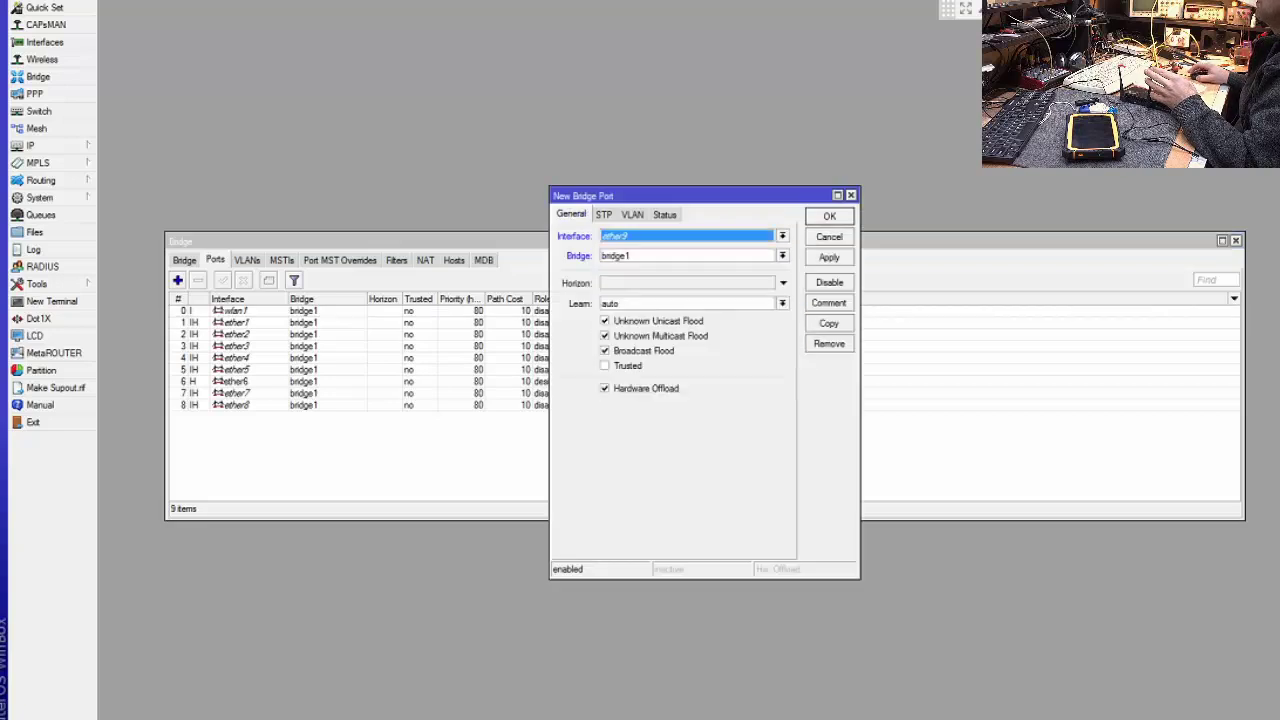
key("Return")
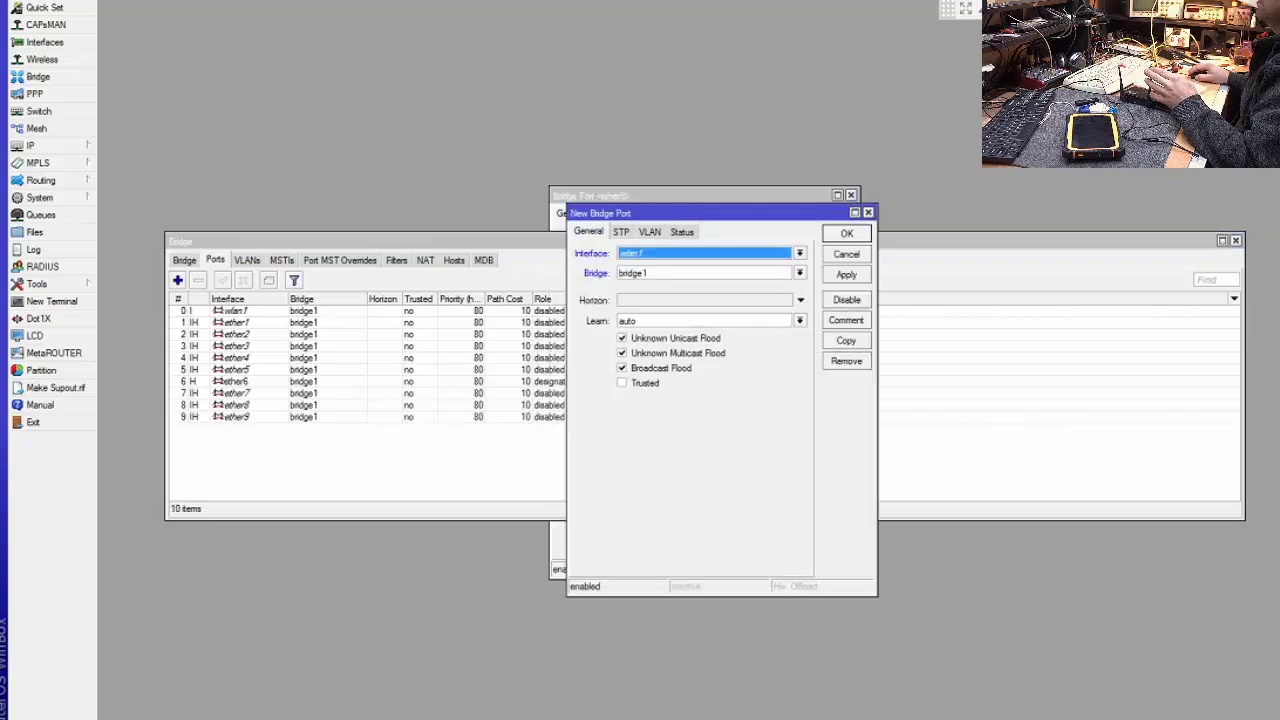
- Add ether10 as a bridge1 port and close the port dialogs
key("alt+Down")
key("Down")
key("Down")
key("Down")
key("Down")
key("Down")
key("Down")
key("Down")
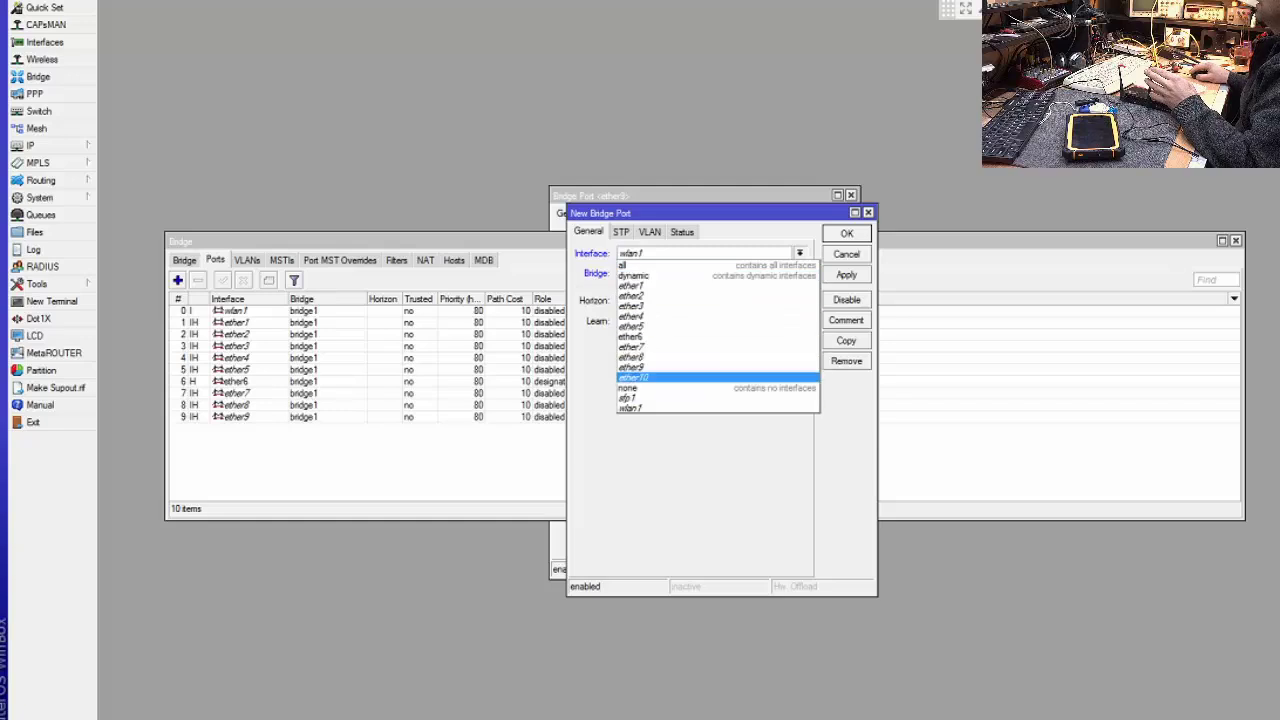
key("Return")
key("Return")
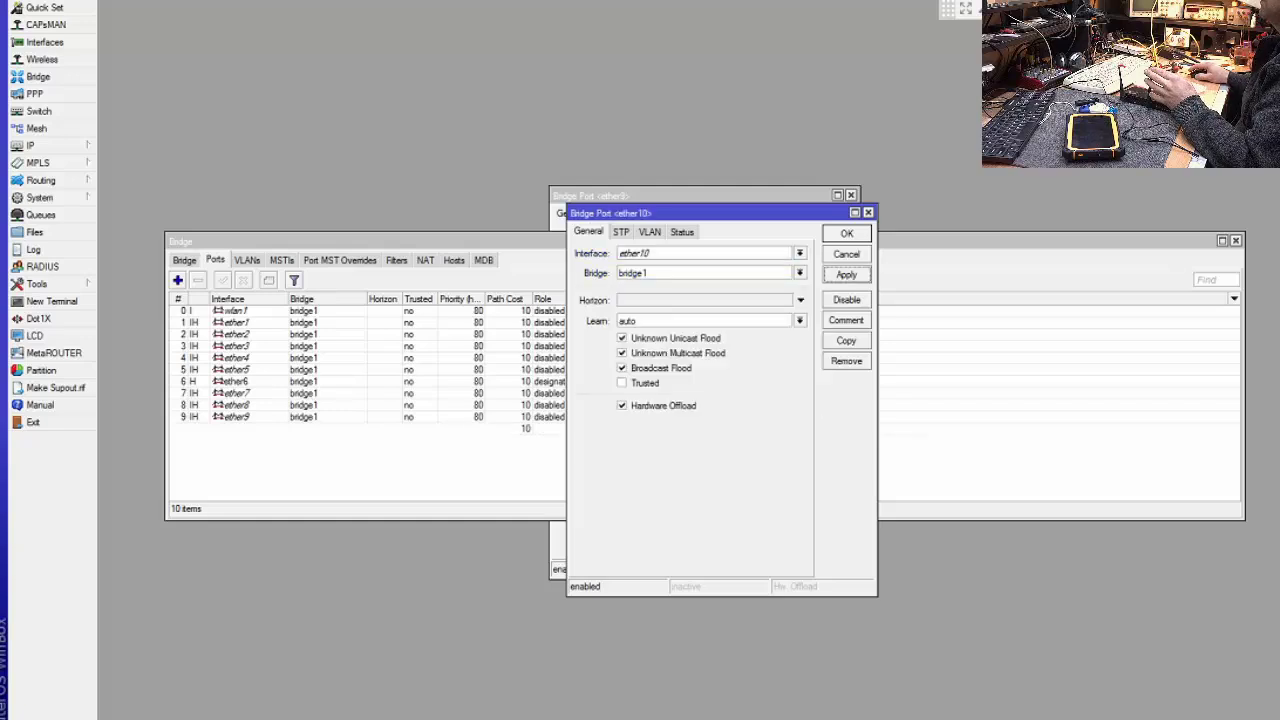
key("Escape")
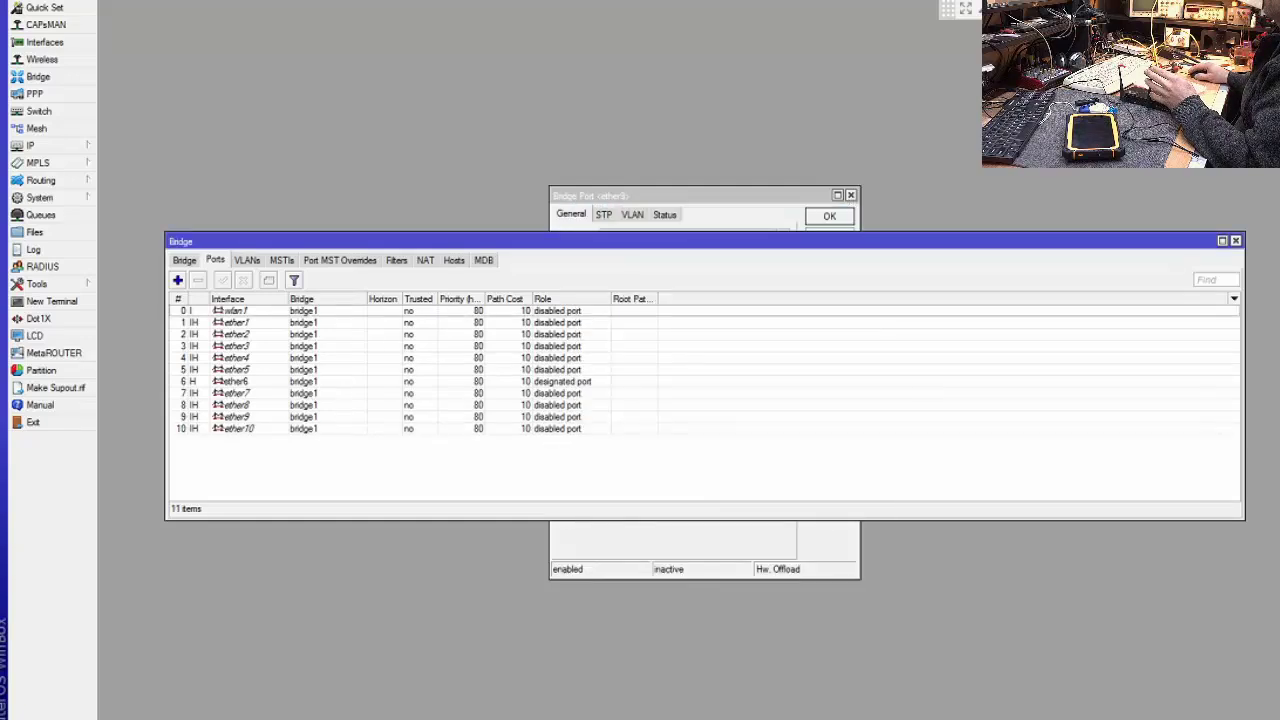
key("Escape")
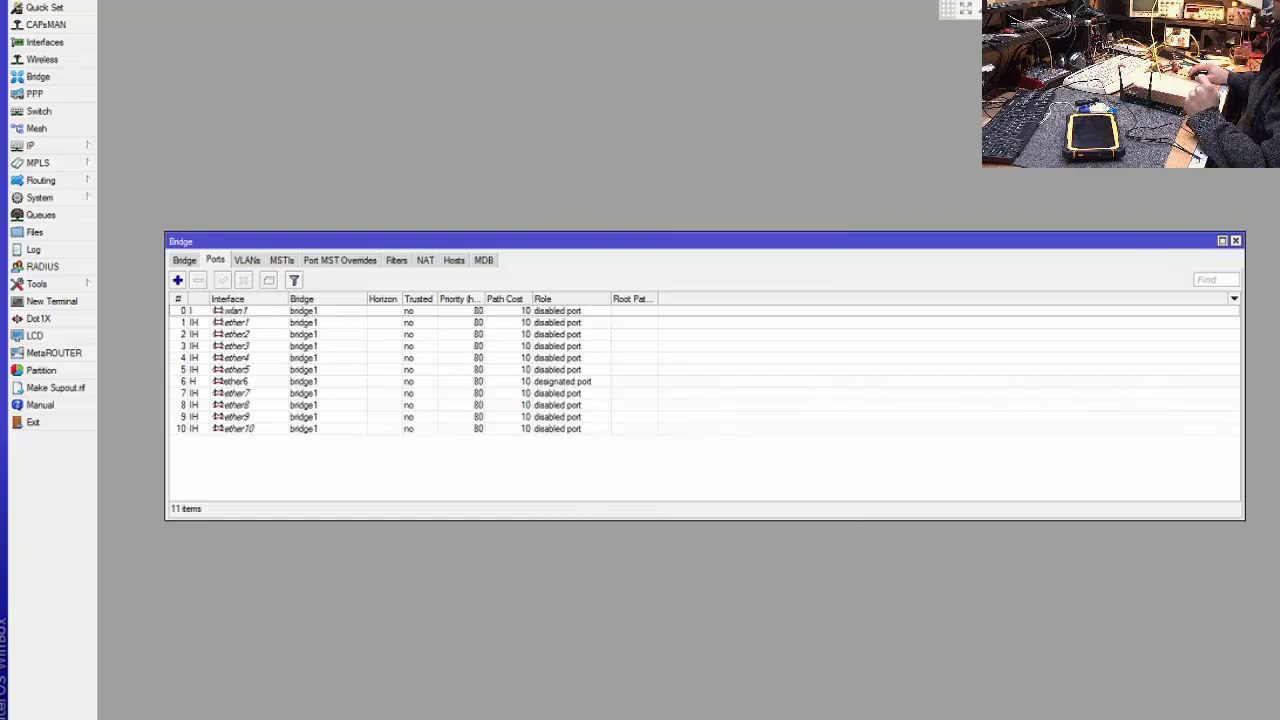
key("ctrl+shift+Tab")
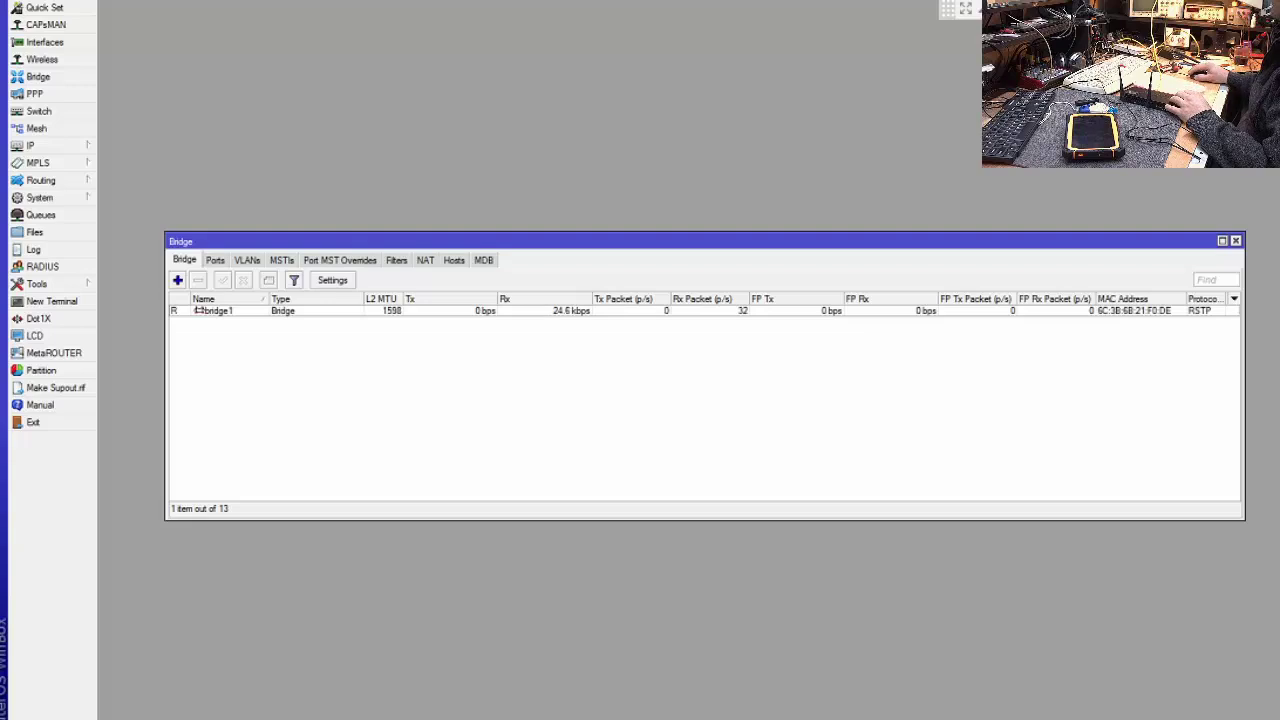
- Close the Bridge window and show the Interface List with ether6 selected
key("ctrl+Tab")
left_click(230, 310)
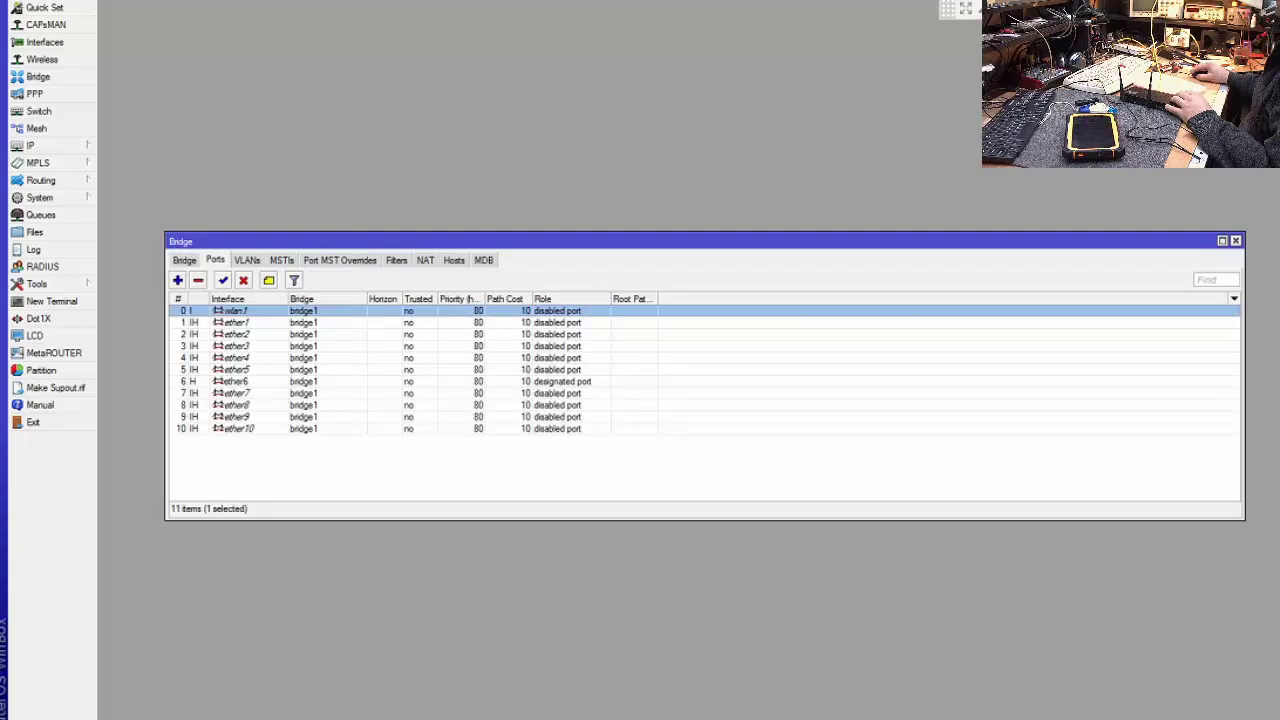
key("Escape")
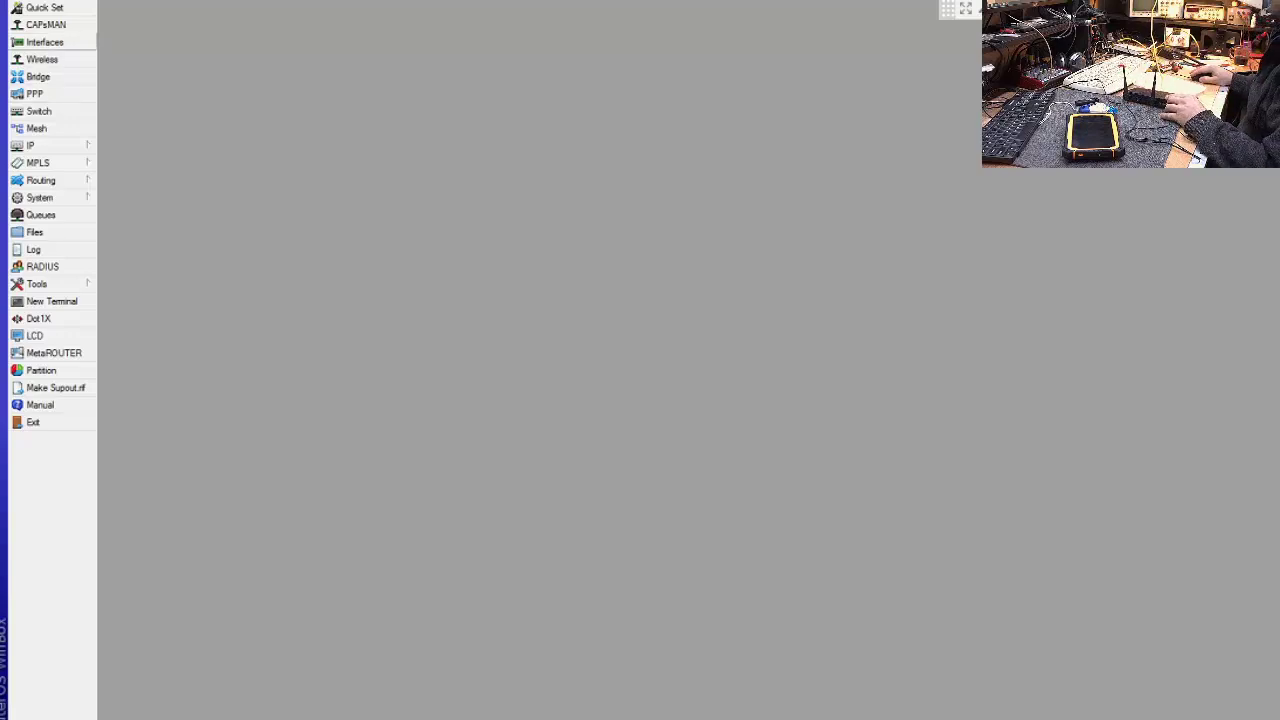
left_click(44, 42)
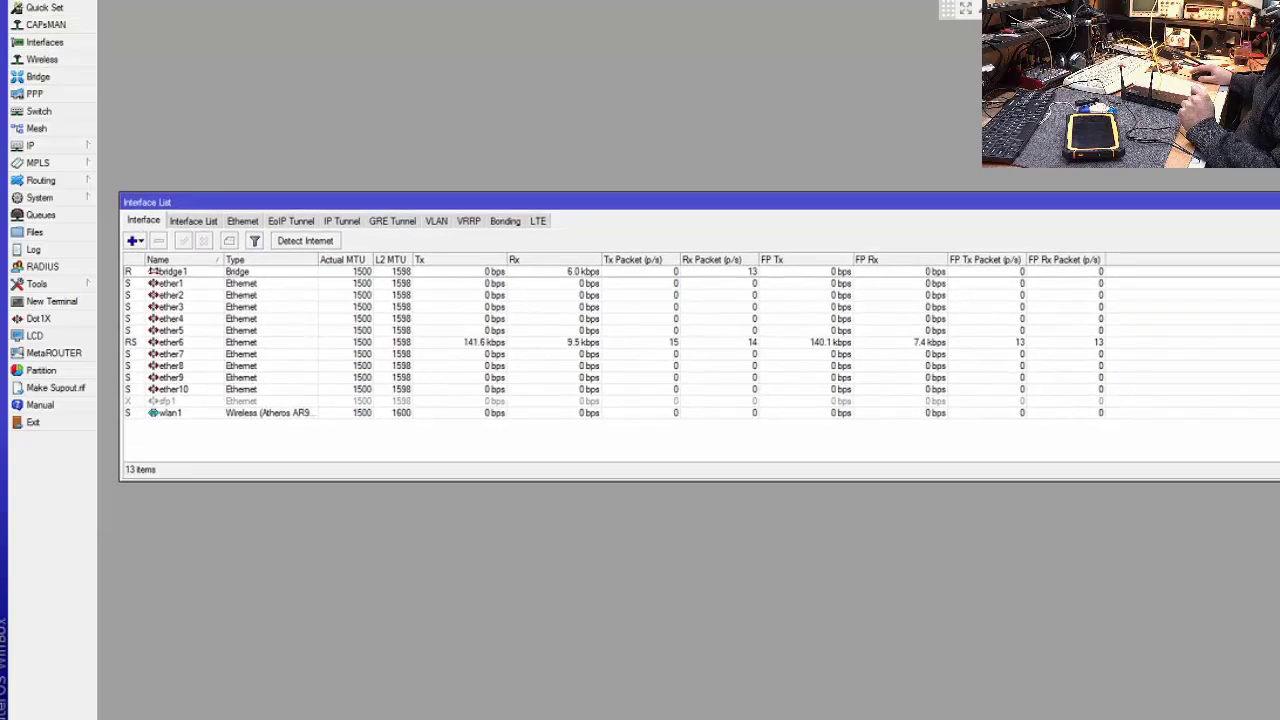
left_click(167, 342)
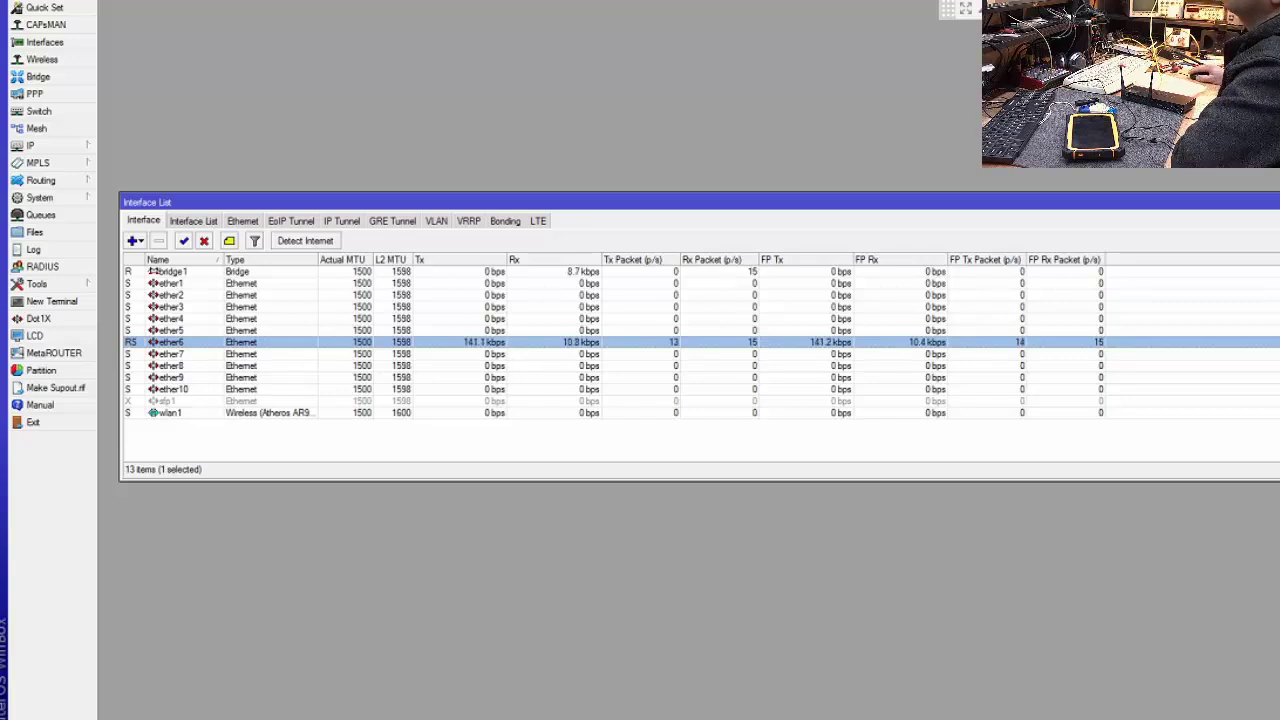
left_click(30, 145)
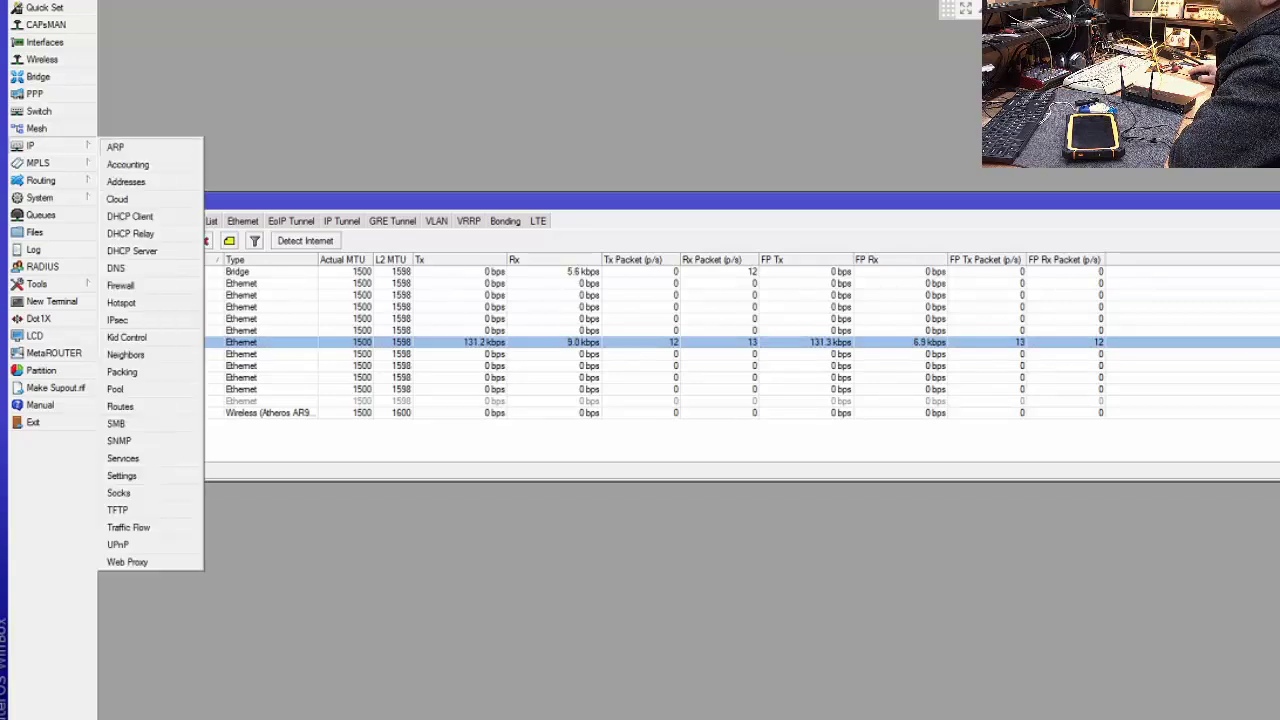
- Add address 192.168.3.250, network 192.168.3.0, on bridge1, then close the address windows
left_click(126, 181)
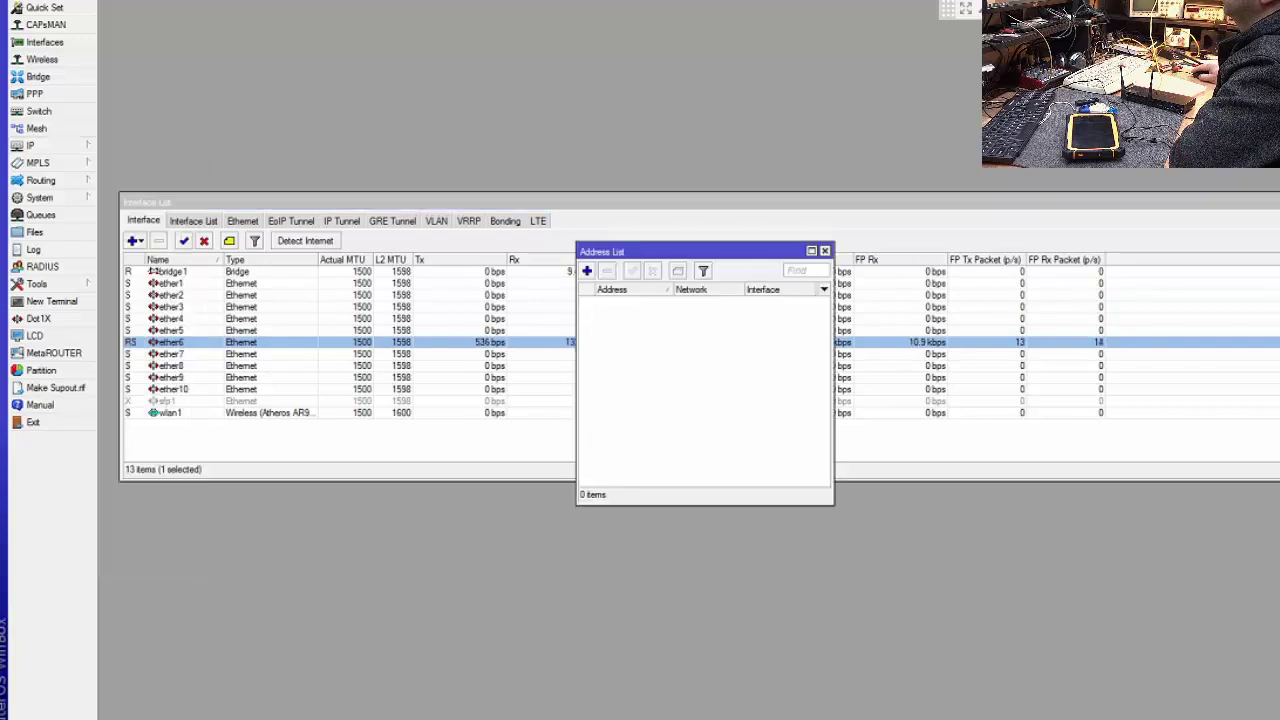
left_click_drag(650, 249, 284, 117)
left_click(216, 137)
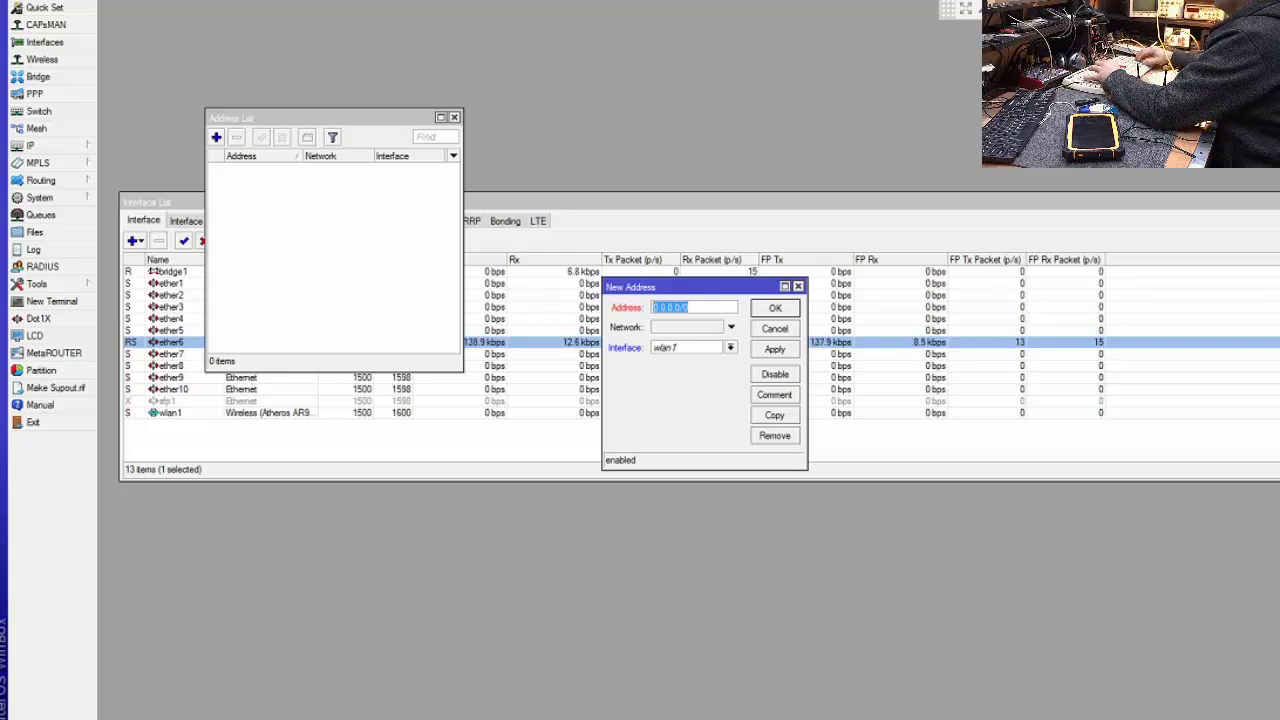
type("1")
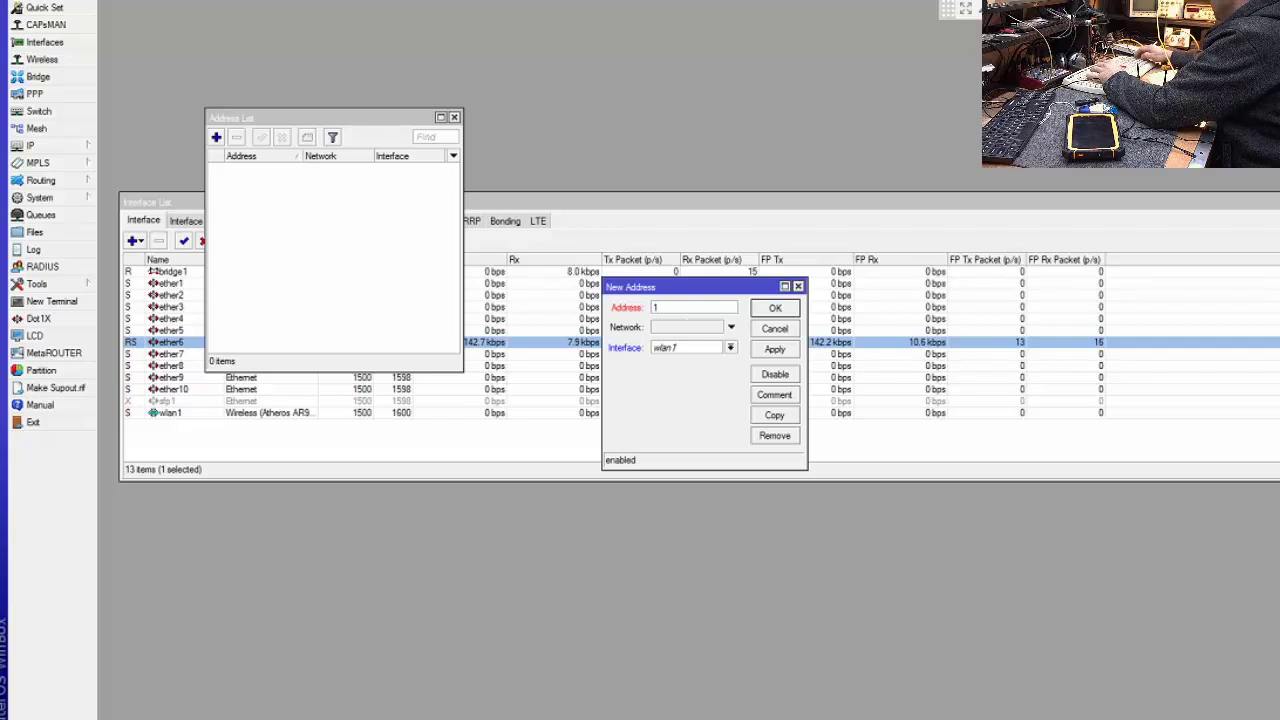
type("92.168")
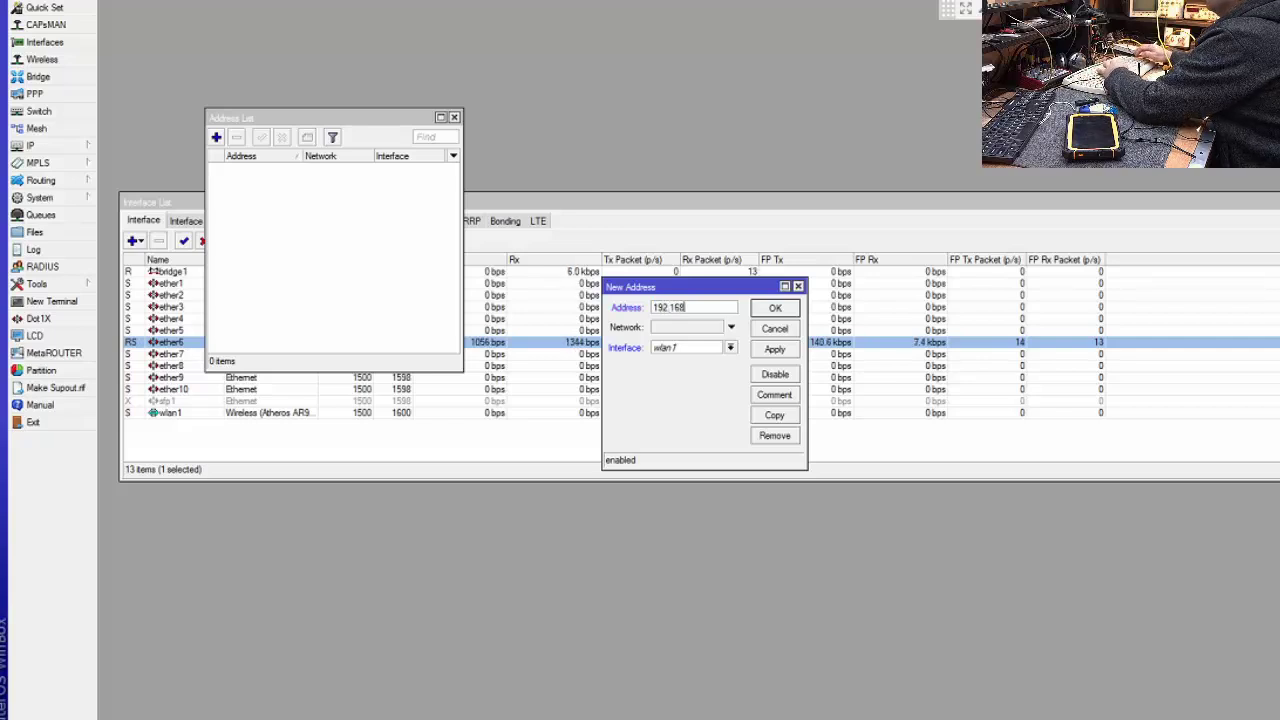
type(".")
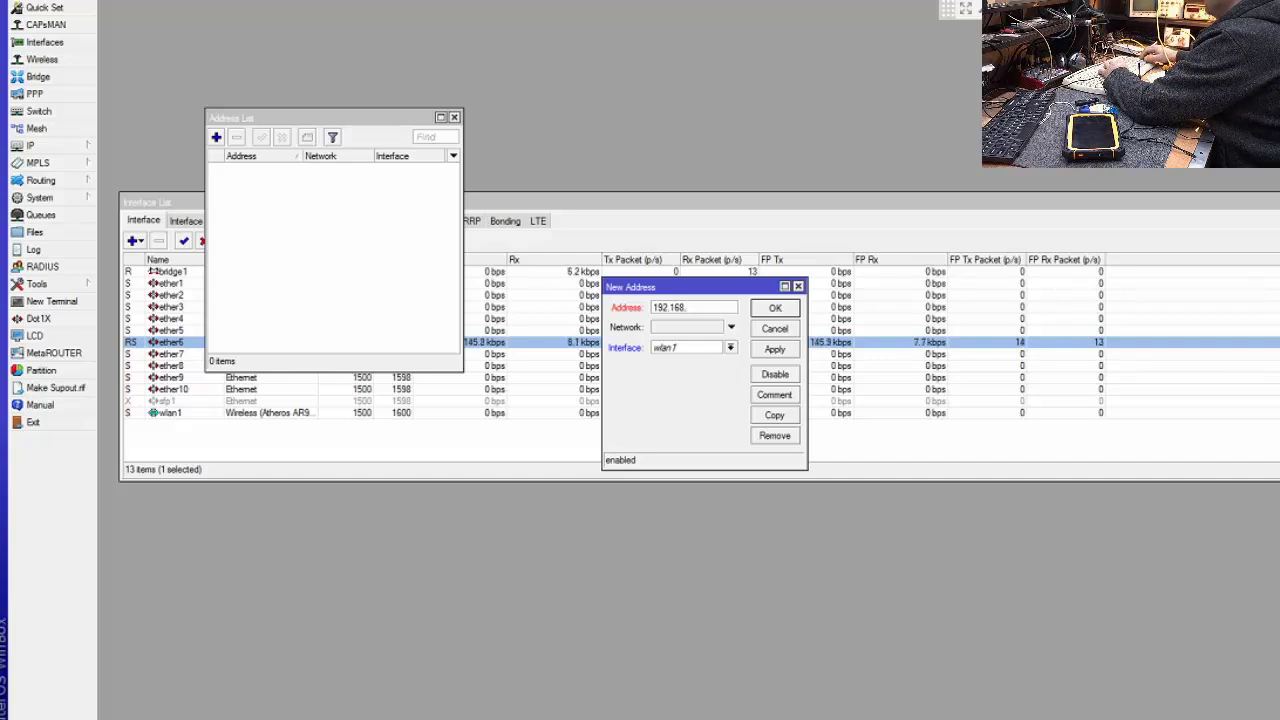
type("3.")
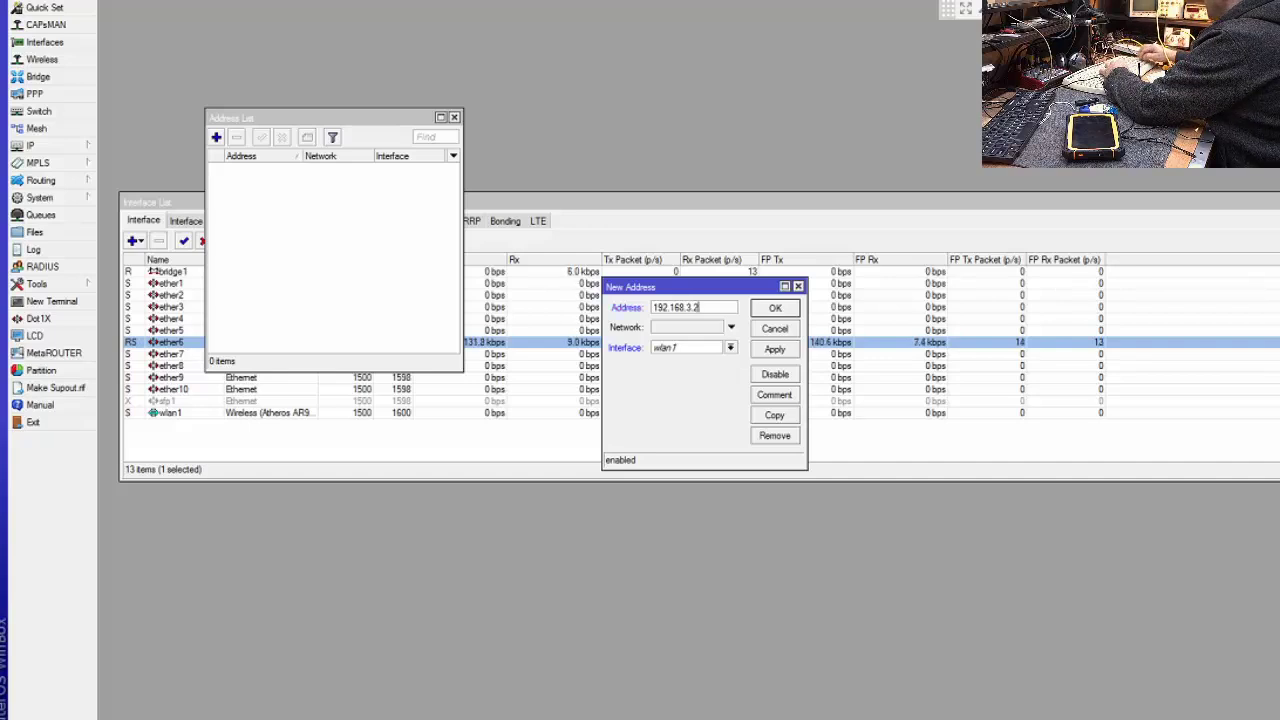
type("250")
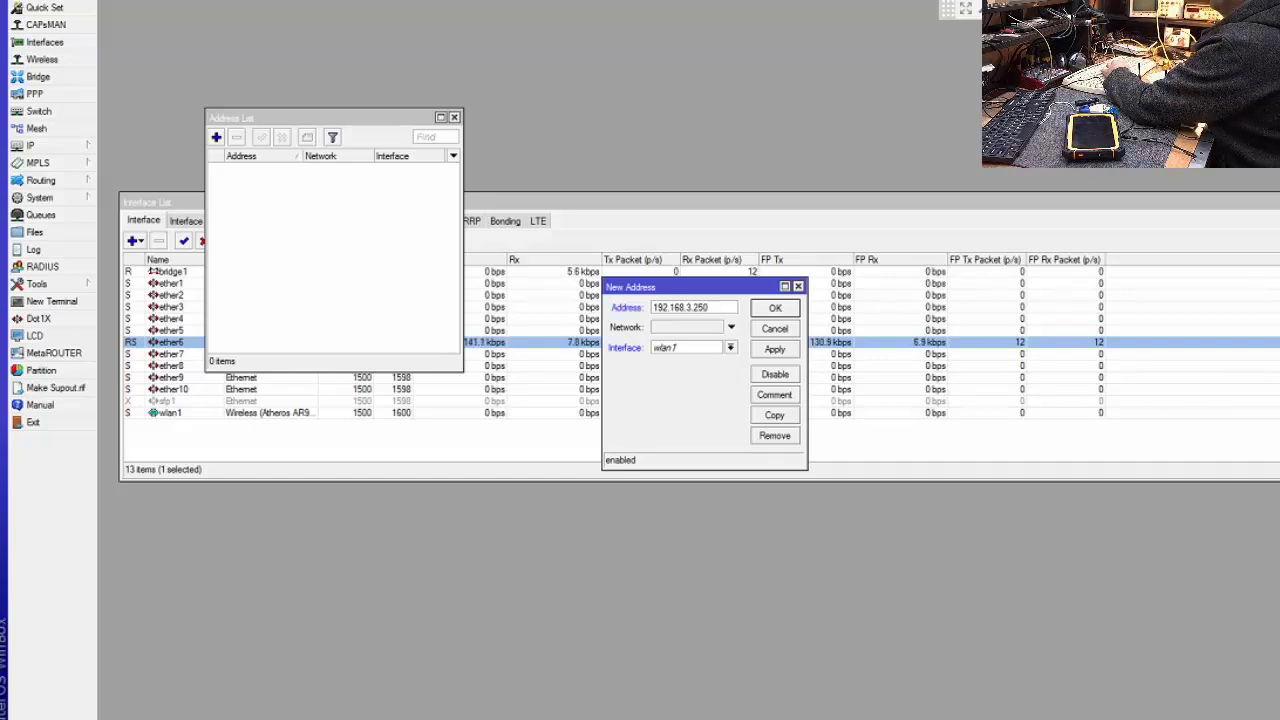
key("Tab")
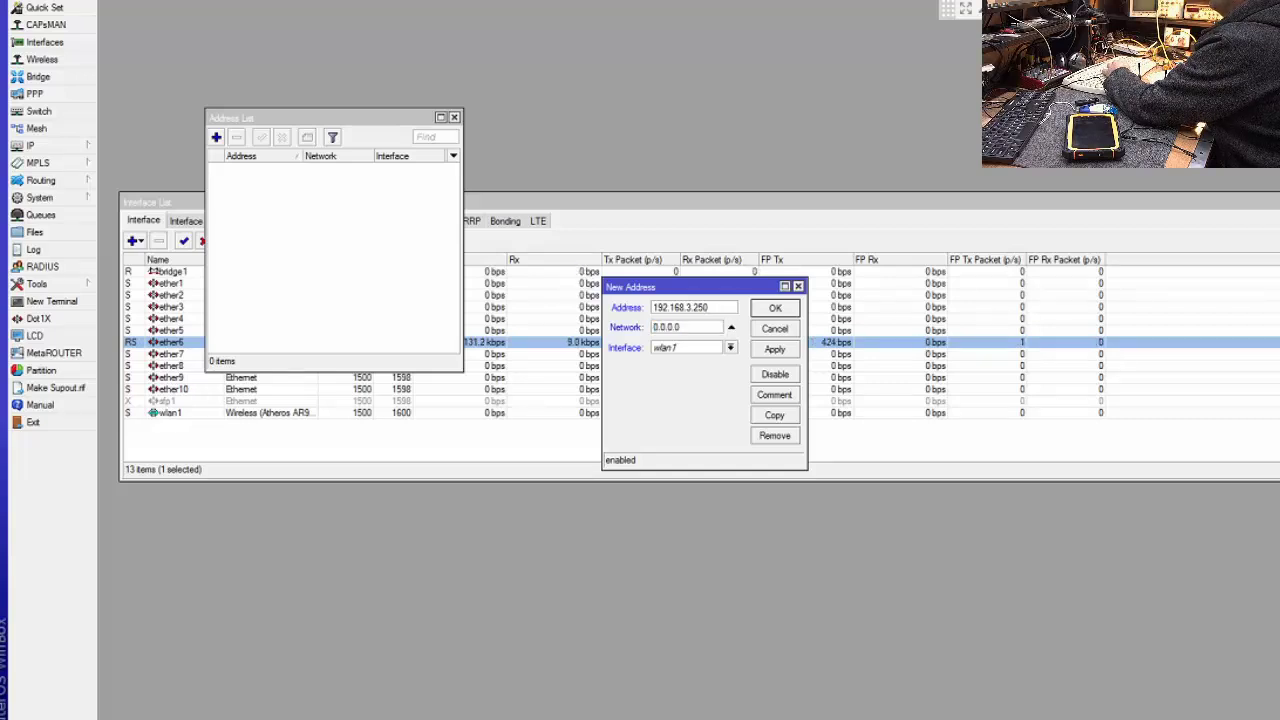
type("19")
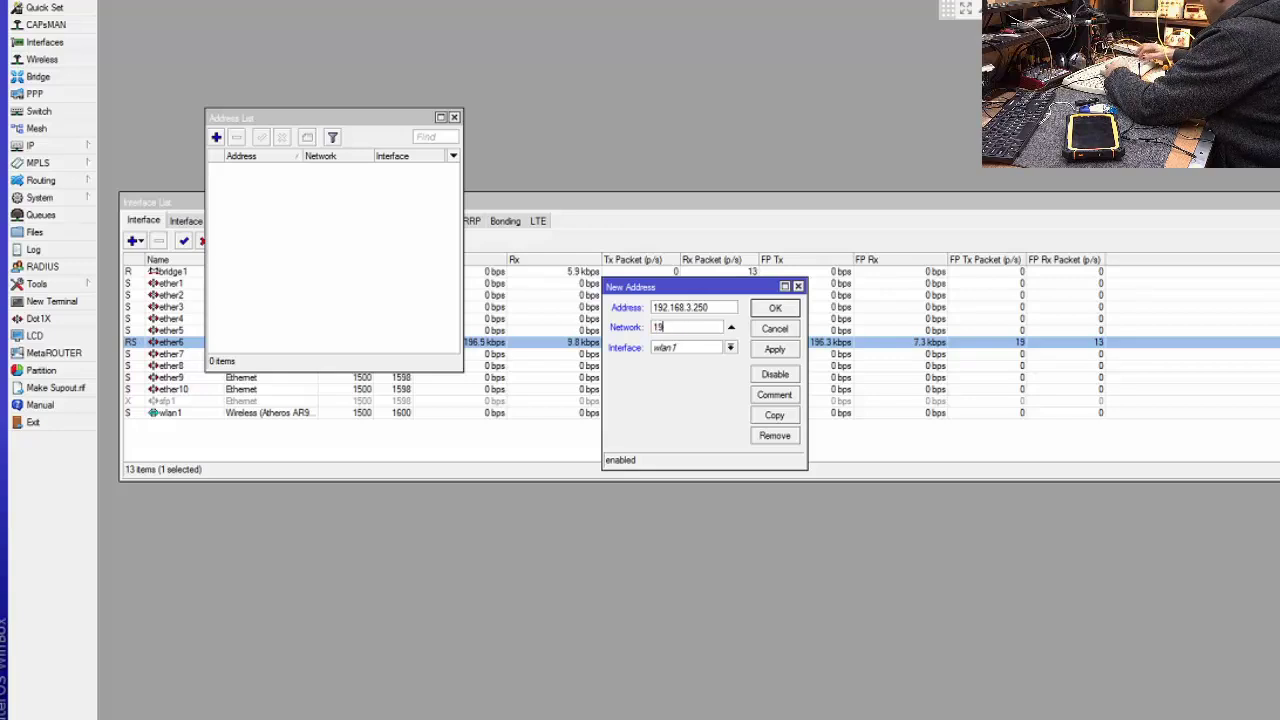
type("2.168.")
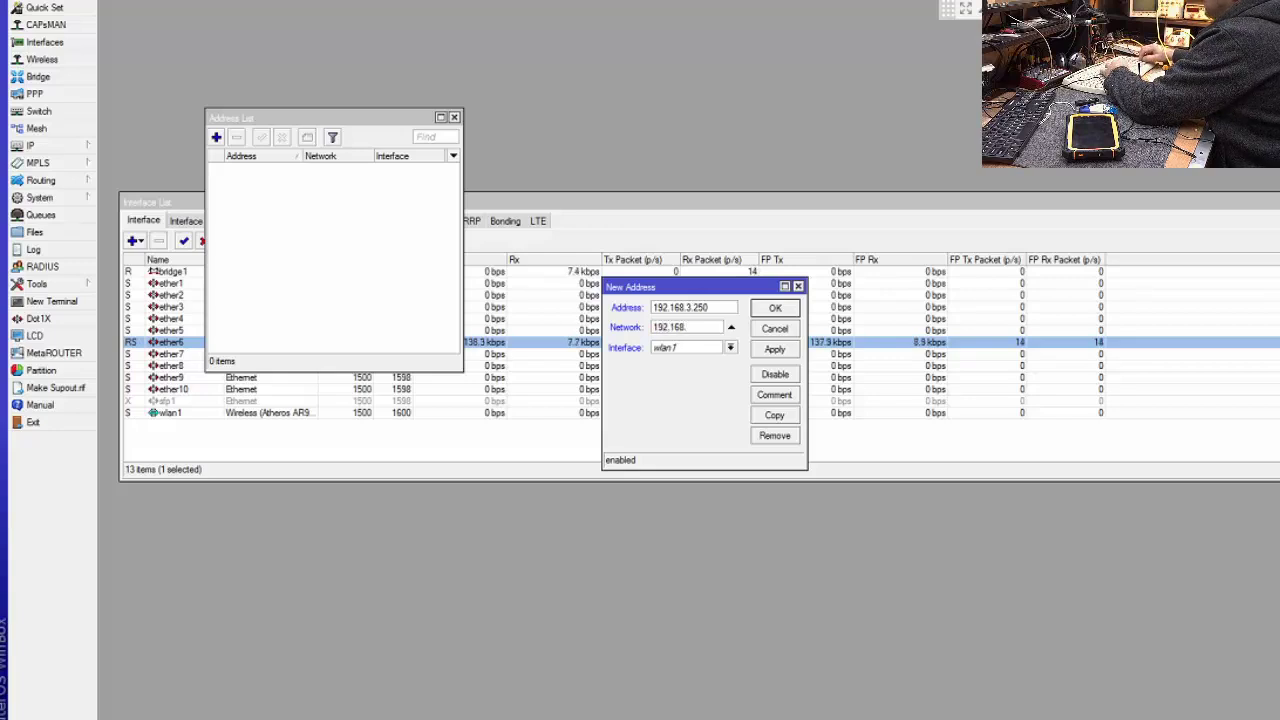
type("3.0")
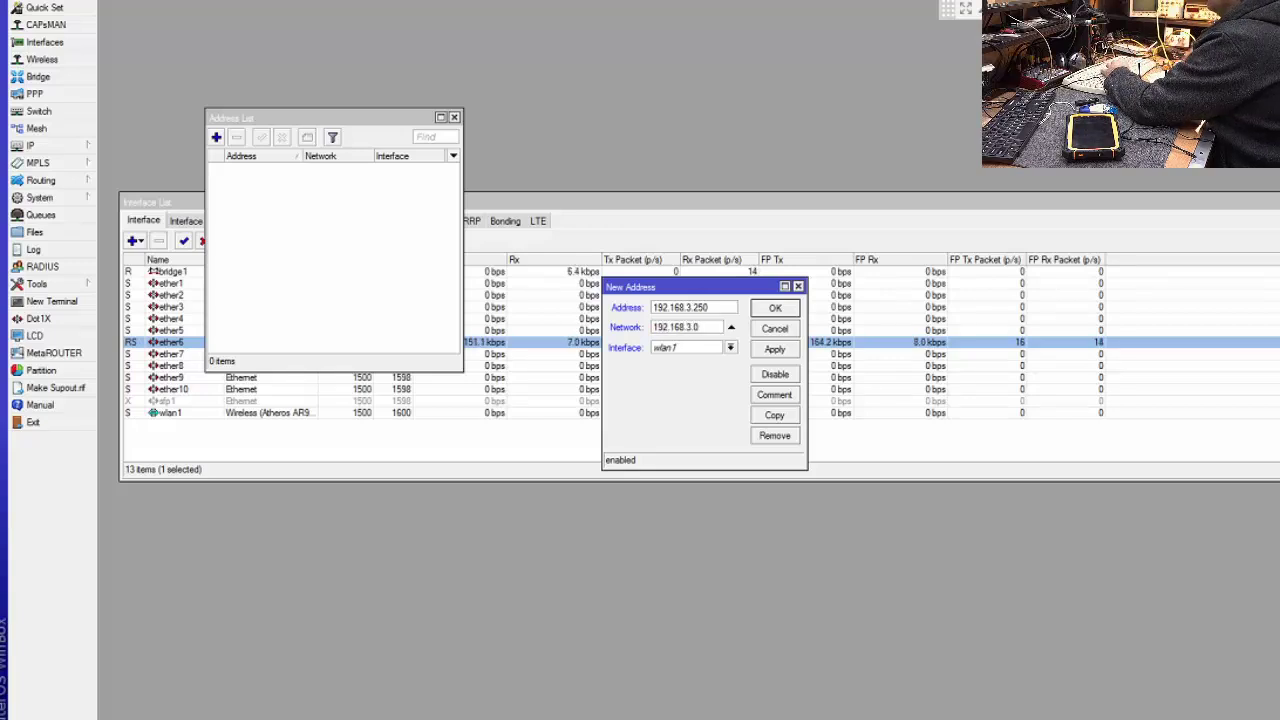
left_click(730, 347)
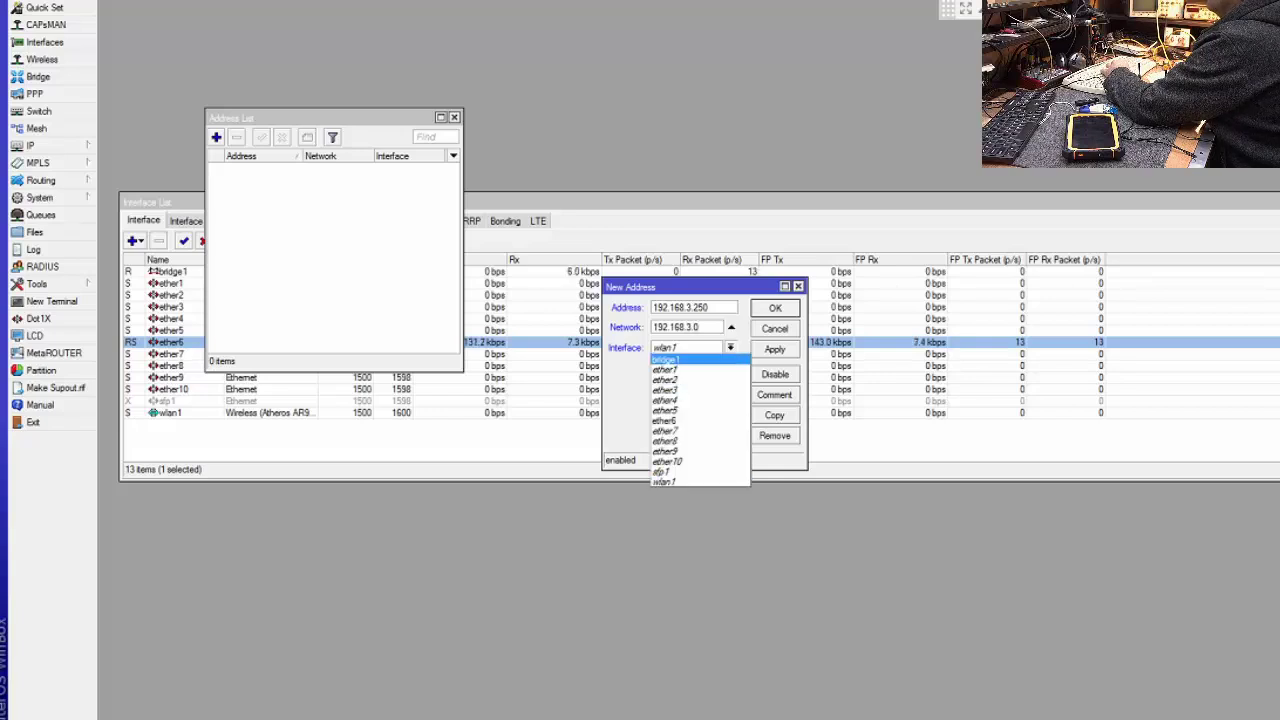
left_click(690, 358)
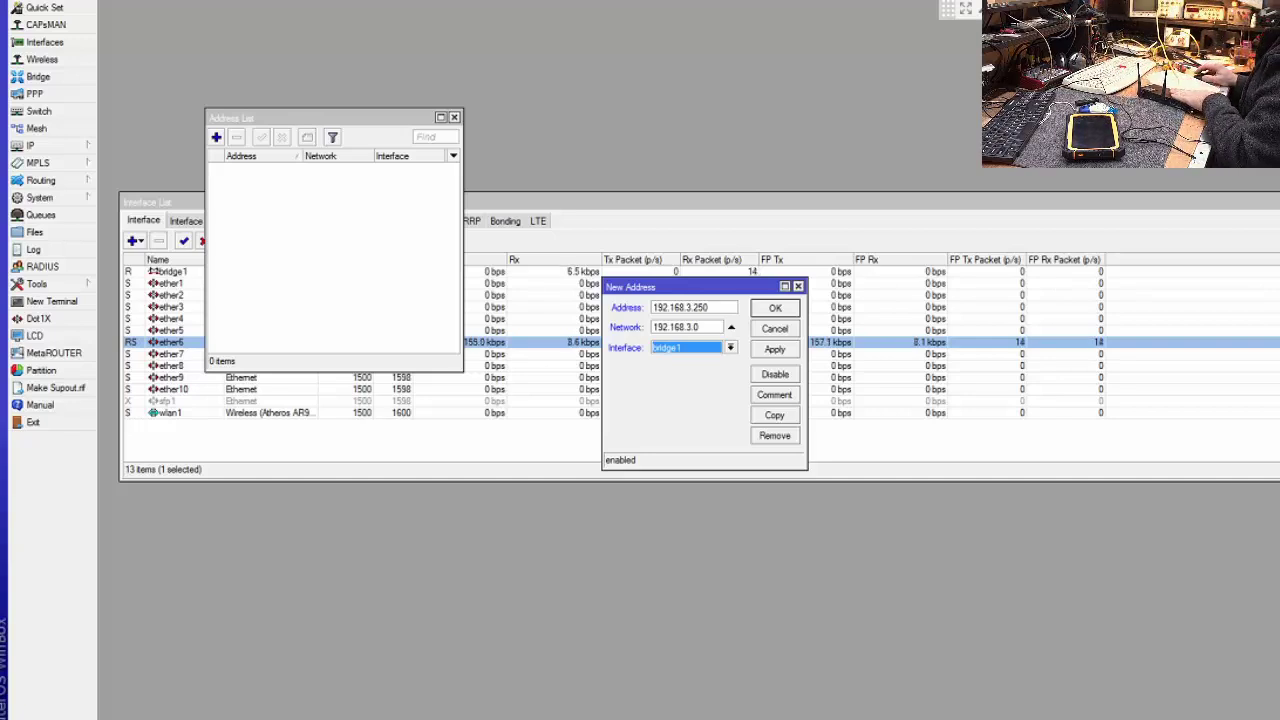
left_click(774, 349)
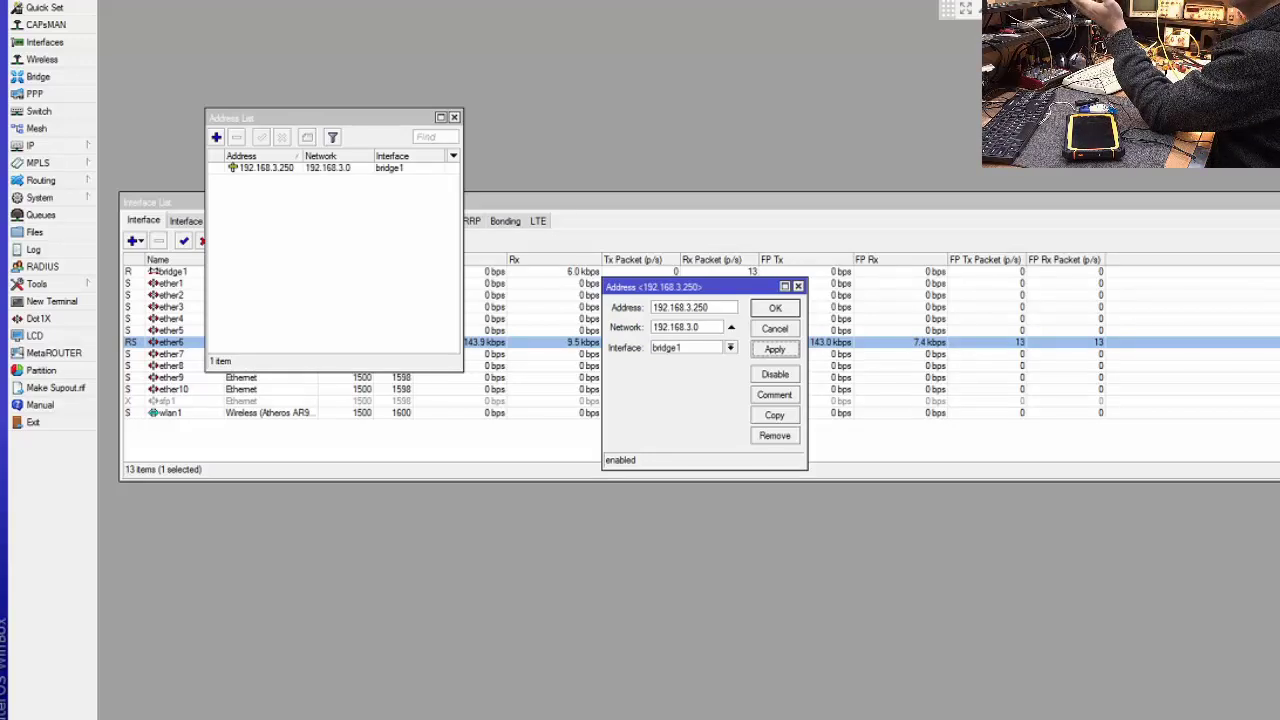
left_click(265, 167)
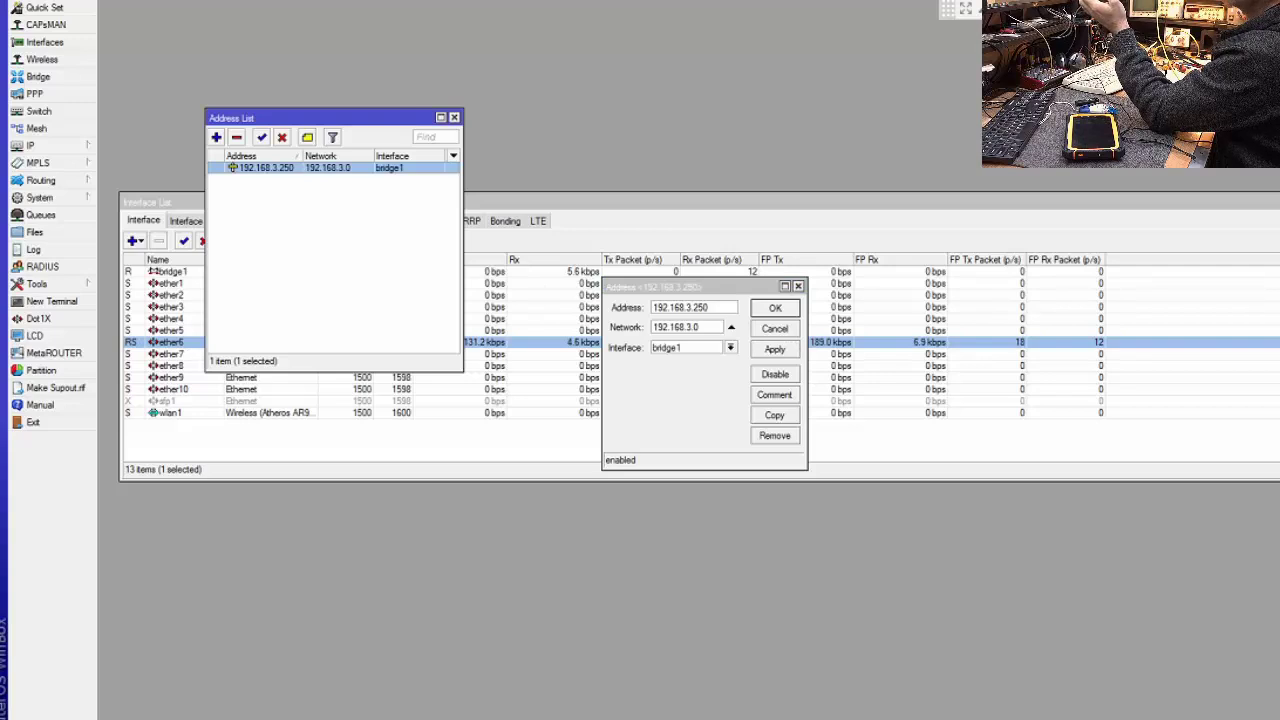
key("Escape")
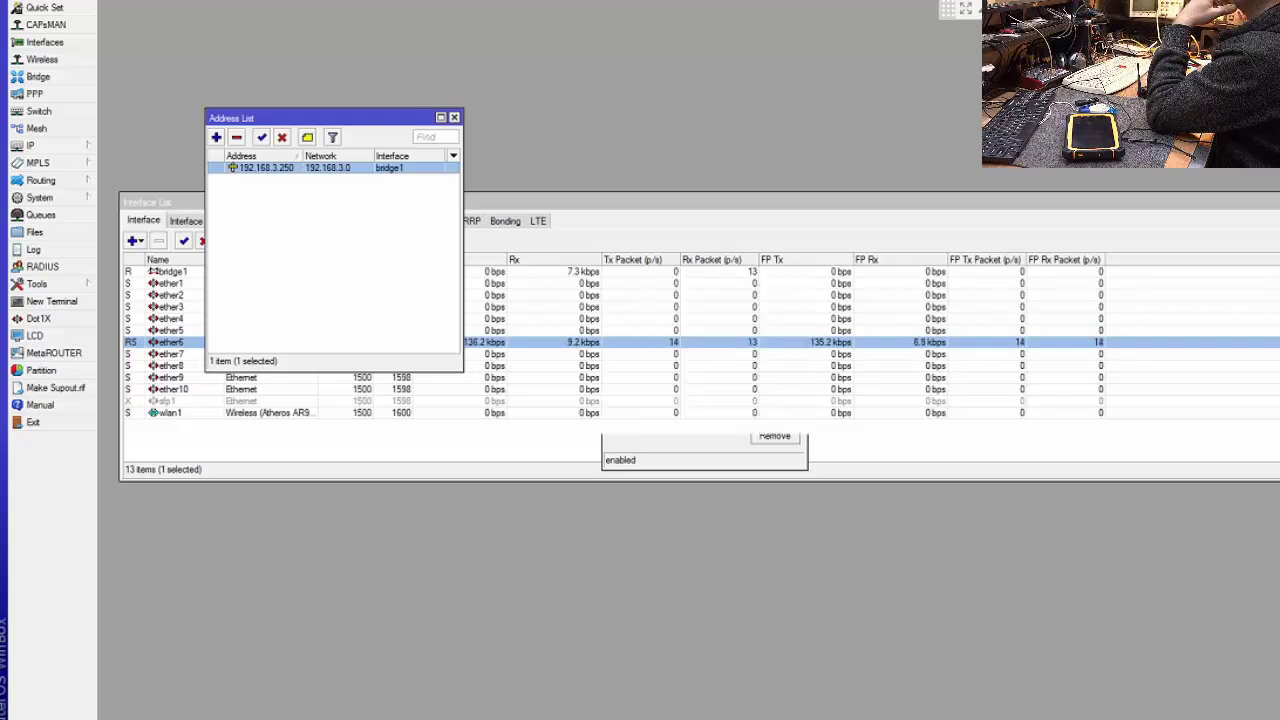
key("Escape")
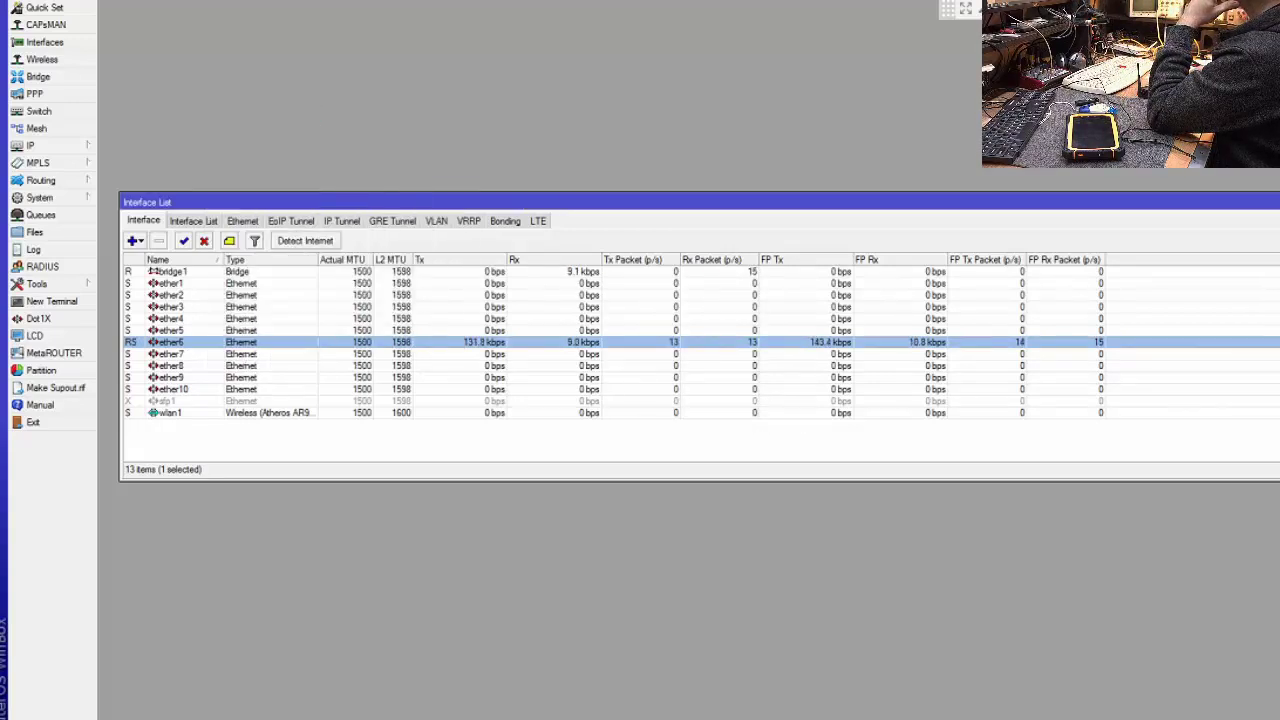
- Close WinBox and reconnect to the MikroTik router discovered at 192.168.3.250
key("alt+F4")
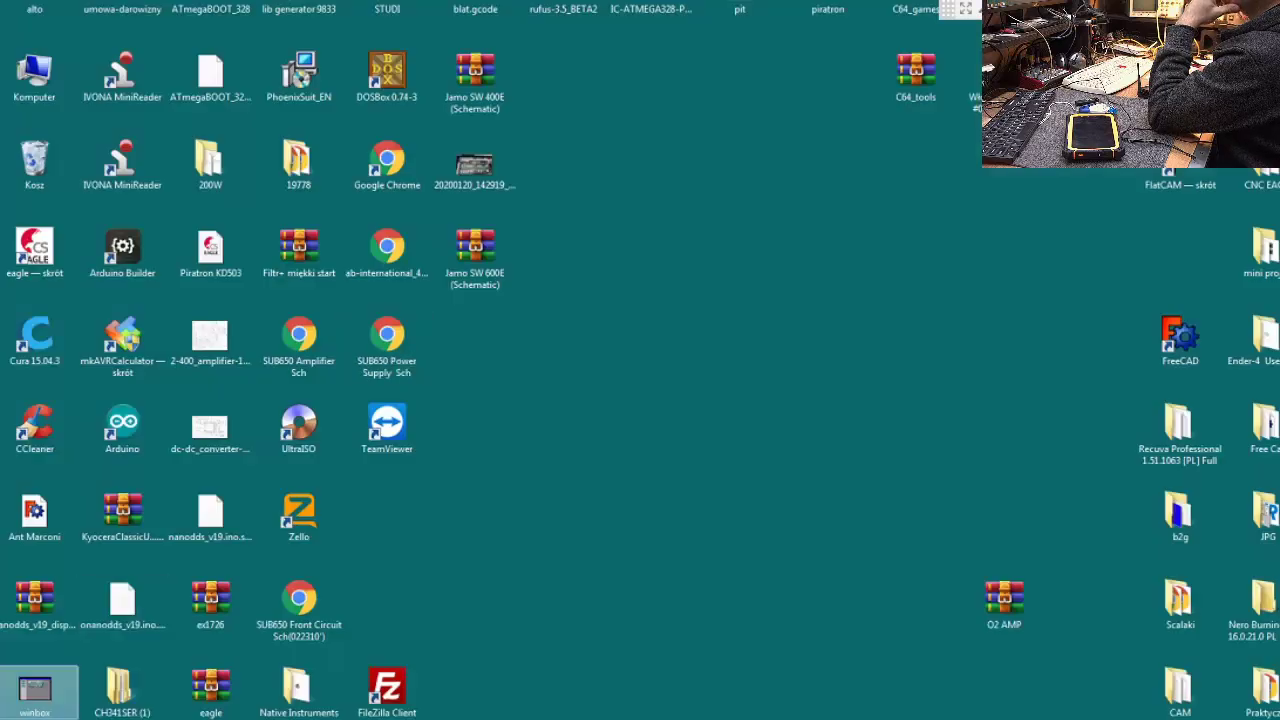
left_click(696, 136)
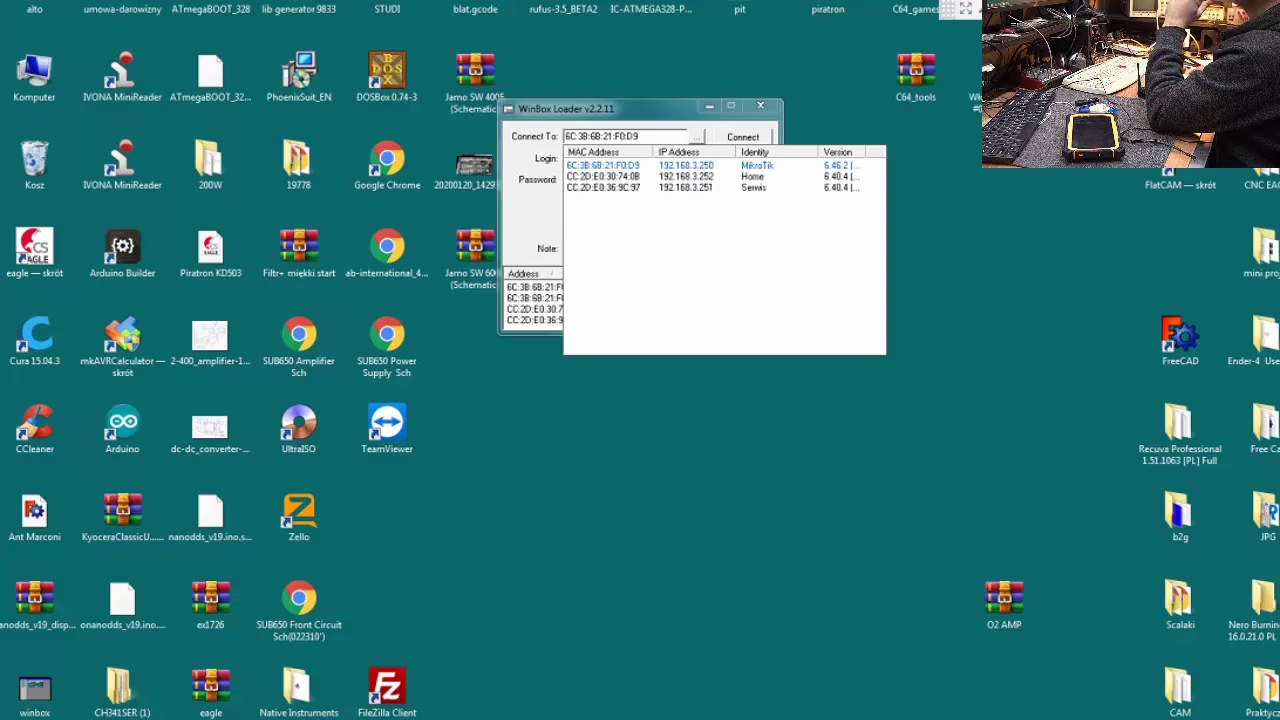
key("Return")
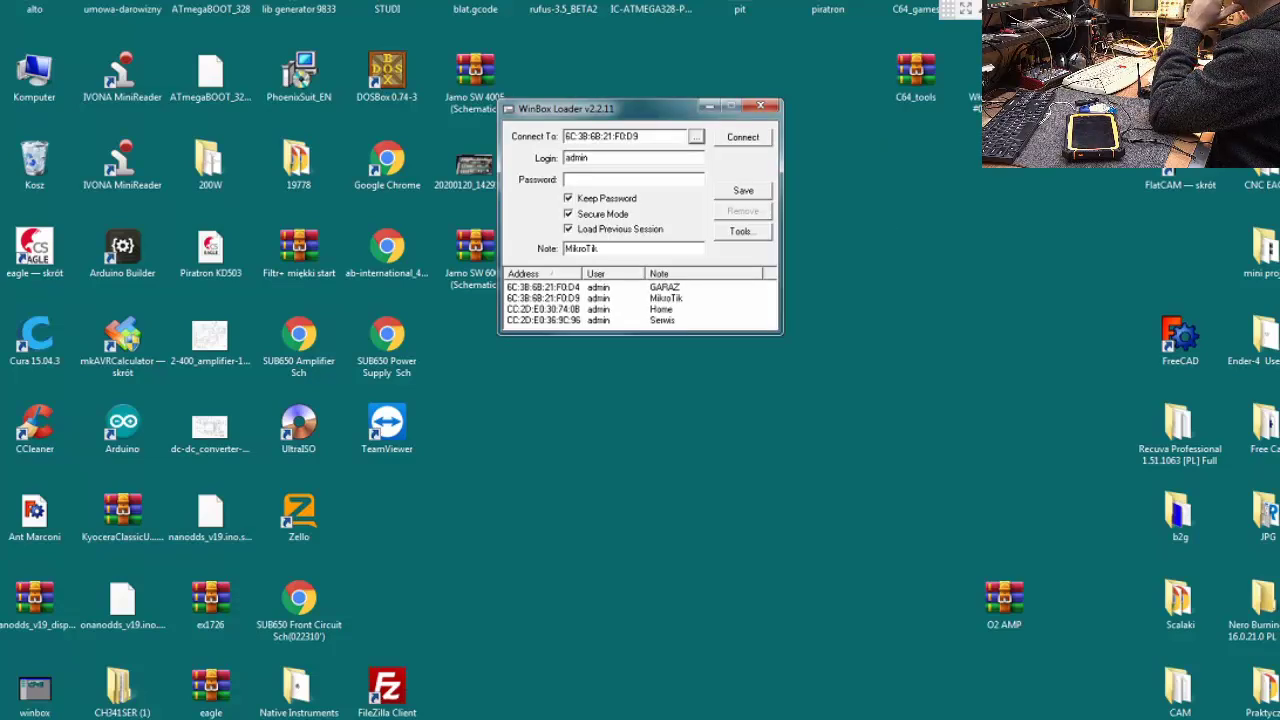
key("Return")
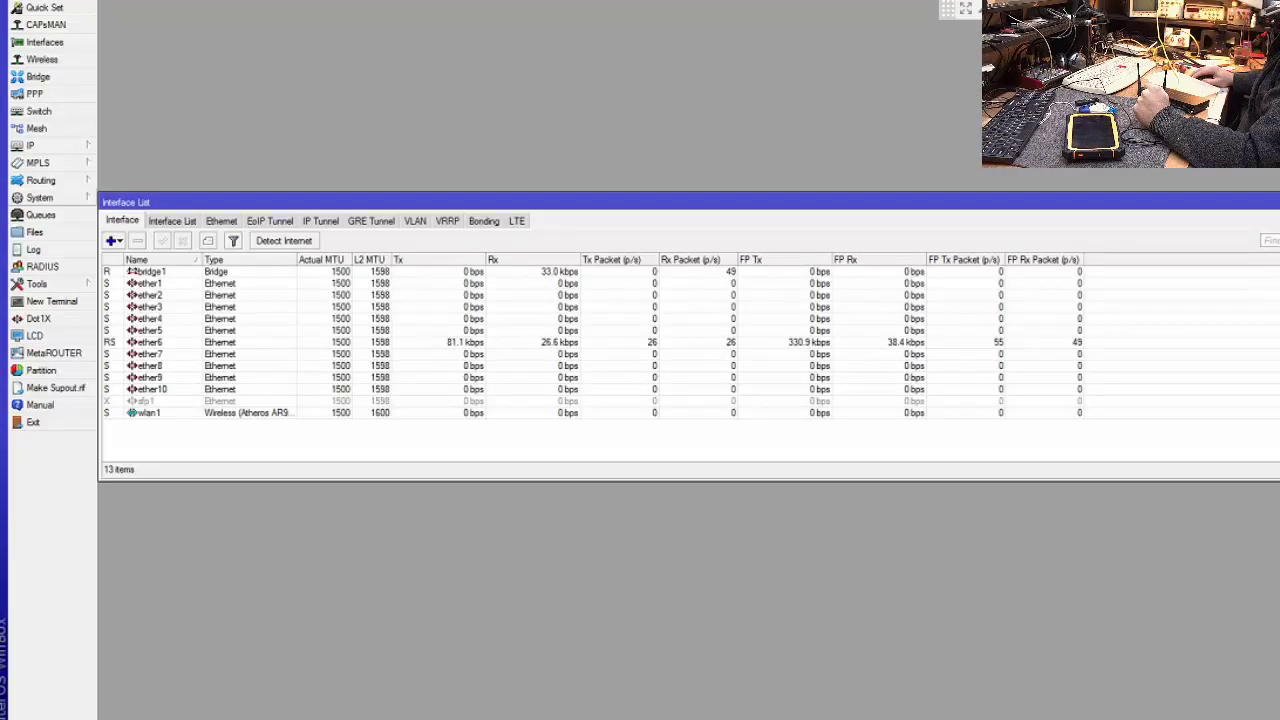
- Enter and confirm a new admin password in System > Password, then close the session
left_click(40, 197)
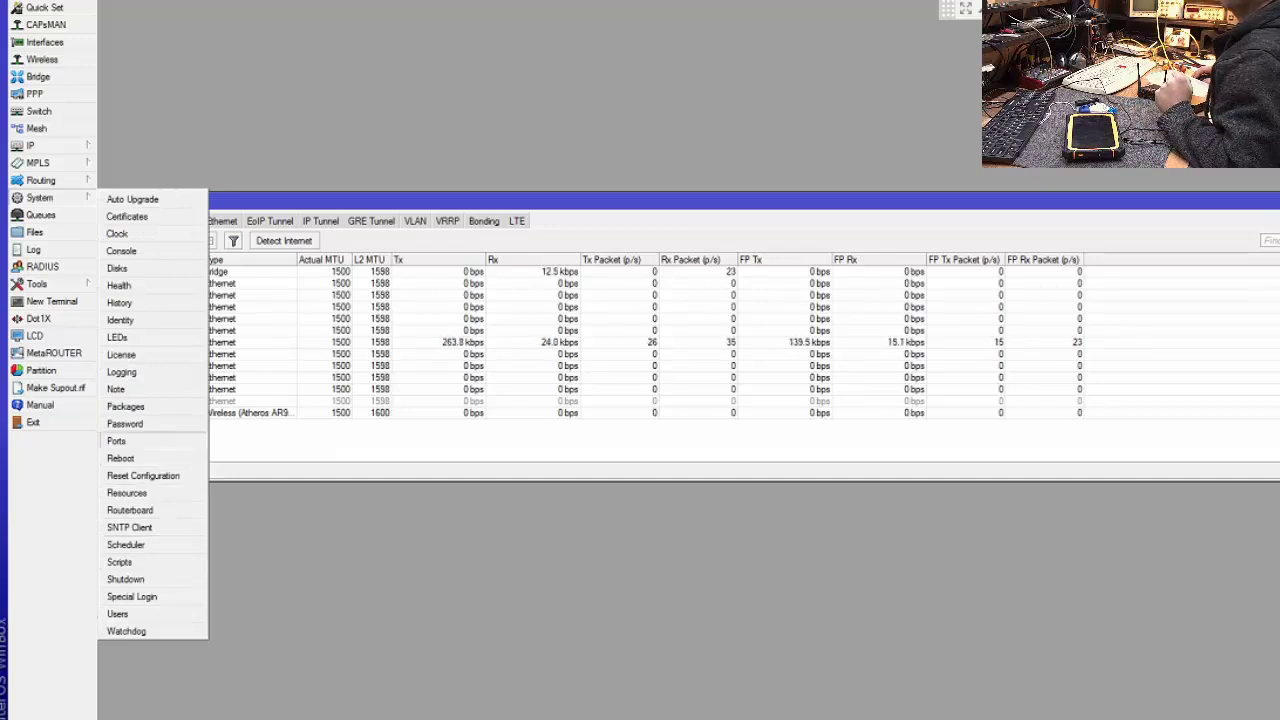
left_click(125, 423)
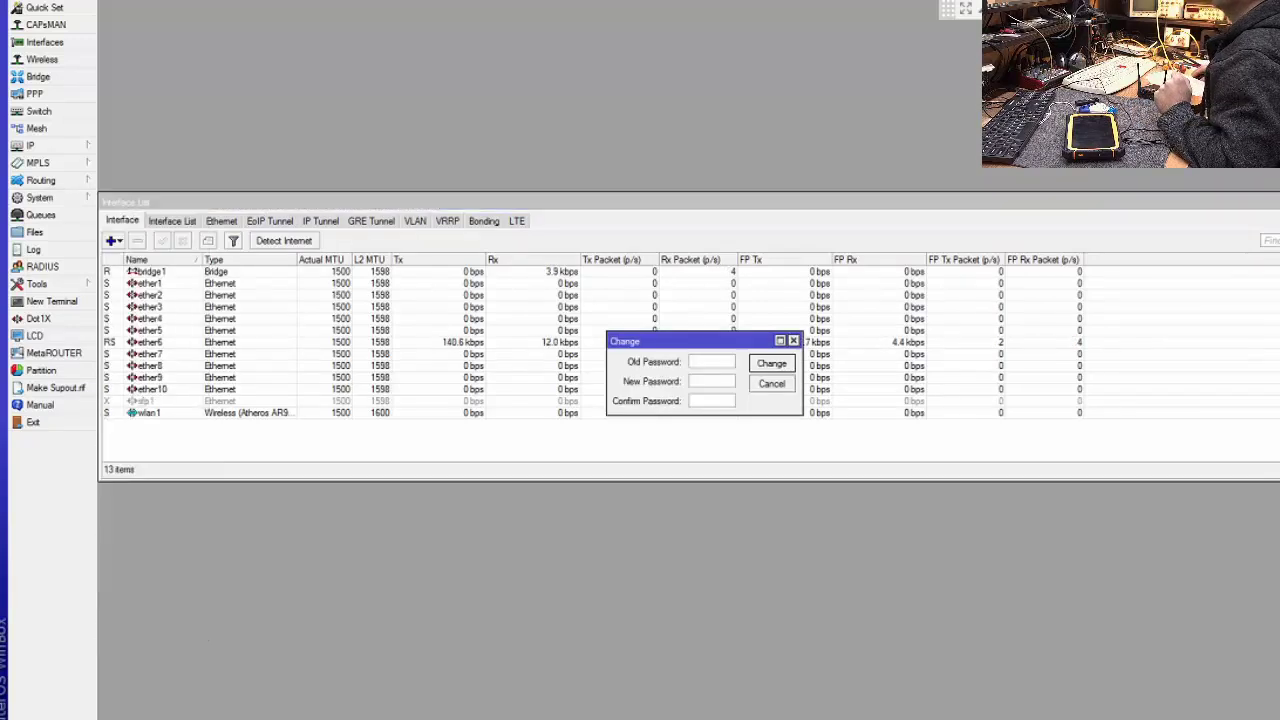
left_click_drag(680, 341, 499, 114)
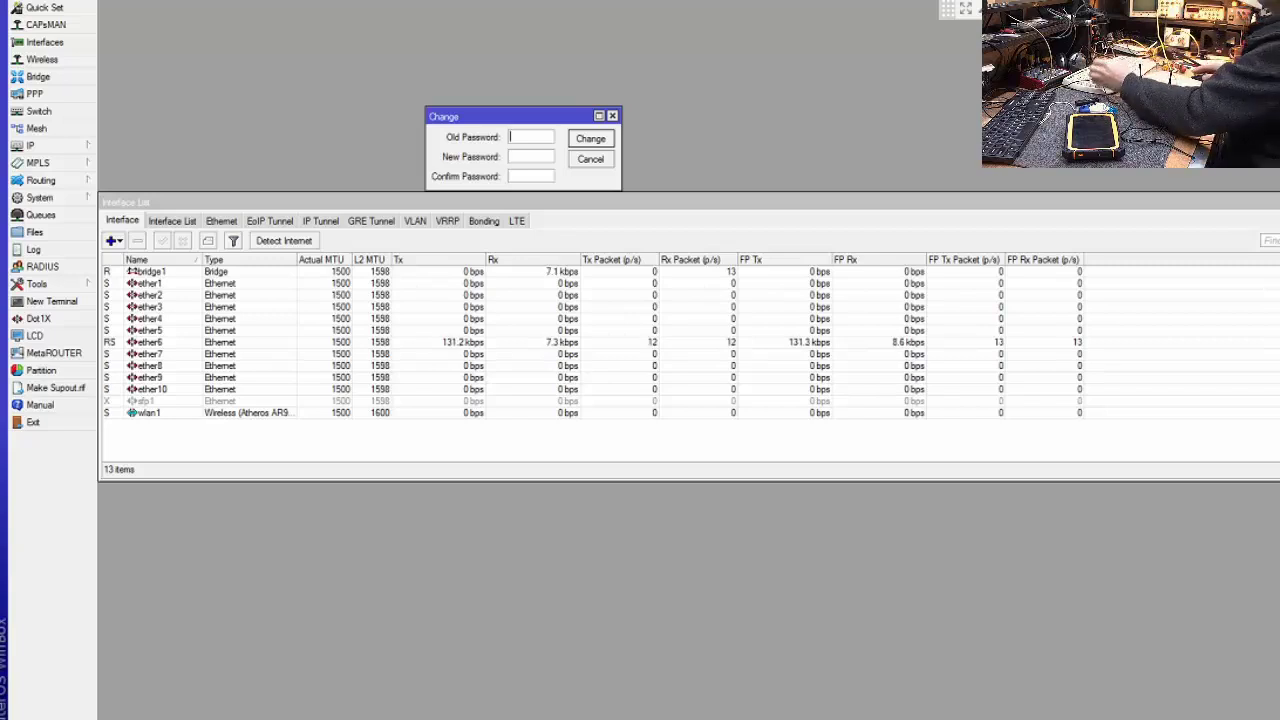
left_click(511, 157)
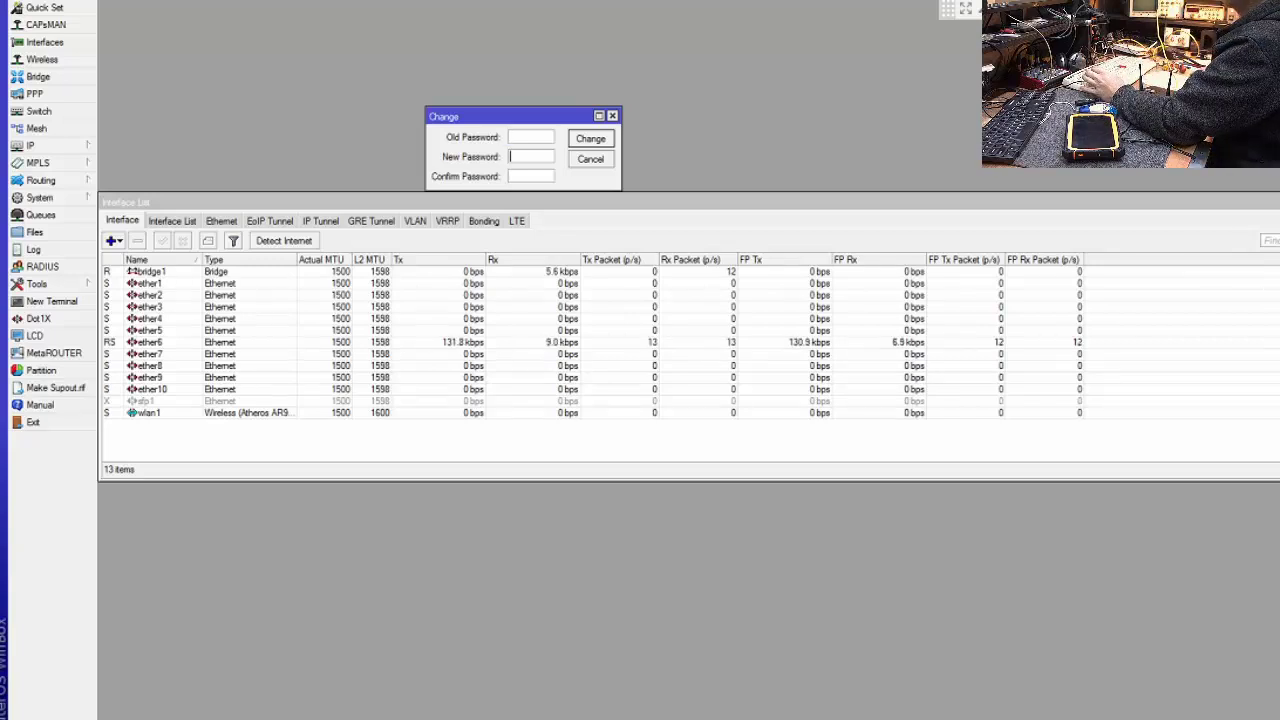
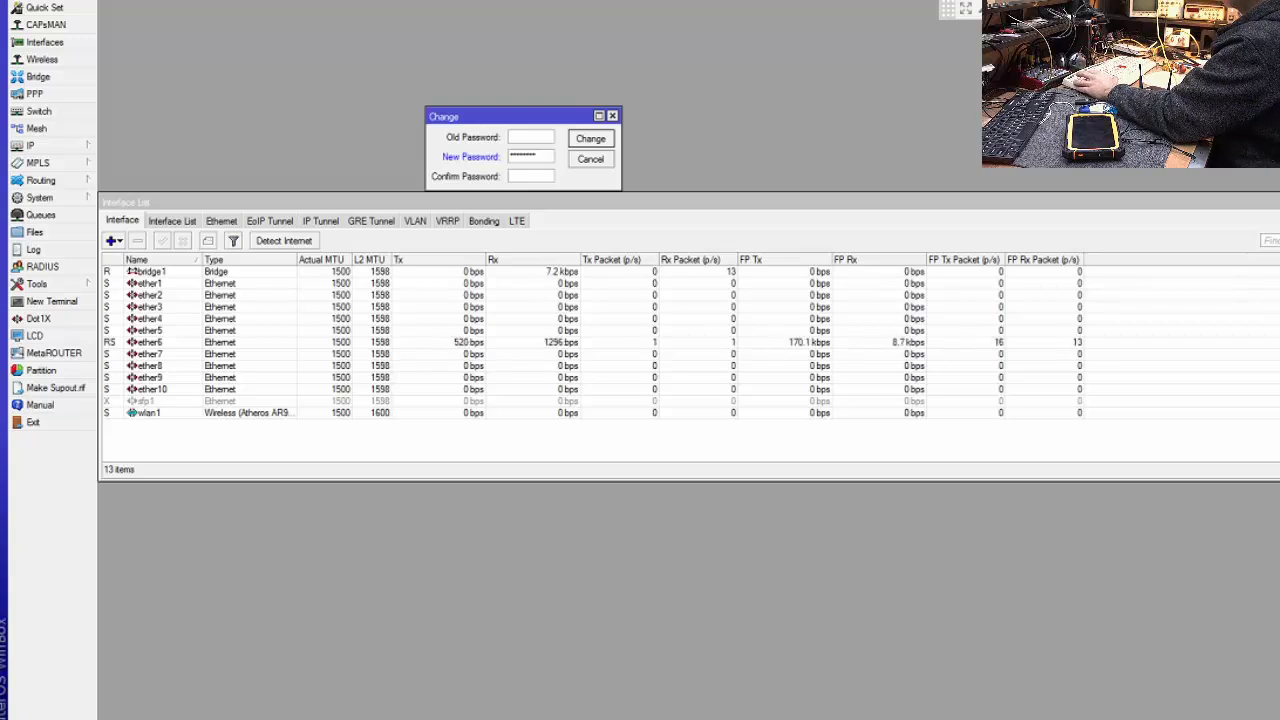
key("Tab")
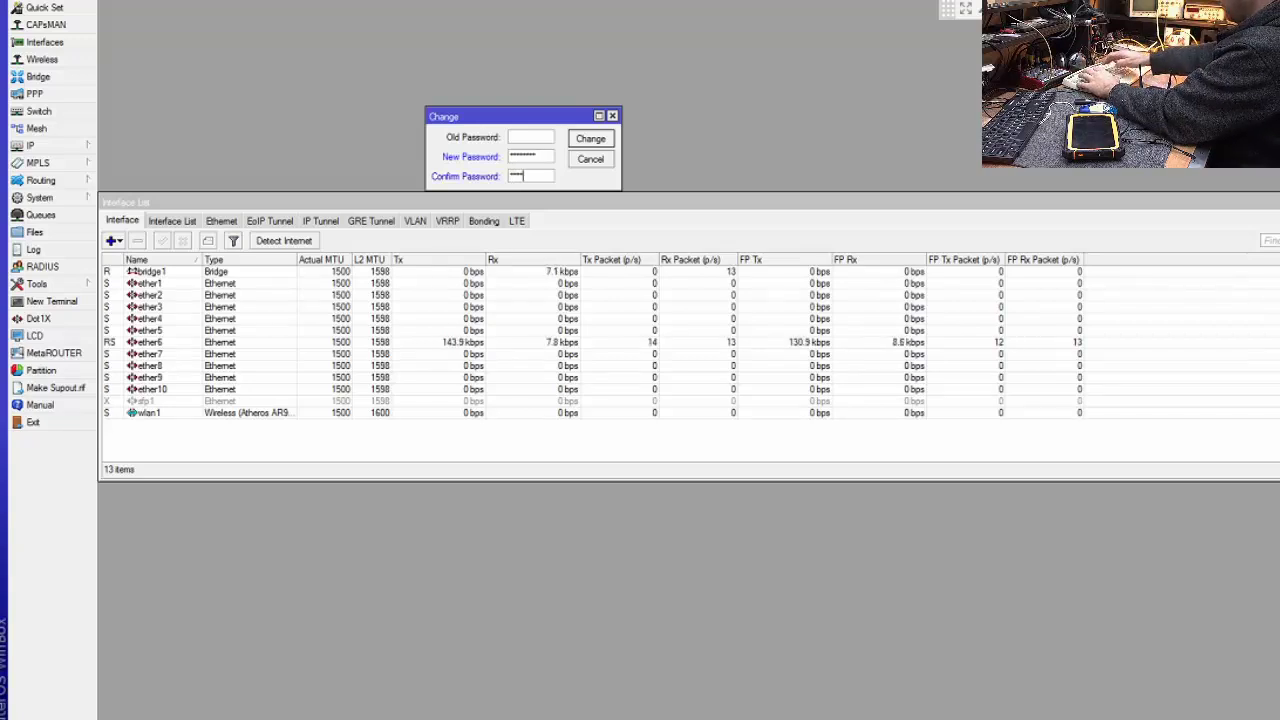
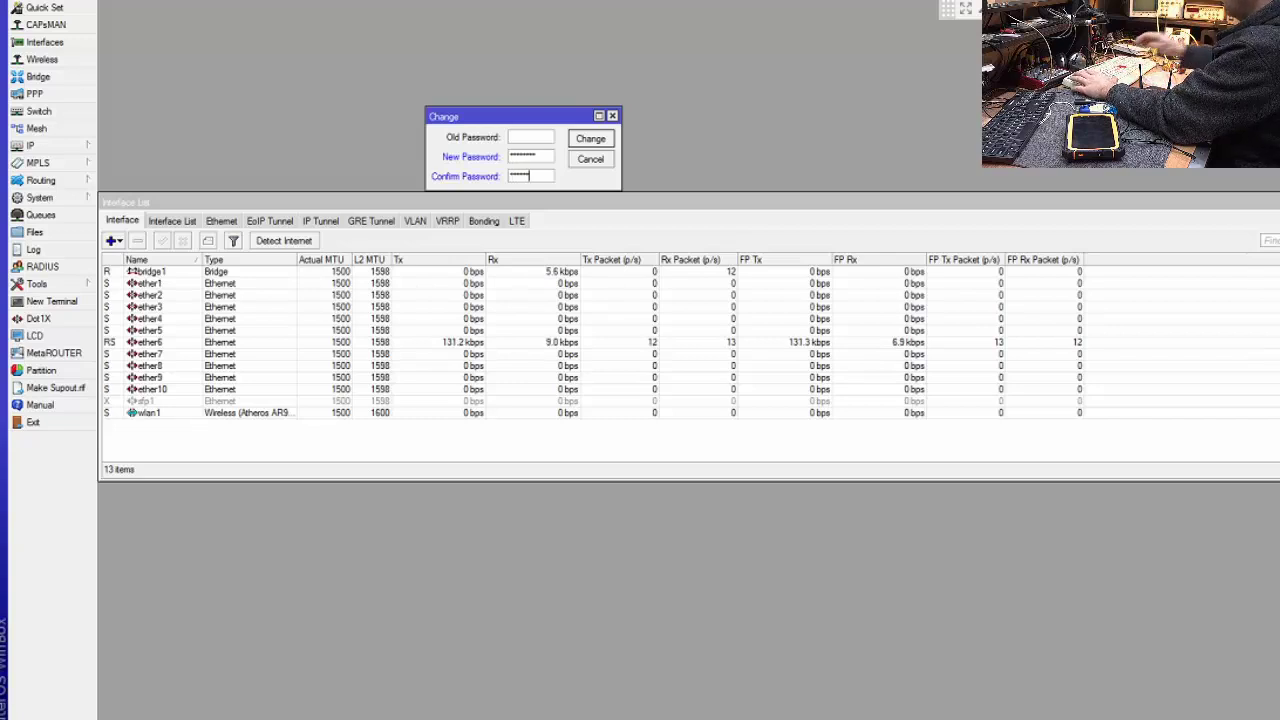
key("Return")
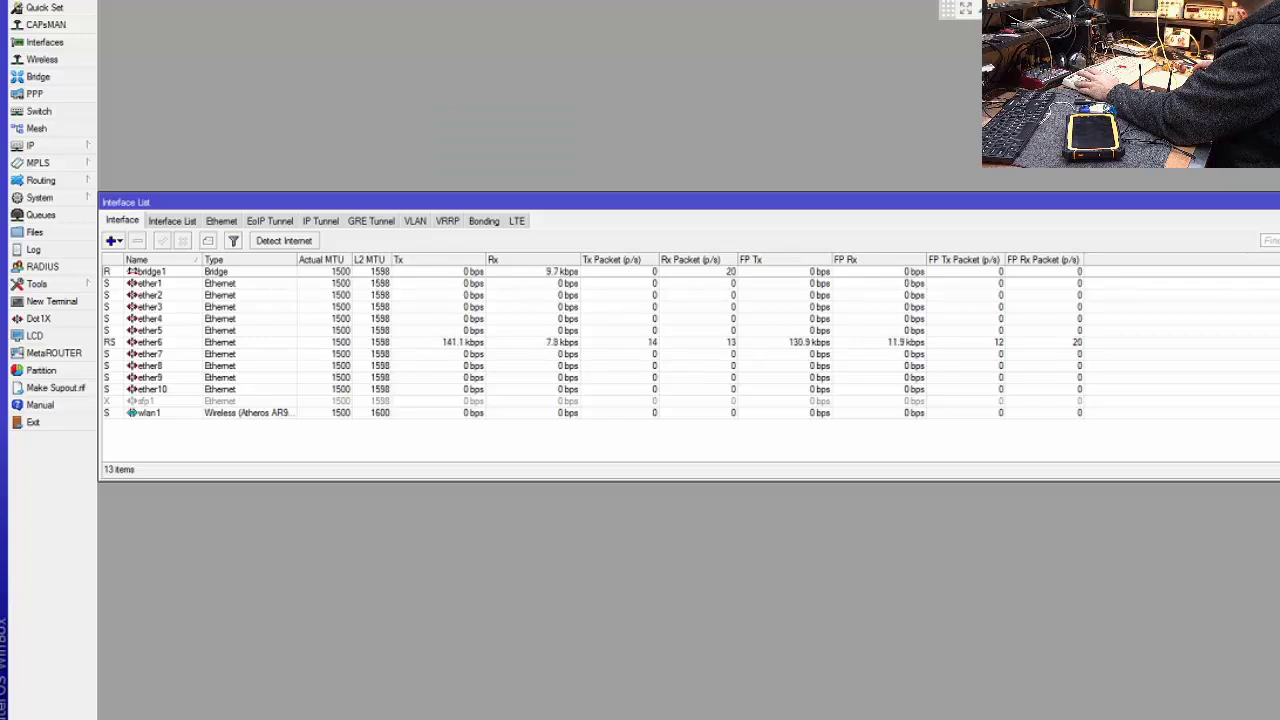
key("alt+F4")
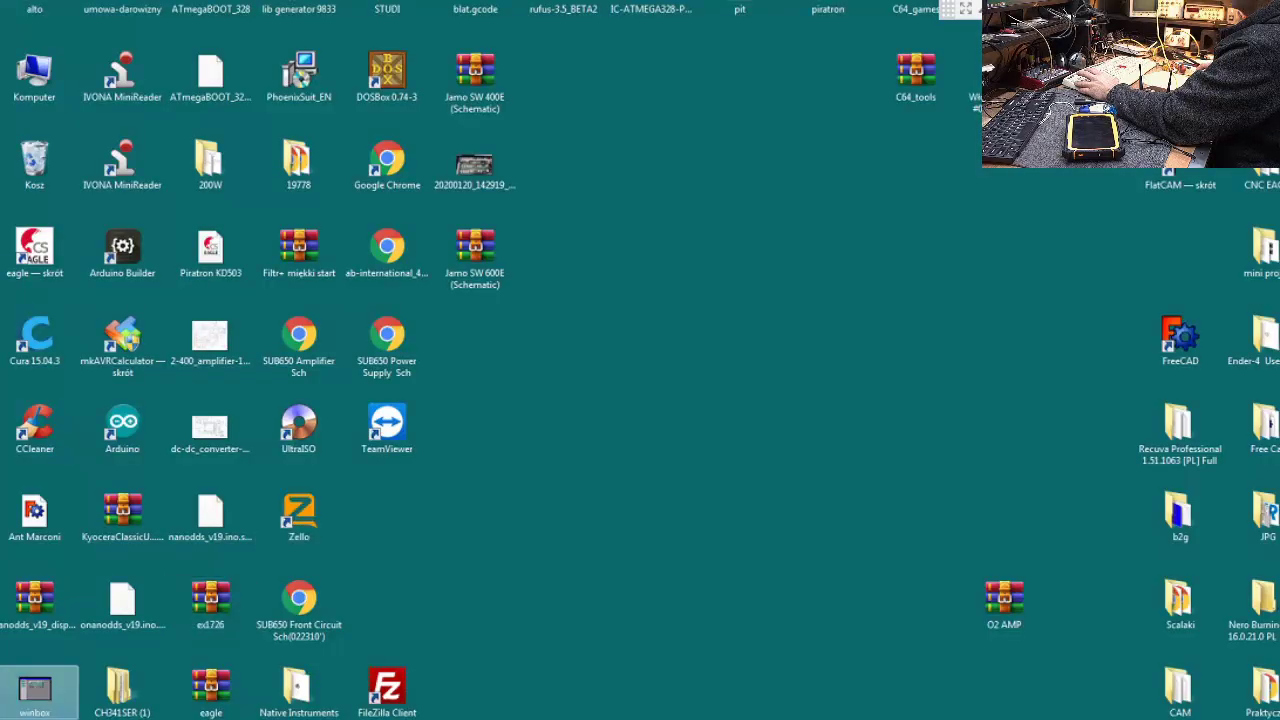
- Relaunch WinBox and log in to the MikroTik router with the new password
double_click(35, 688)
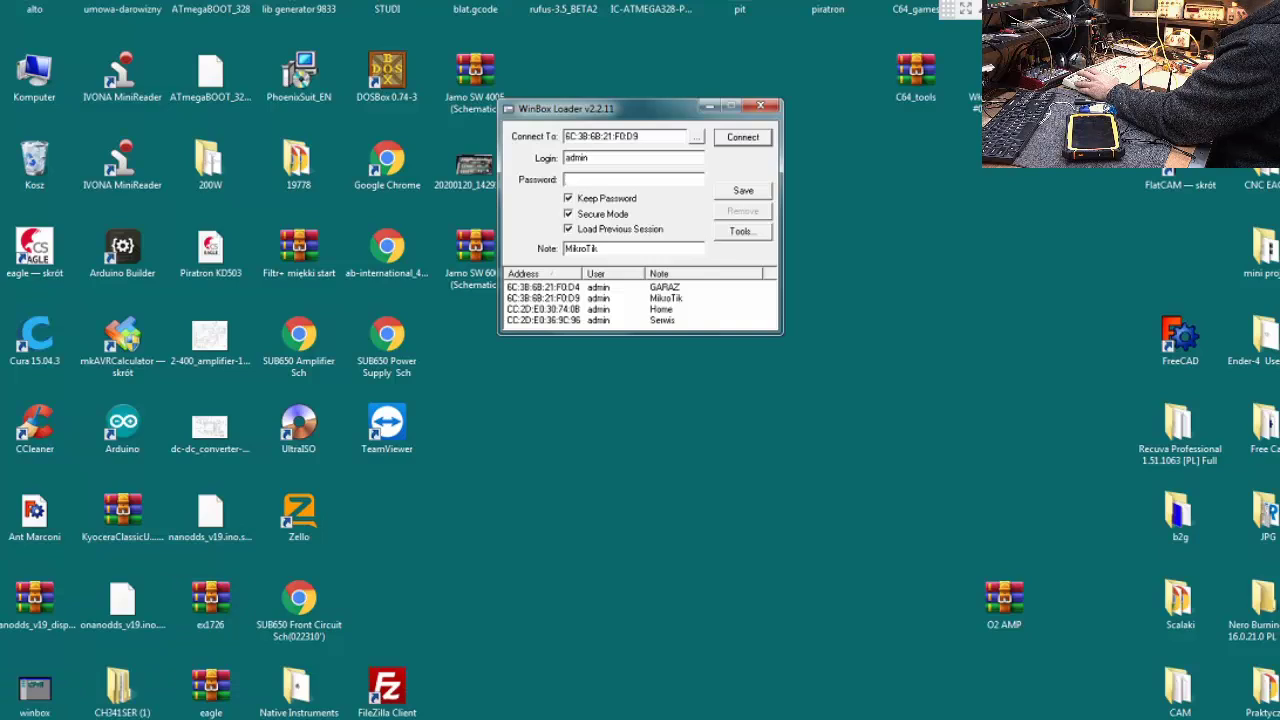
key("Return")
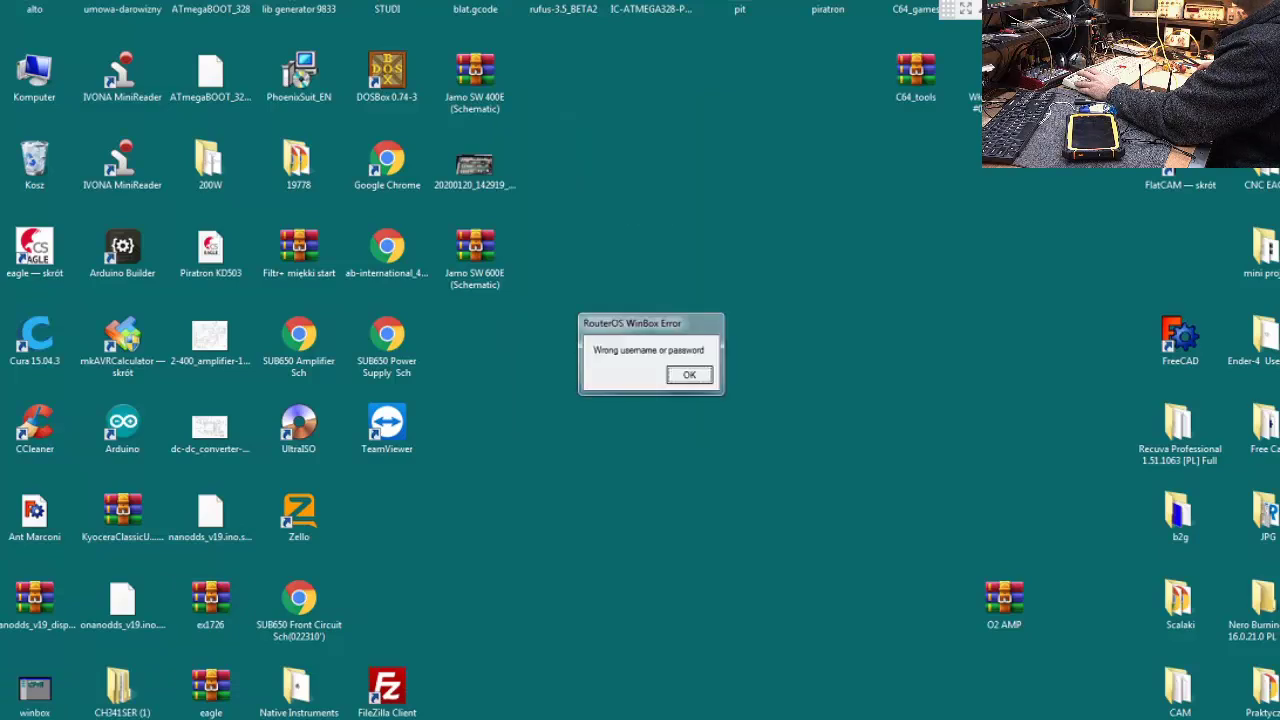
key("Return")
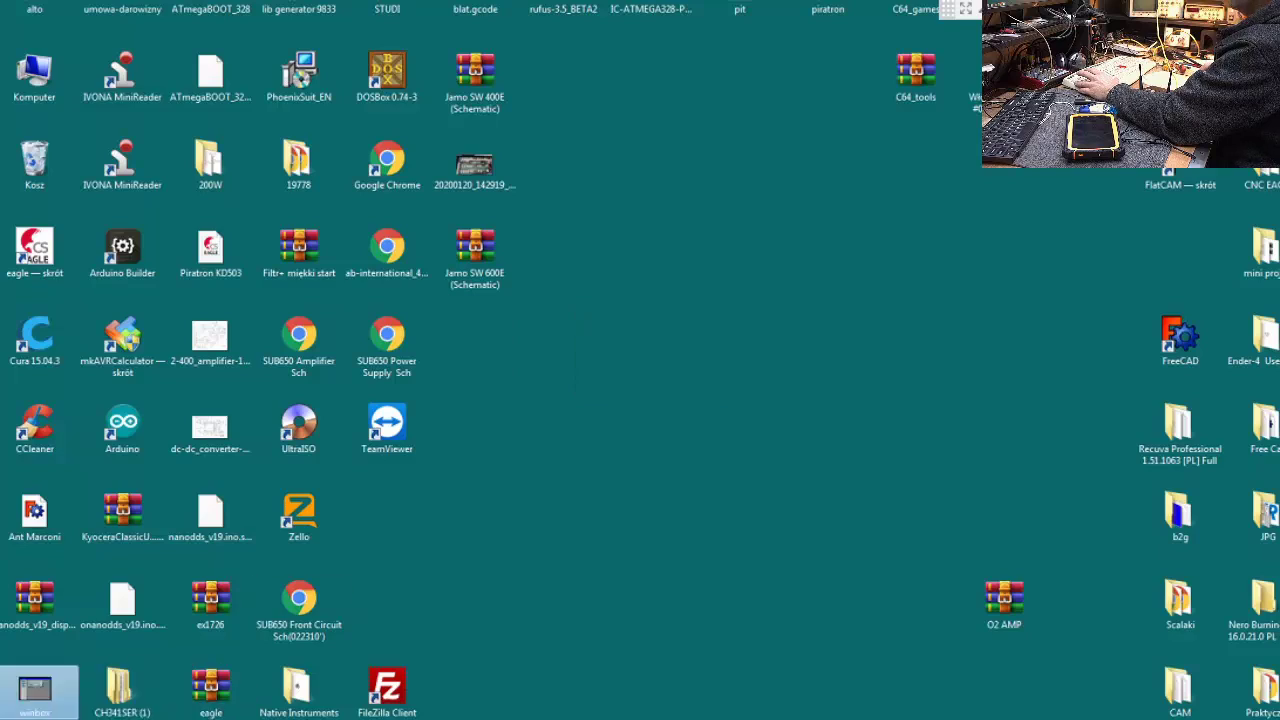
double_click(35, 688)
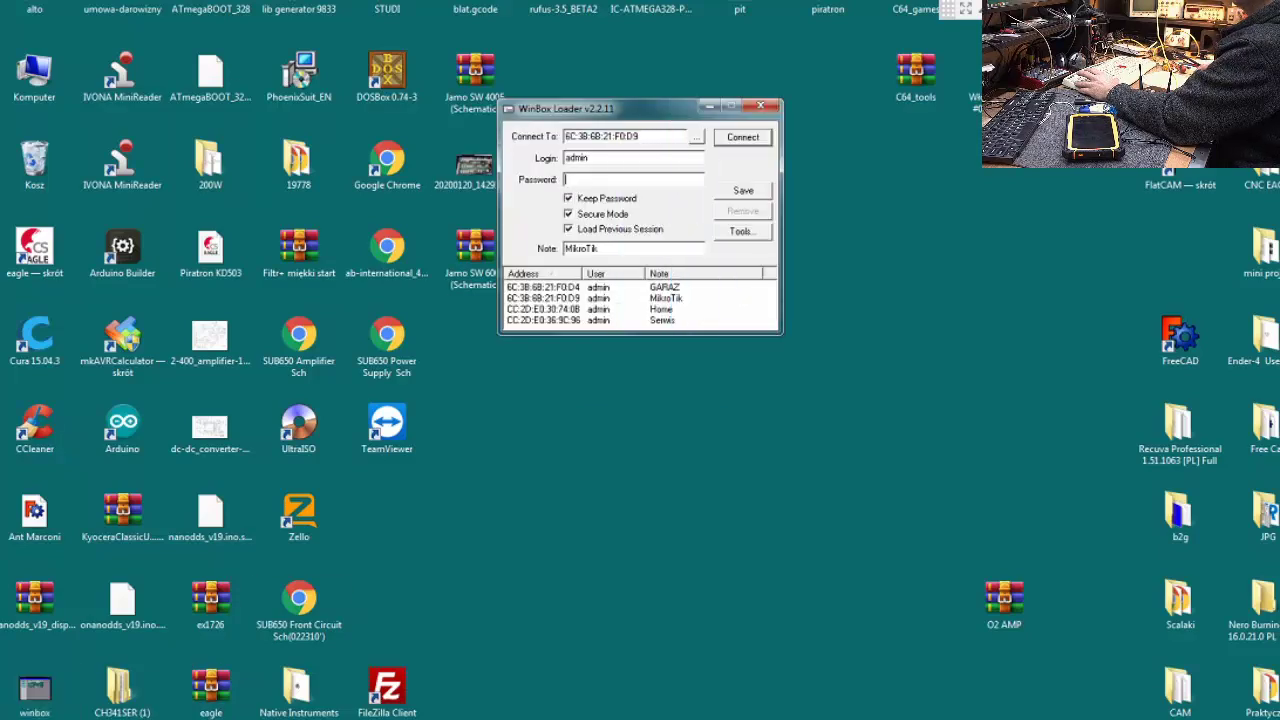
left_click(696, 136)
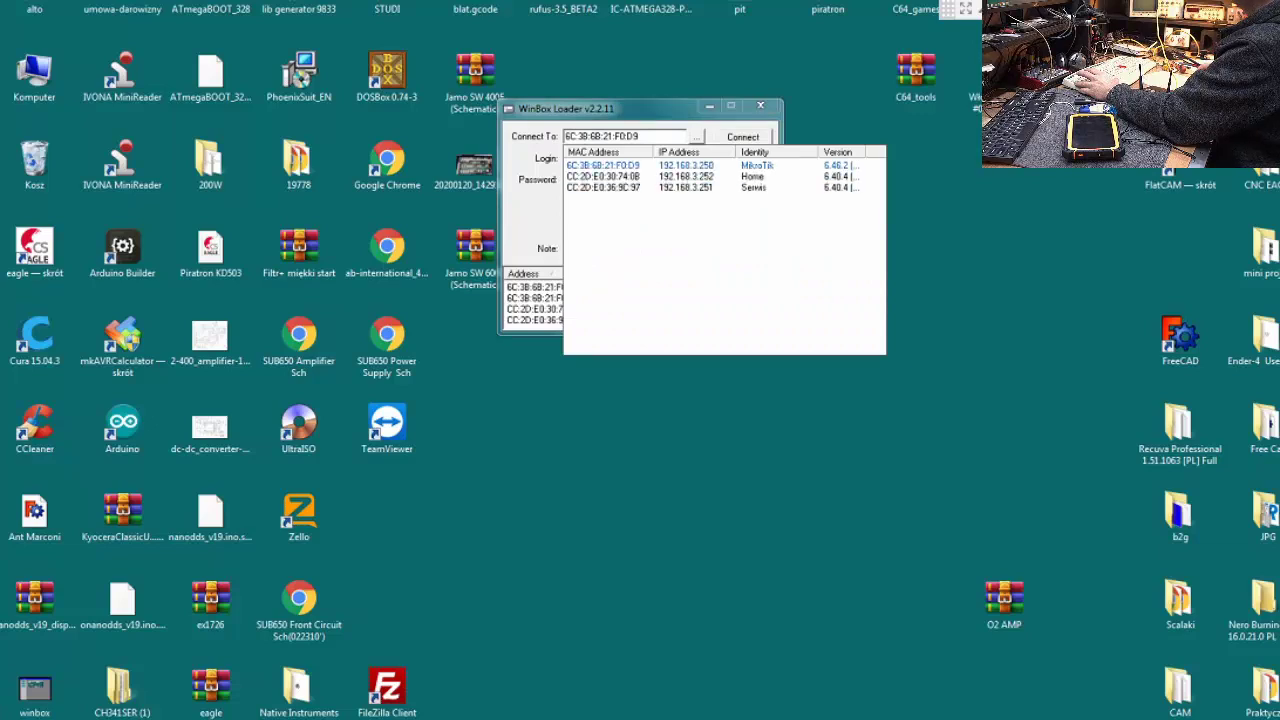
key("Return")
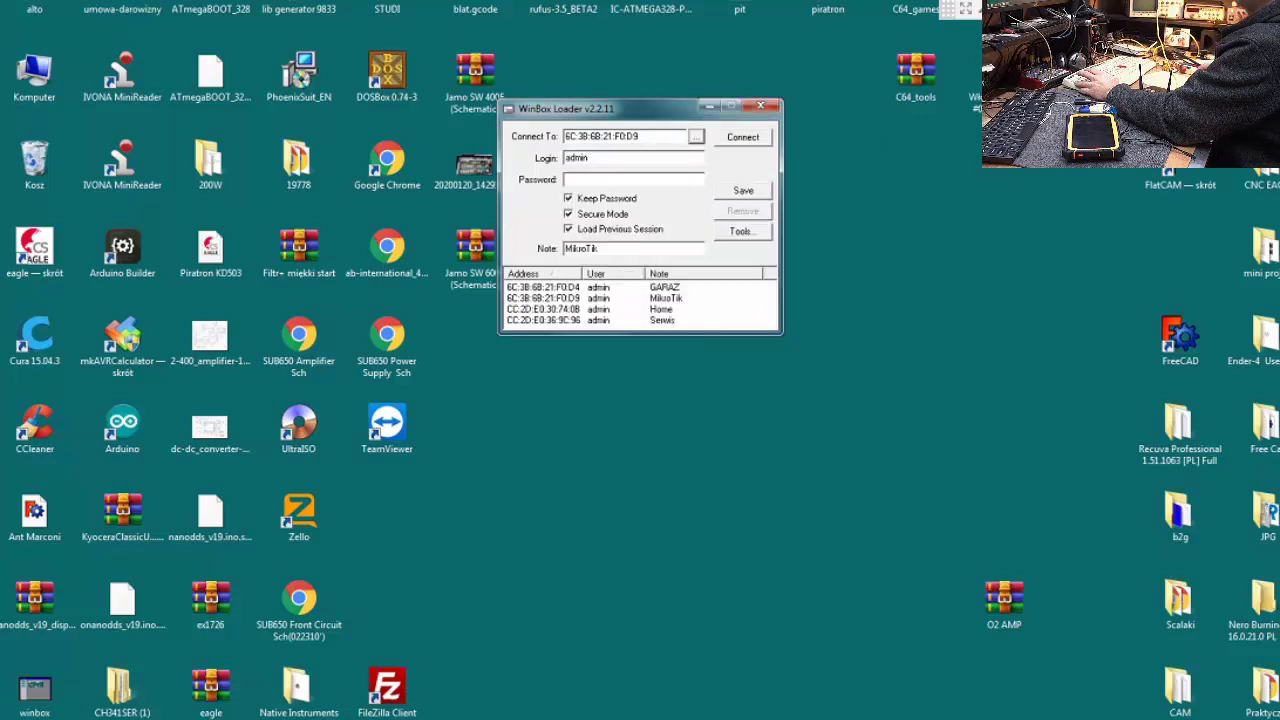
type("***")
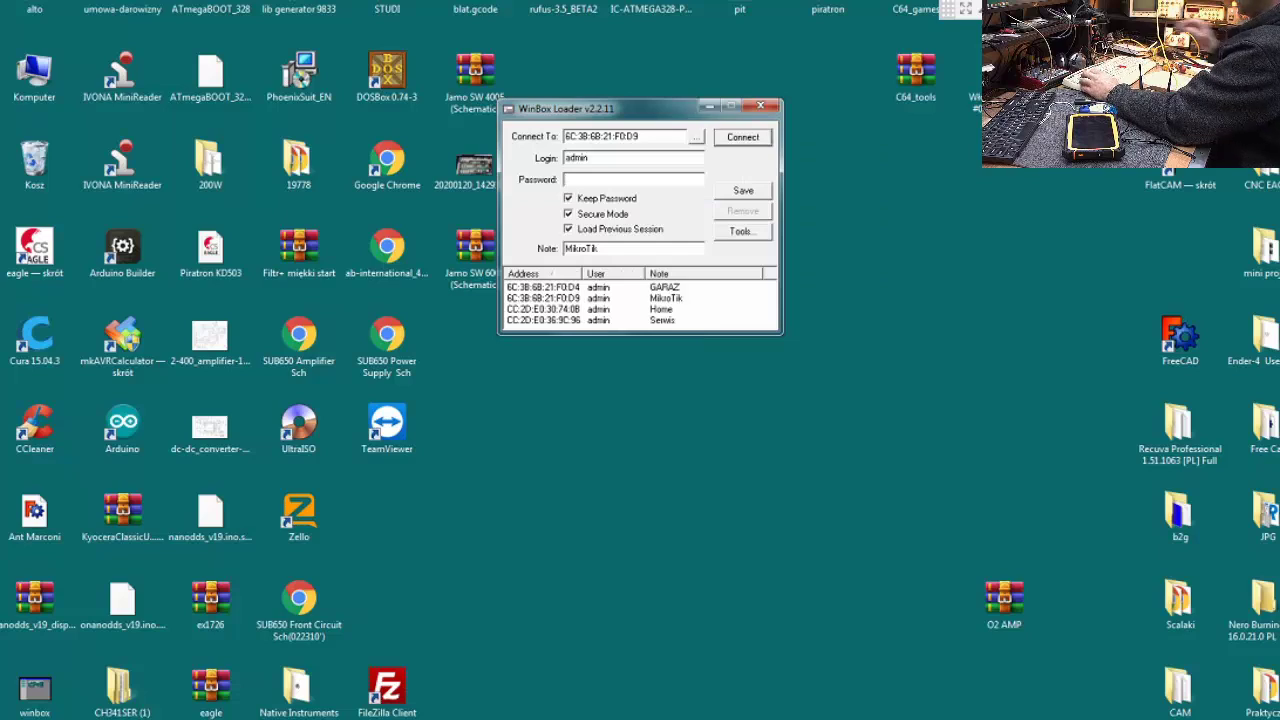
type("*****")
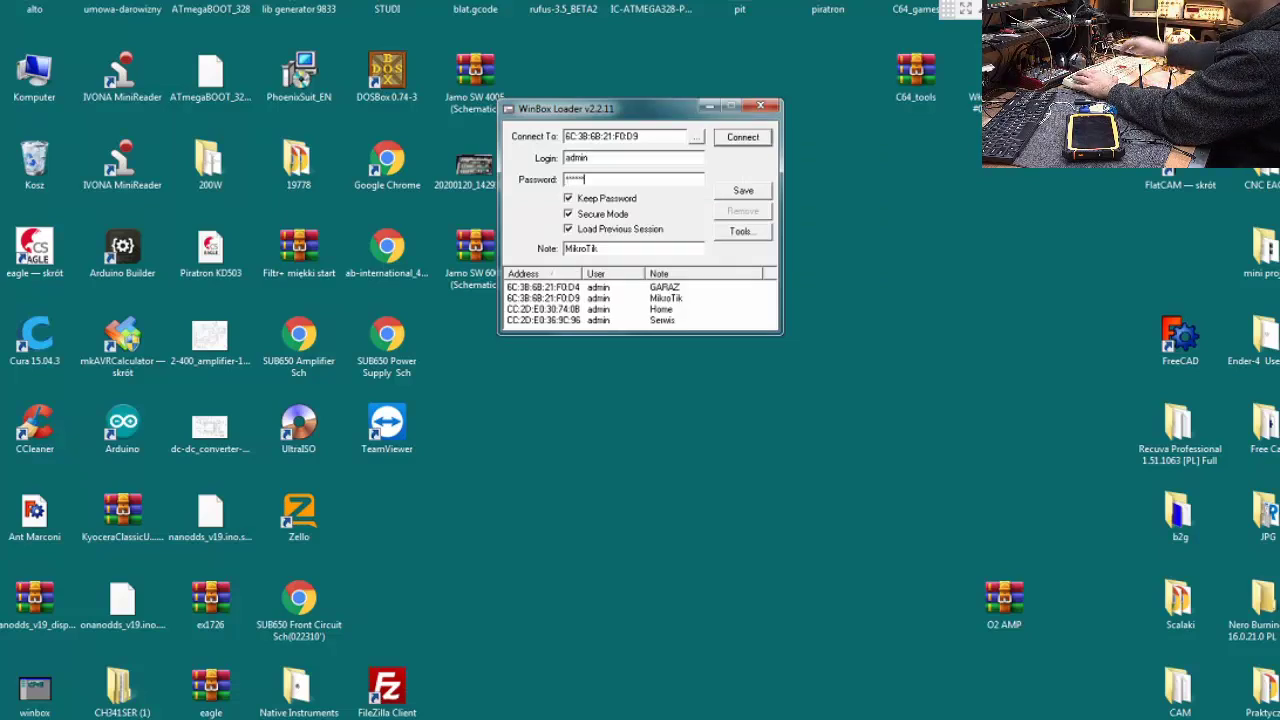
key("Return")
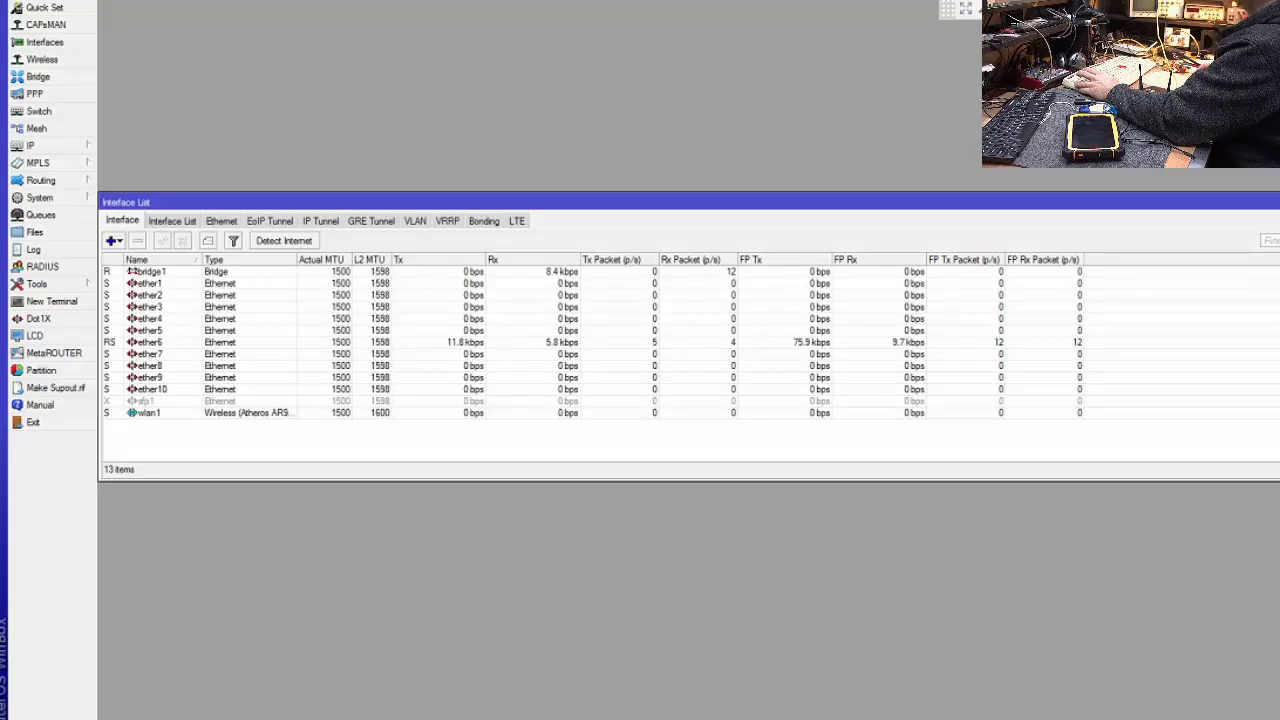
- Reconnect through the saved MikroTik entry and close the Interface List
key("super+d")
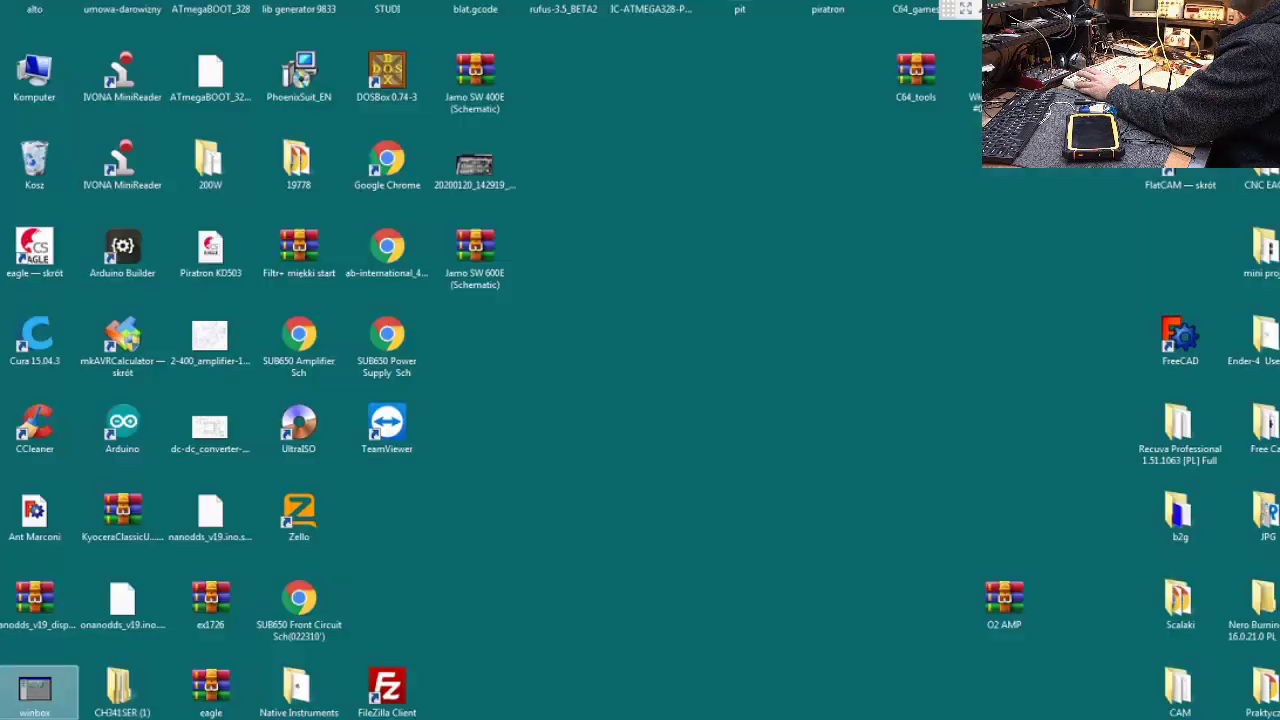
double_click(34, 688)
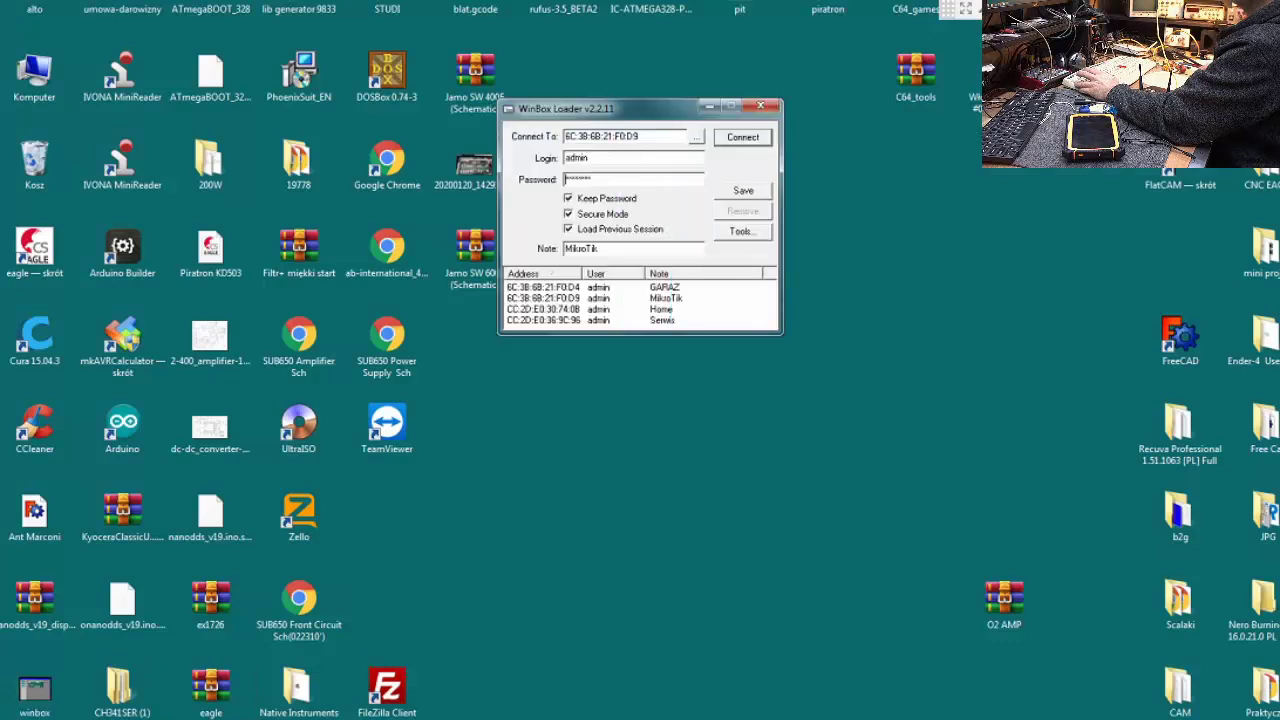
key("Tab")
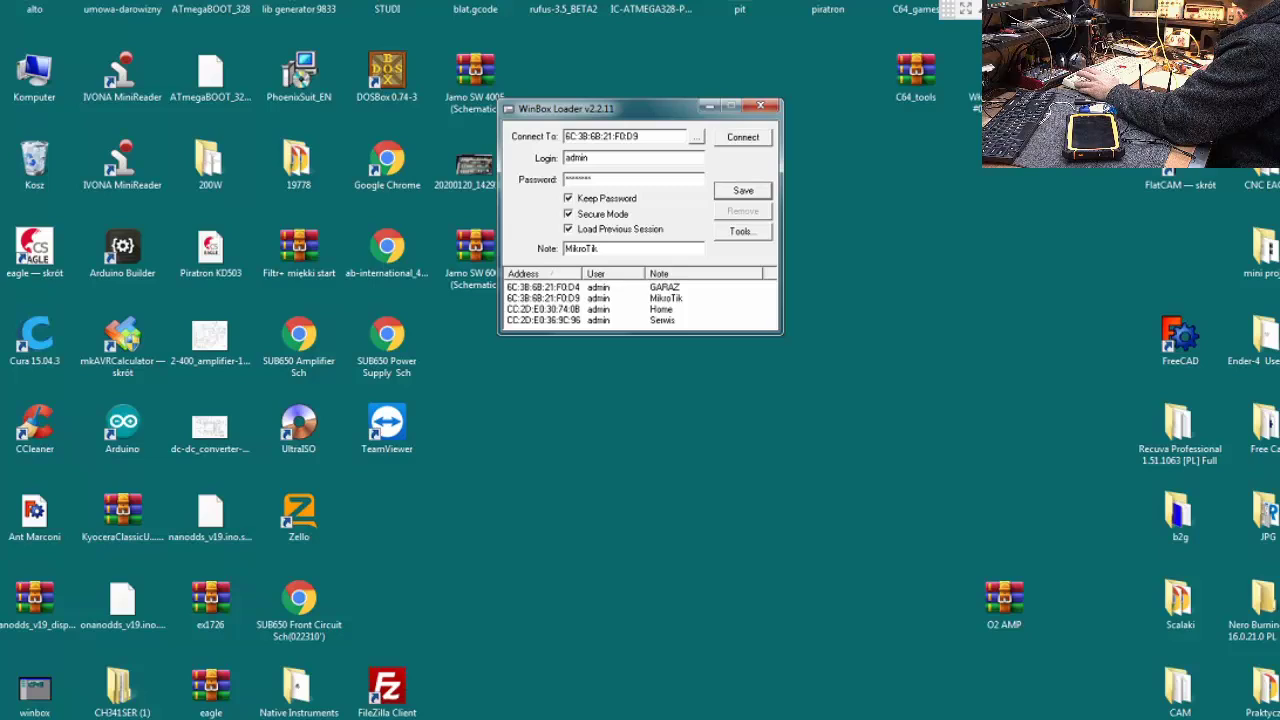
key("Tab")
key("Down")
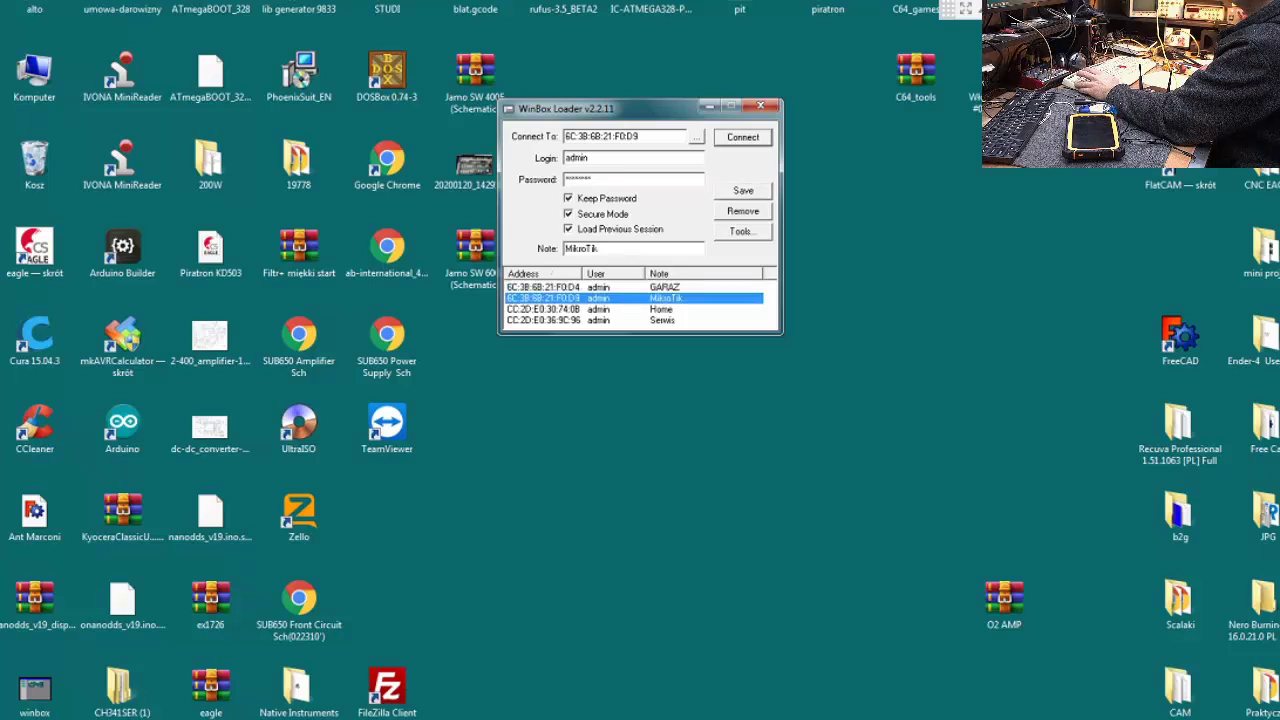
key("Return")
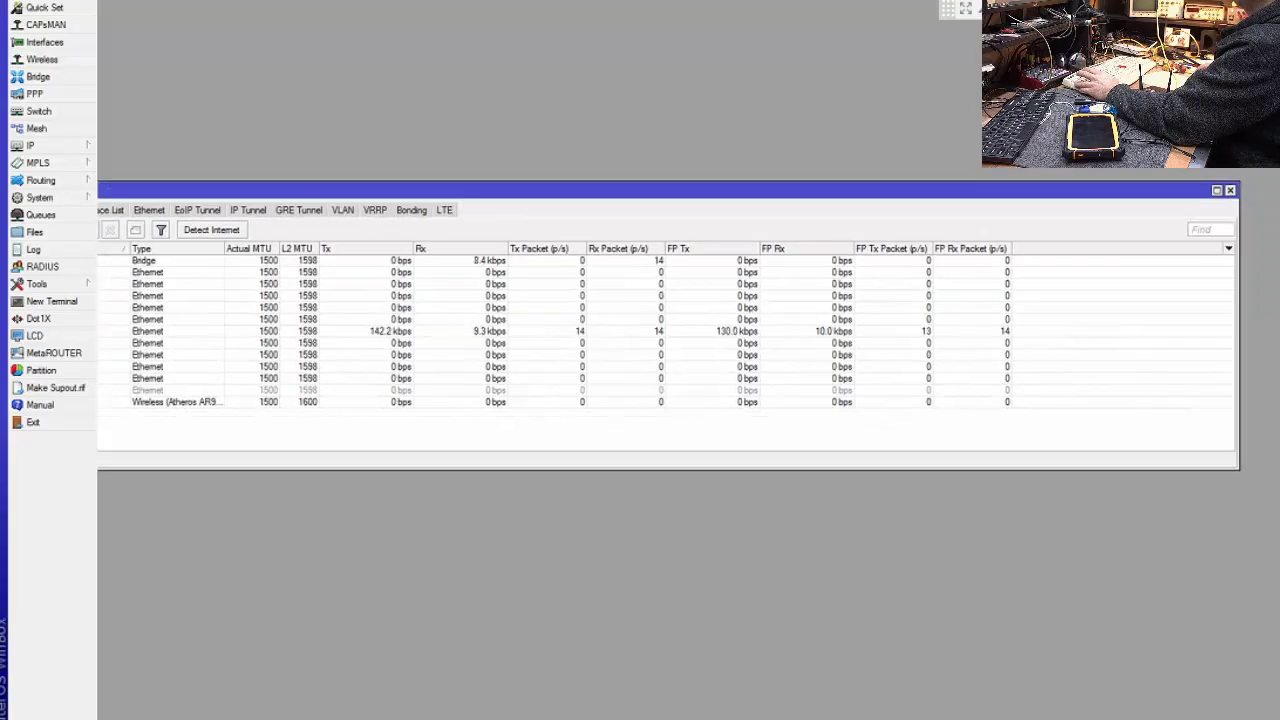
left_click(1230, 190)
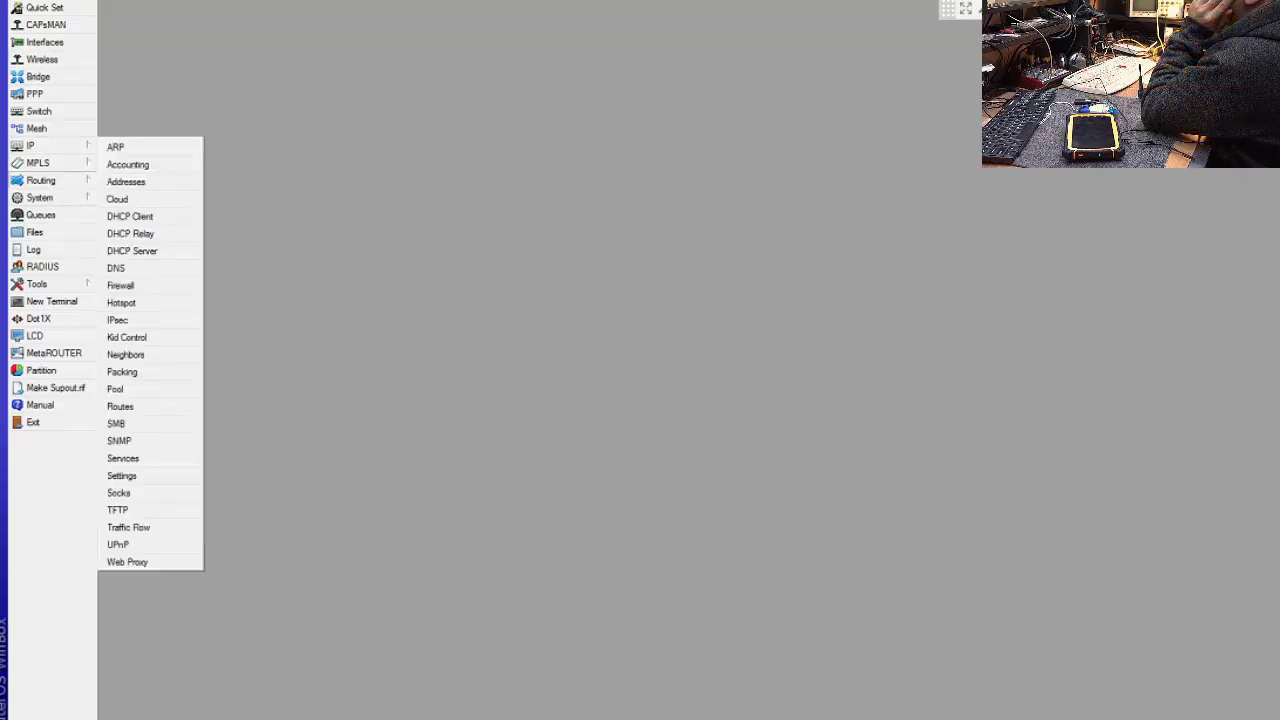
- Set the System Identity name to GARAGE and close the WinBox session
mouse_move(40, 197)
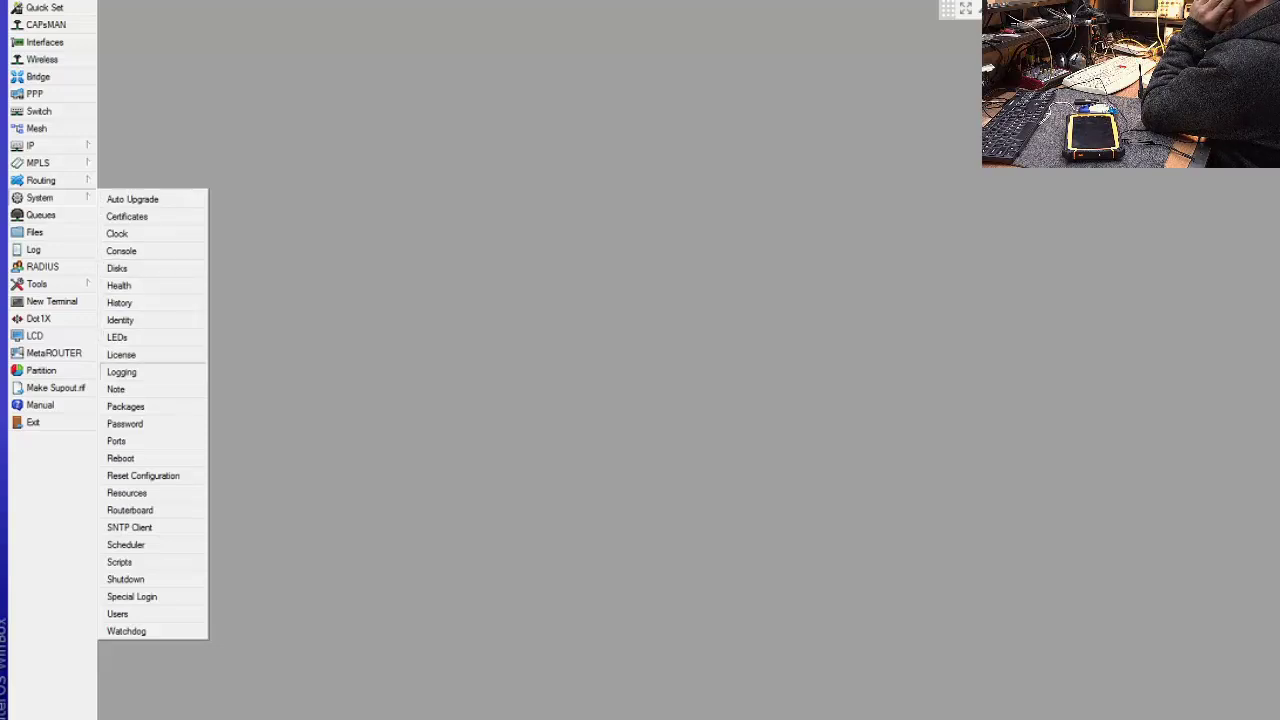
left_click(120, 320)
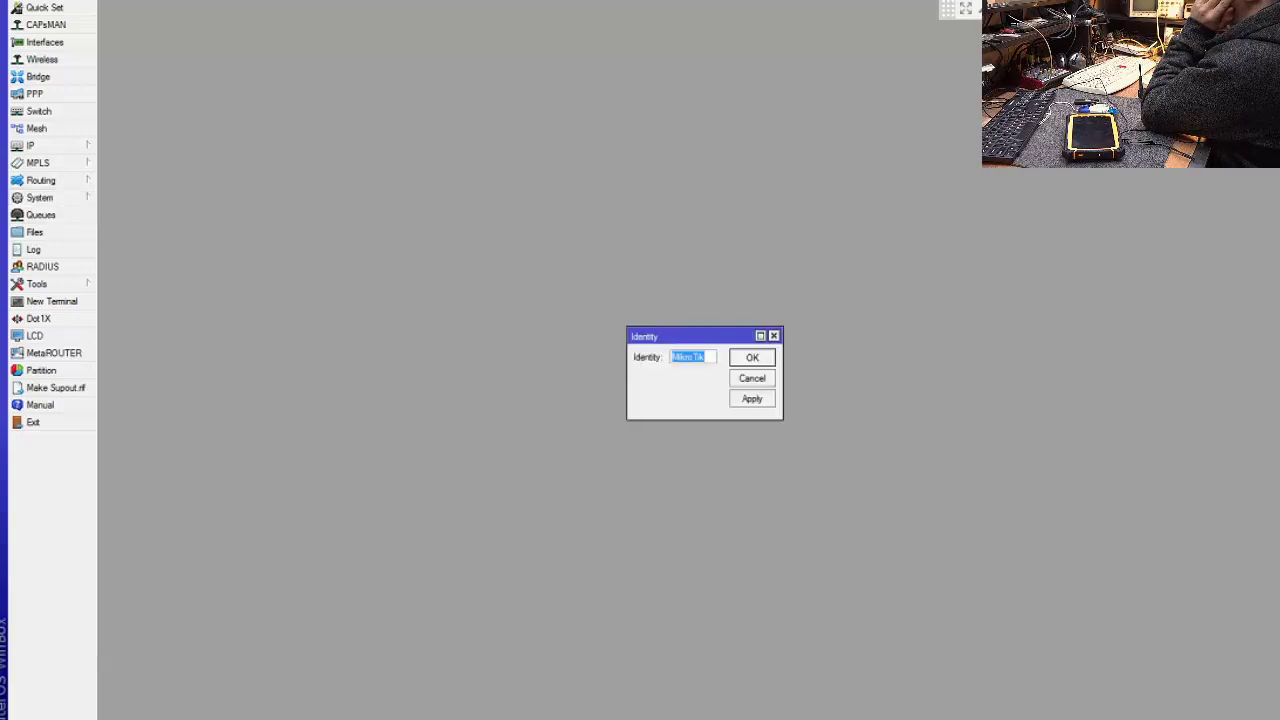
left_click_drag(680, 334, 423, 317)
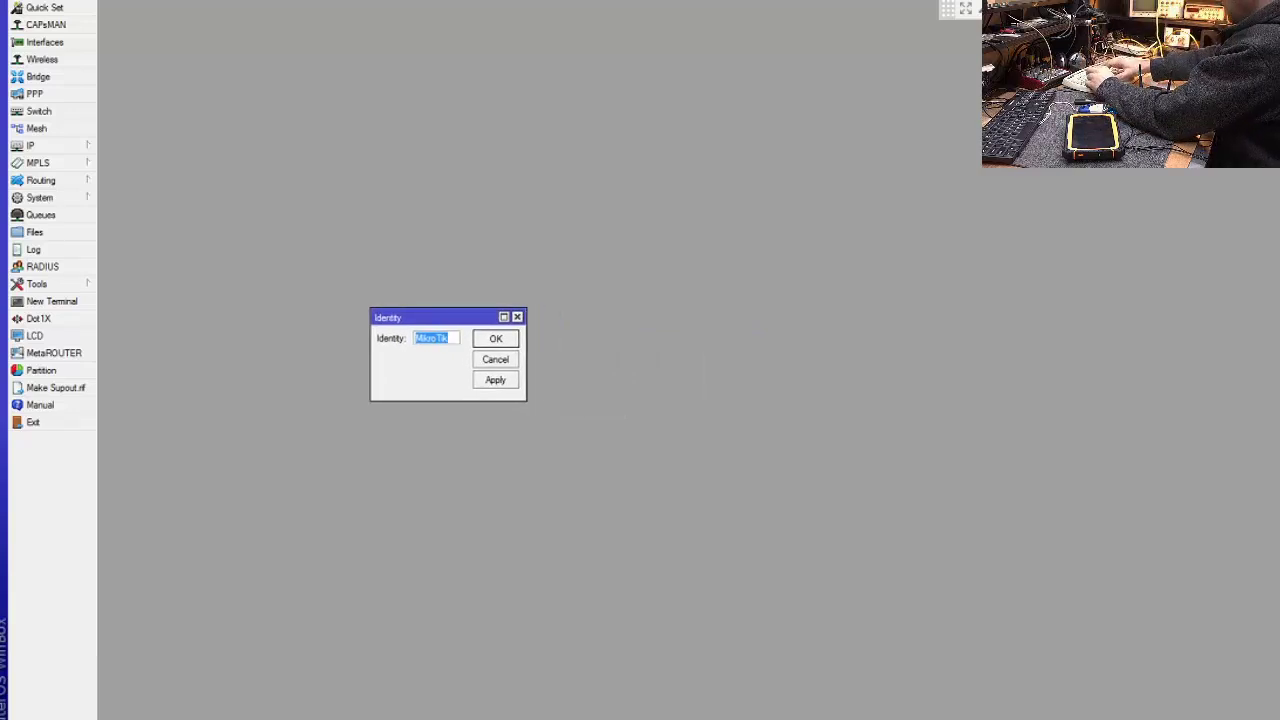
type("GARA")
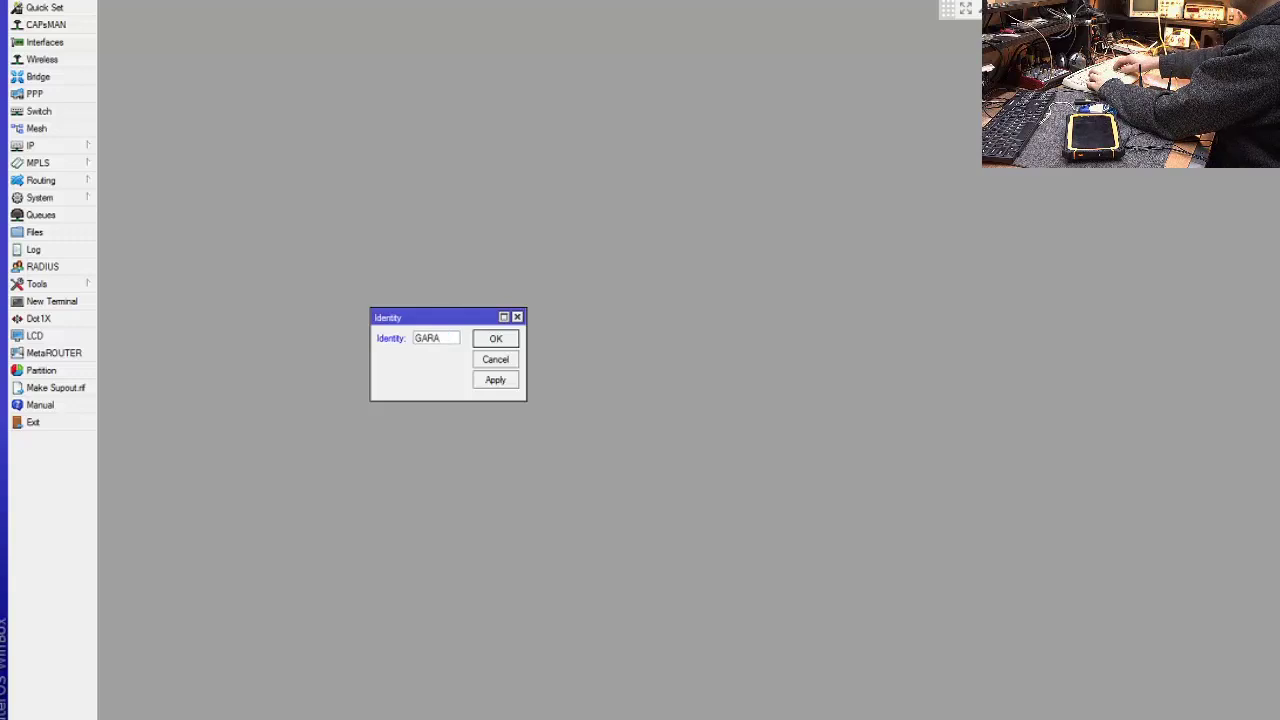
type("GE")
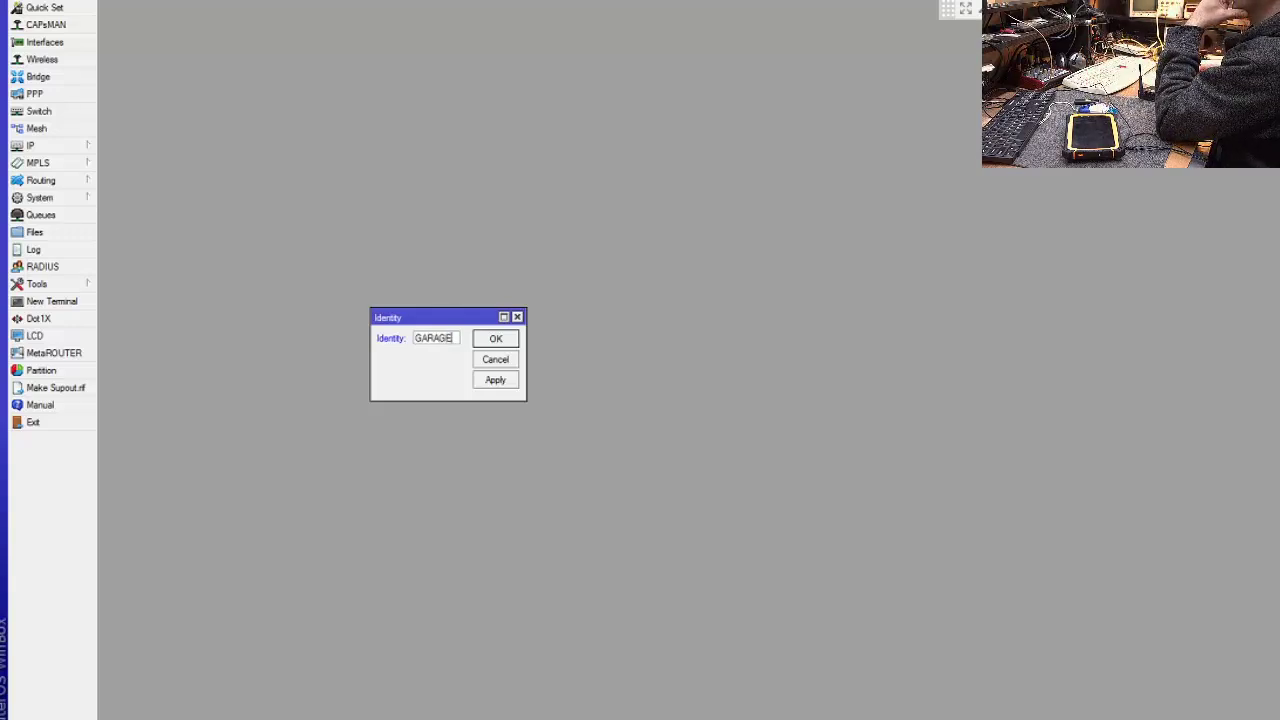
key("Tab")
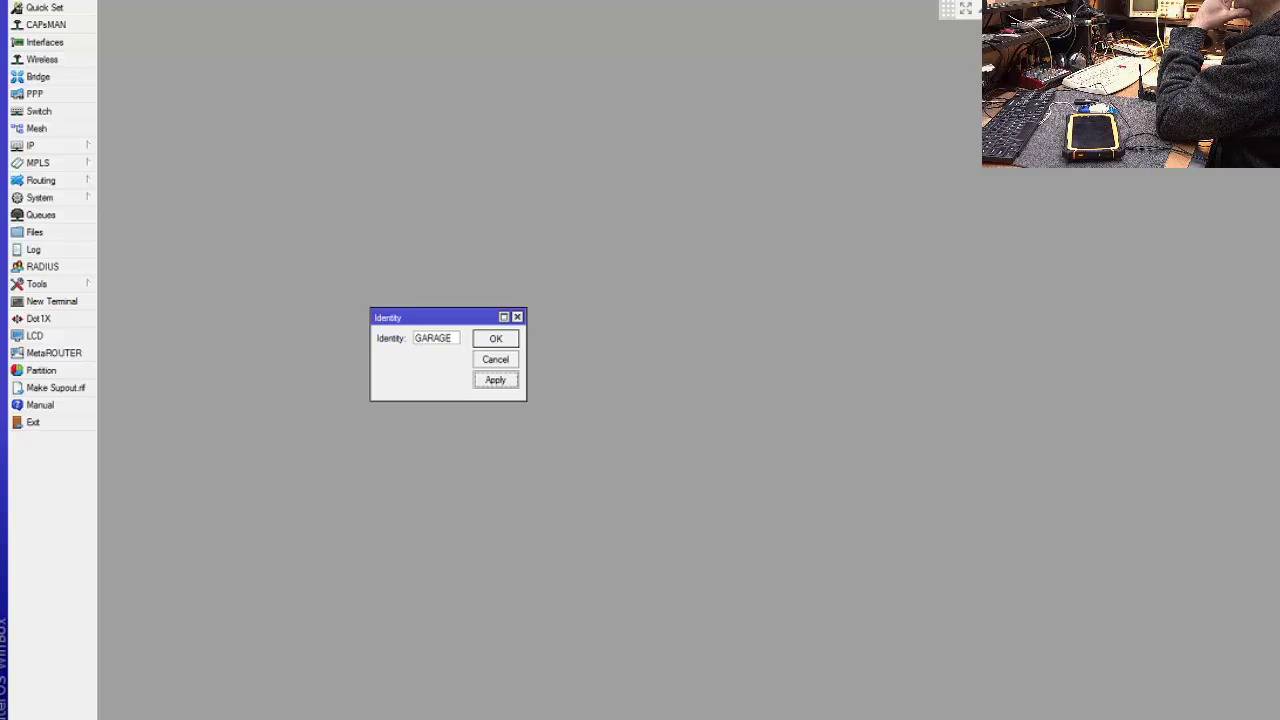
key("Return")
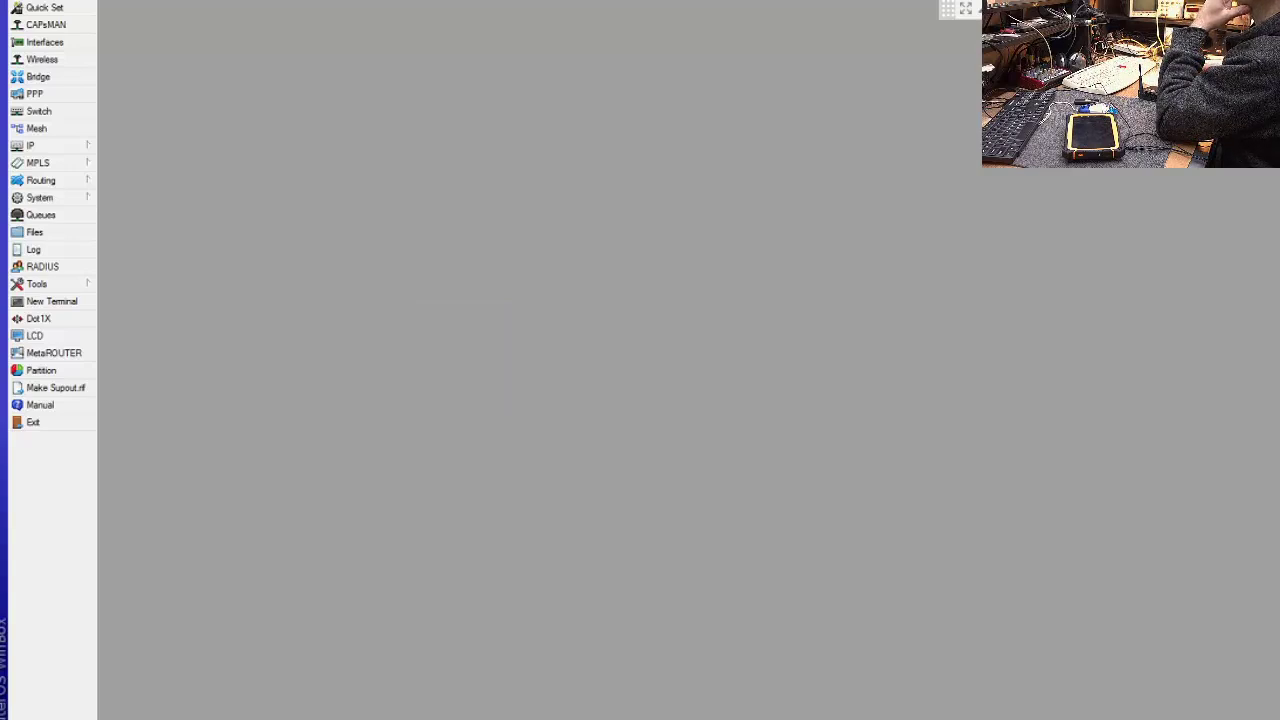
key("alt+F4")
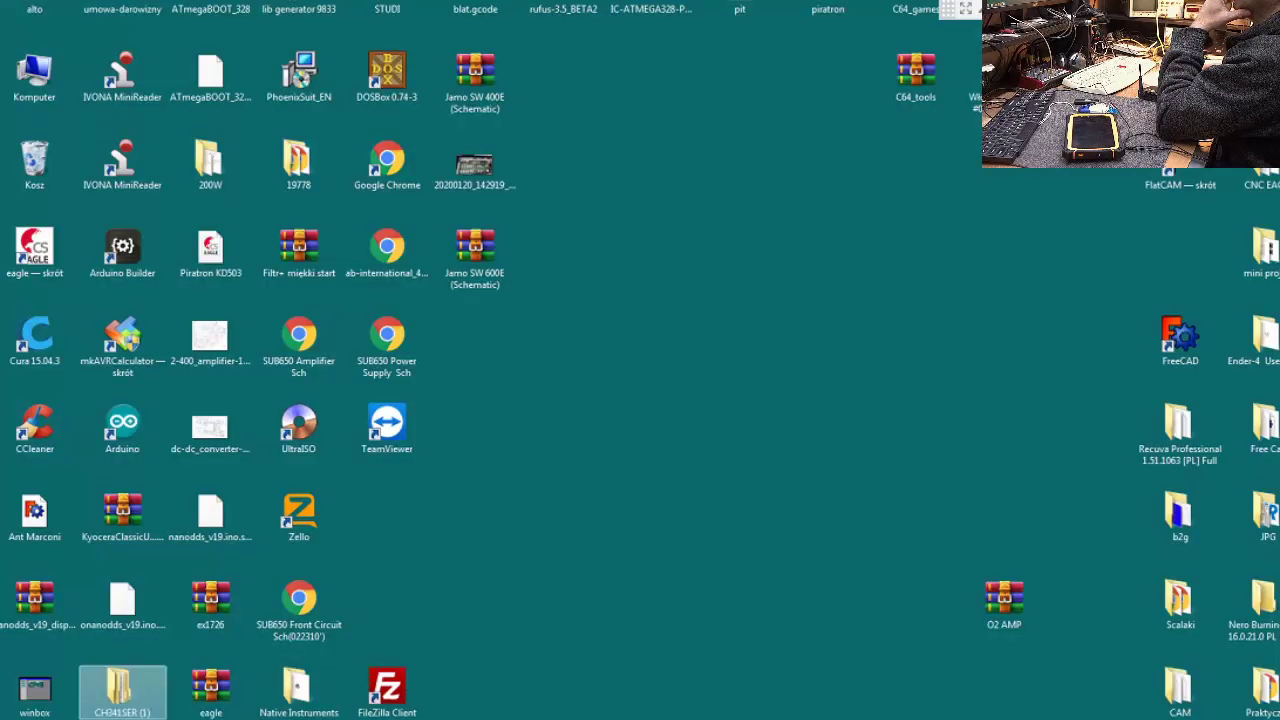
- Save the discovered router in WinBox Loader with the note GARAGE
left_click(34, 688)
key("Return")
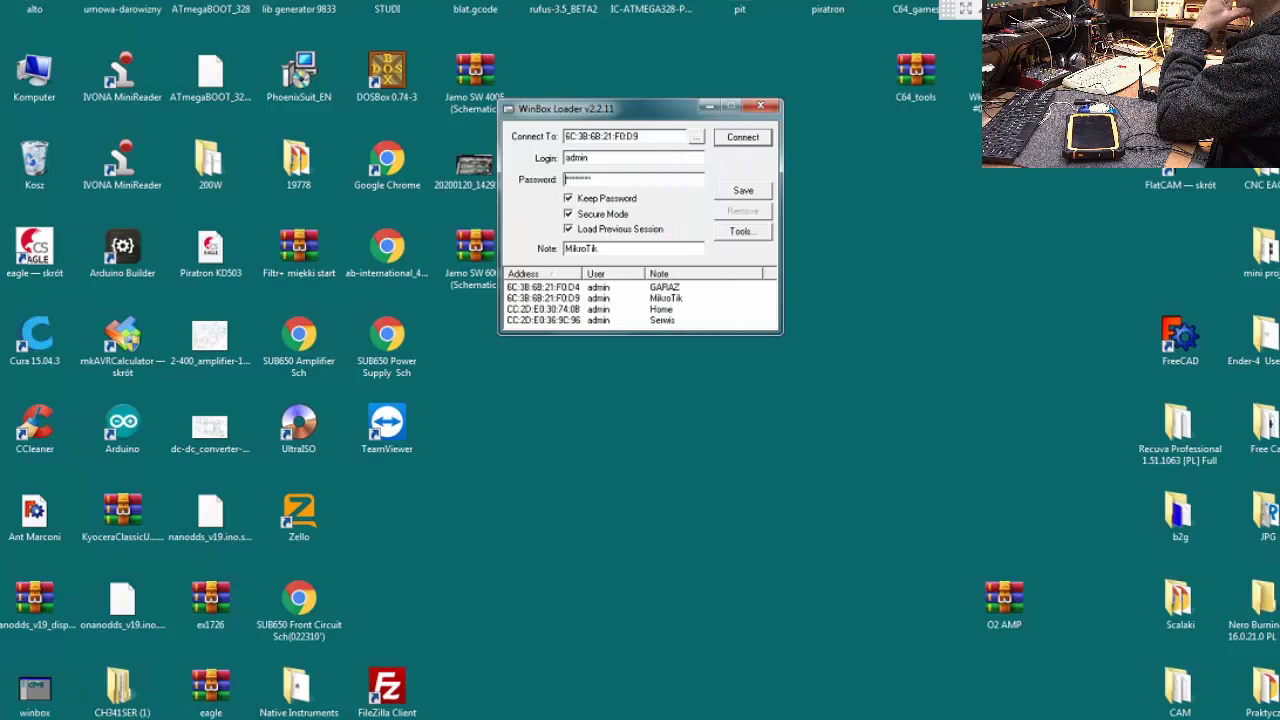
left_click(696, 136)
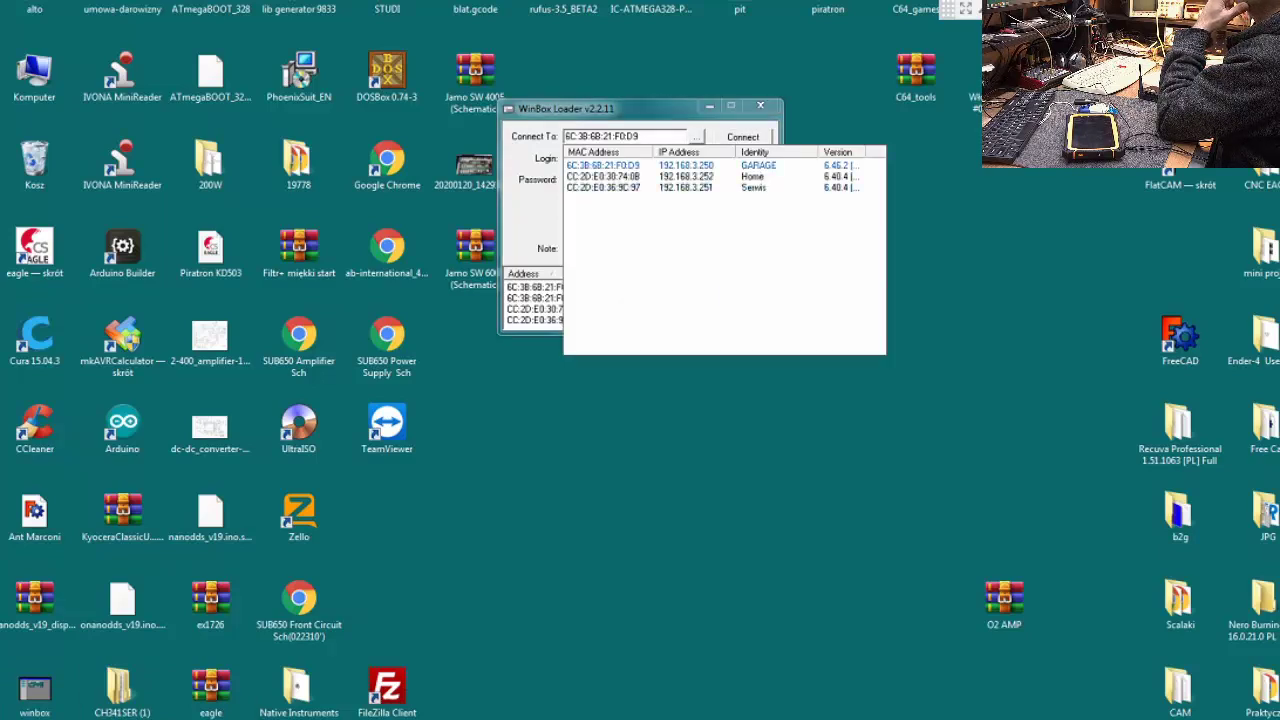
key("Return")
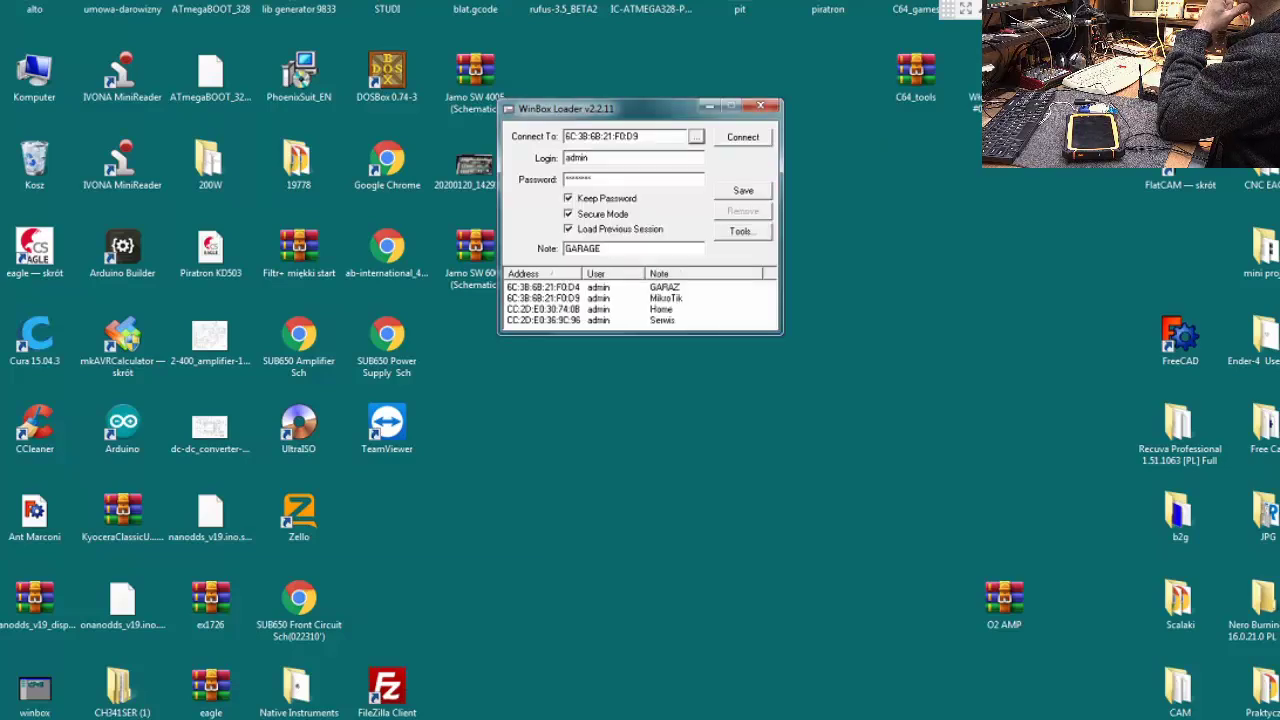
left_click(743, 190)
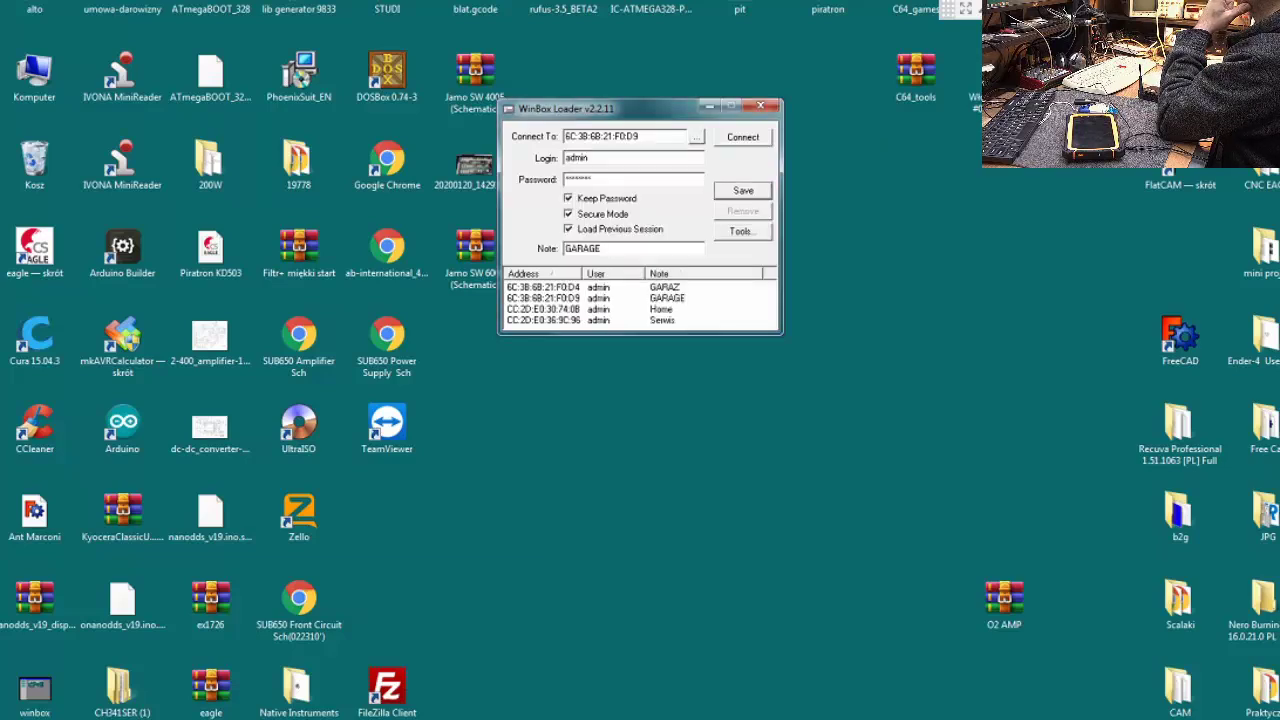
- Remove the old GARAZ saved entry and connect to GARAGE
left_click(580, 287)
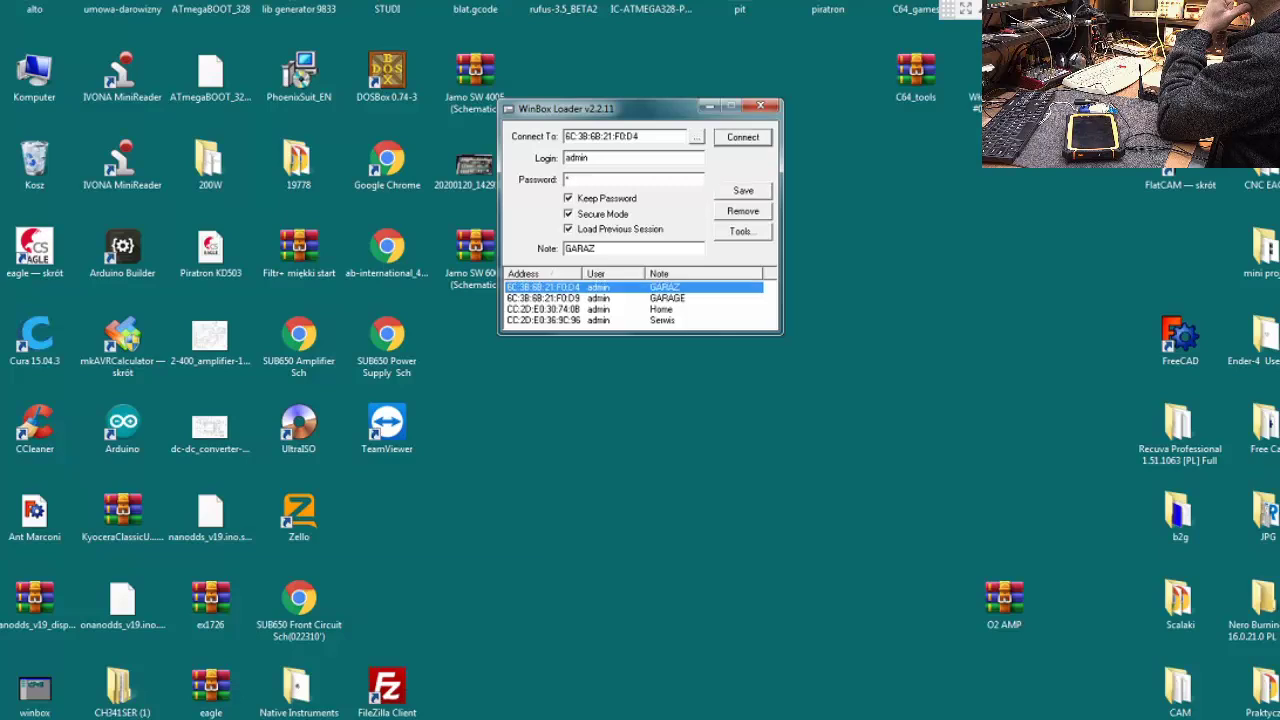
left_click(743, 211)
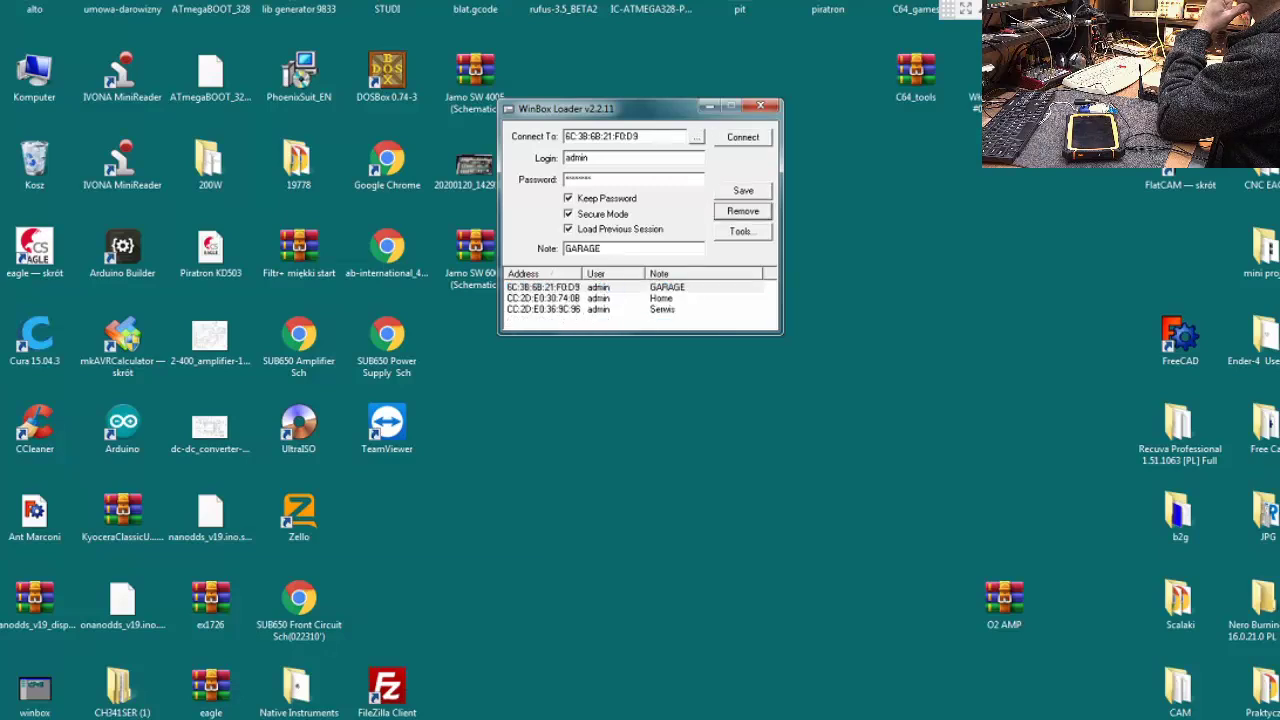
key("Return")
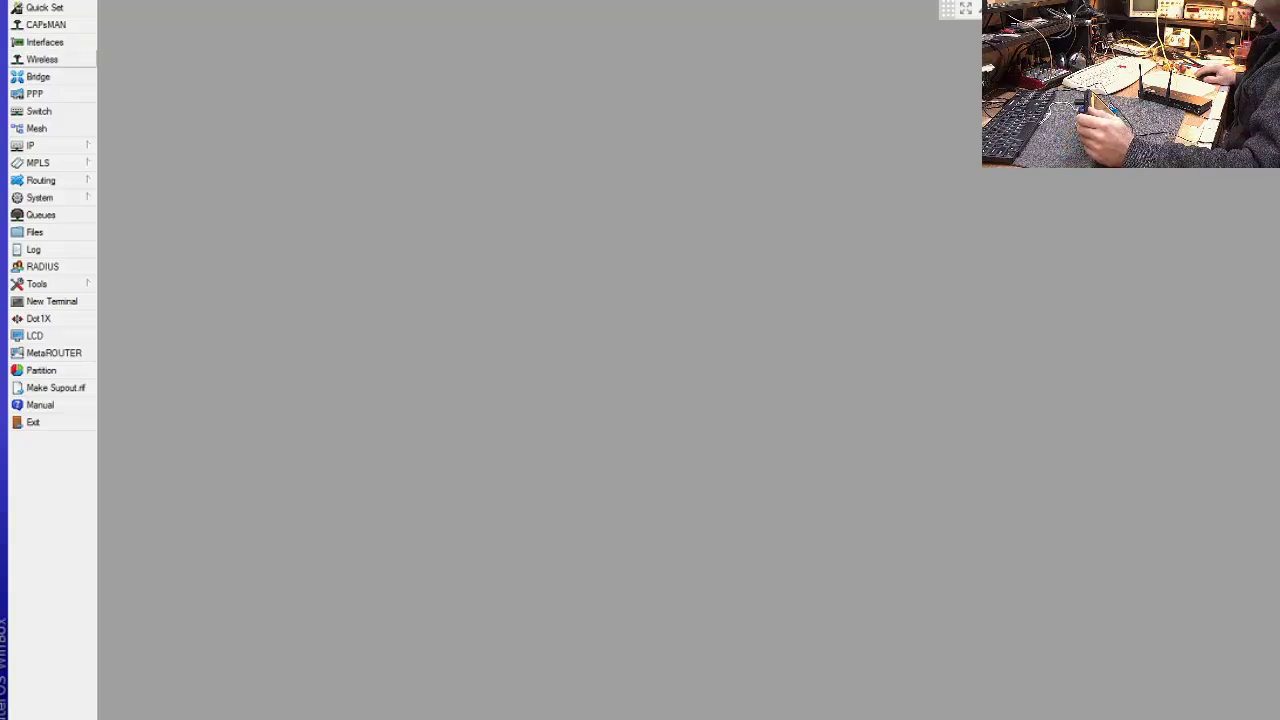
- Open Wireless Tables and select the wlan1 interface
left_click(42, 59)
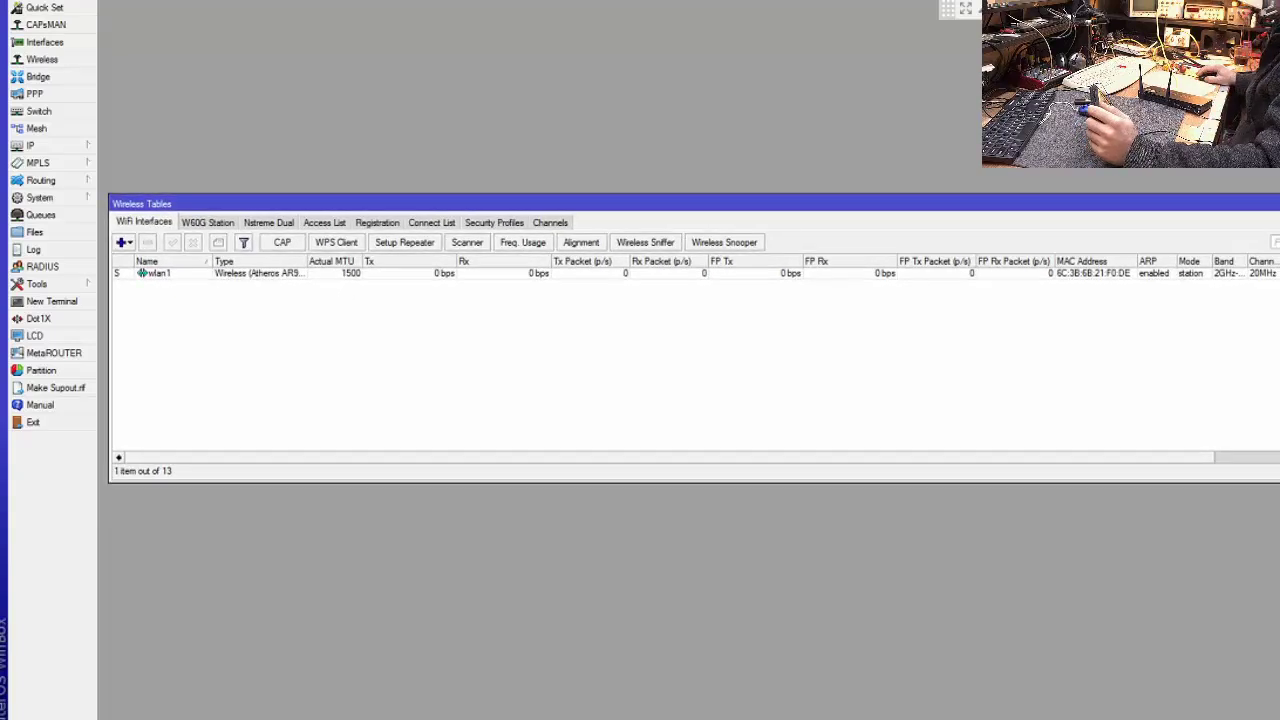
left_click(142, 272)
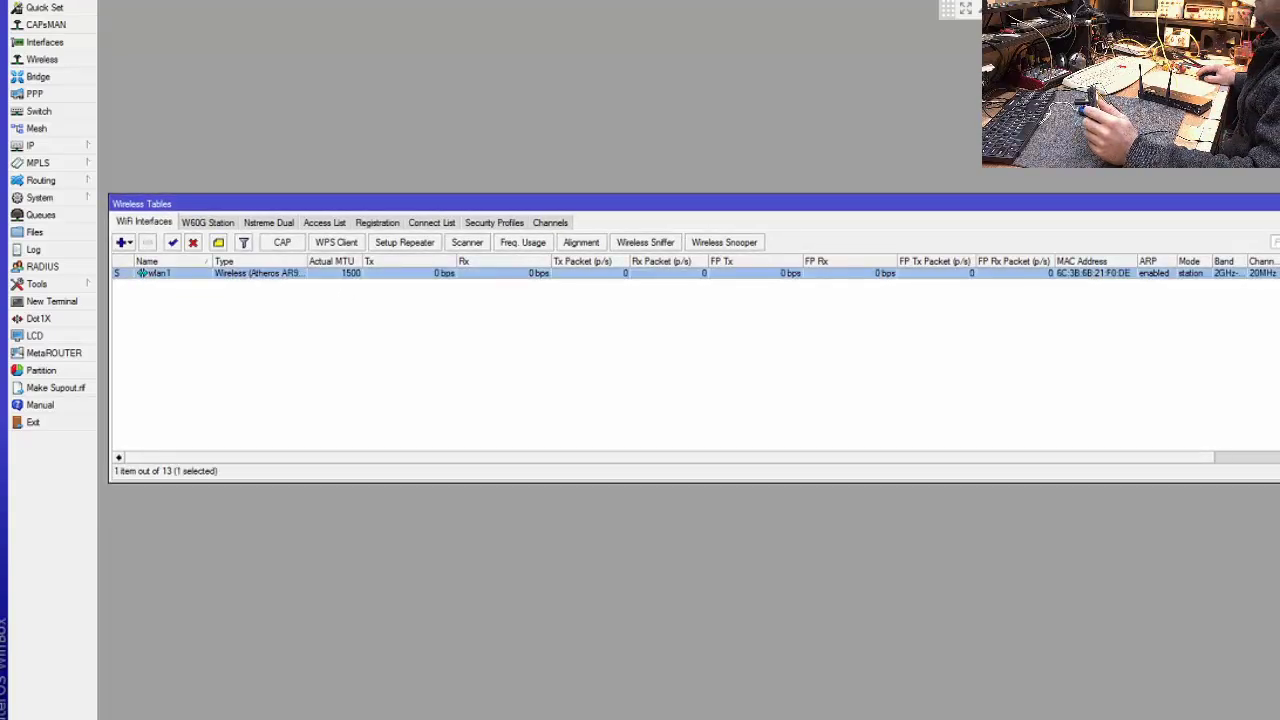
- Set wlan1 mode to ap bridge and band to 2GHz-B/G/N
double_click(142, 272)
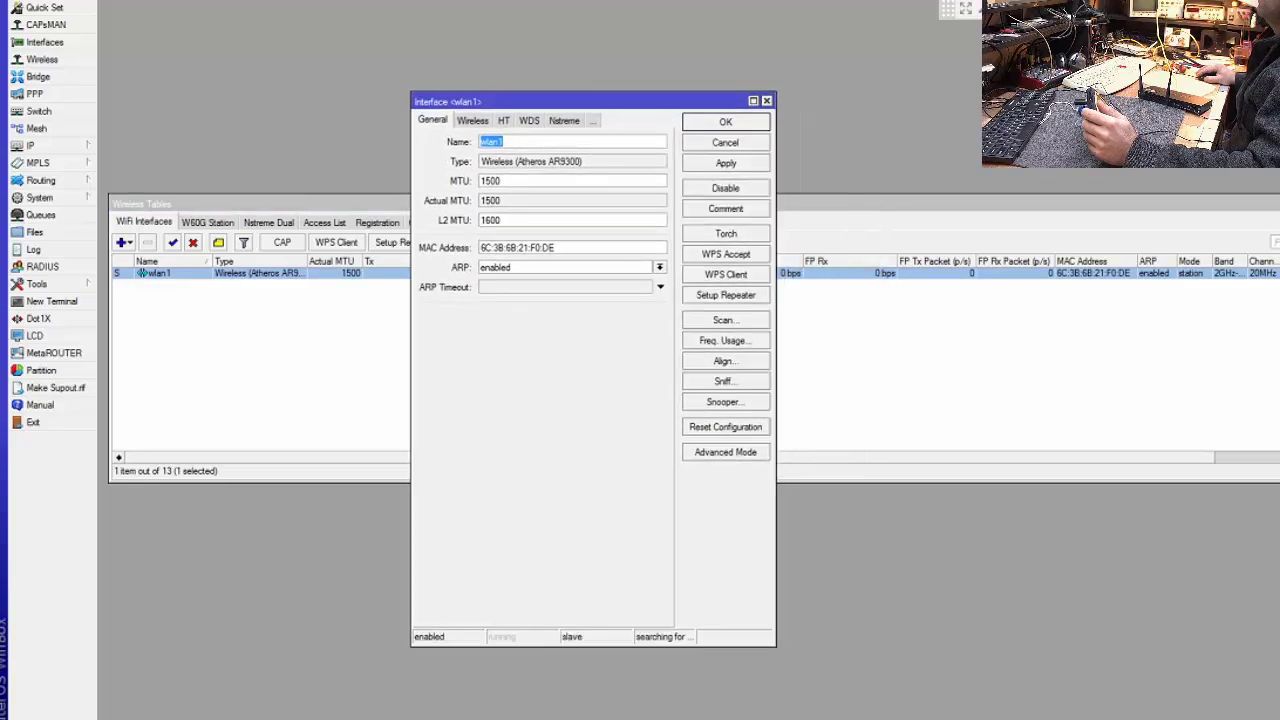
key("ctrl+Tab")
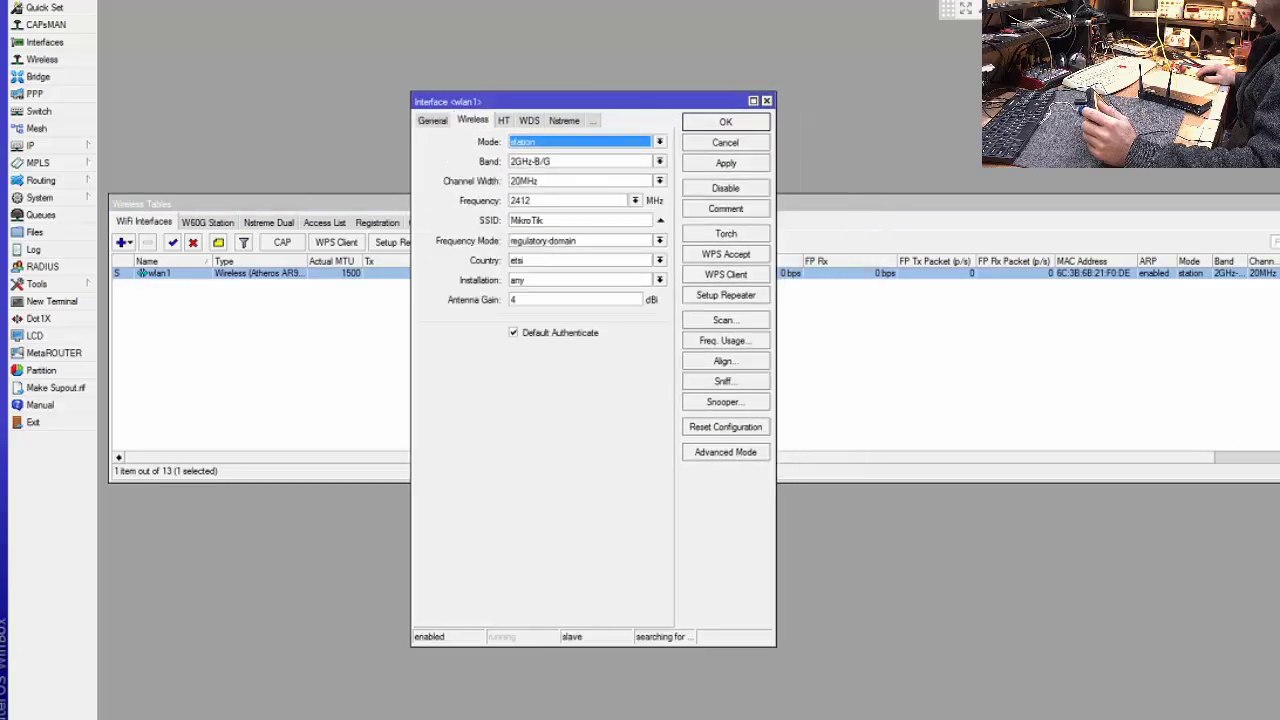
type("ap")
key("Return")
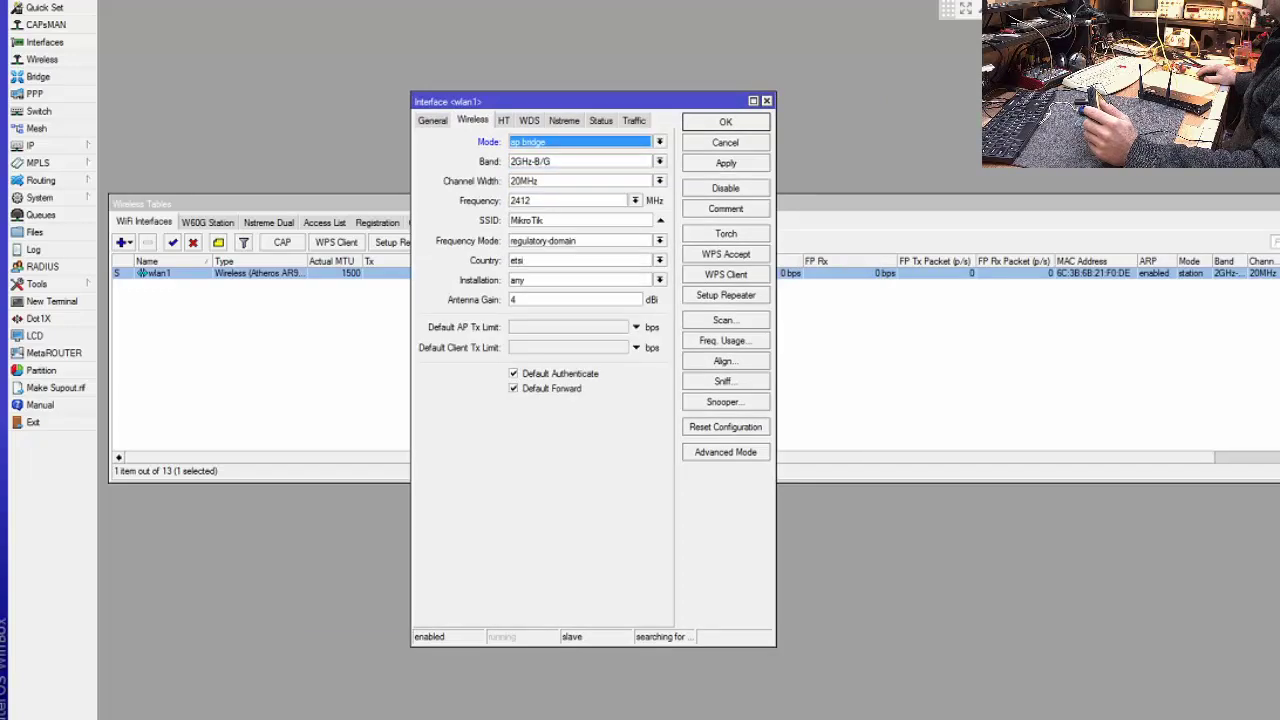
key("alt+Down")
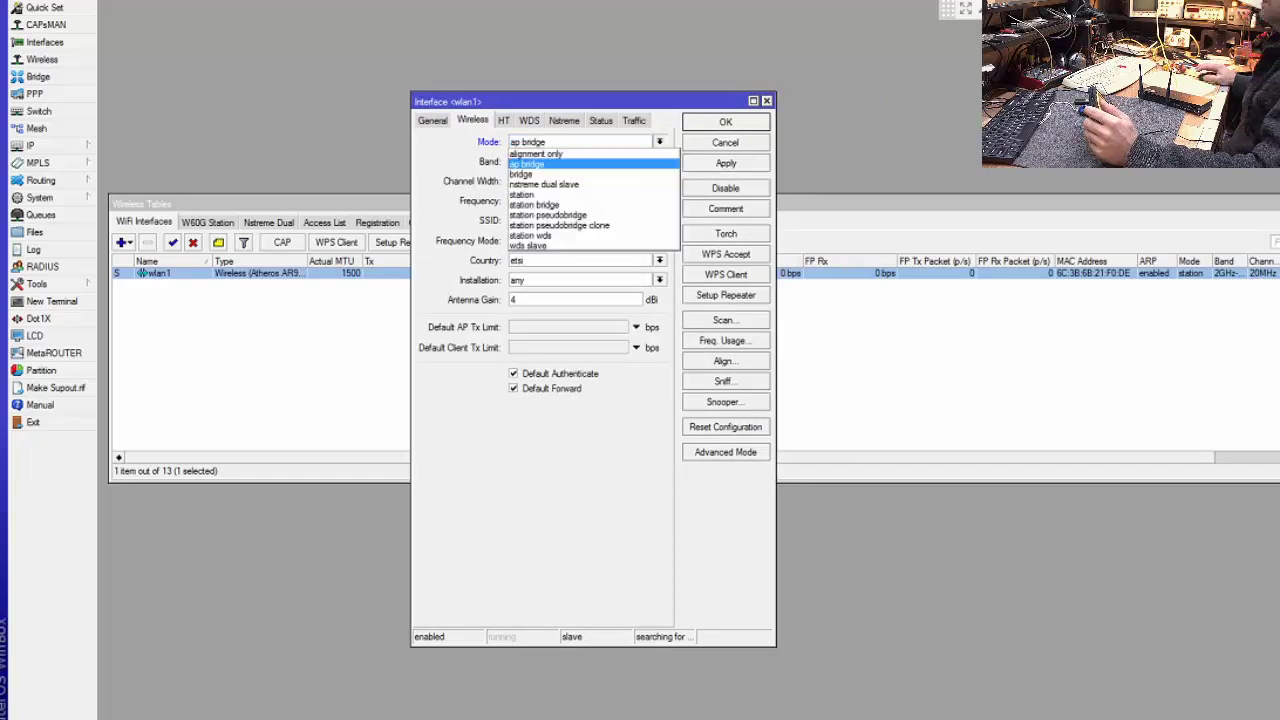
key("Escape")
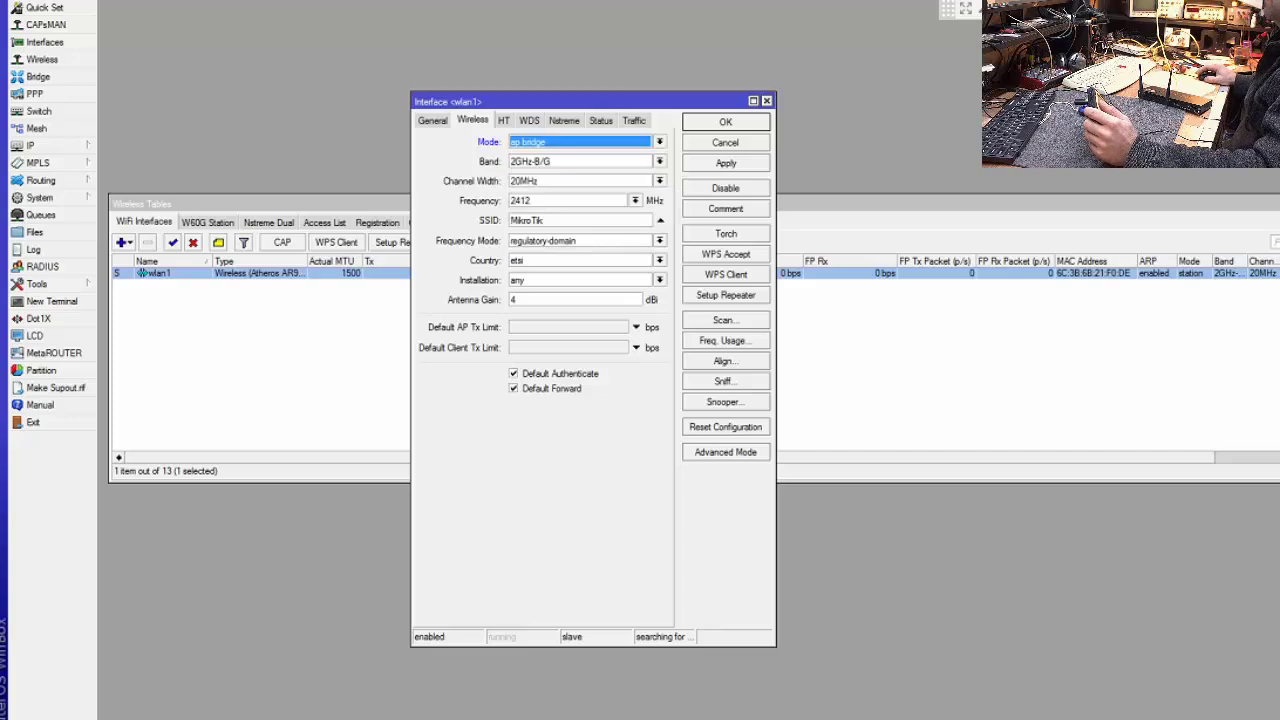
key("Tab")
key("alt+Down")
key("Down")
key("Down")
key("Down")
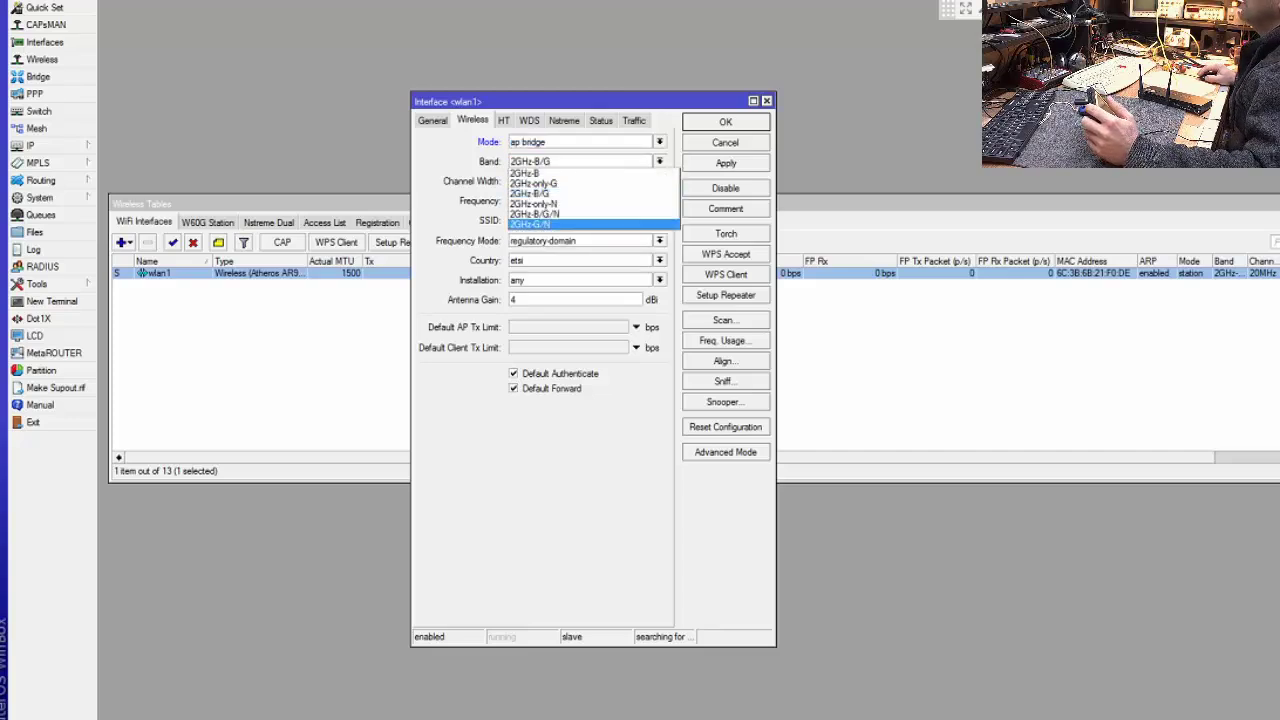
key("Up")
key("Return")
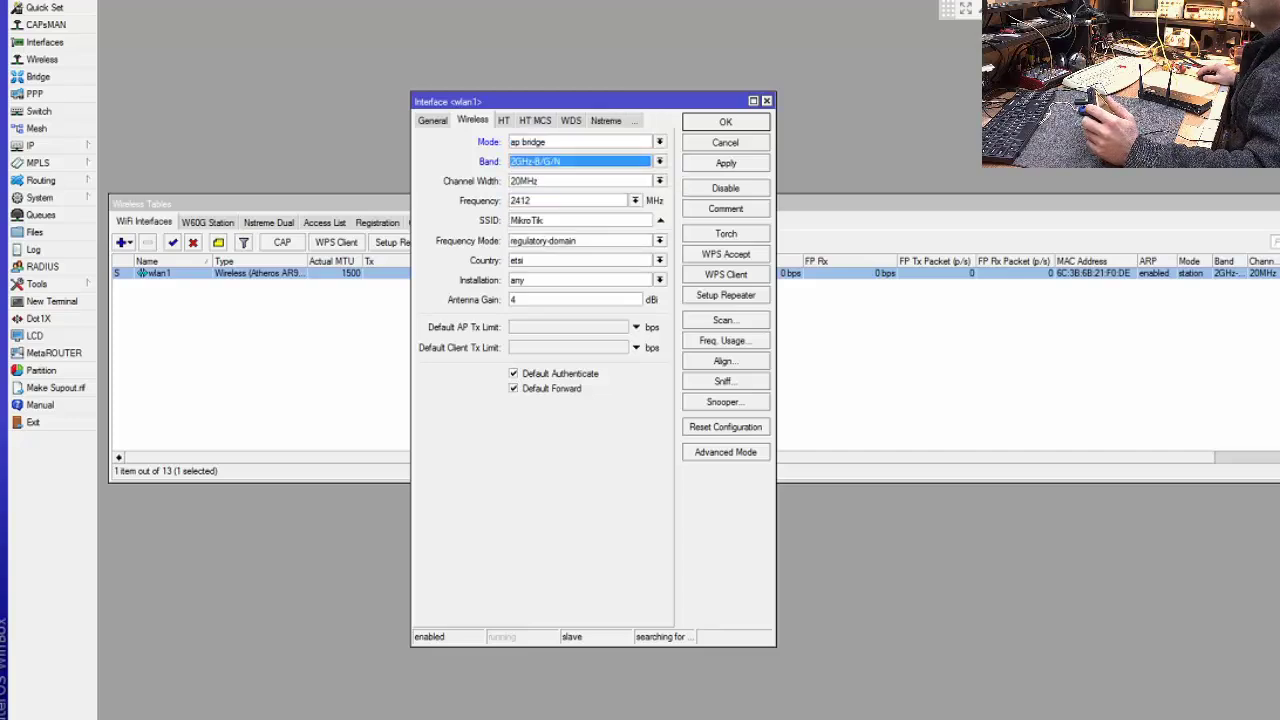
- Set wlan1 channel width to 20/40MHz XX and frequency to auto
key("Tab")
key("alt+Down")
key("Down")
key("Down")
key("Down")
key("Down")
key("Down")
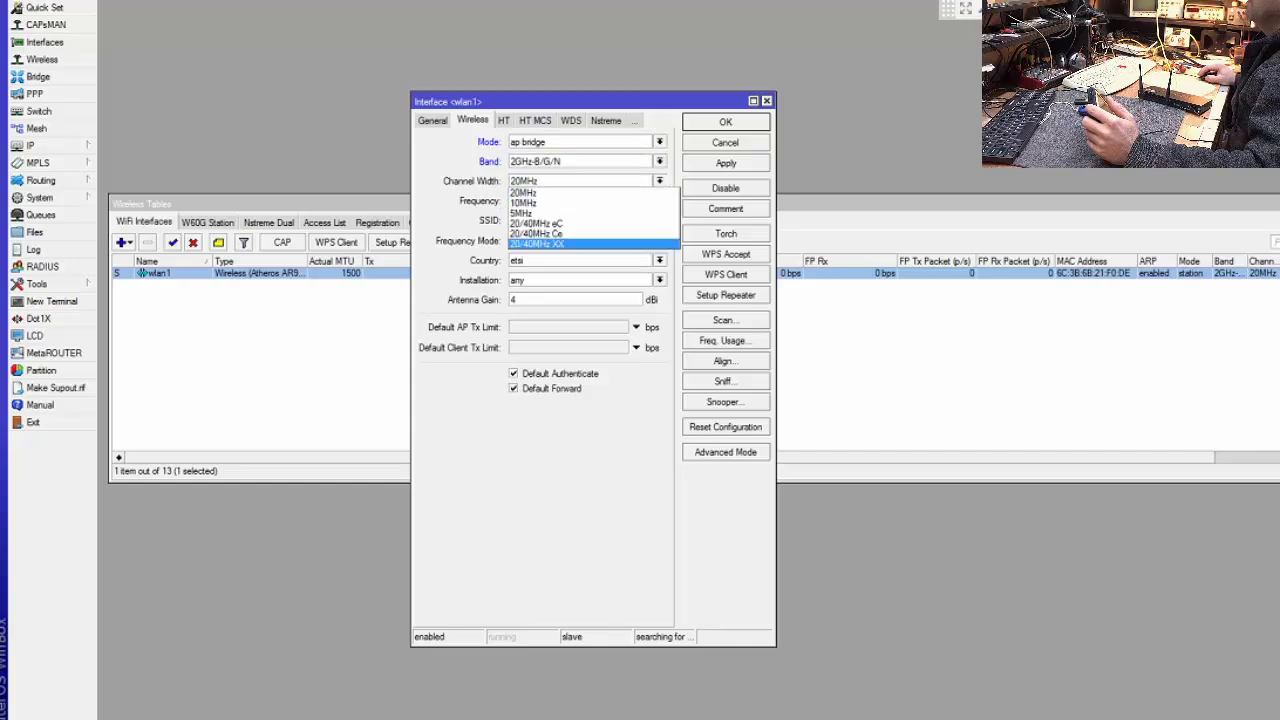
key("Up")
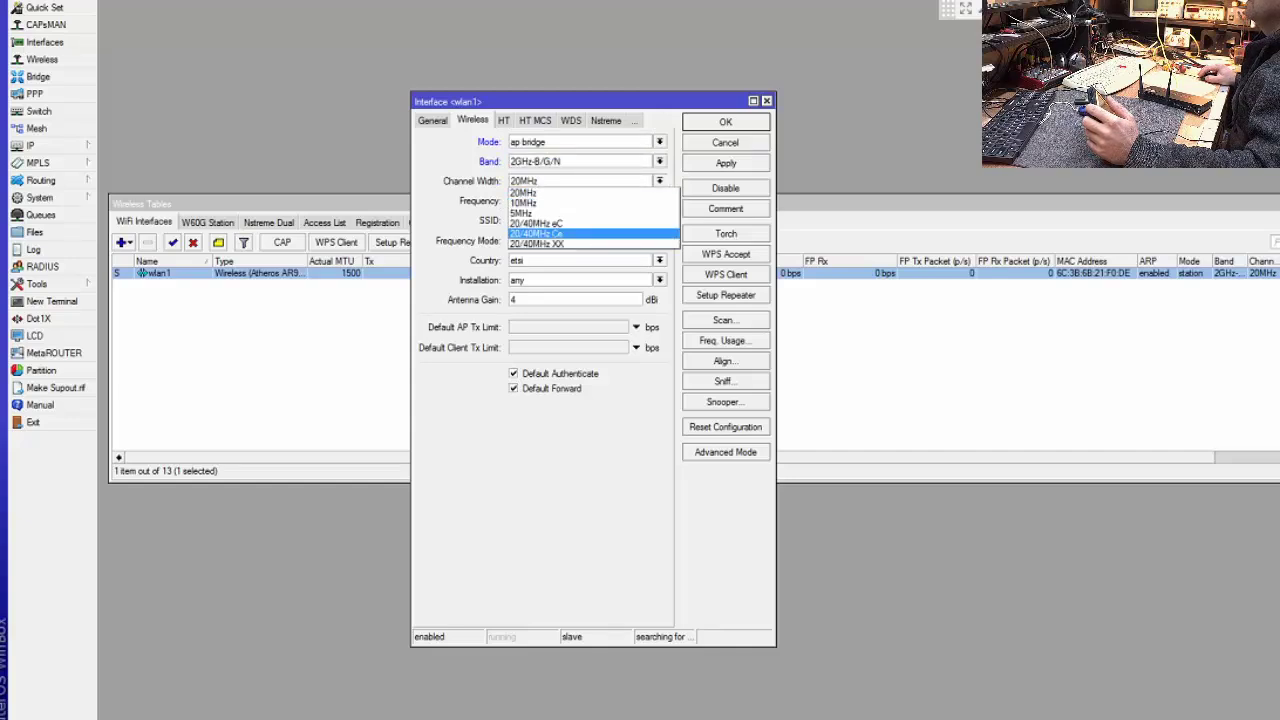
key("Return")
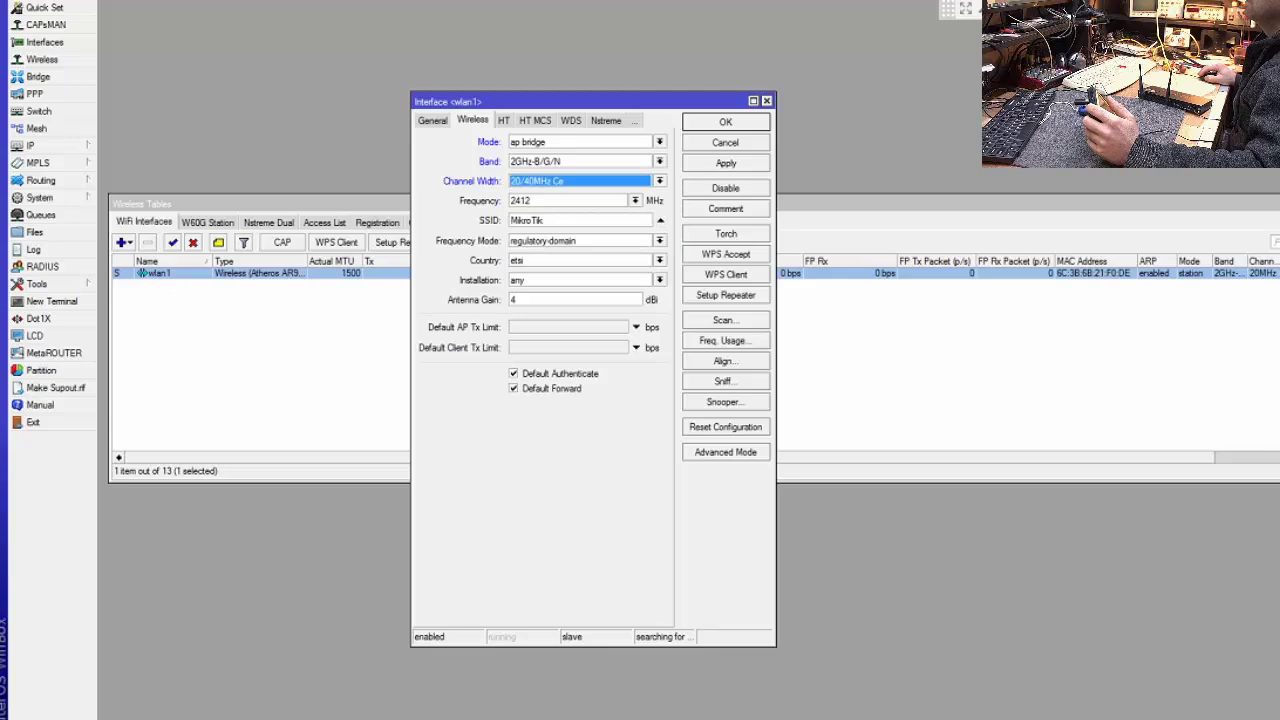
key("alt+Down")
key("Down")
key("Down")
key("Down")
key("Down")
key("Down")
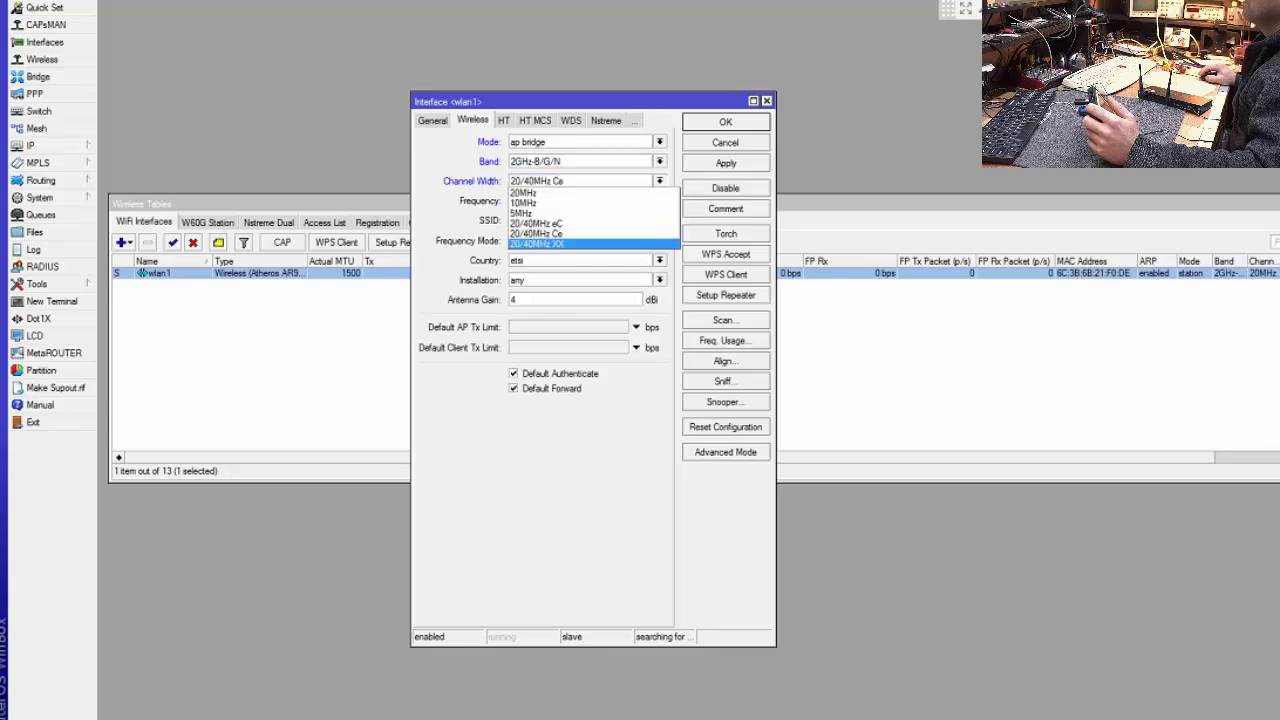
key("Return")
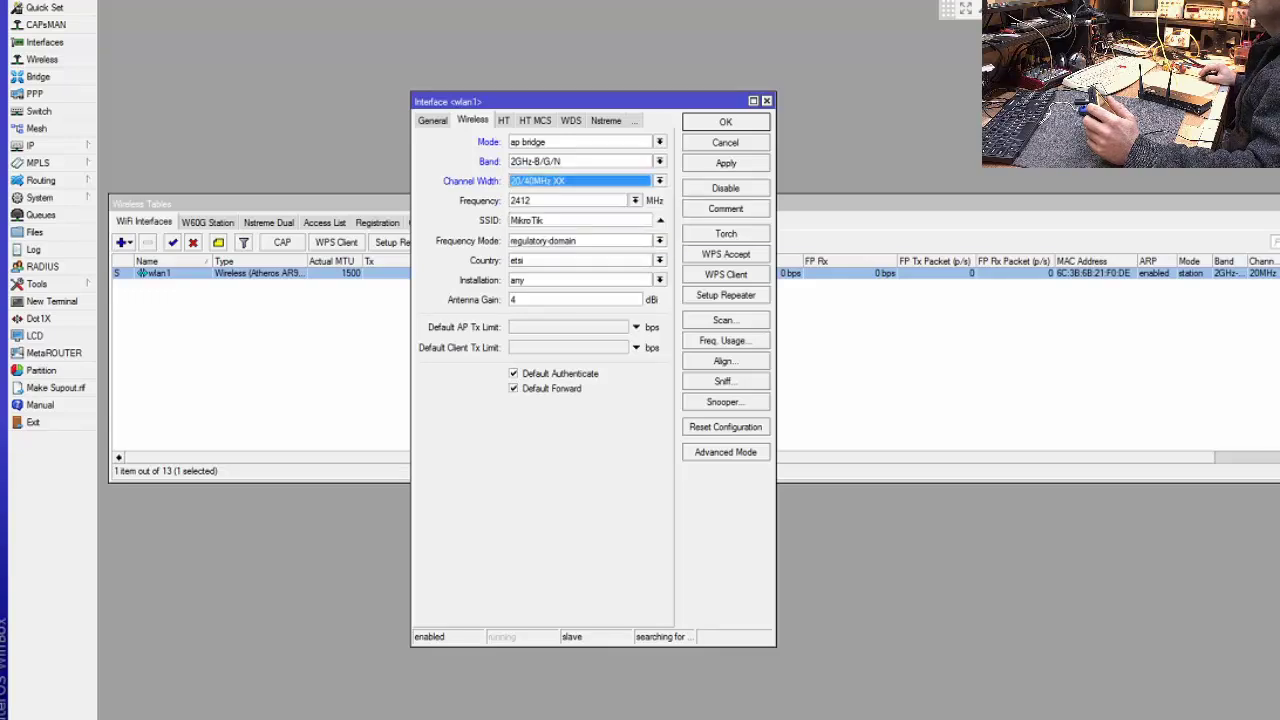
key("Tab")
key("alt+Down")
key("Down")
key("Down")
key("Down")
key("Down")
key("Down")
key("Down")
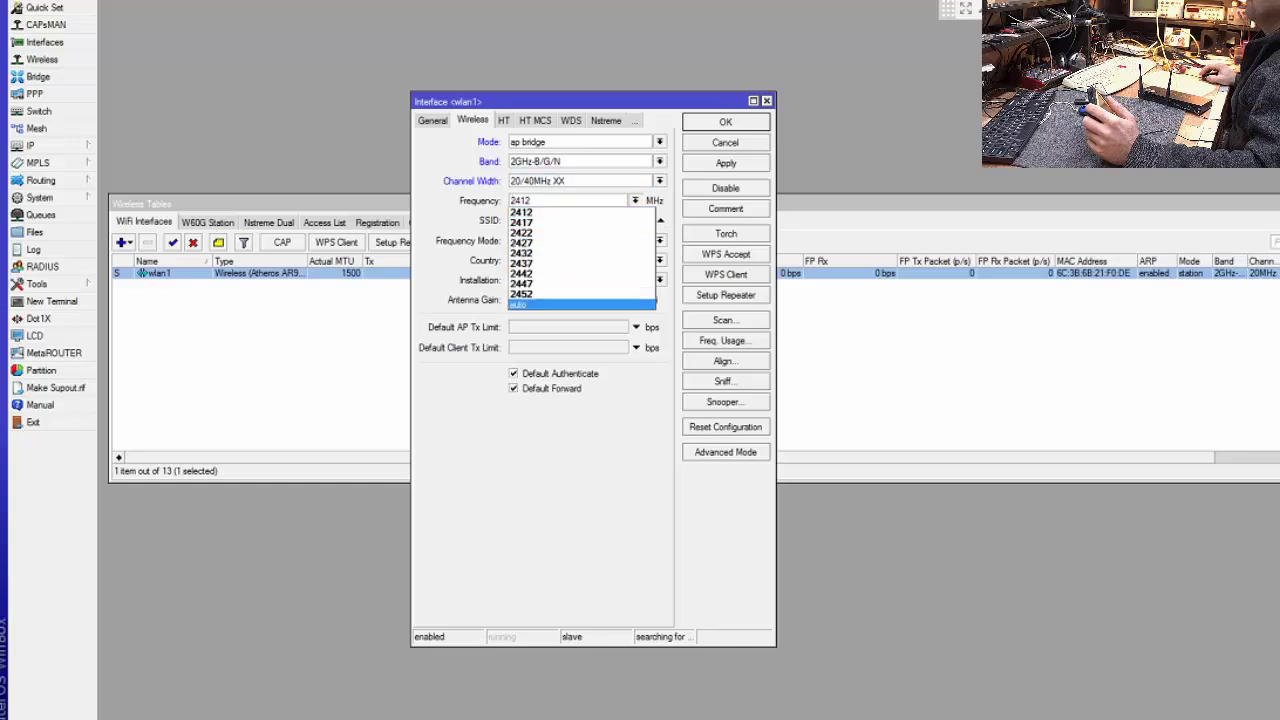
key("Down")
key("Down")
key("Down")
key("Return")
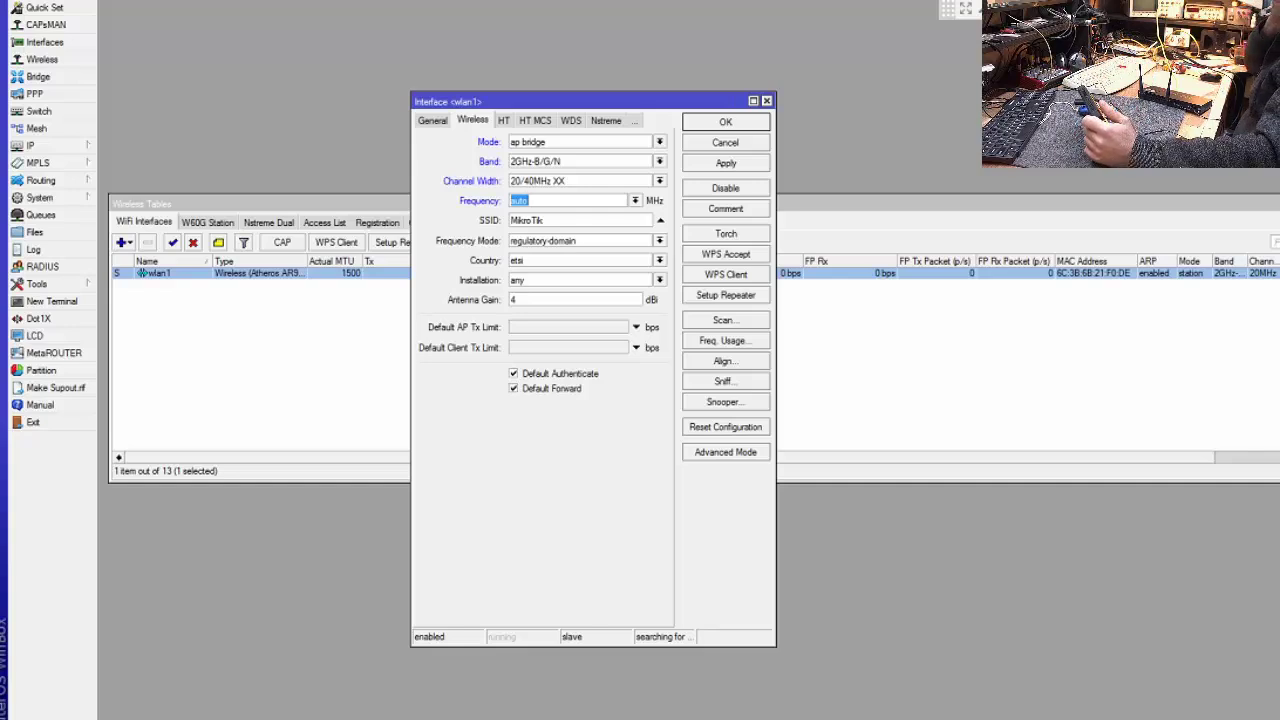
- Replace the wlan1 SSID 'MikroTik' with GARAGE in uppercase
key("Tab")
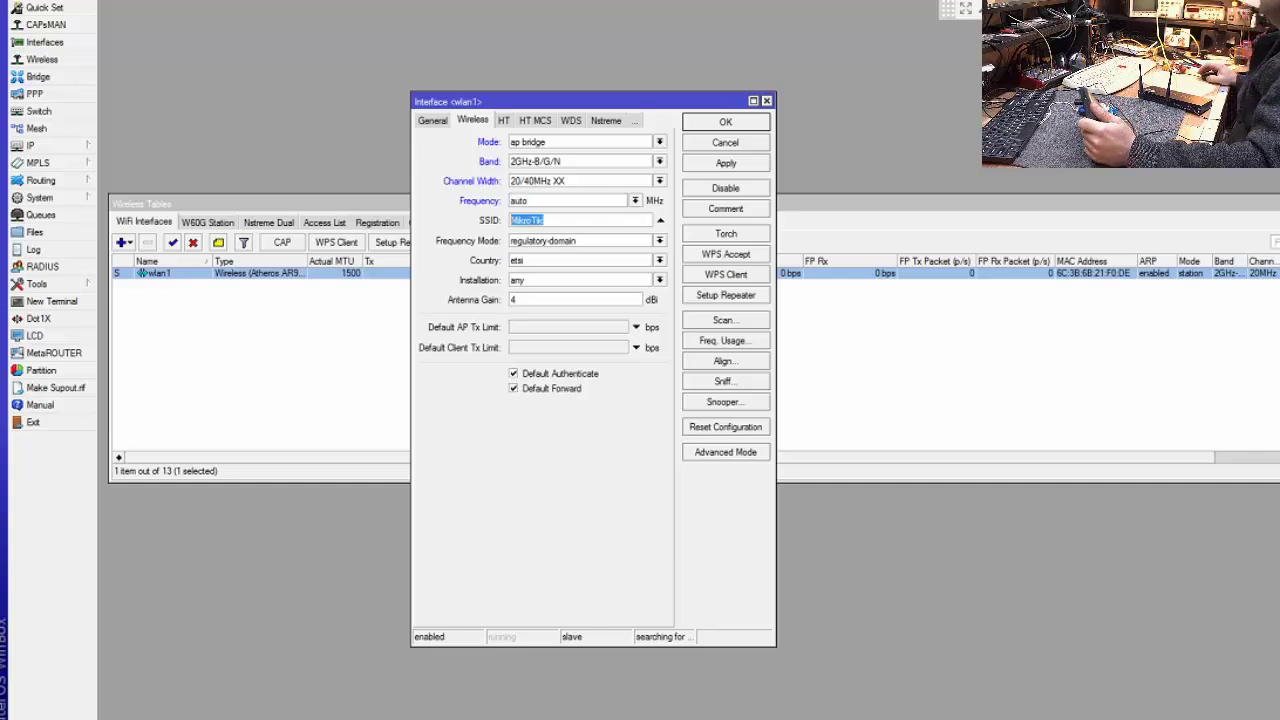
type("g")
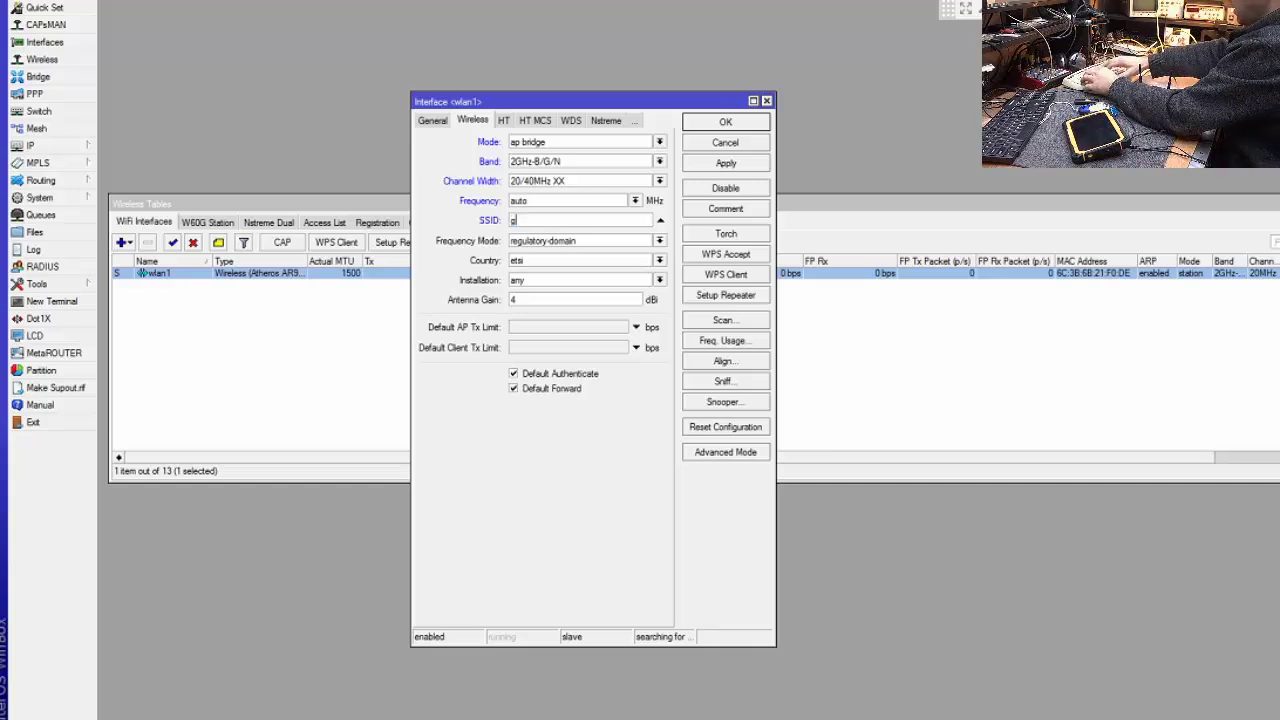
type("arage")
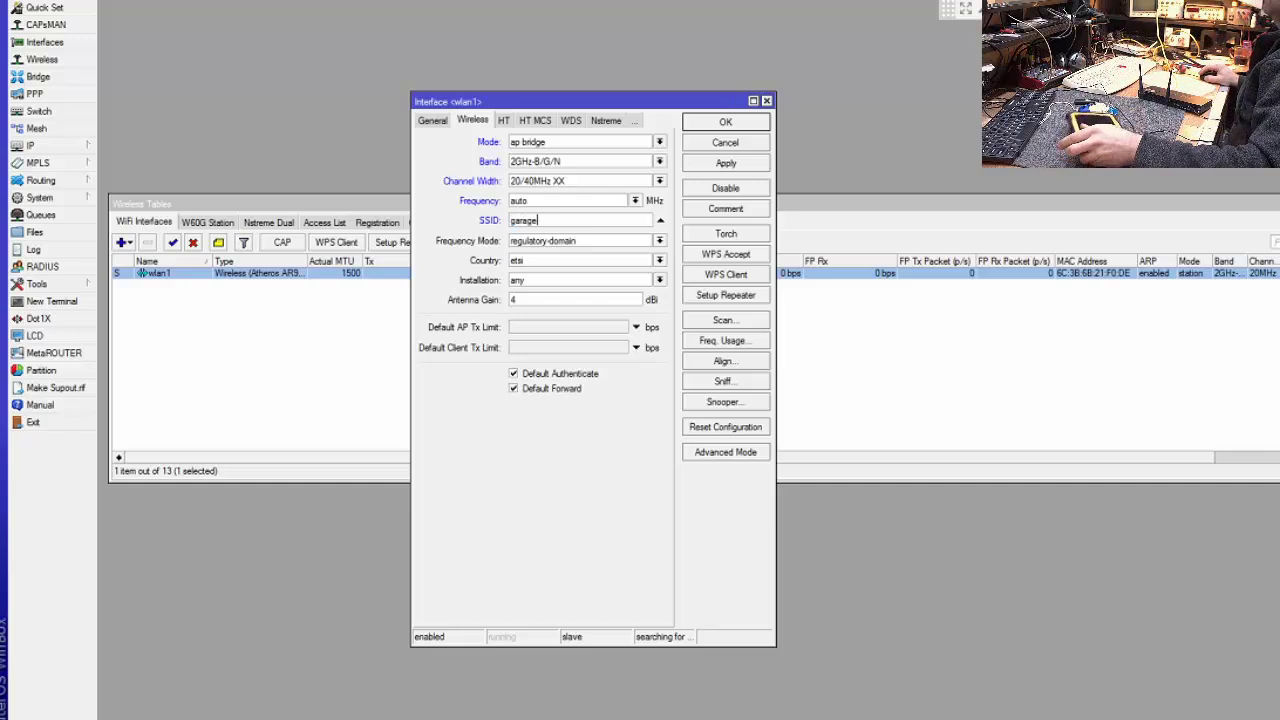
key("ctrl+a")
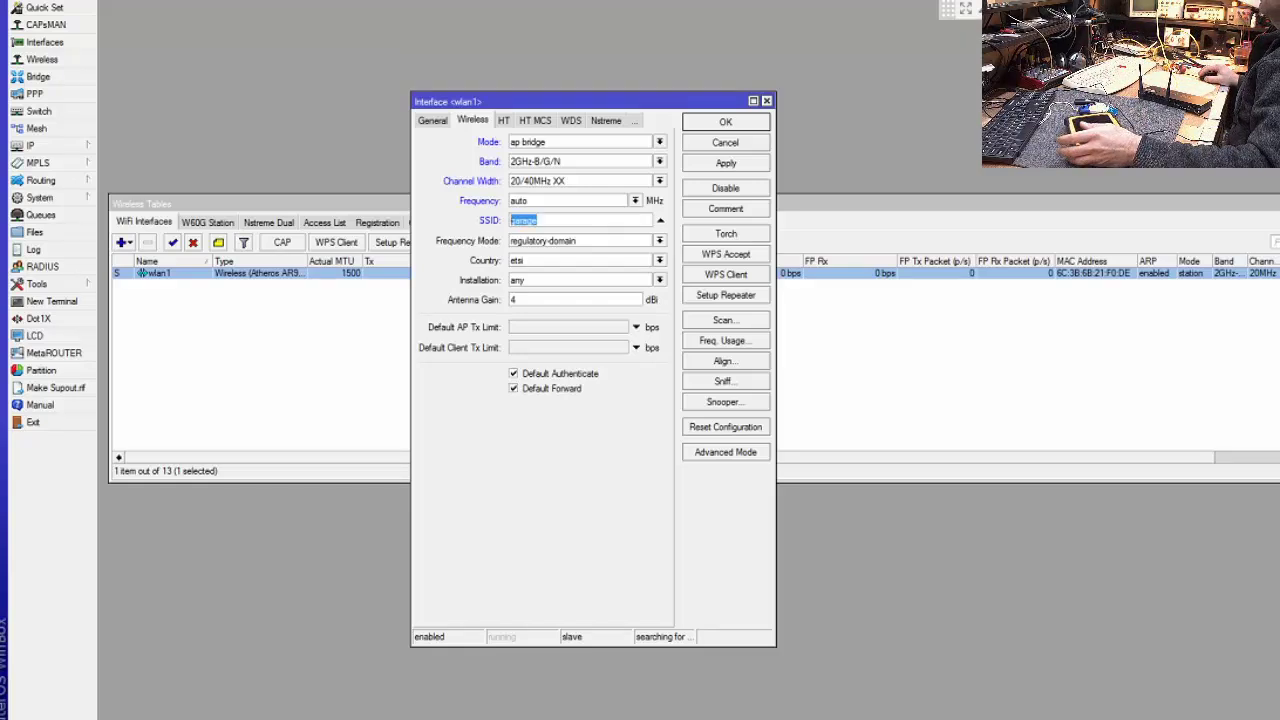
type("GARAGE")
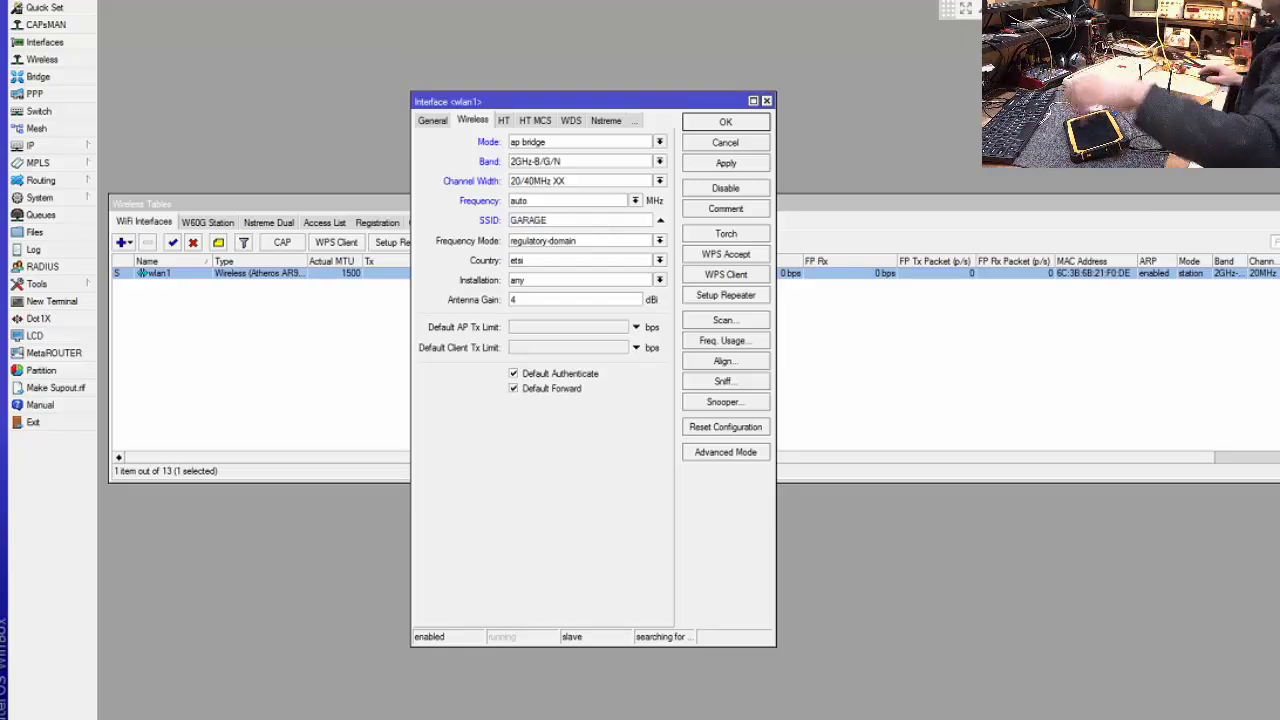
left_click(659, 241)
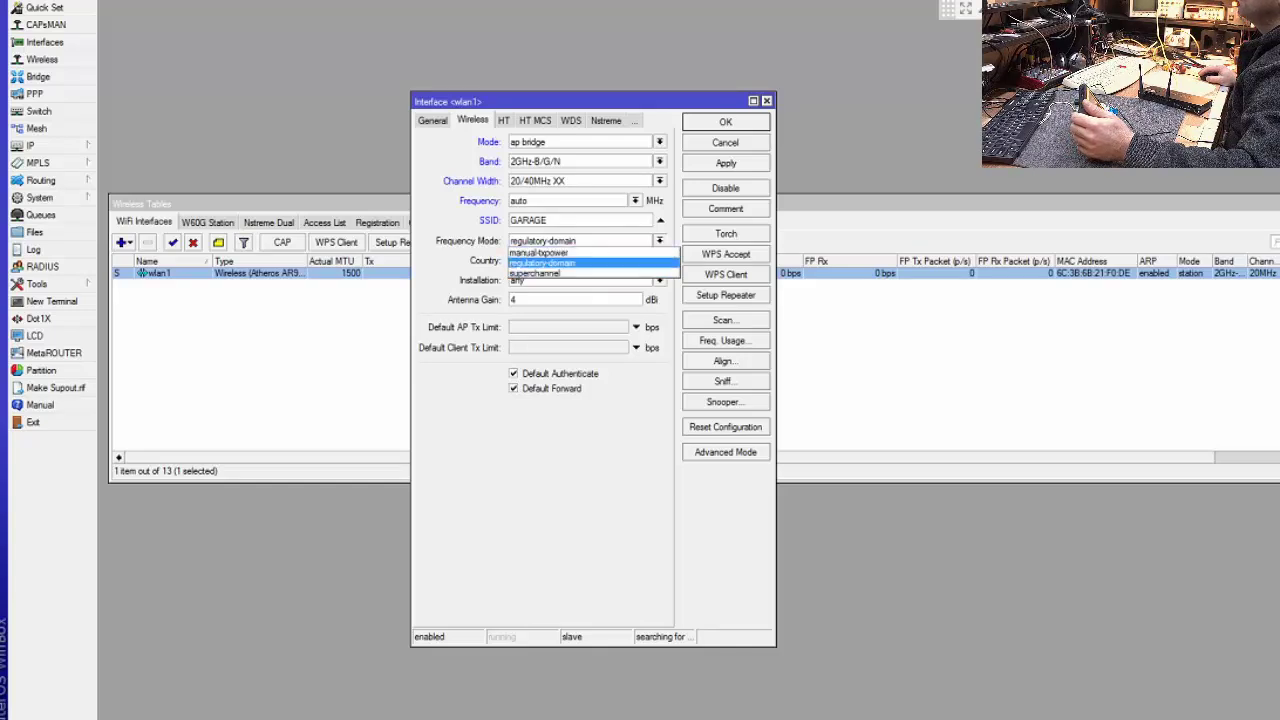
- Keep frequency mode regulatory-domain and leave the country set to etsi
key("Return")
key("Tab")
key("alt+Down")
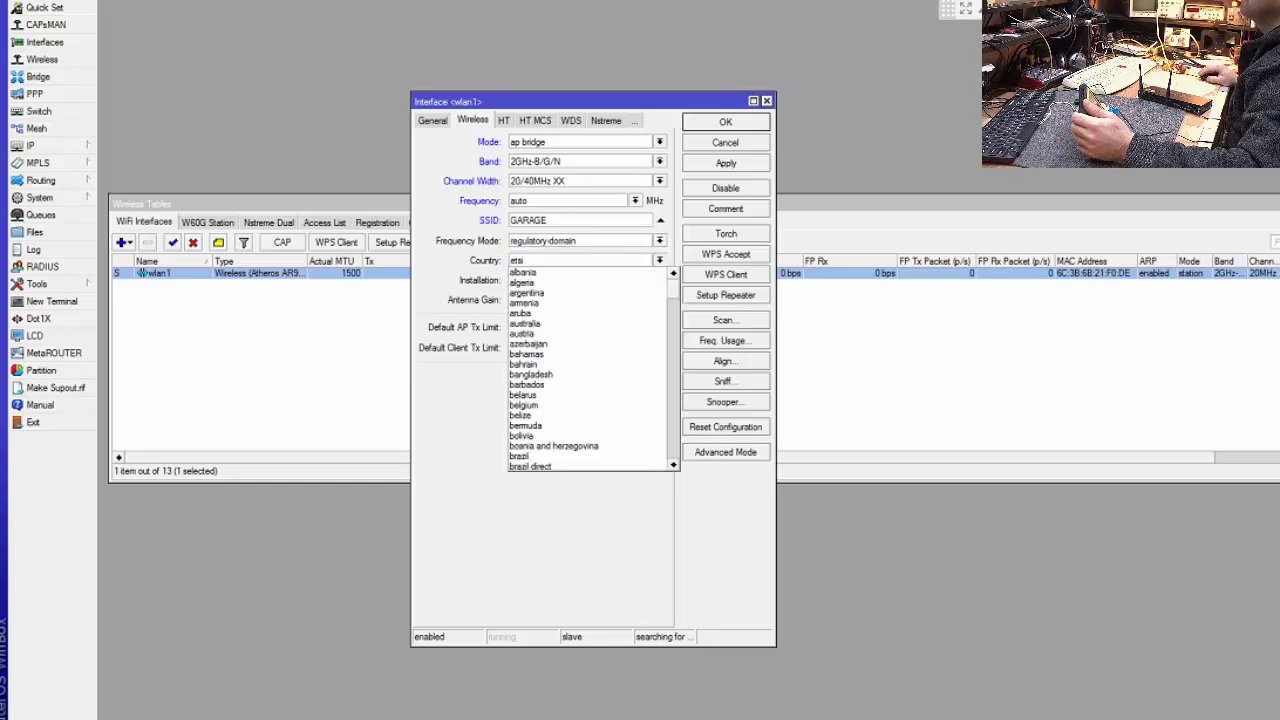
key("Down")
key("Down")
key("Down")
key("Down")
key("Down")
key("Down")
key("Down")
key("Down")
key("Down")
key("Down")
key("Down")
key("Down")
key("Down")
key("Down")
key("Down")
key("Down")
key("Down")
key("Down")
key("Down")
key("Down")
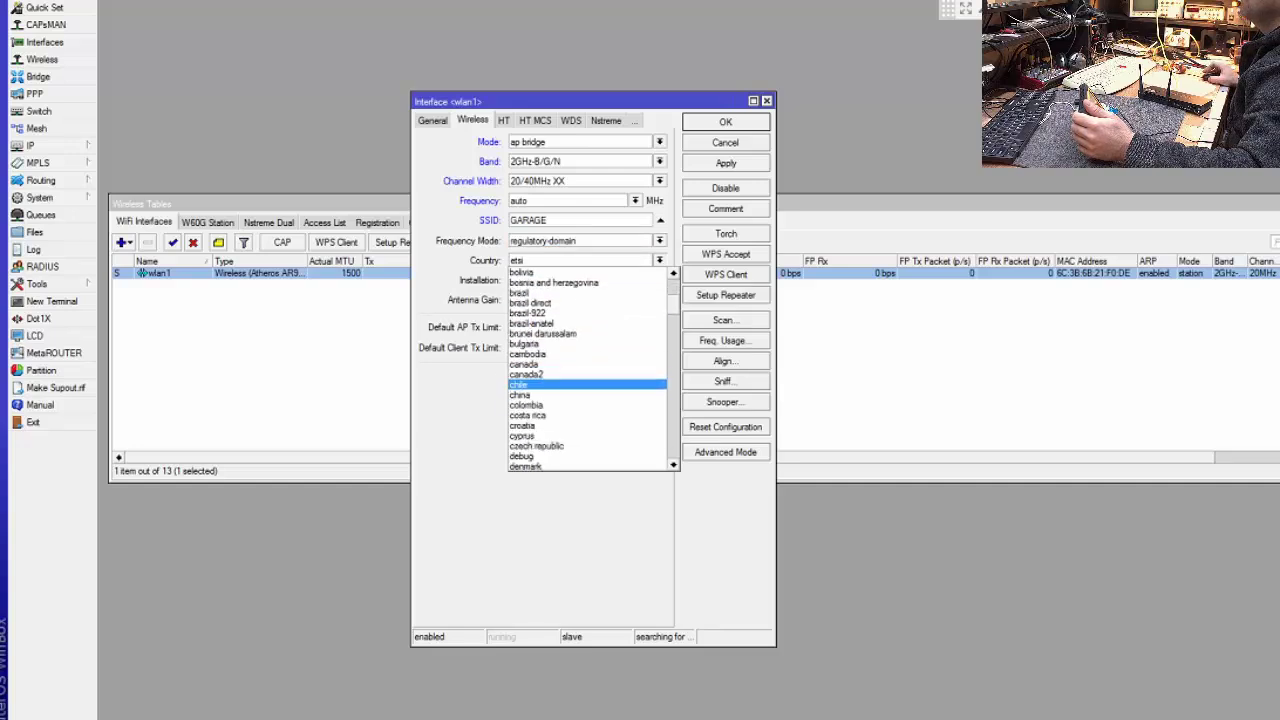
key("Up")
key("Up")
key("Up")
key("Up")
key("Up")
key("Up")
key("Up")
key("Up")
key("Up")
key("Up")
key("Up")
key("Up")
key("Up")
key("Up")
key("Up")
key("Up")
key("Up")
key("Up")
key("Up")
key("Up")
key("Up")
key("Up")
key("Up")
key("Up")
key("Up")
key("Down")
key("Down")
key("Down")
key("Down")
key("Down")
key("Down")
key("Down")
key("Down")
key("Down")
key("Down")
key("Down")
key("Down")
key("Down")
key("Down")
key("Down")
key("Down")
key("Down")
key("Down")
key("Down")
key("Down")
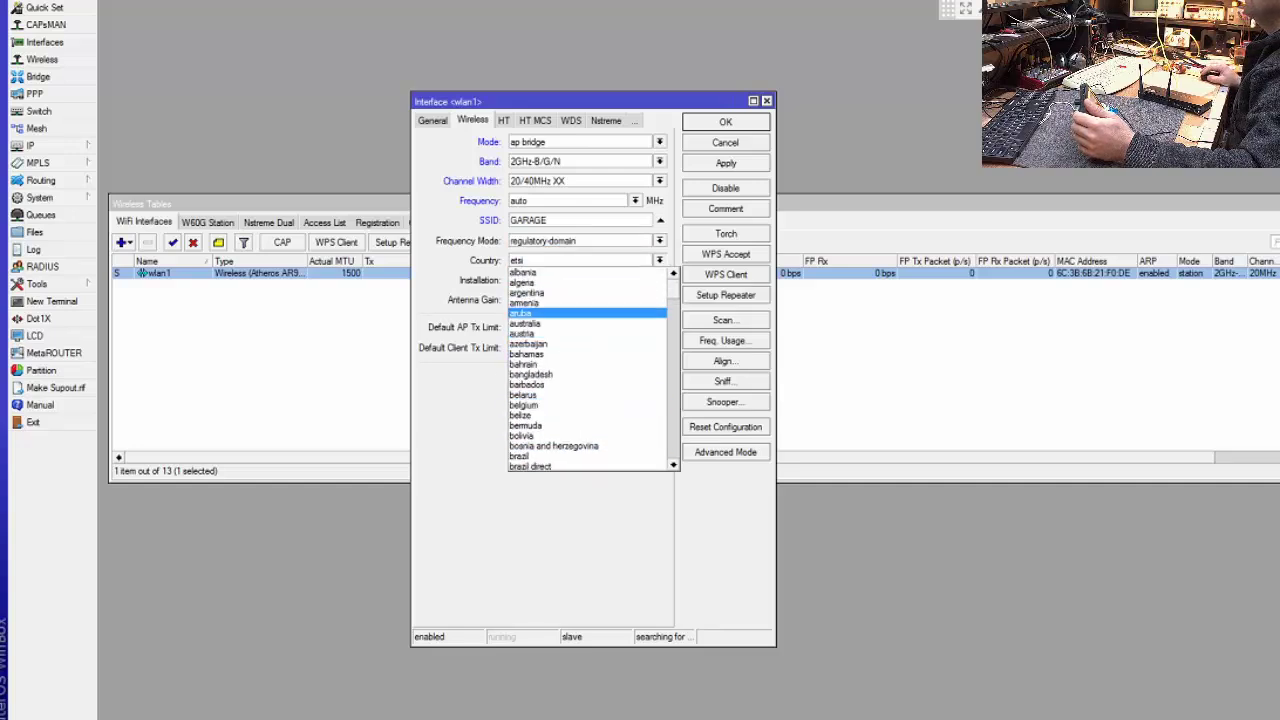
key("Down")
key("Down")
key("Down")
key("Down")
key("Down")
key("Down")
key("Down")
key("Down")
key("Down")
key("Down")
key("Down")
key("Down")
key("Down")
key("Down")
key("Down")
key("Down")
key("Down")
key("Down")
key("Down")
key("Down")
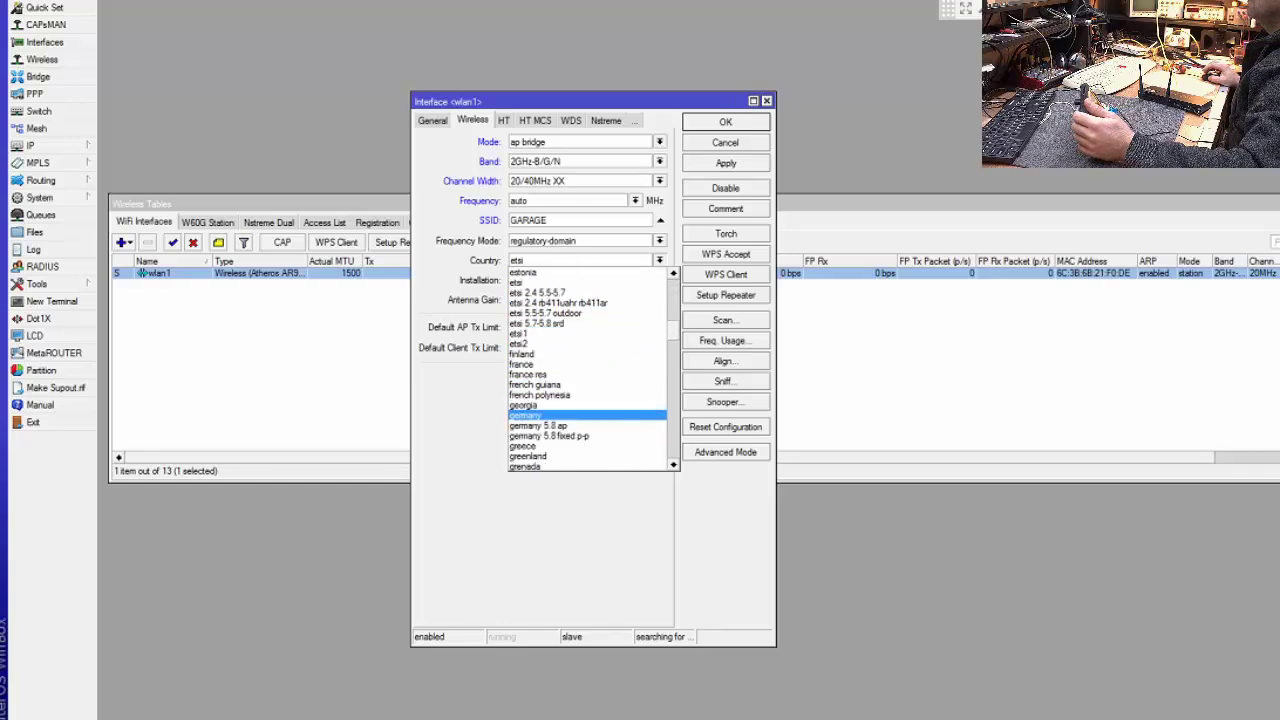
key("Up")
key("Up")
key("Up")
key("Up")
key("Up")
key("Up")
key("Up")
key("Up")
key("Up")
key("Up")
key("Up")
key("Up")
key("Up")
key("Up")
key("Up")
key("Up")
key("Up")
key("Up")
key("Up")
key("Up")
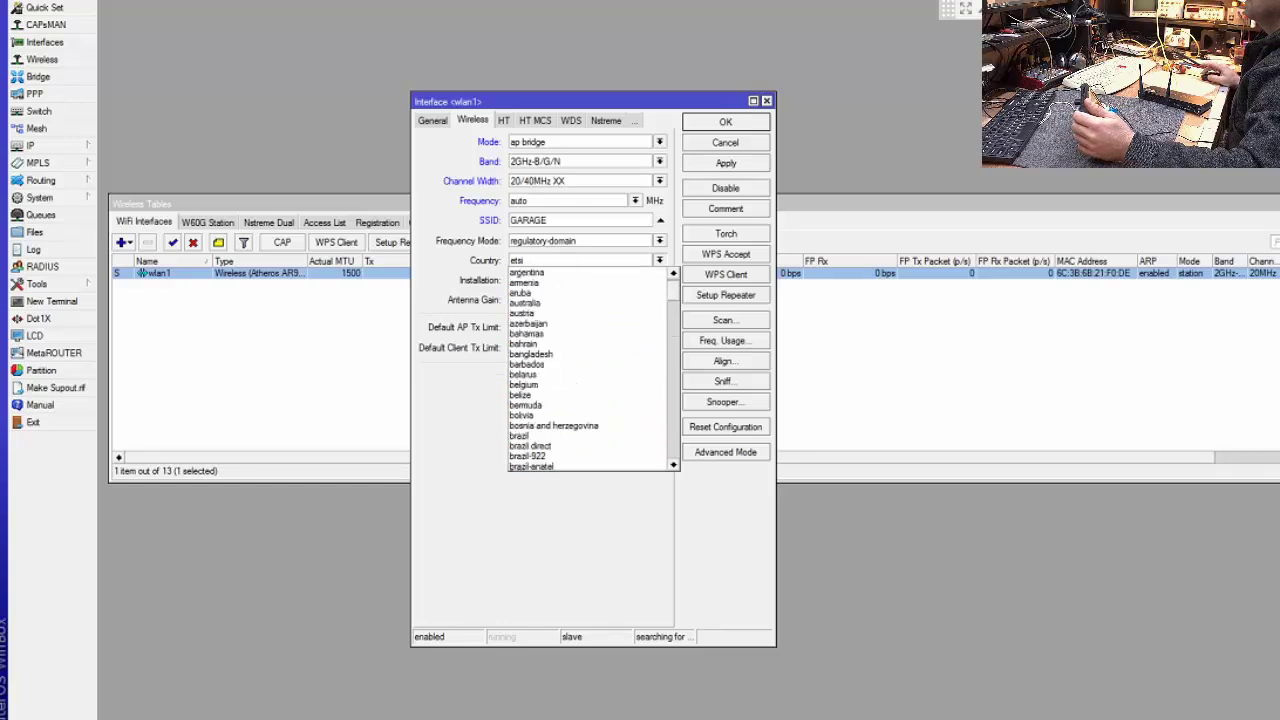
key("Up")
key("Escape")
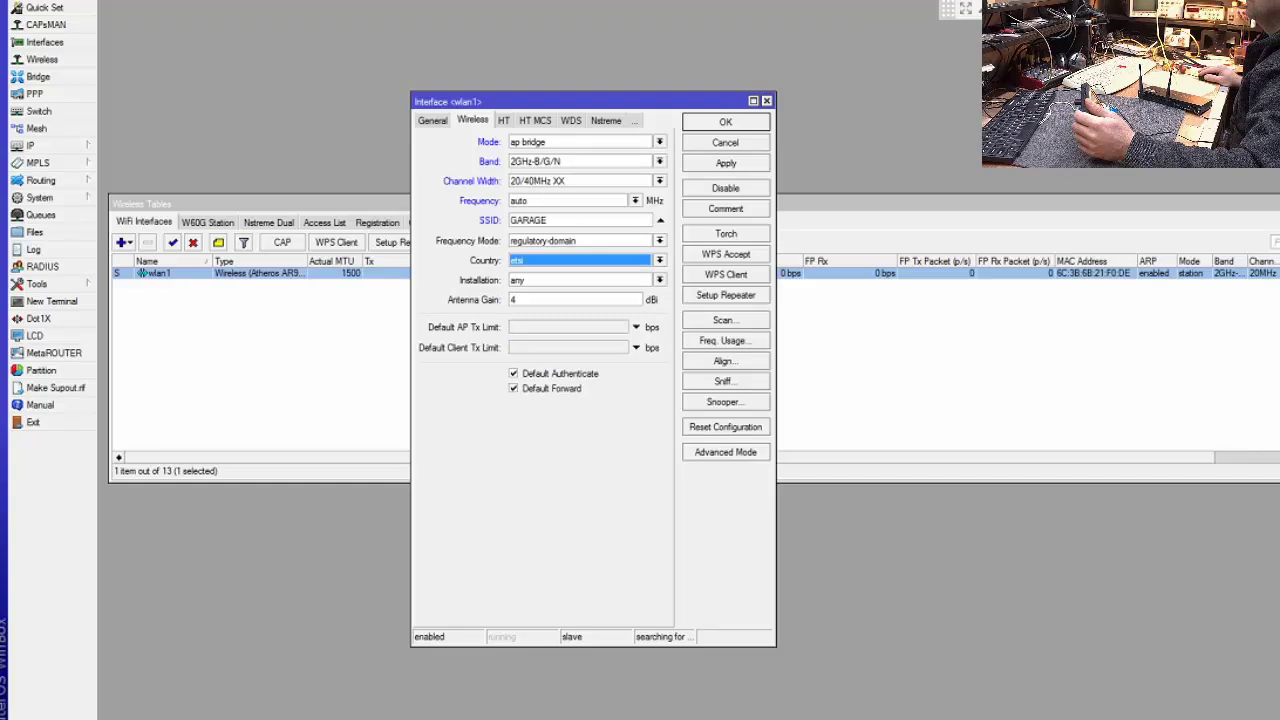
key("alt+Down")
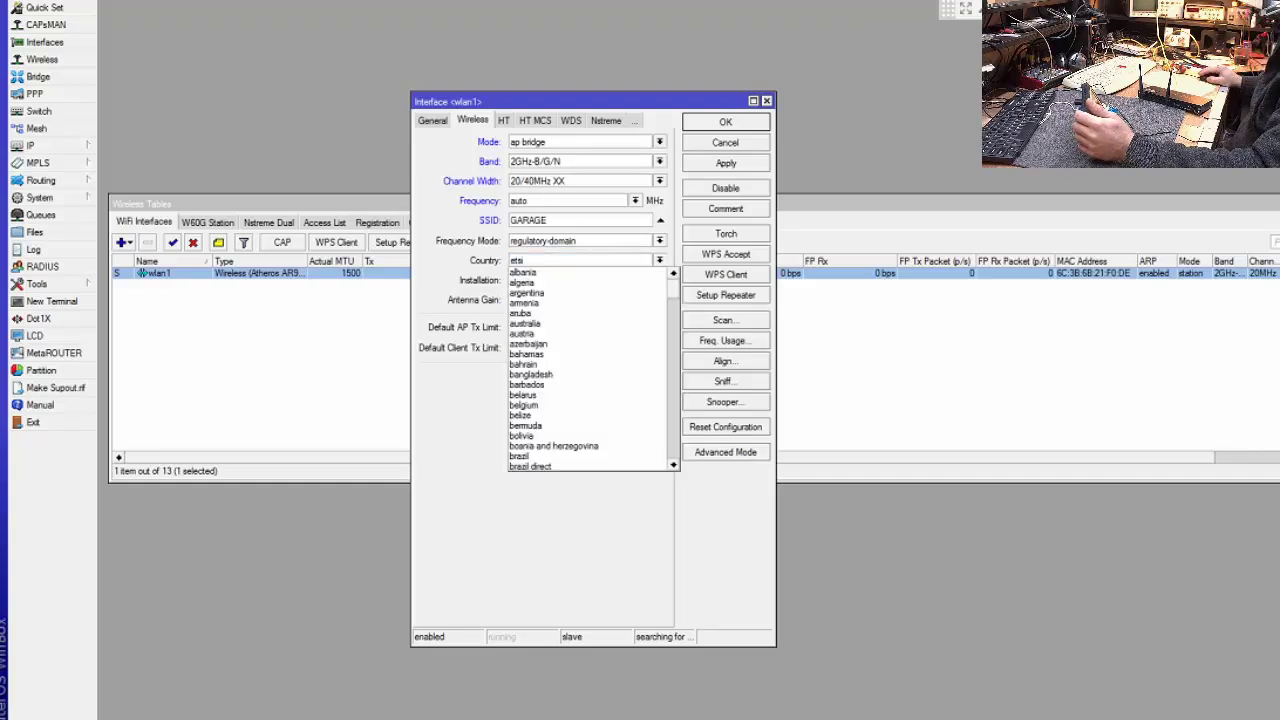
scroll(587, 368, "down", 1)
scroll(587, 368, "up", 2)
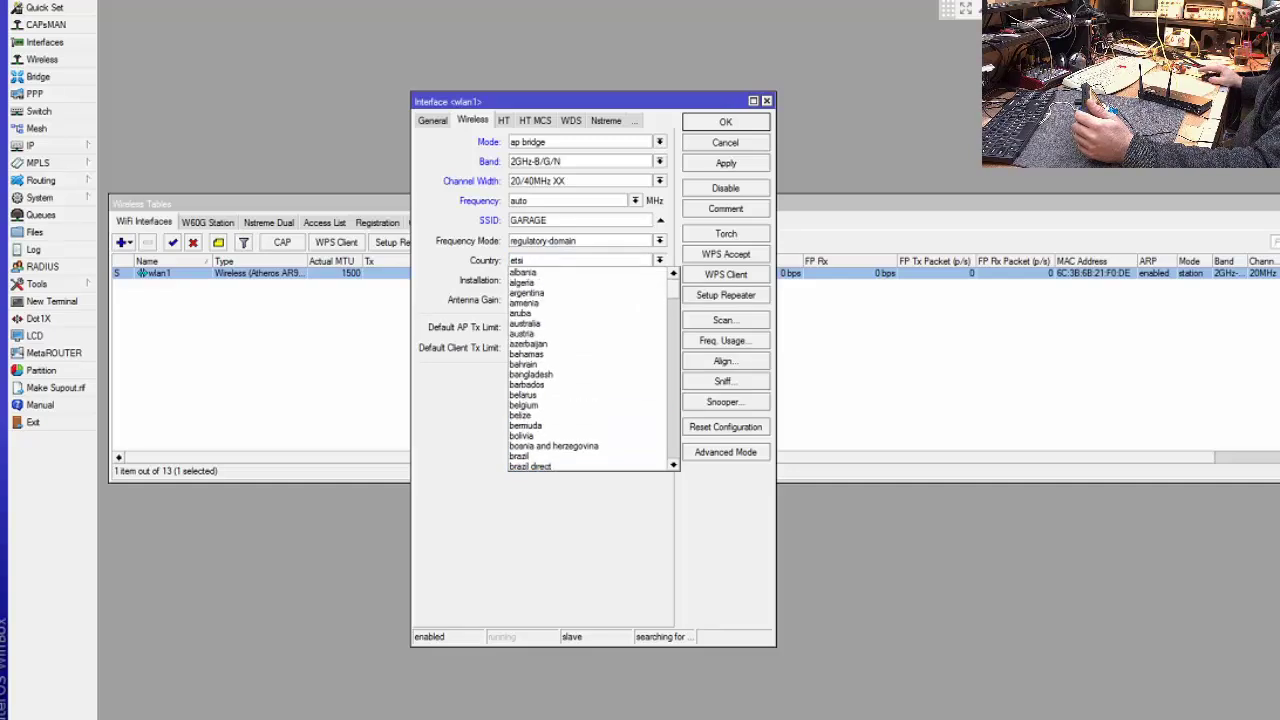
key("Escape")
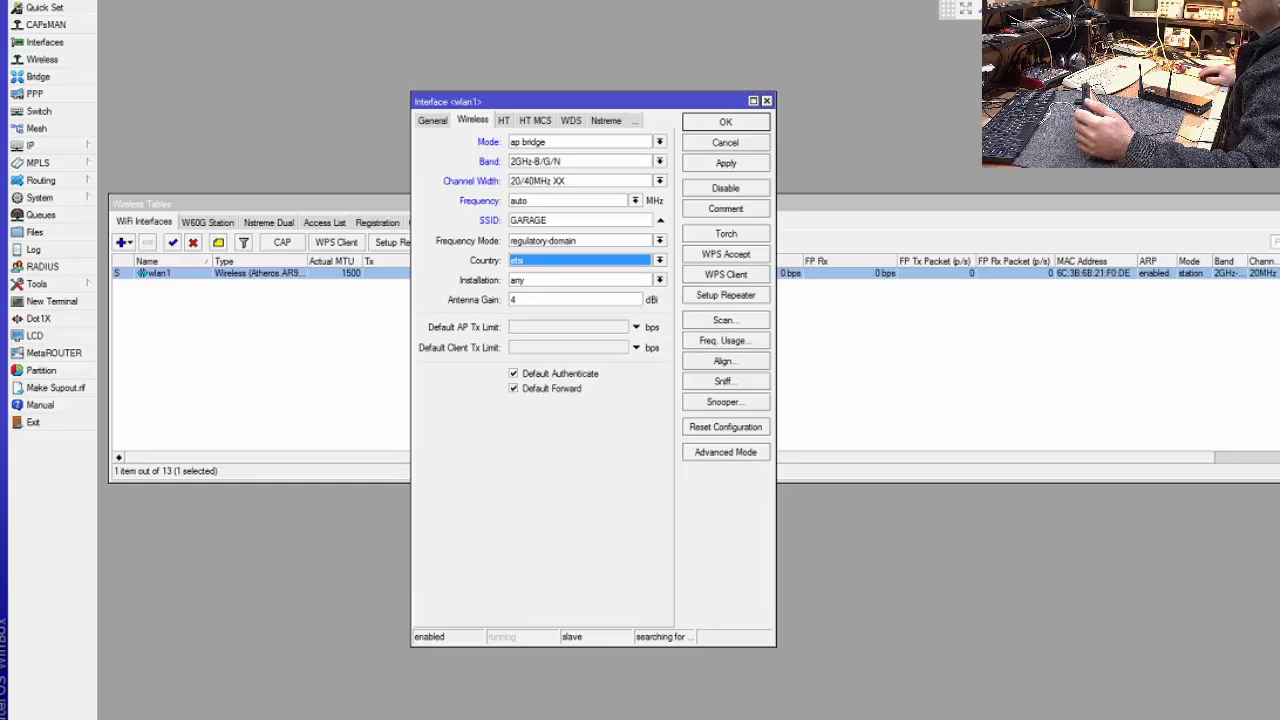
- Keep installation as any and apply the wlan1 wireless settings, closing the form
key("Tab")
key("alt+Down")
key("Return")
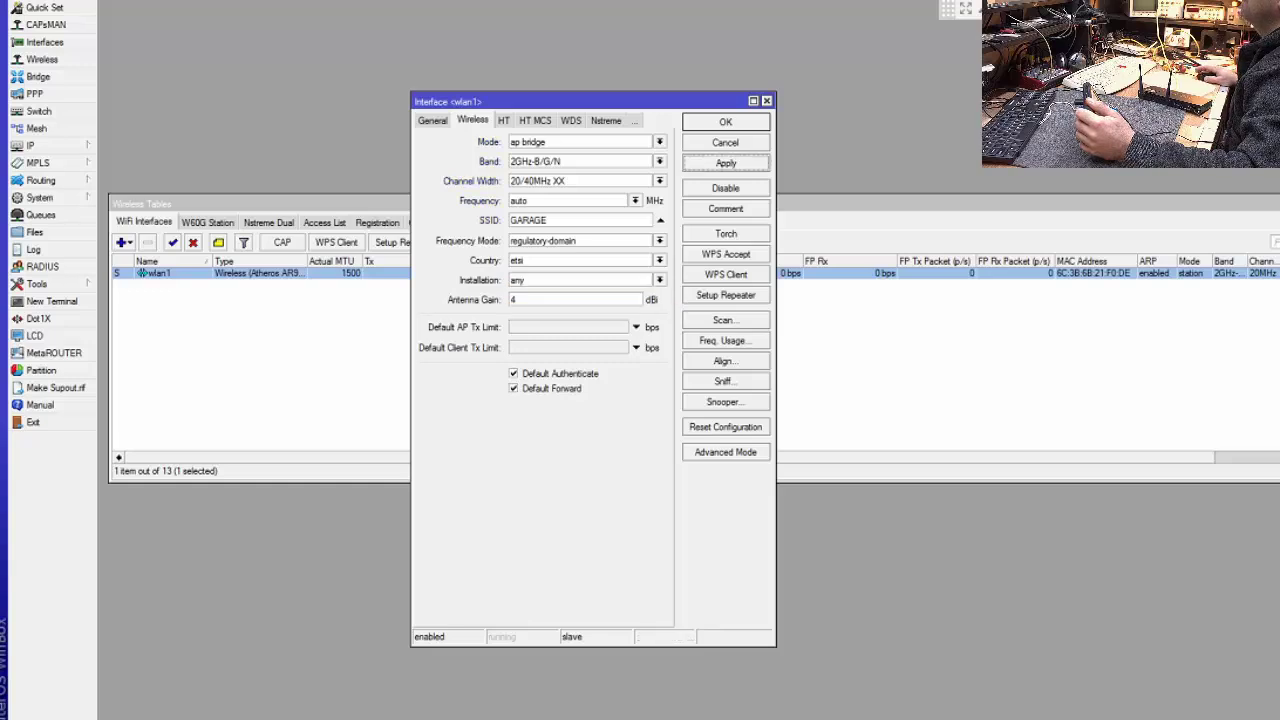
key("Return")
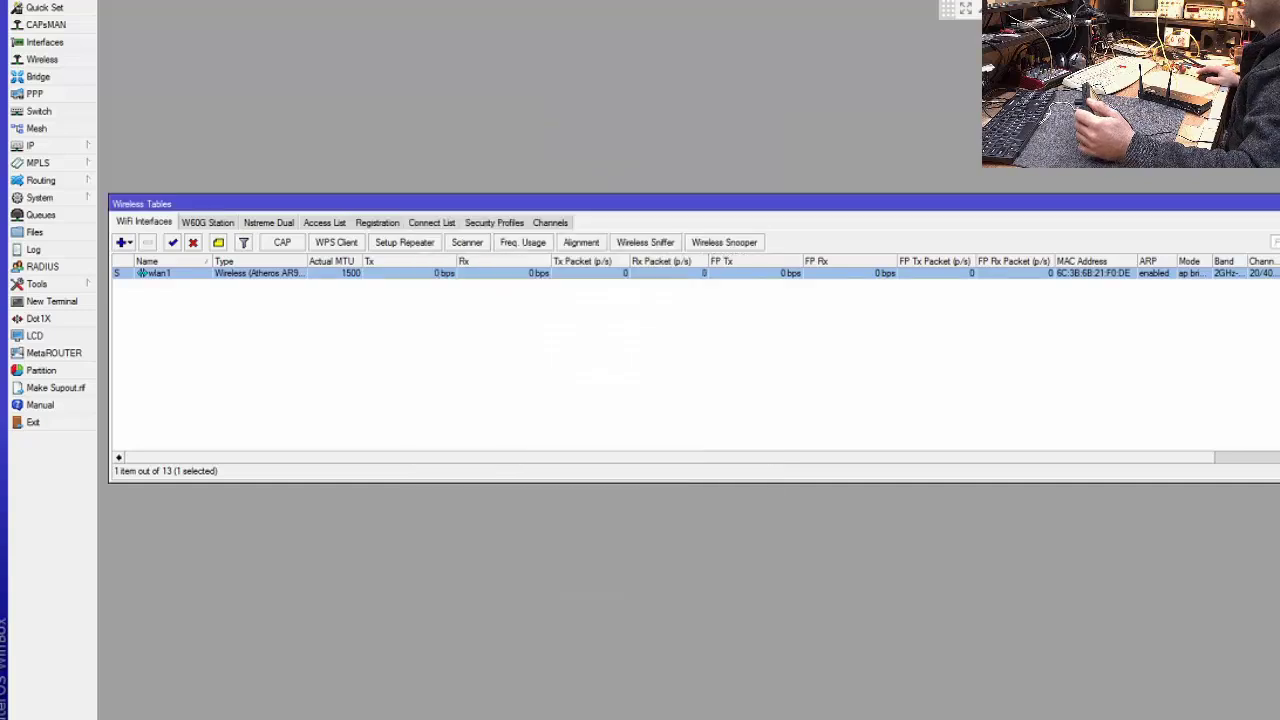
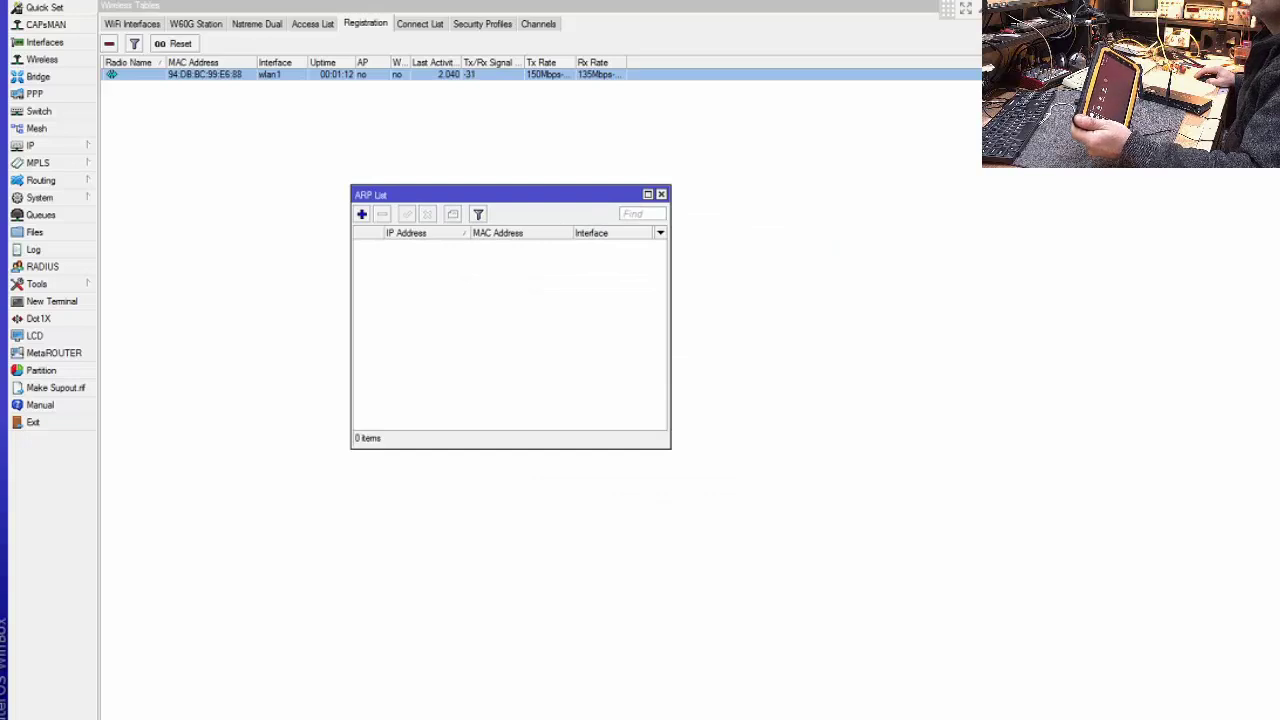
- Close the empty ARP List to return to the wireless registration table
key("Escape")
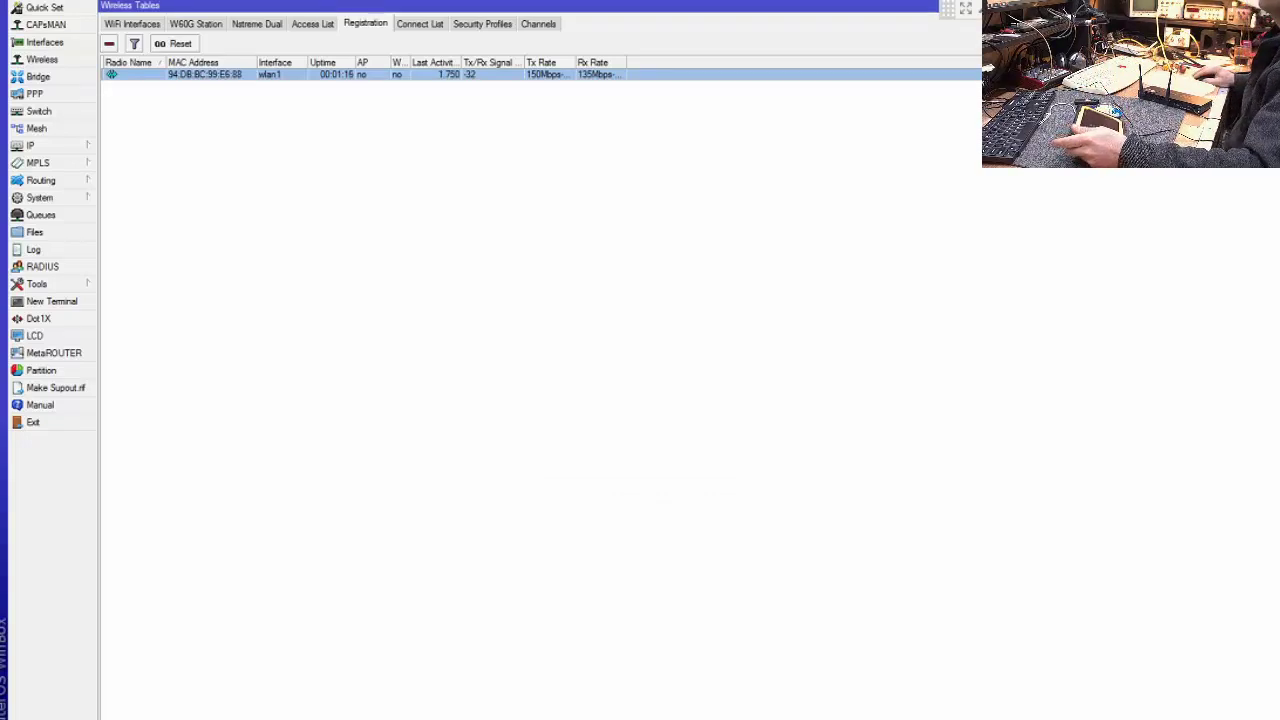
- Show the Security Profiles list and try removing 'default', dismissing the error
left_click(482, 23)
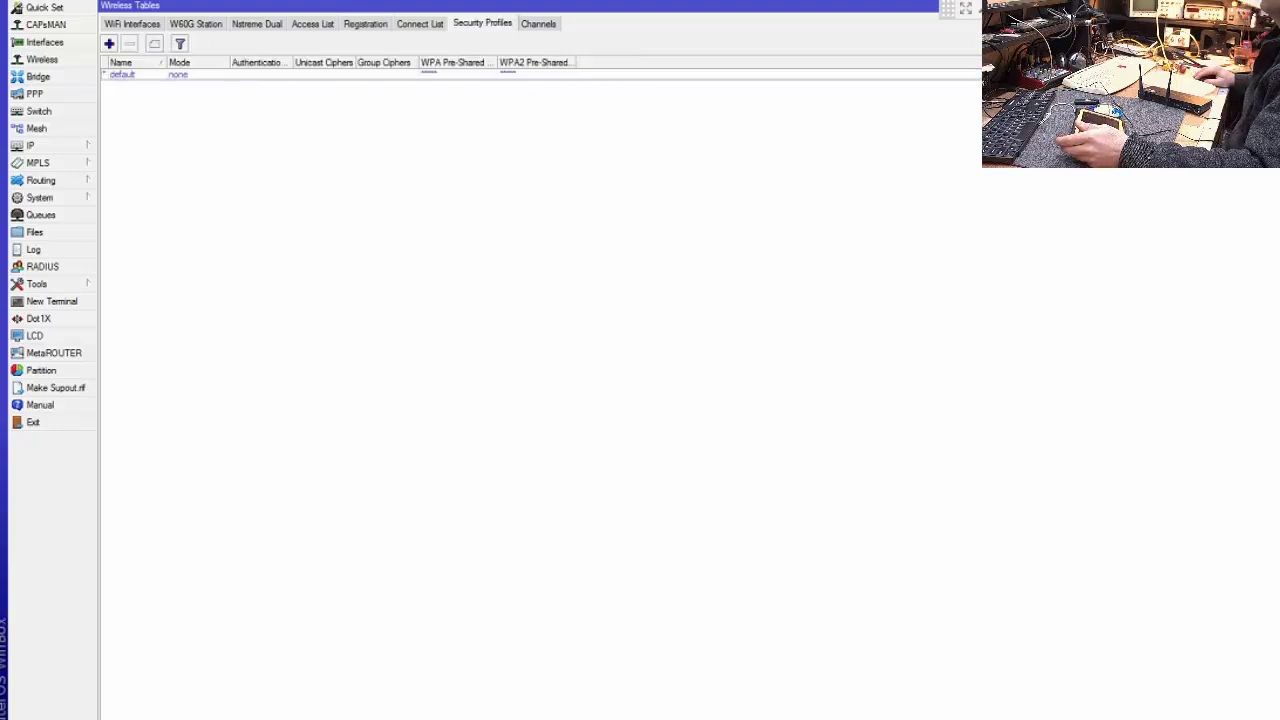
left_click(122, 74)
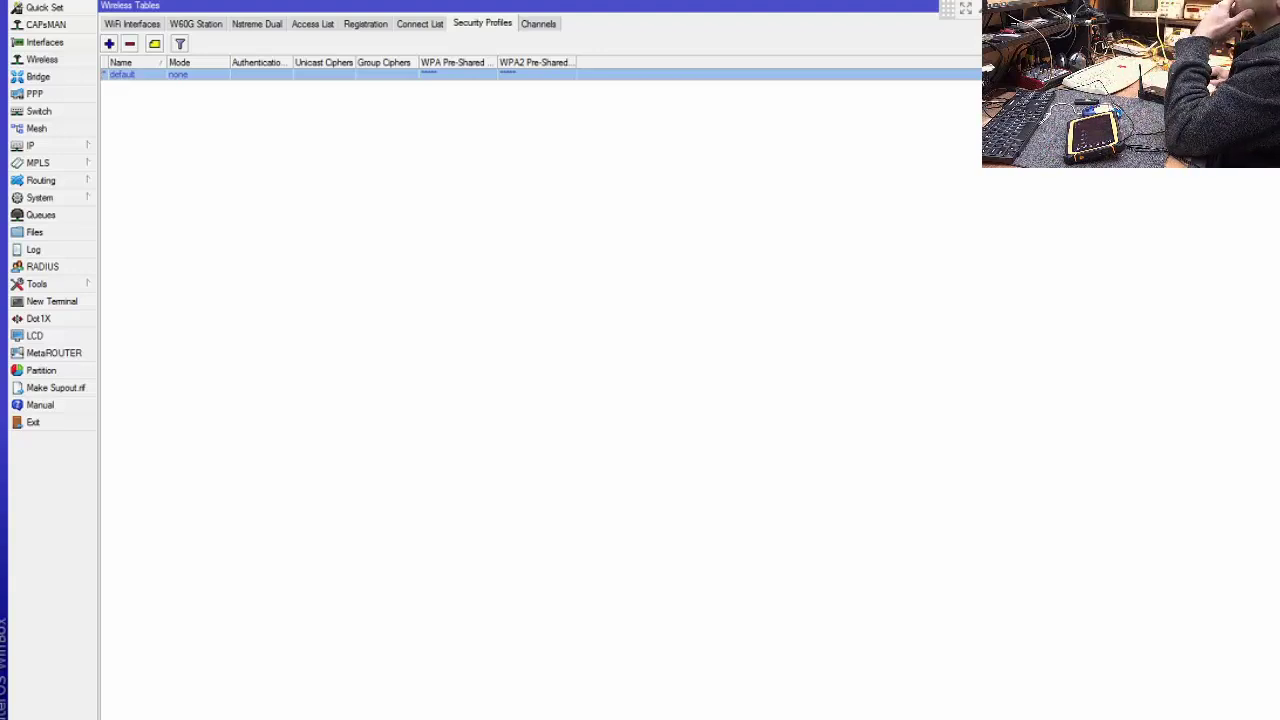
left_click(129, 43)
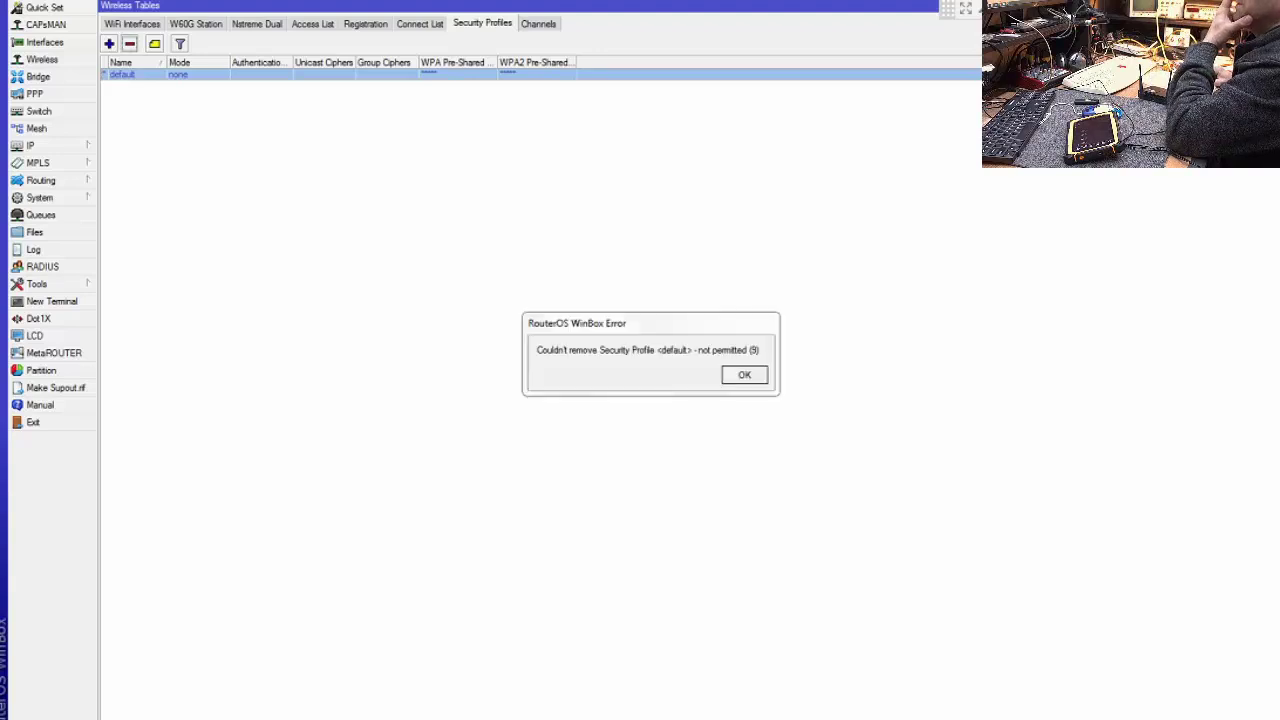
key("Return")
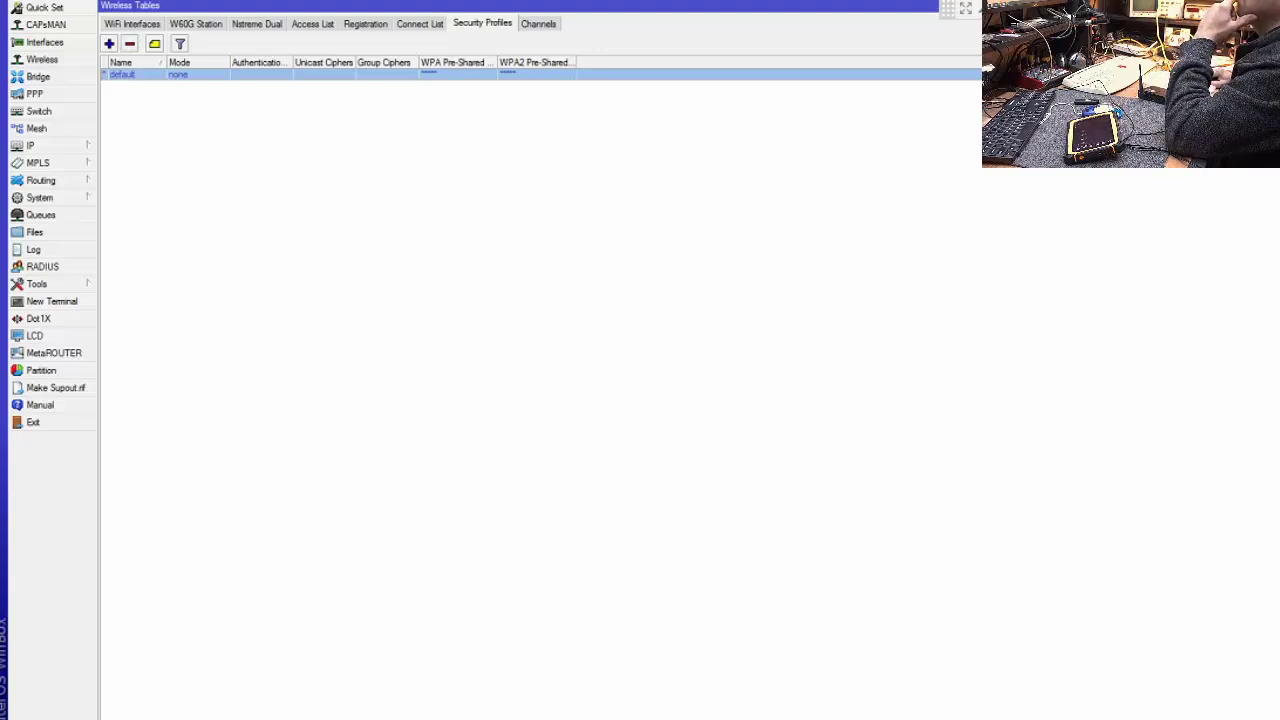
- Start a new security profile and select its name field to rename it profile1
left_click(109, 43)
left_click_drag(660, 196, 365, 159)
left_click(413, 199)
double_click(413, 199)
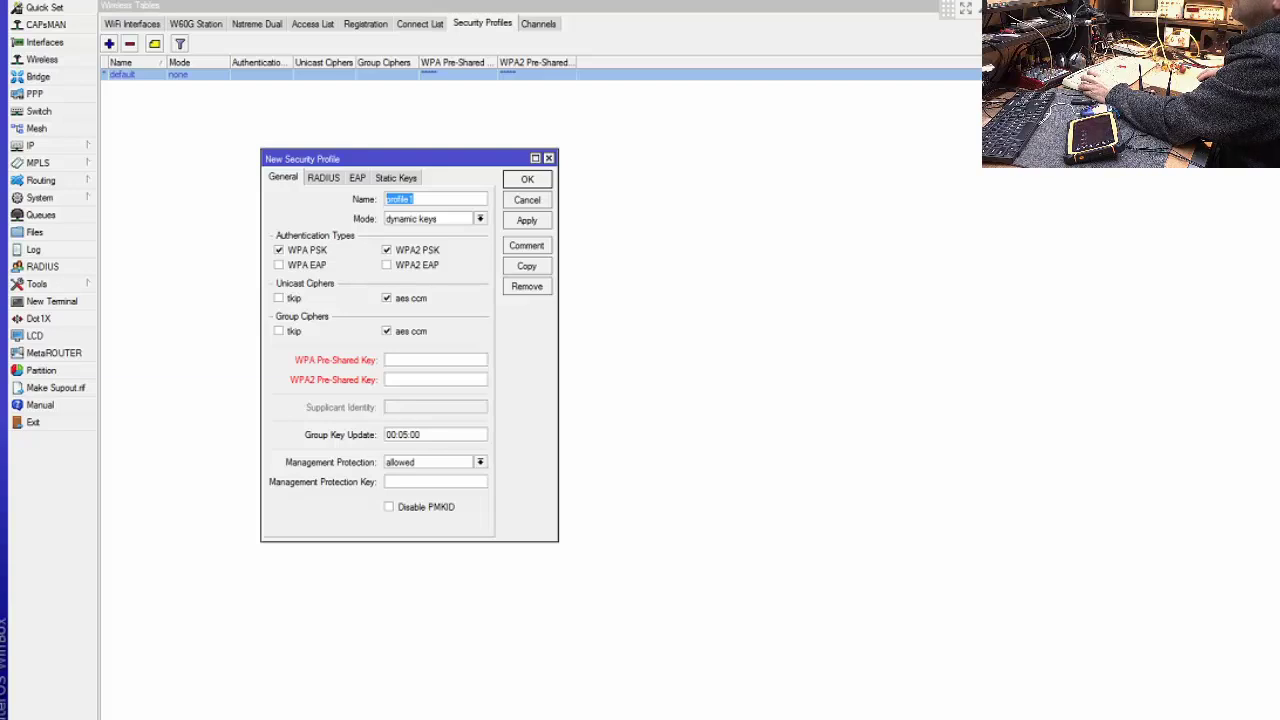
- Look through profile1's settings pages, including RADIUS, and return to General
left_click(387, 298)
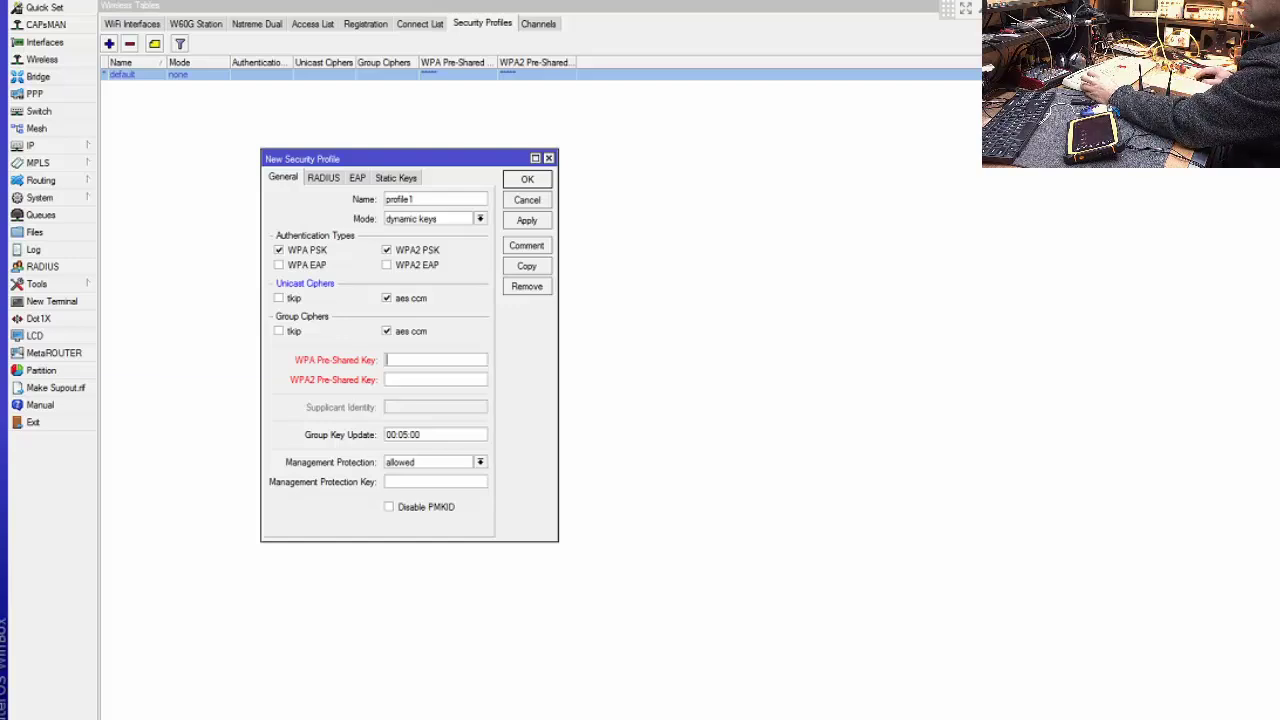
key("ctrl+Tab")
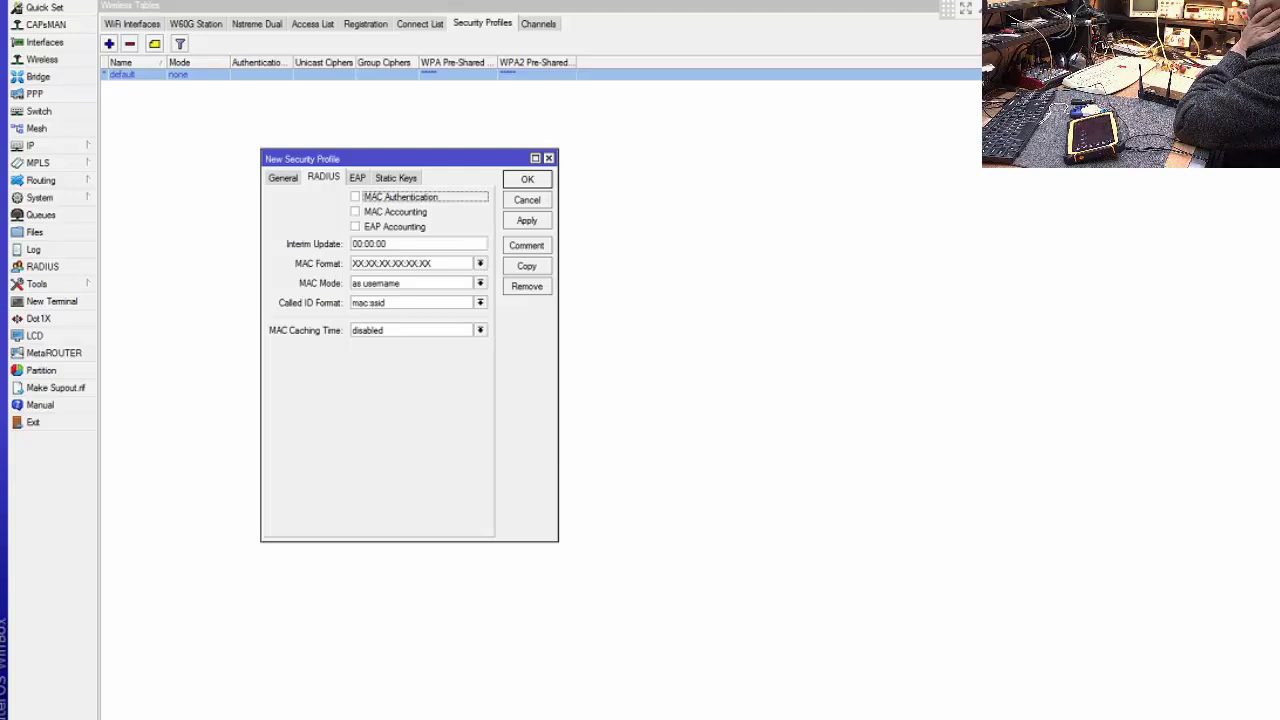
key("ctrl+Tab")
key("ctrl+Tab")
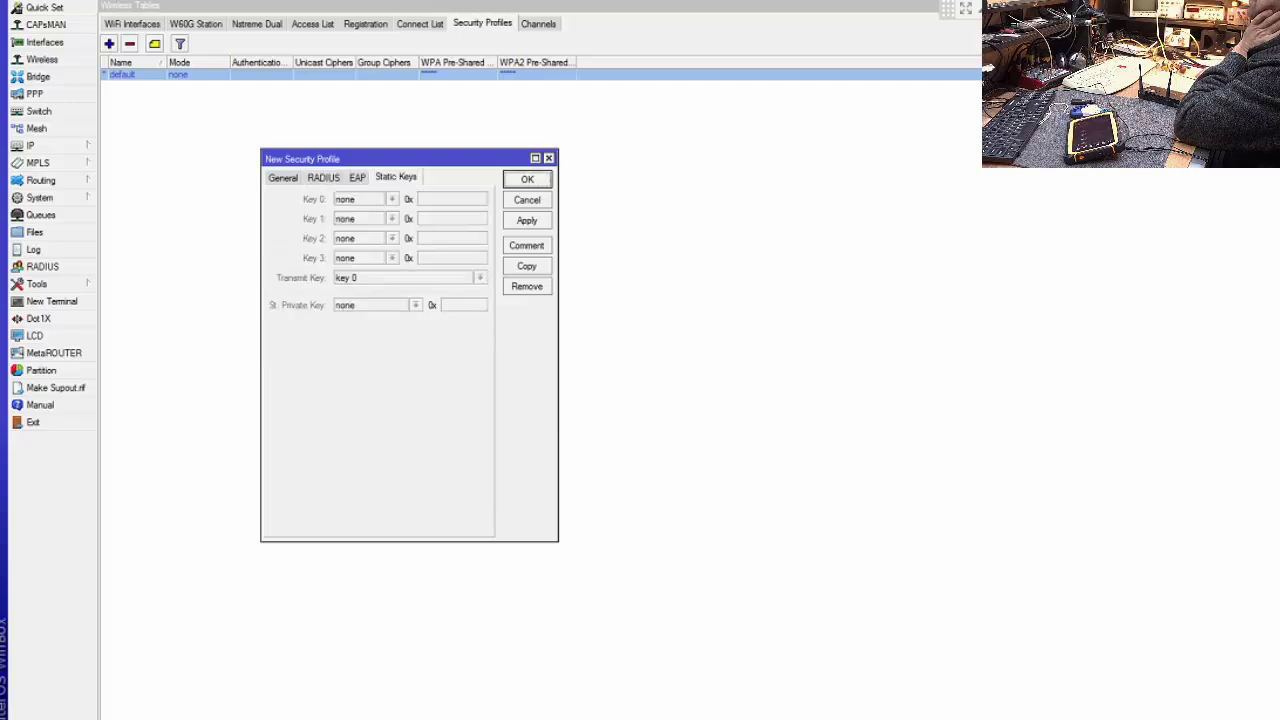
key("ctrl+Tab")
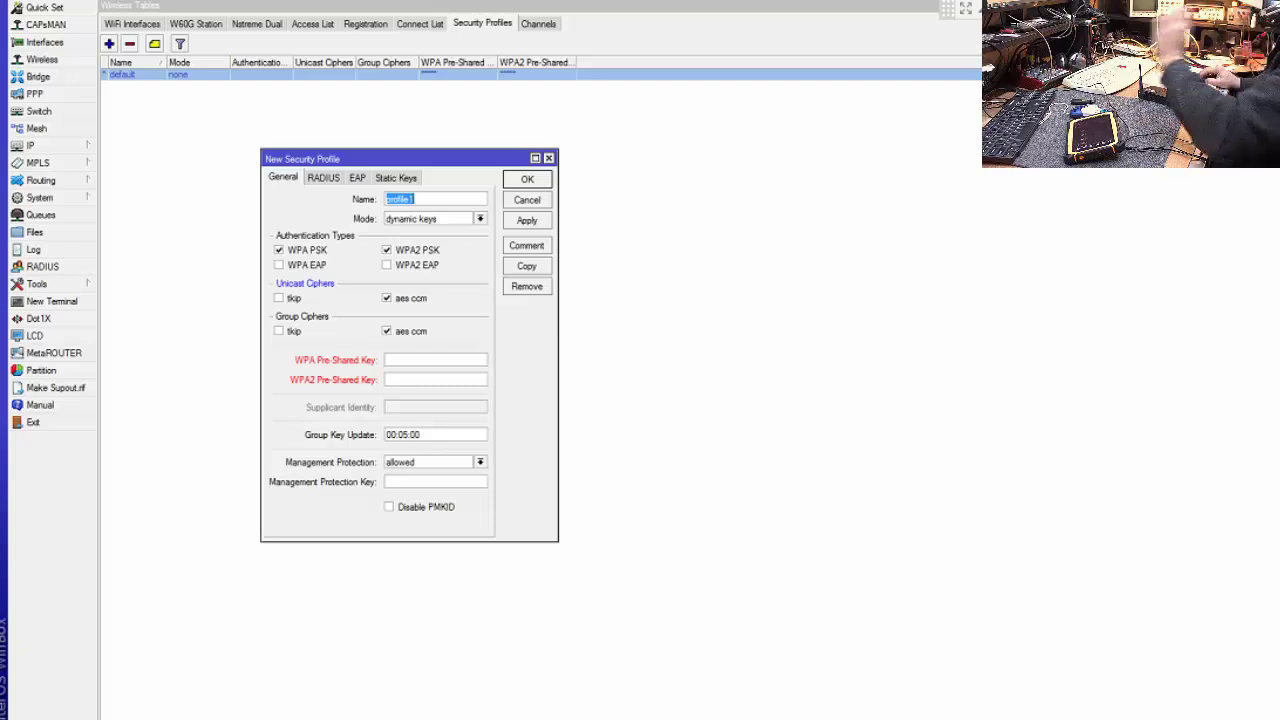
- Enter the WPA and WPA2 pre-shared keys for profile1 and apply it
left_click(435, 359)
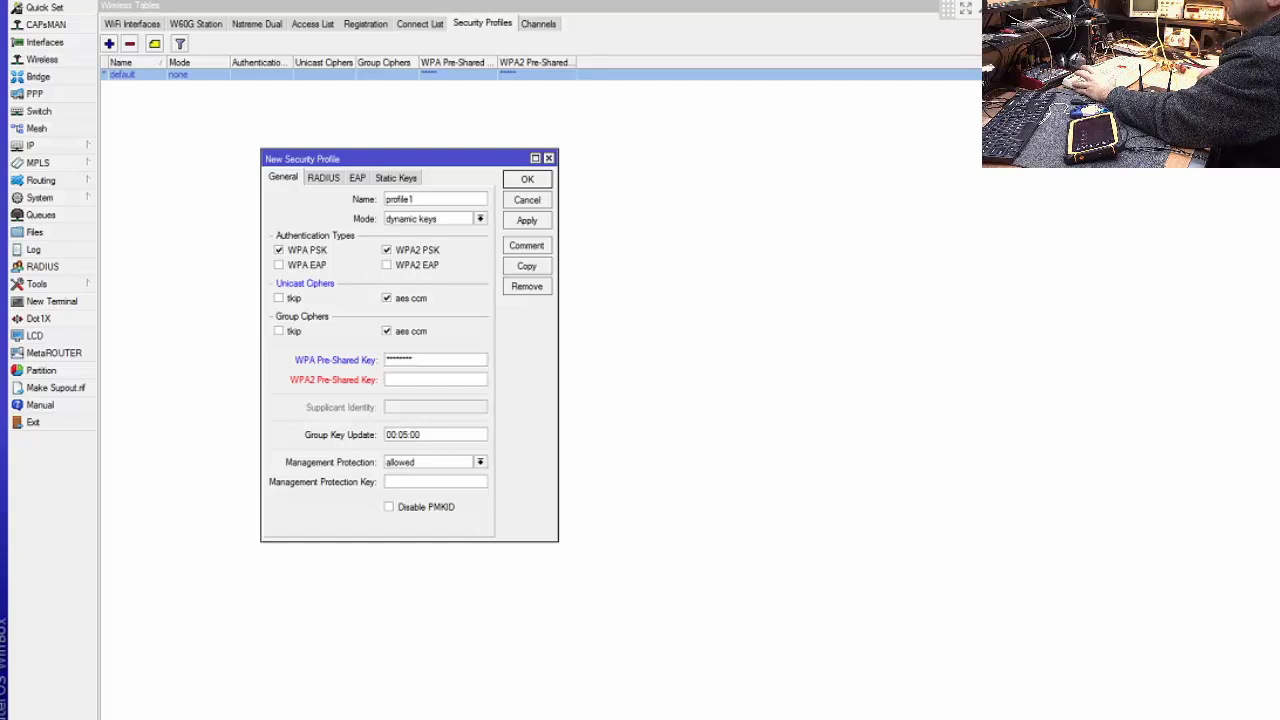
key("Tab")
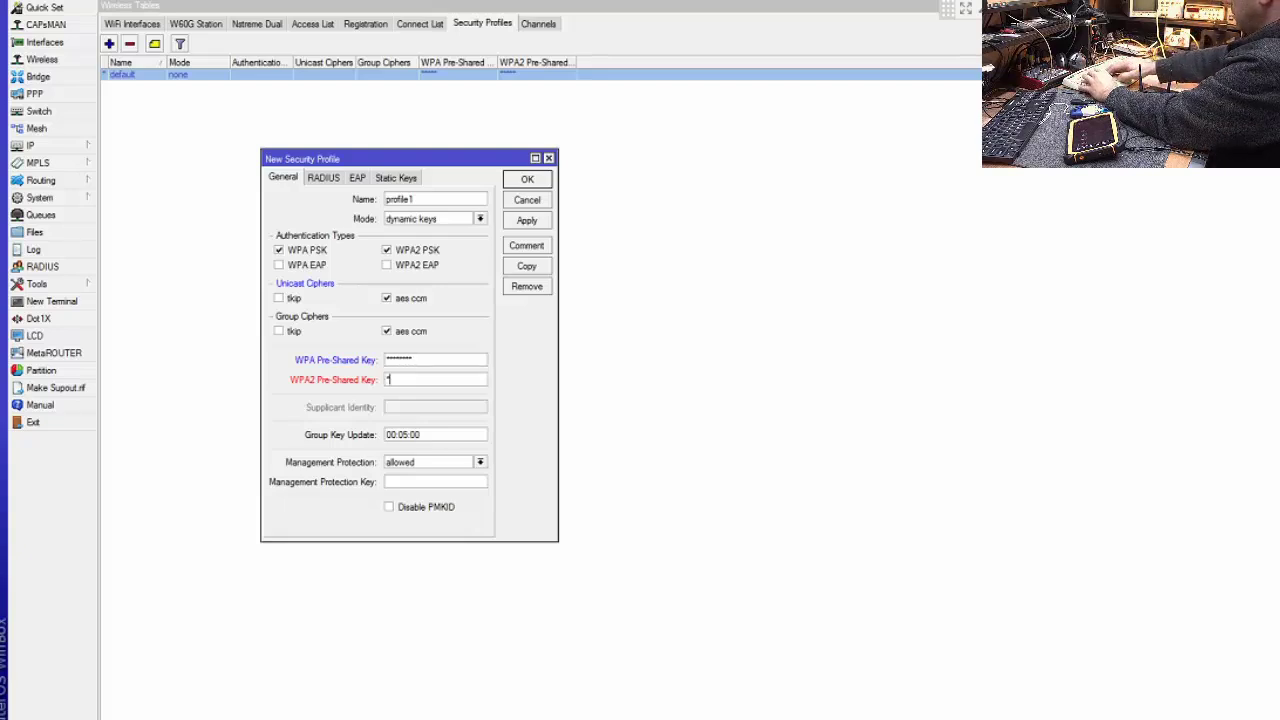
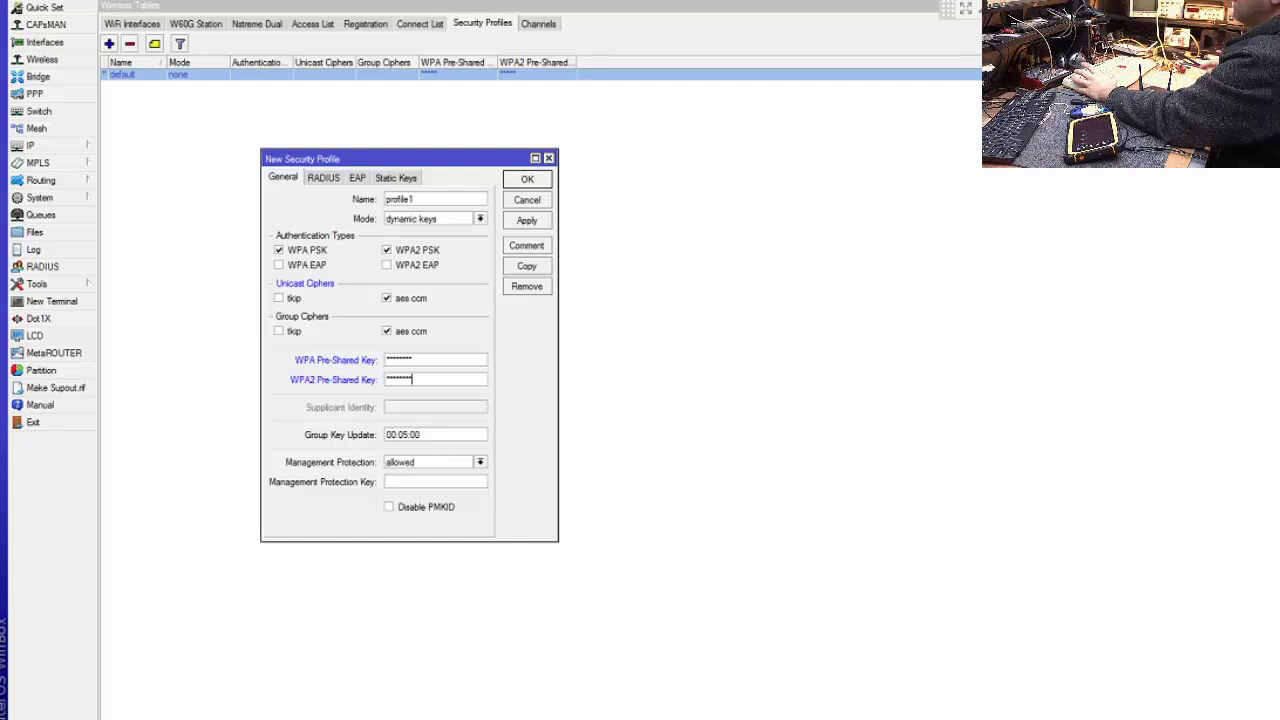
left_click(527, 220)
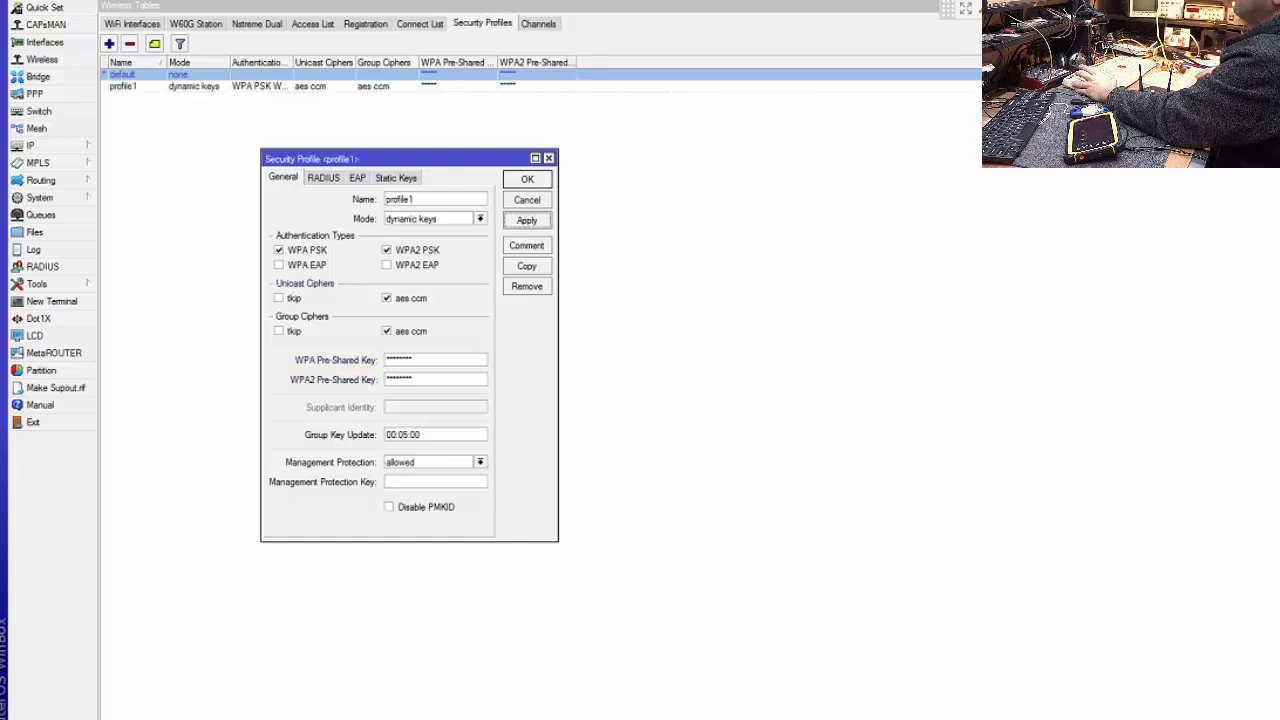
- Close profile1, retry deleting 'default' twice despite errors, then open the default profile's settings
key("Return")
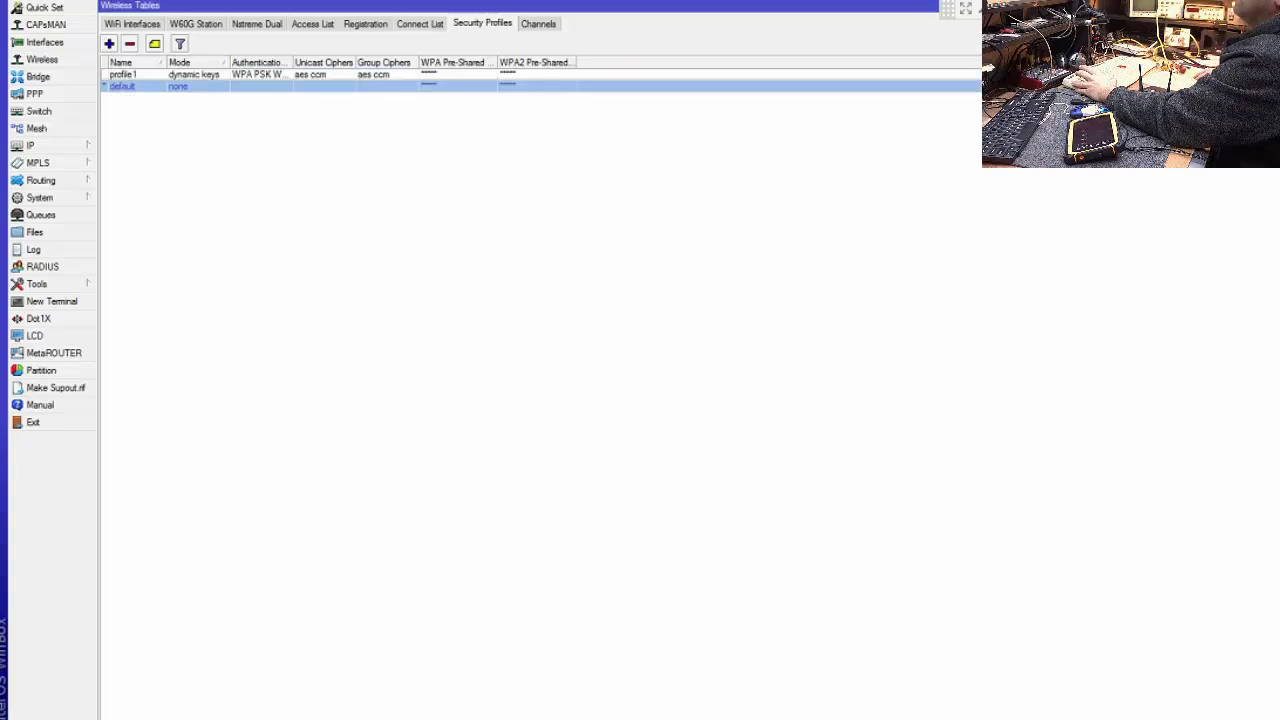
key("Delete")
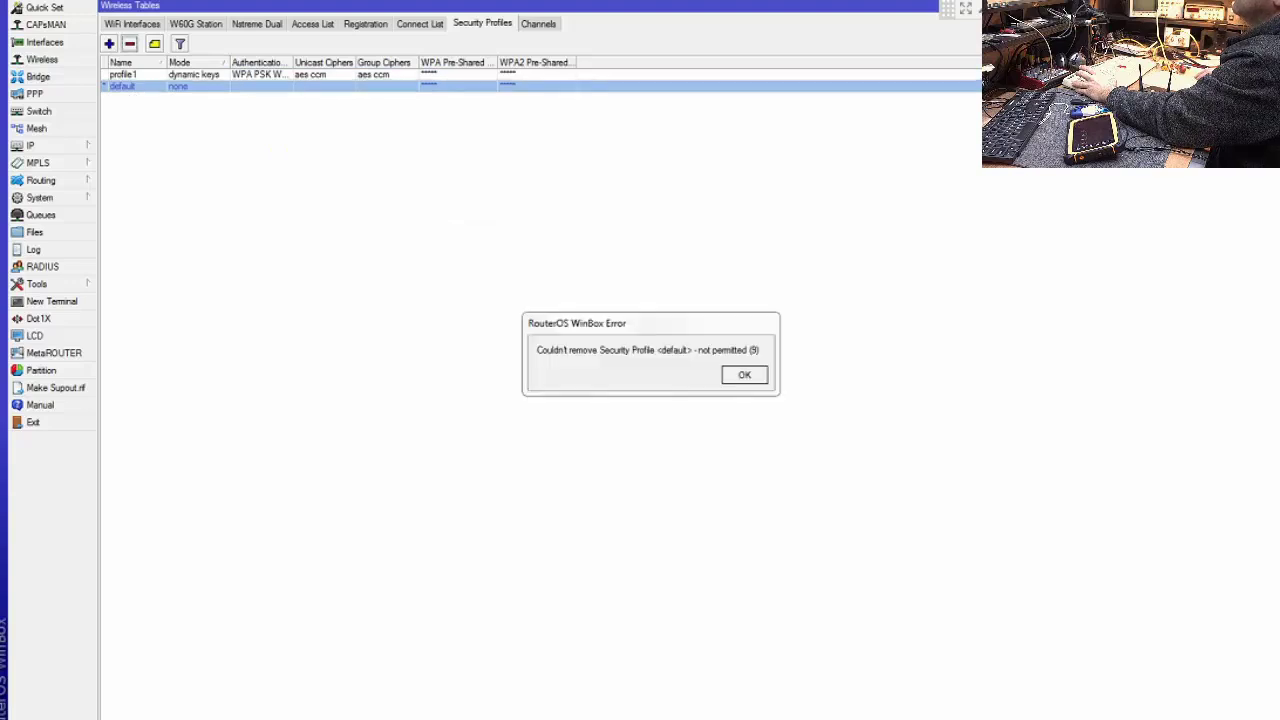
key("Return")
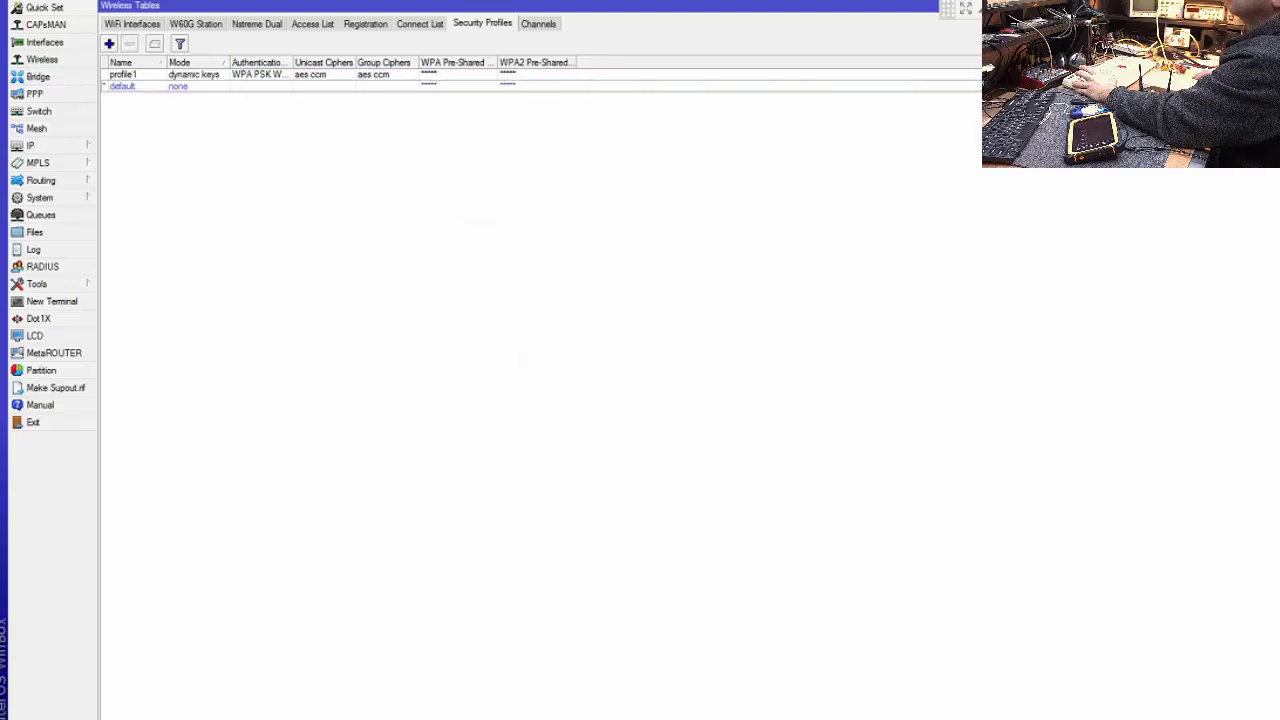
key("Delete")
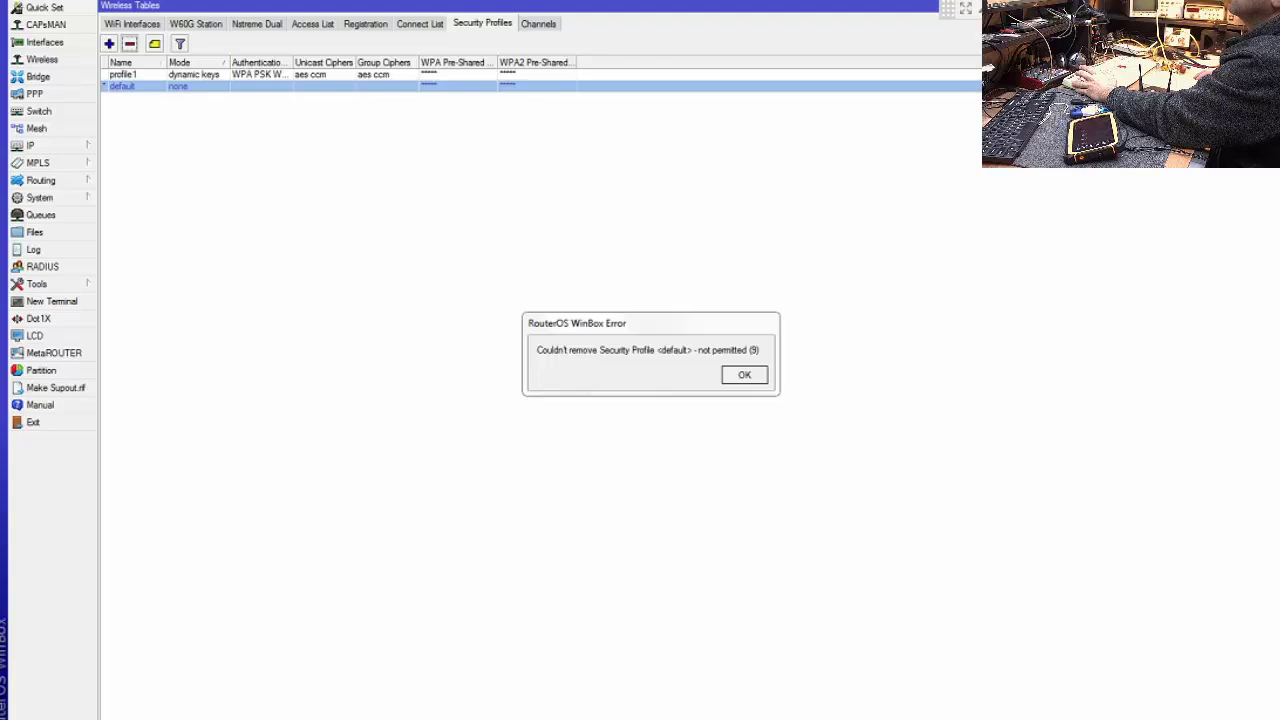
key("Return")
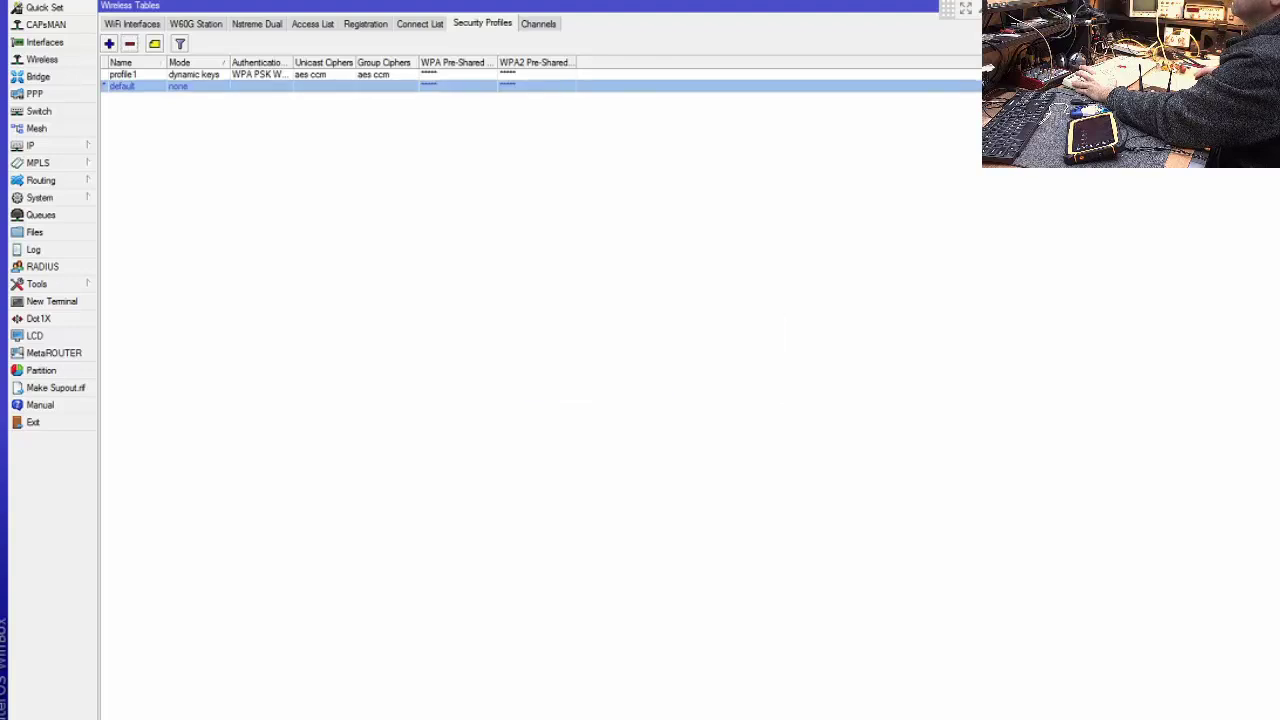
key("Return")
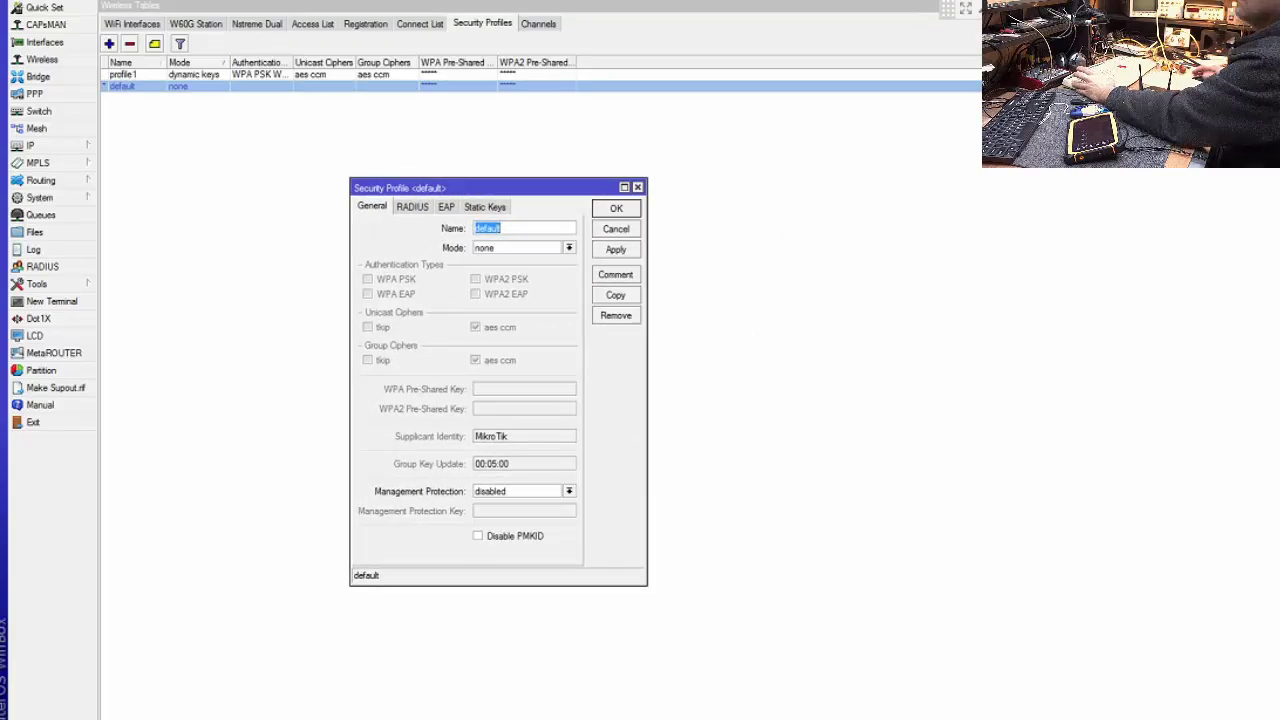
- Set the default profile's mode to dynamic keys, then close it without saving
left_click(568, 247)
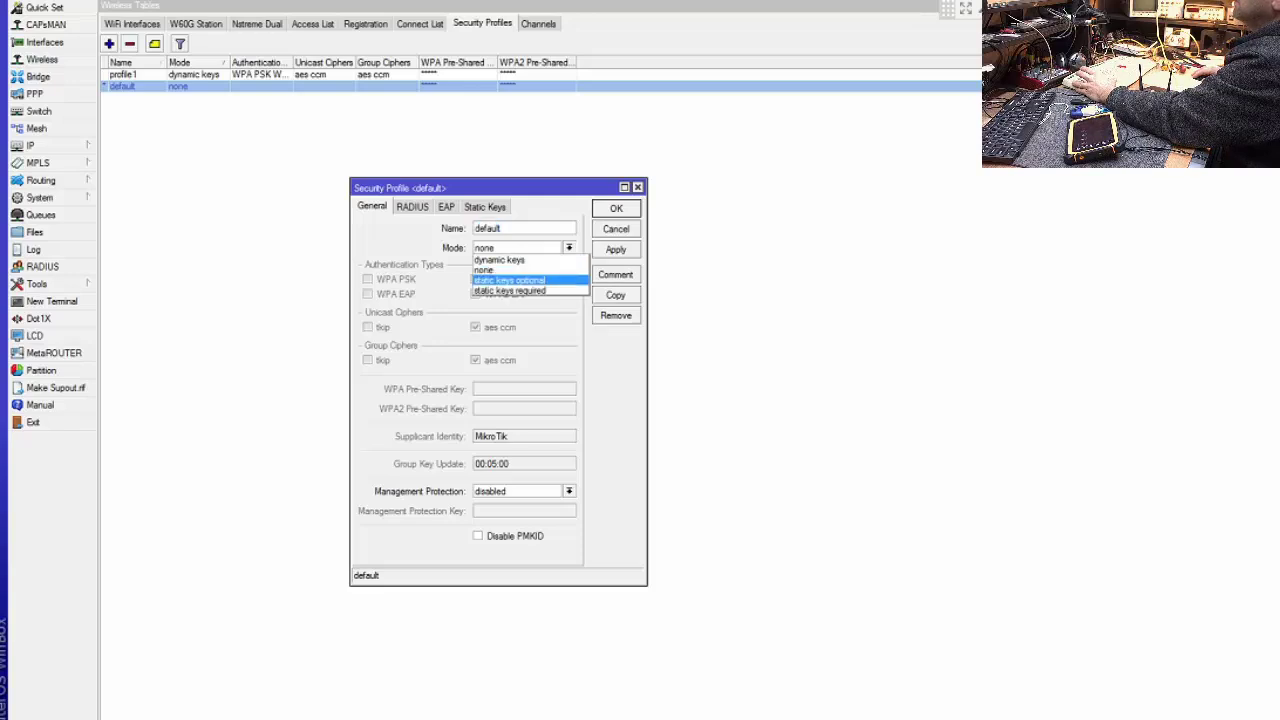
key("Up")
key("Up")
key("Return")
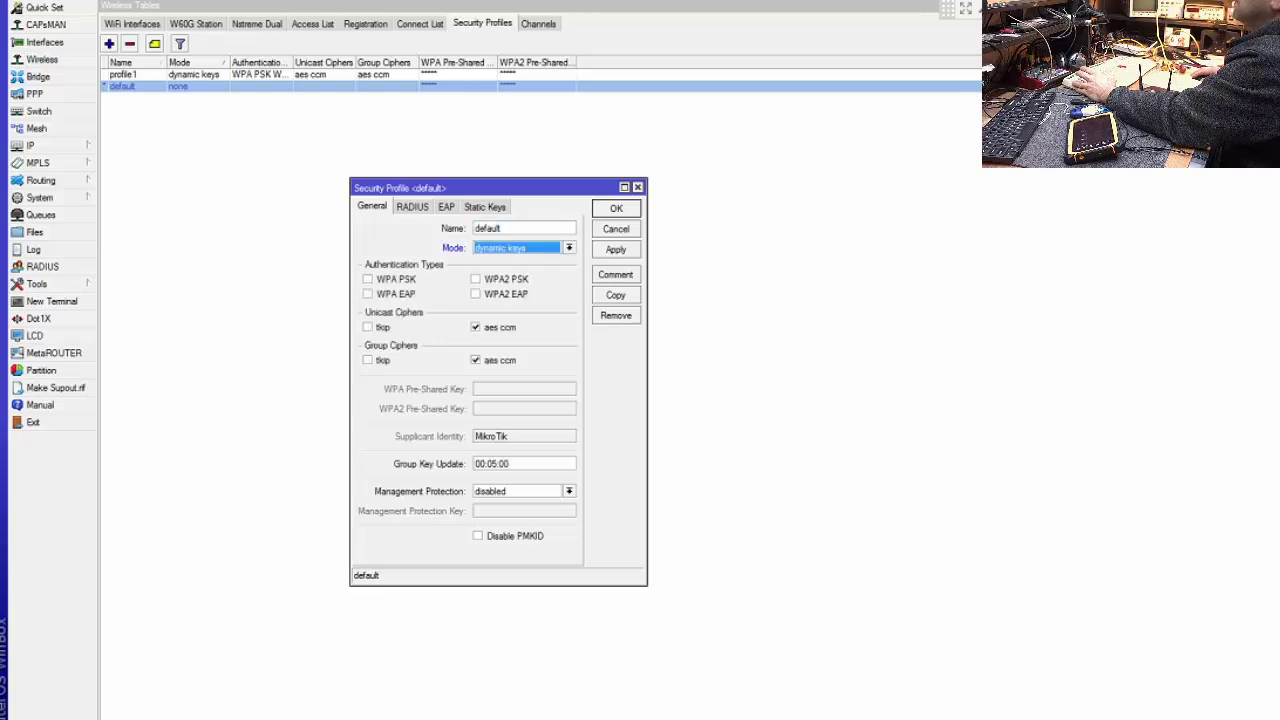
key("Escape")
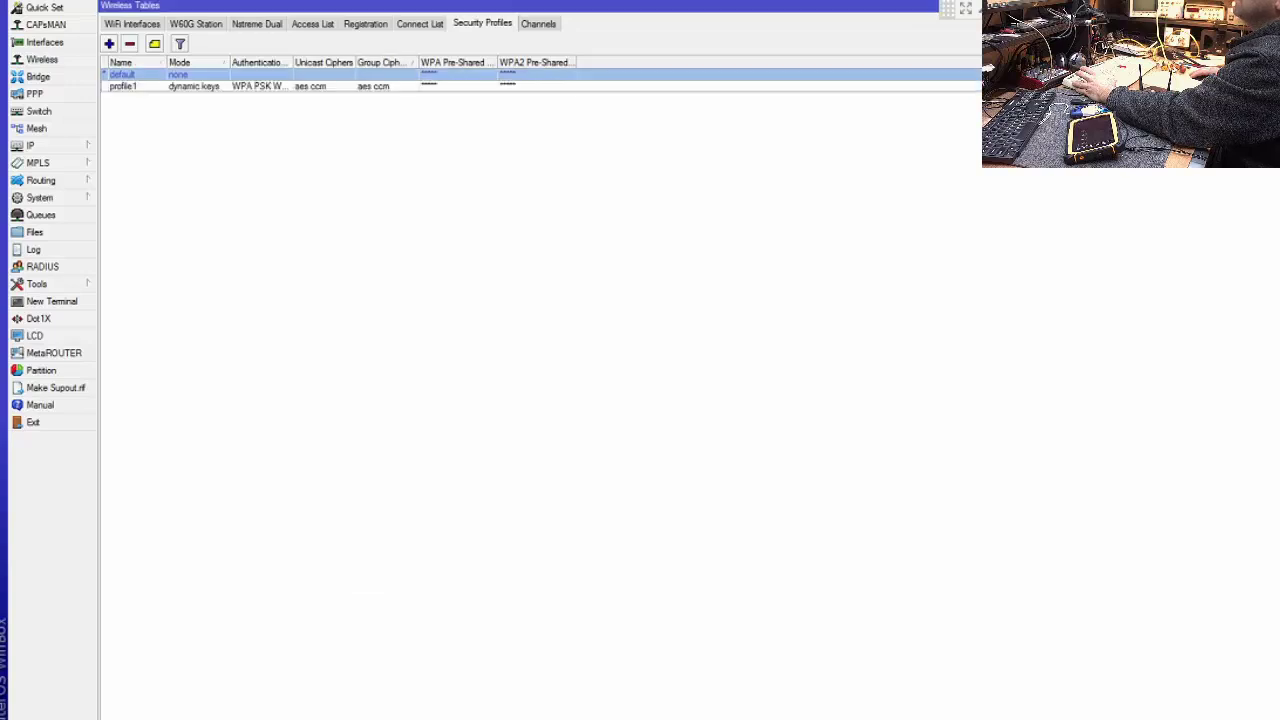
- Reopen profile1, keep its mode as dynamic keys, and close it
double_click(123, 86)
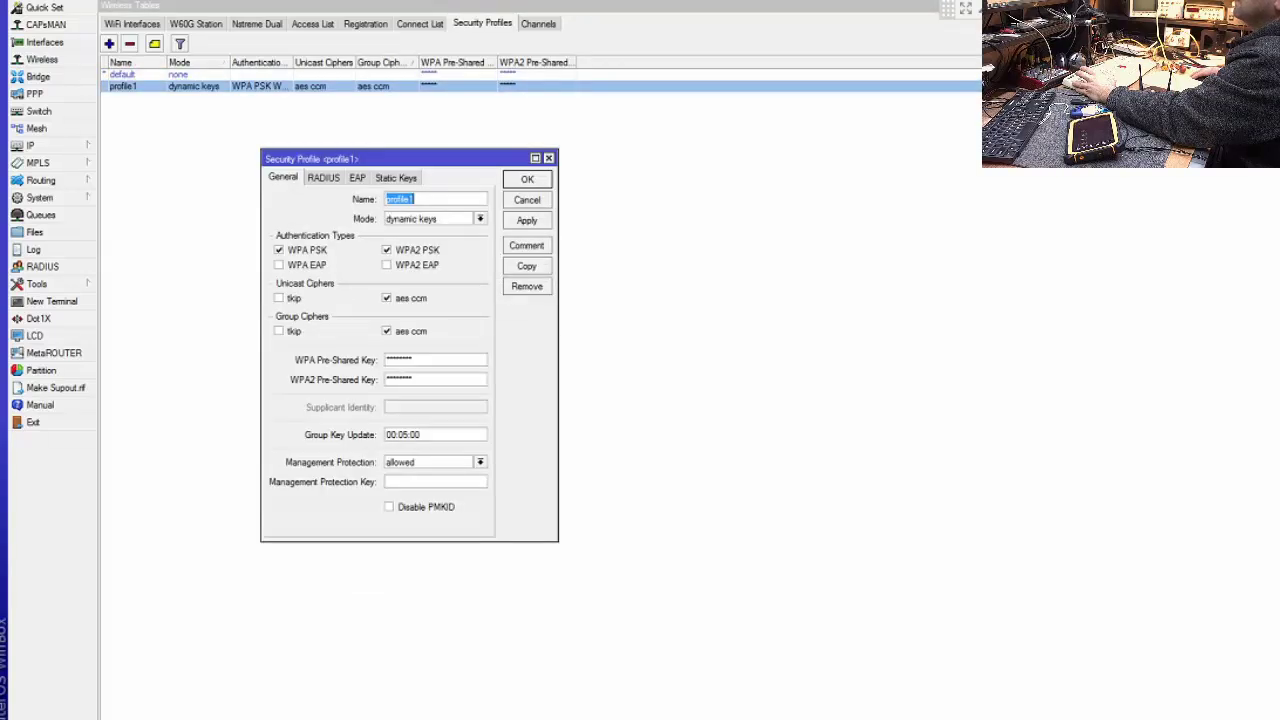
key("Tab")
key("alt+Down")
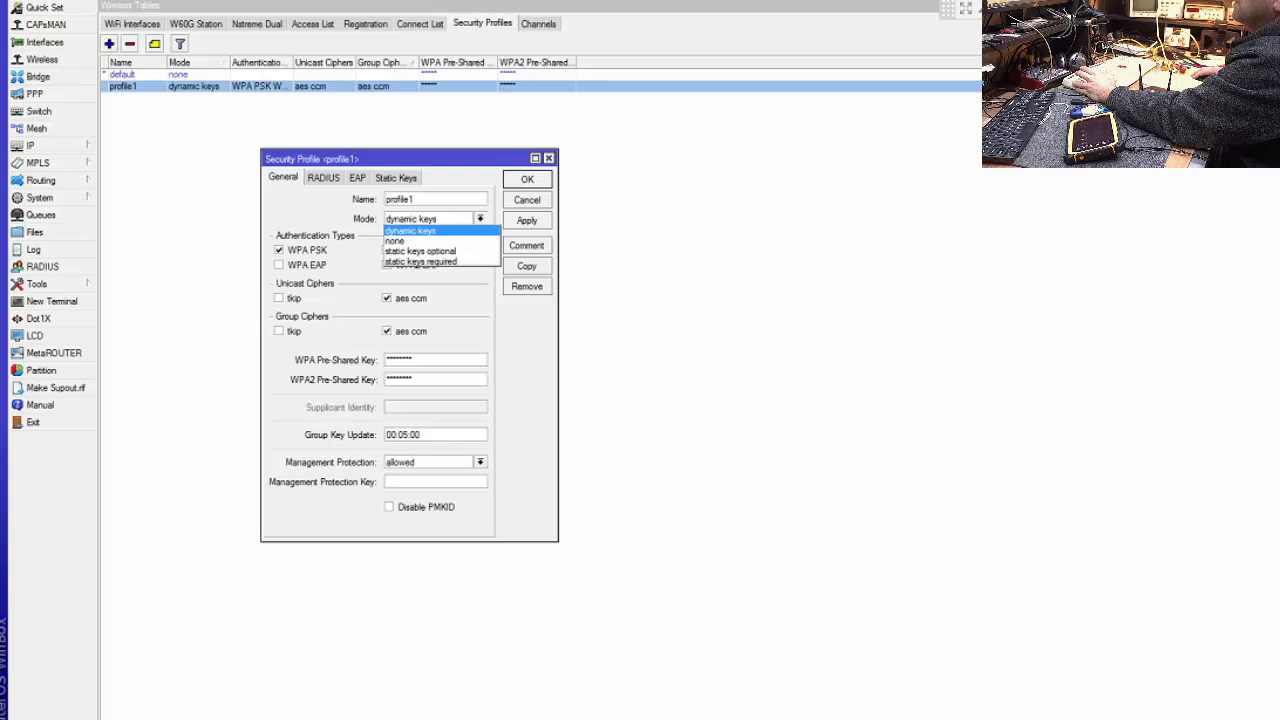
key("Return")
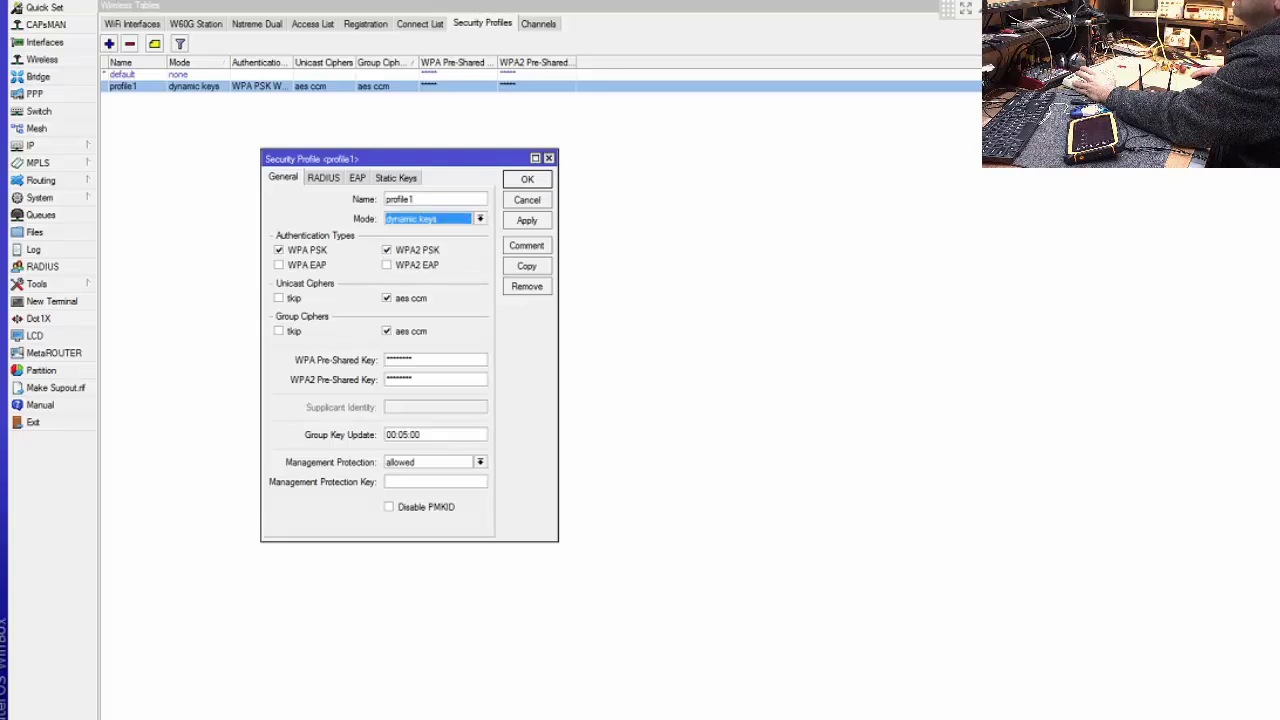
key("Return")
- Give the default profile WPA PSK, WPA2 PSK and the pre-shared keys, apply and save it
key("Up")
key("Return")
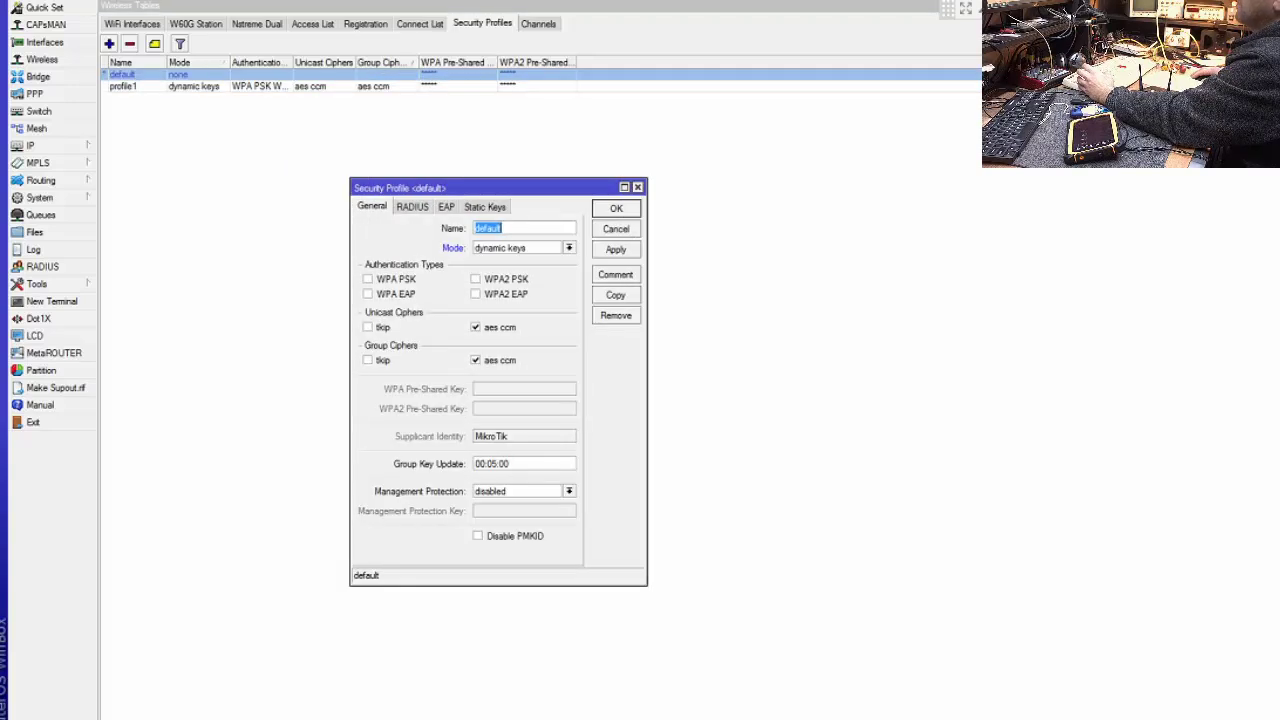
left_click(476, 279)
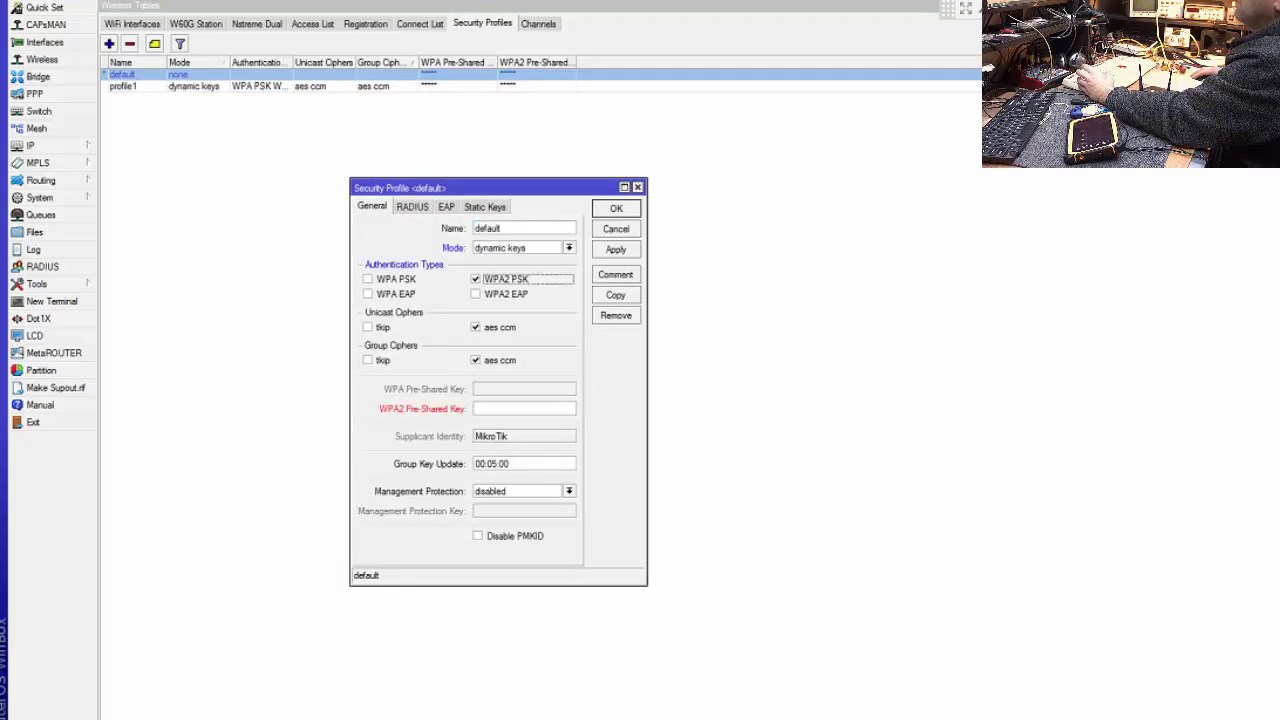
left_click(367, 279)
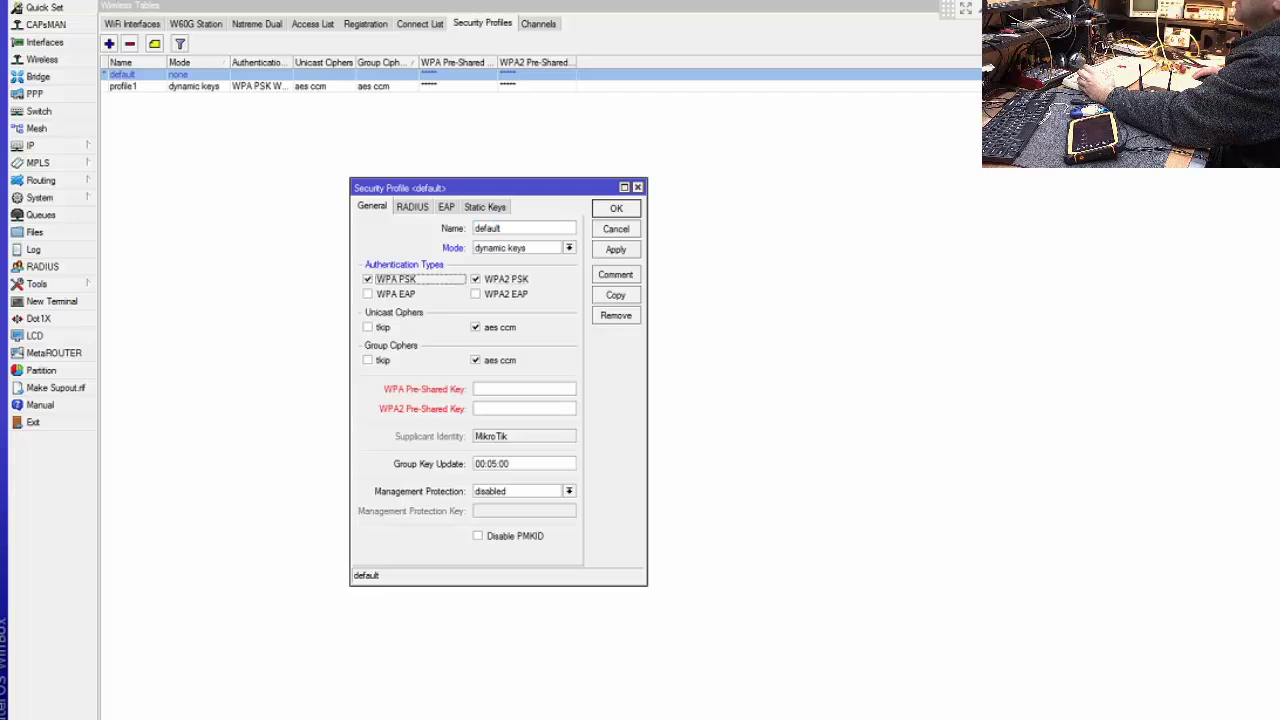
left_click(510, 389)
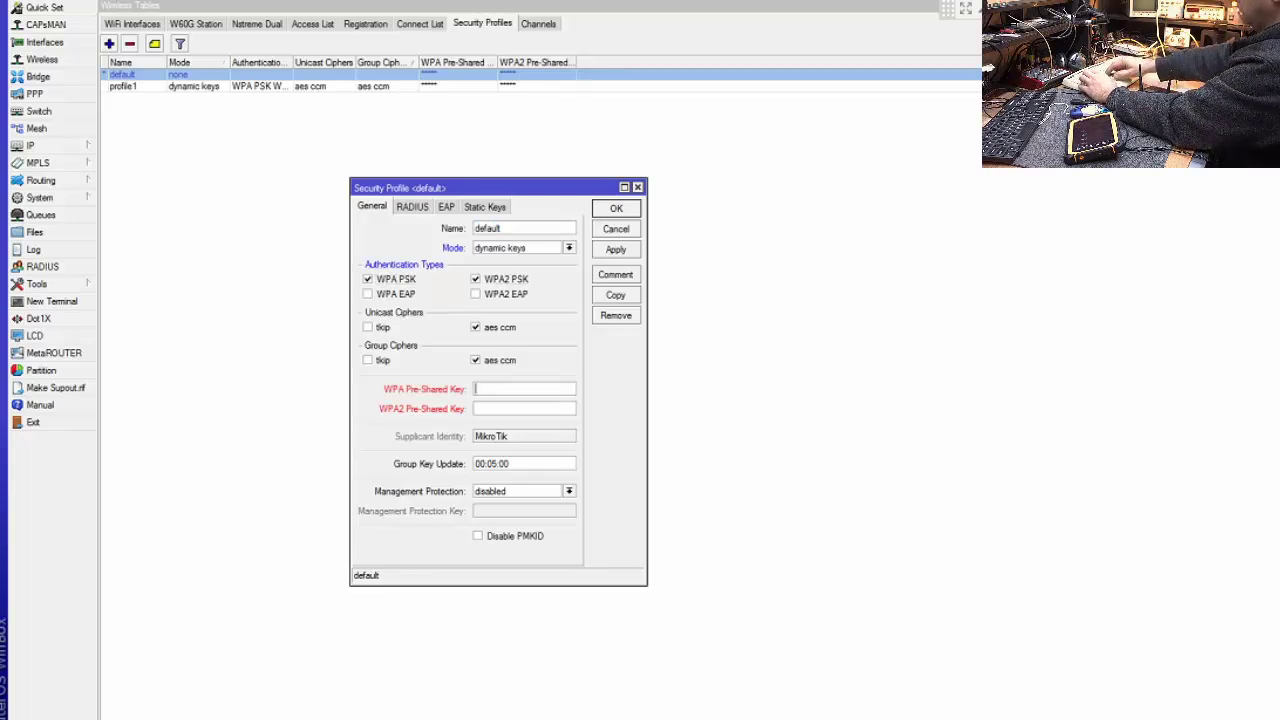
type("******")
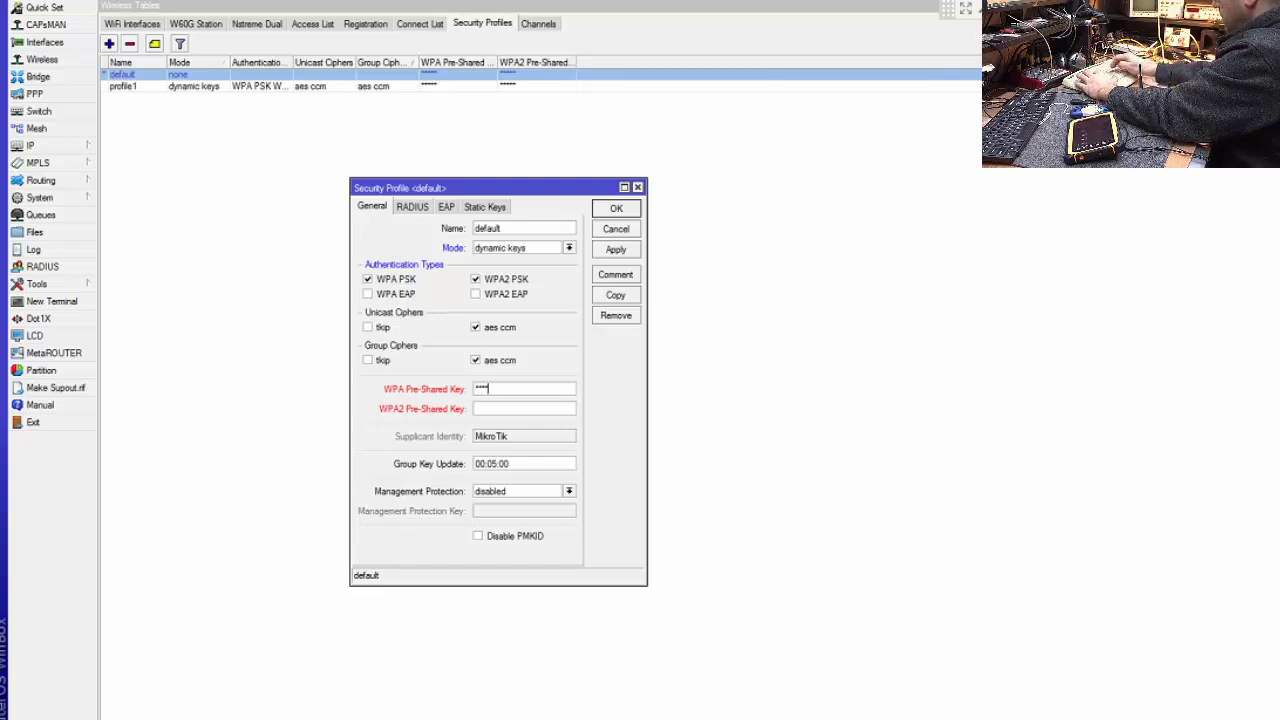
type("**")
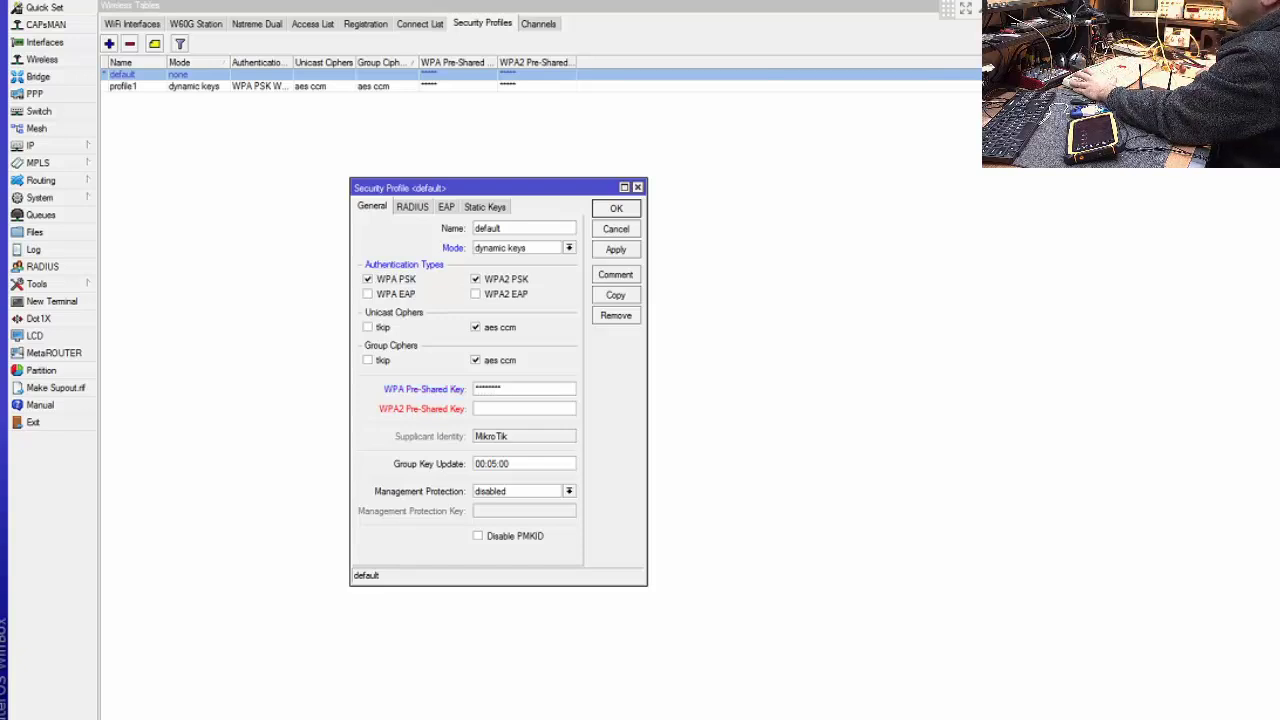
key("Tab")
type("********")
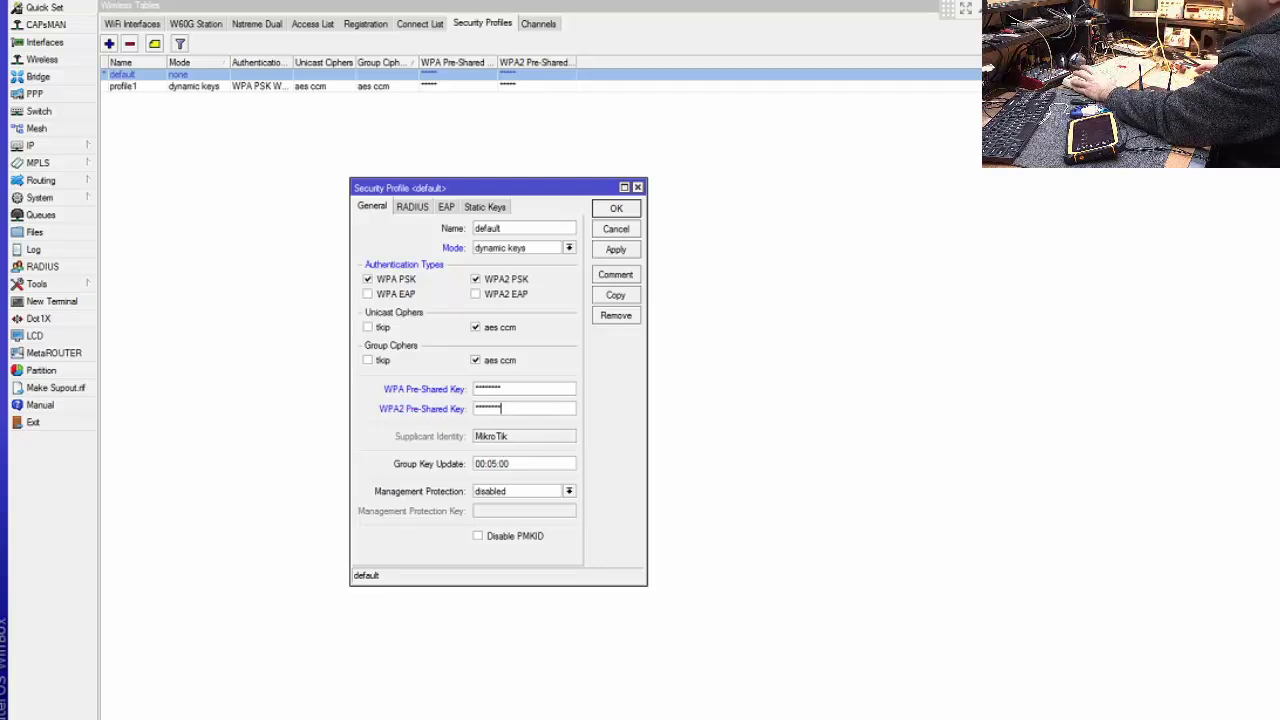
left_click(616, 249)
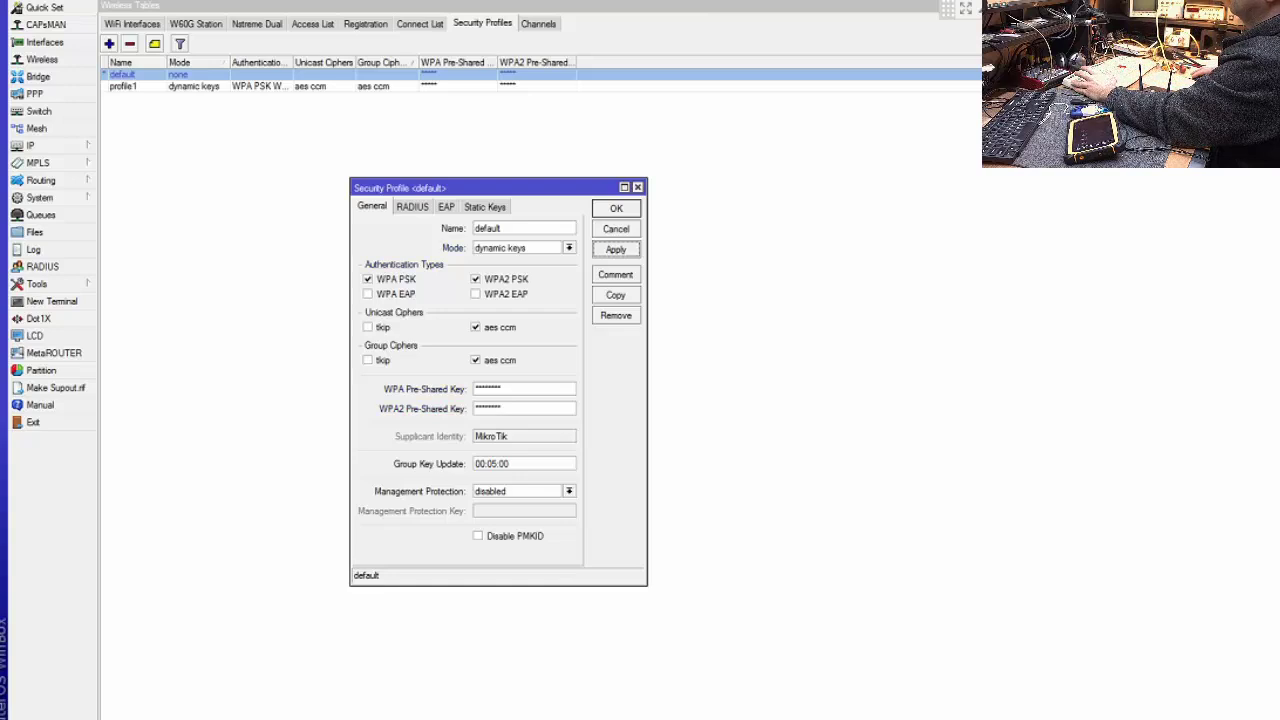
key("Return")
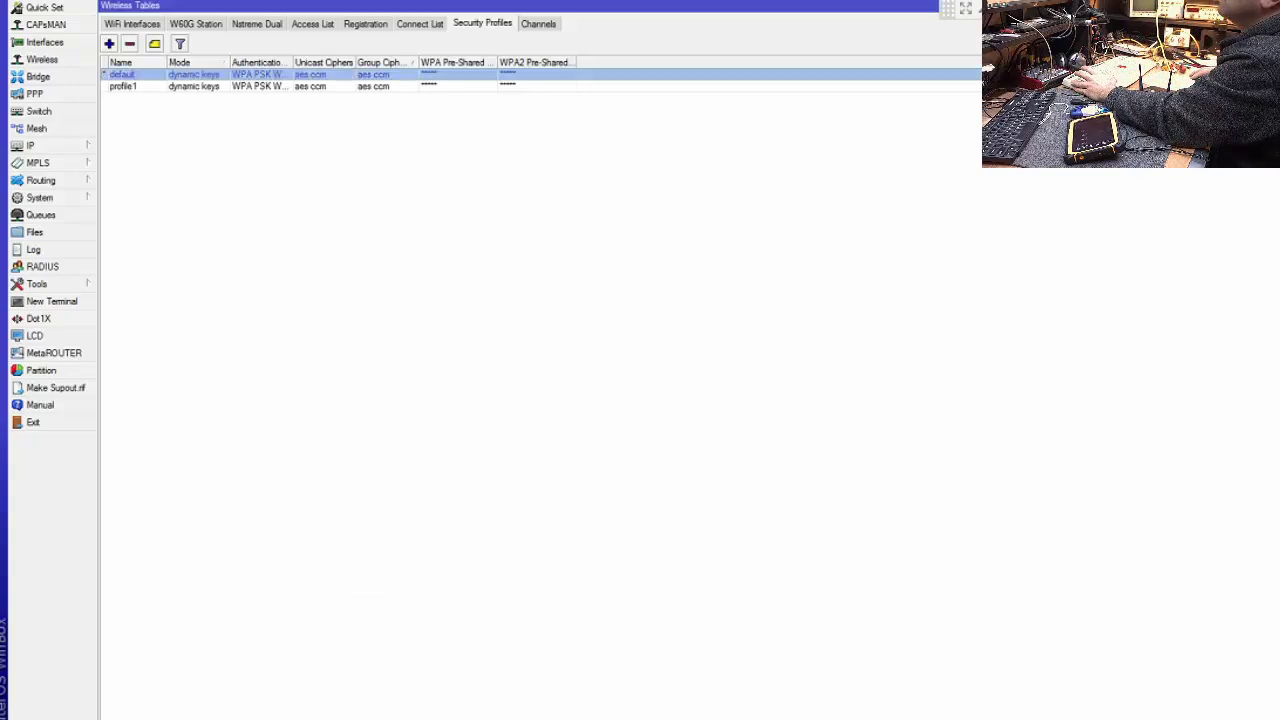
key("Delete")
- Dismiss the default-profile removal error and leave WinBox for the Windows desktop
key("Return")
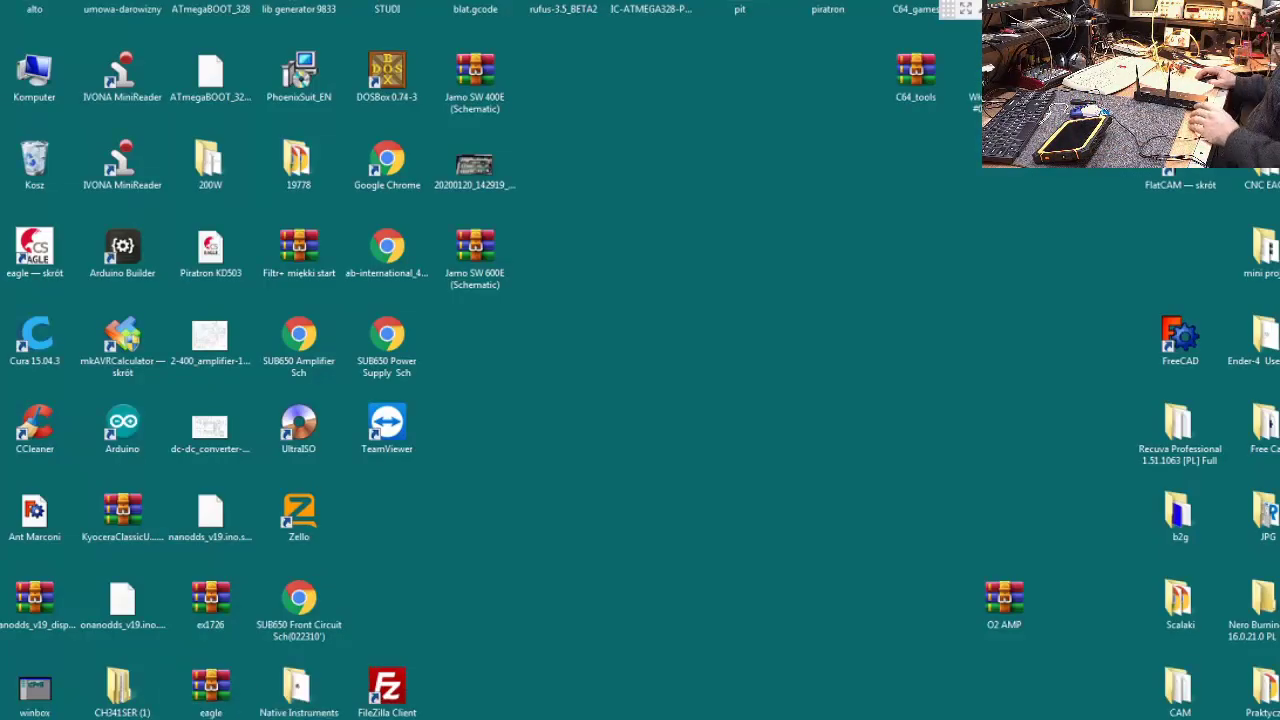
left_click(210, 605)
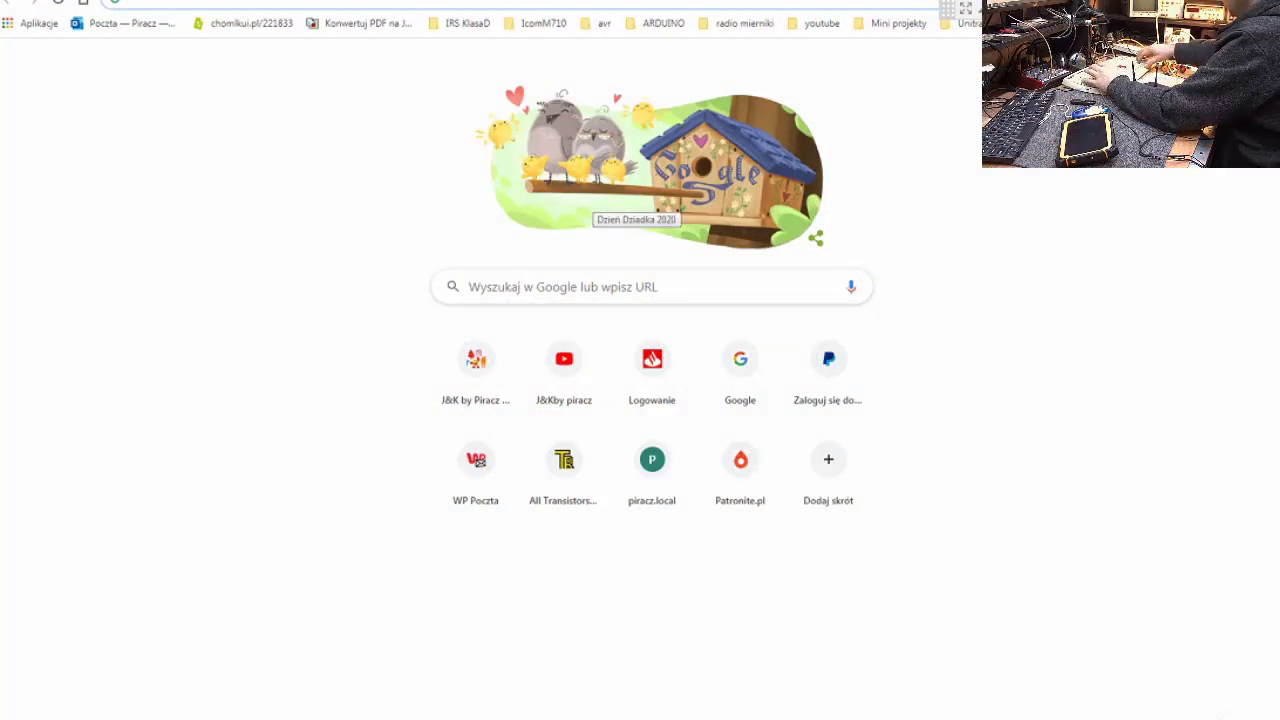
- Load 192.168.3.250 in Chrome, then bring up the network status from the tray
type("192")
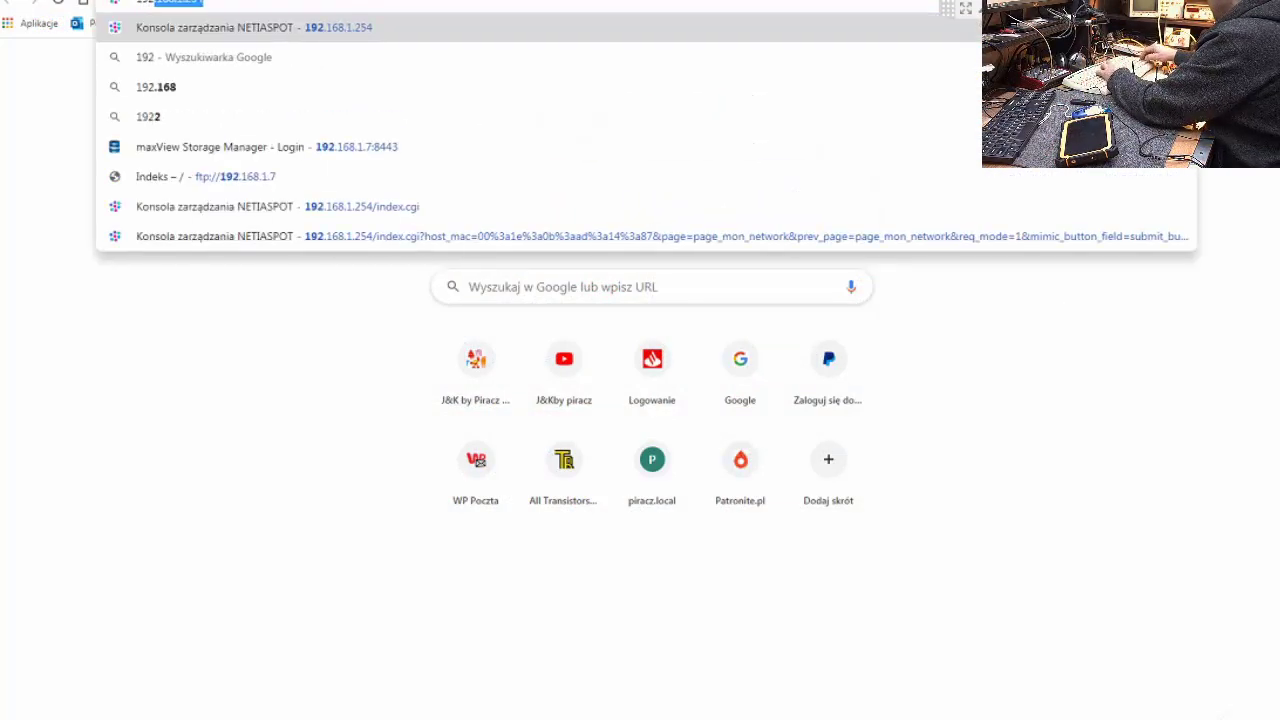
type(".168.")
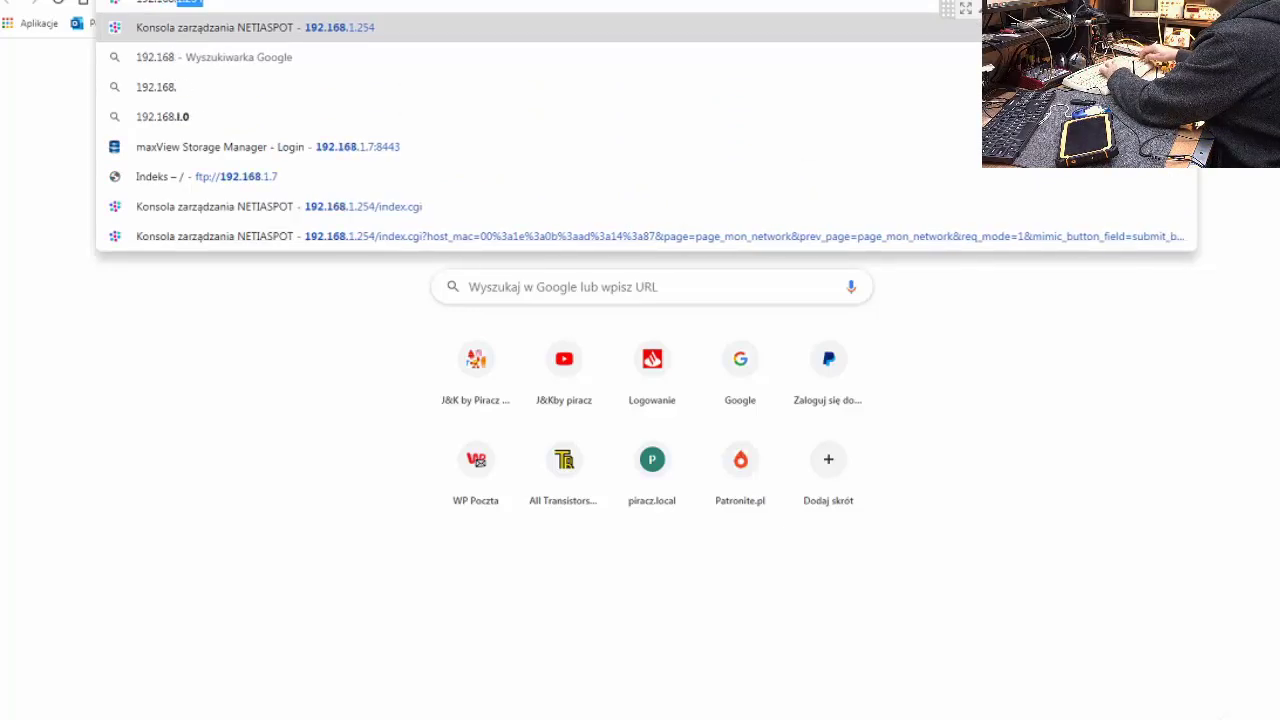
type("3.")
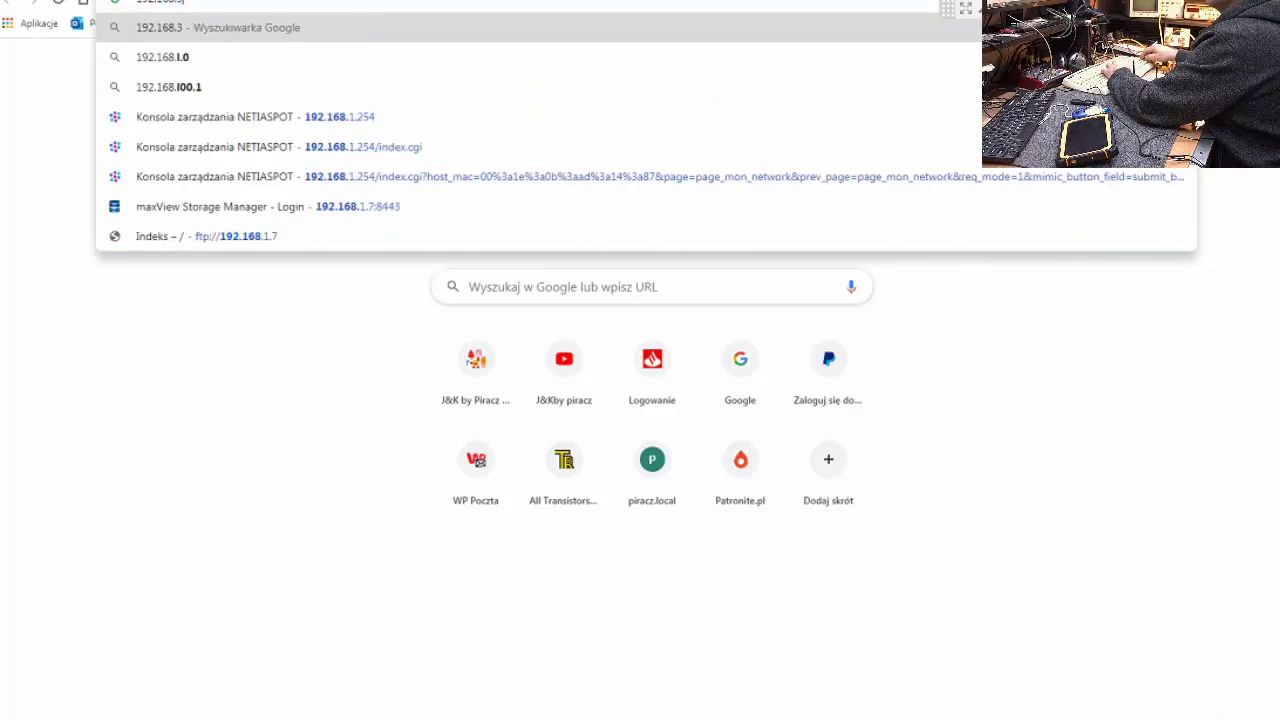
type("250")
key("Return")
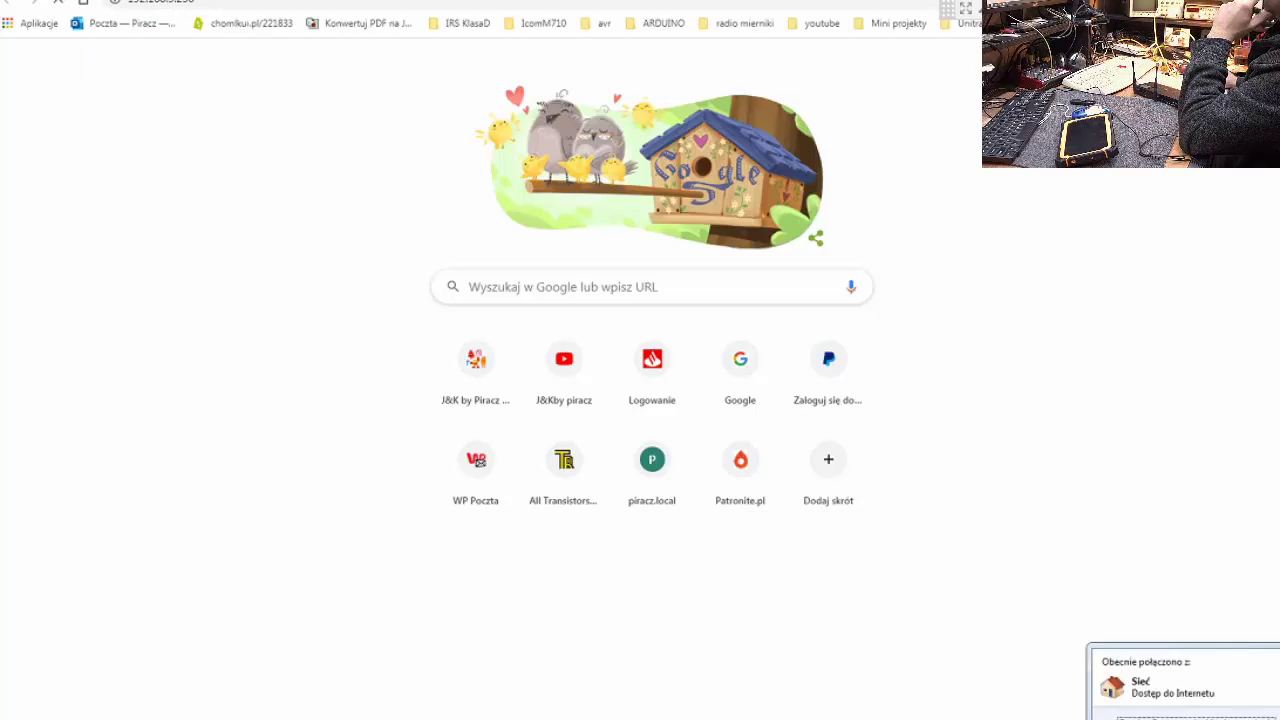
left_click(1185, 715)
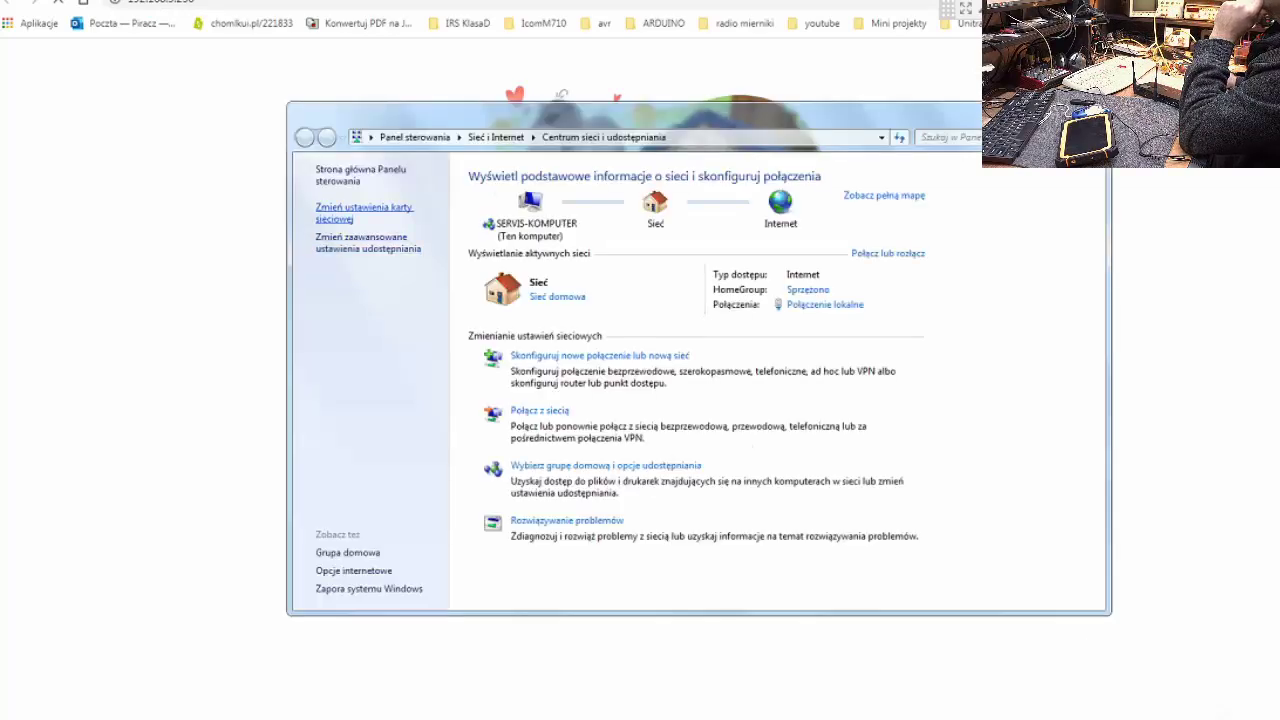
- Check the local connection's address details (currently 192.168.1.1), then open its properties
left_click(364, 212)
double_click(385, 200)
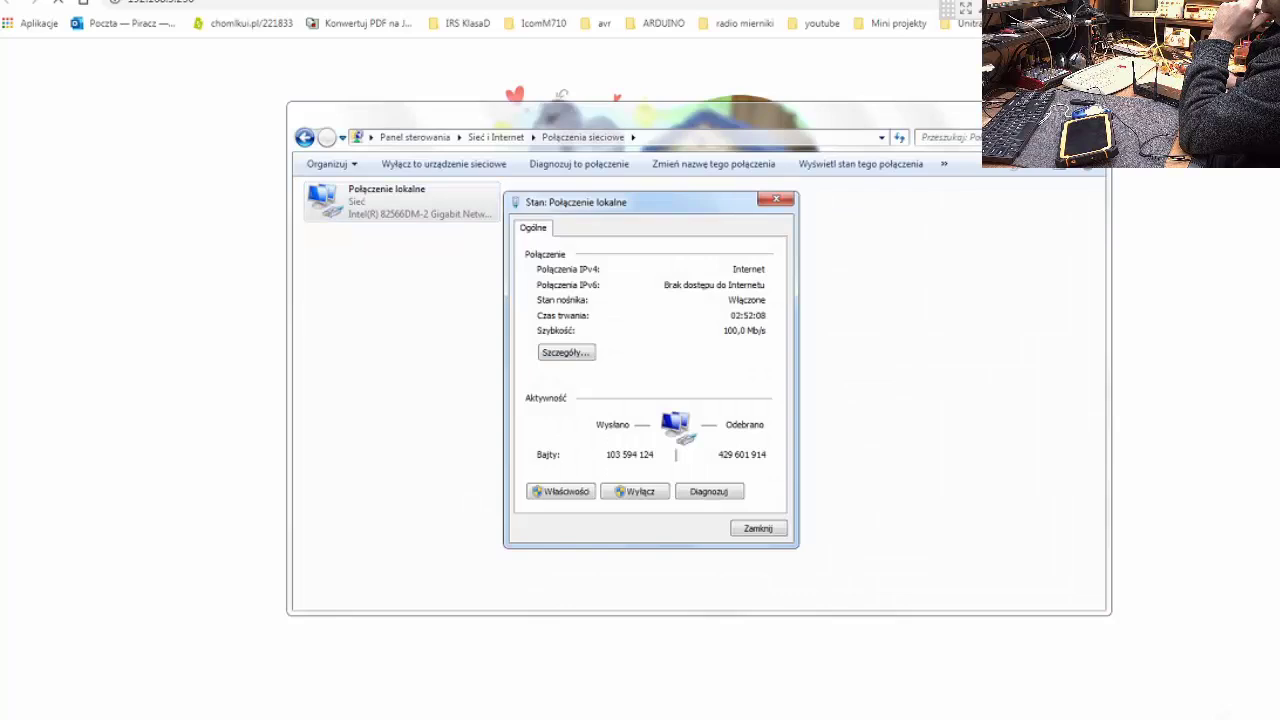
left_click(566, 352)
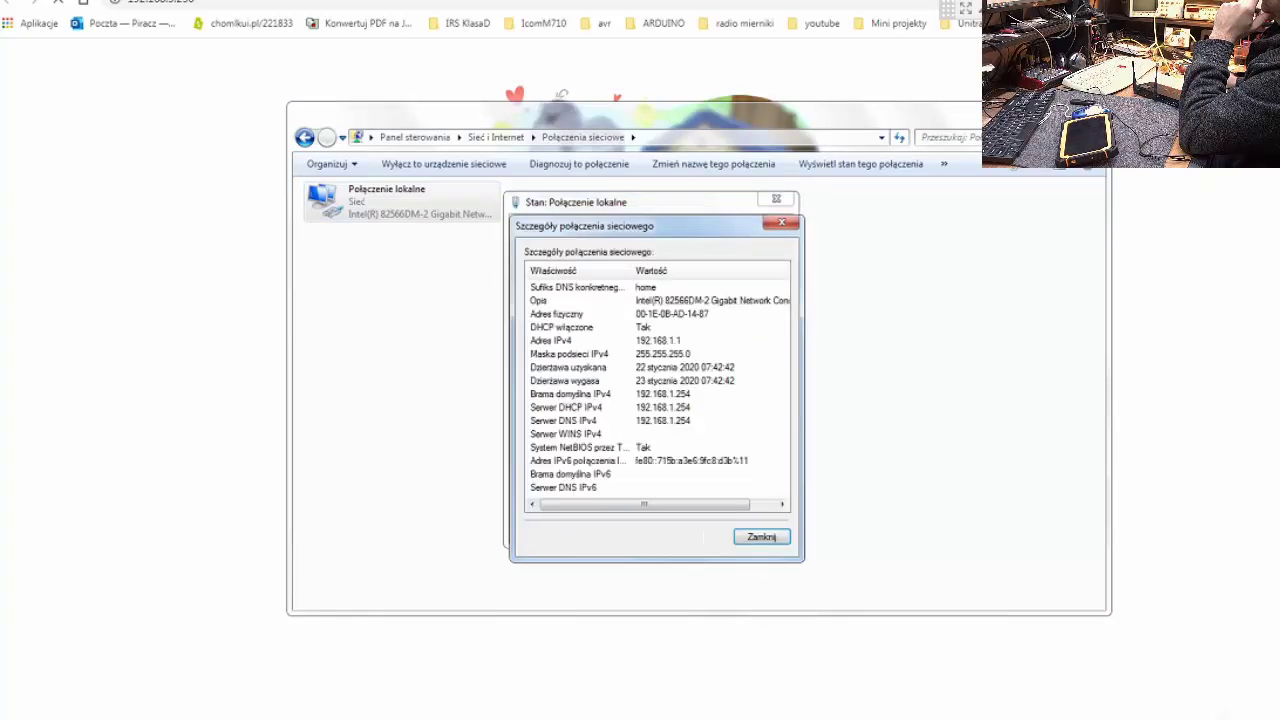
key("Escape")
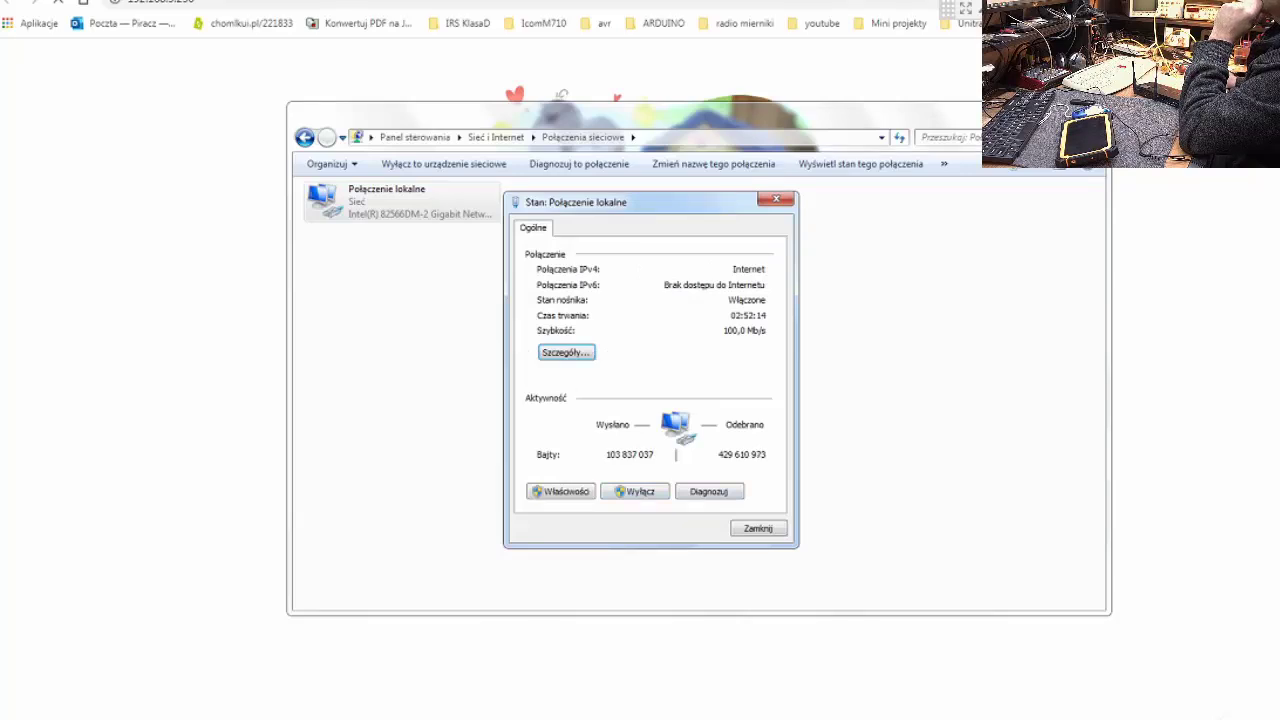
key("Tab")
key("Return")
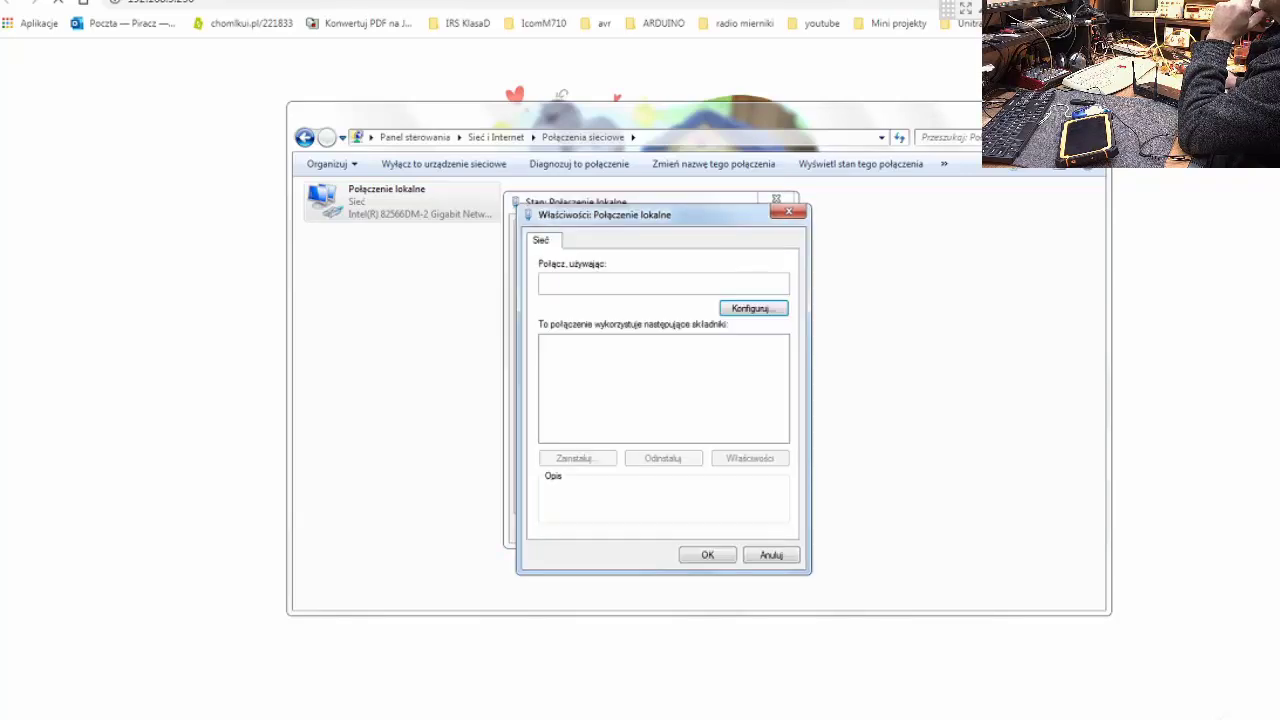
- Switch the connection's IPv4 to the static address 192.168.3.10 and confirm
double_click(640, 395)
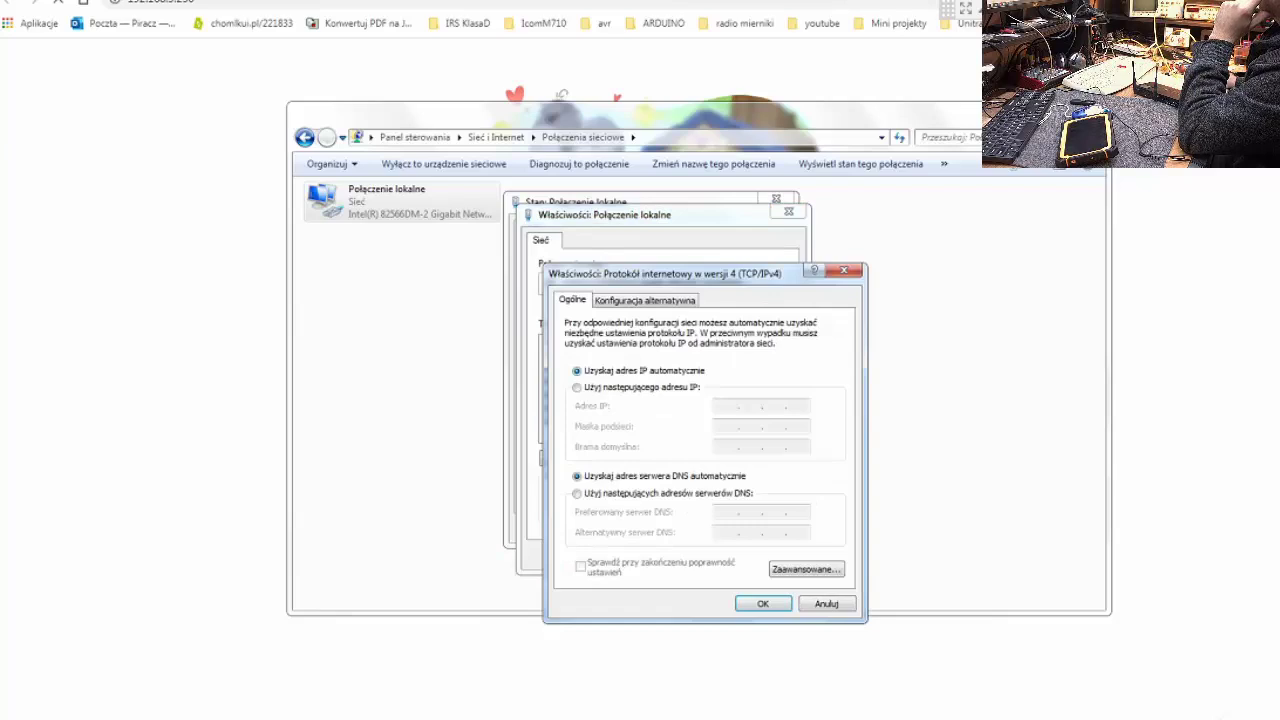
left_click(577, 387)
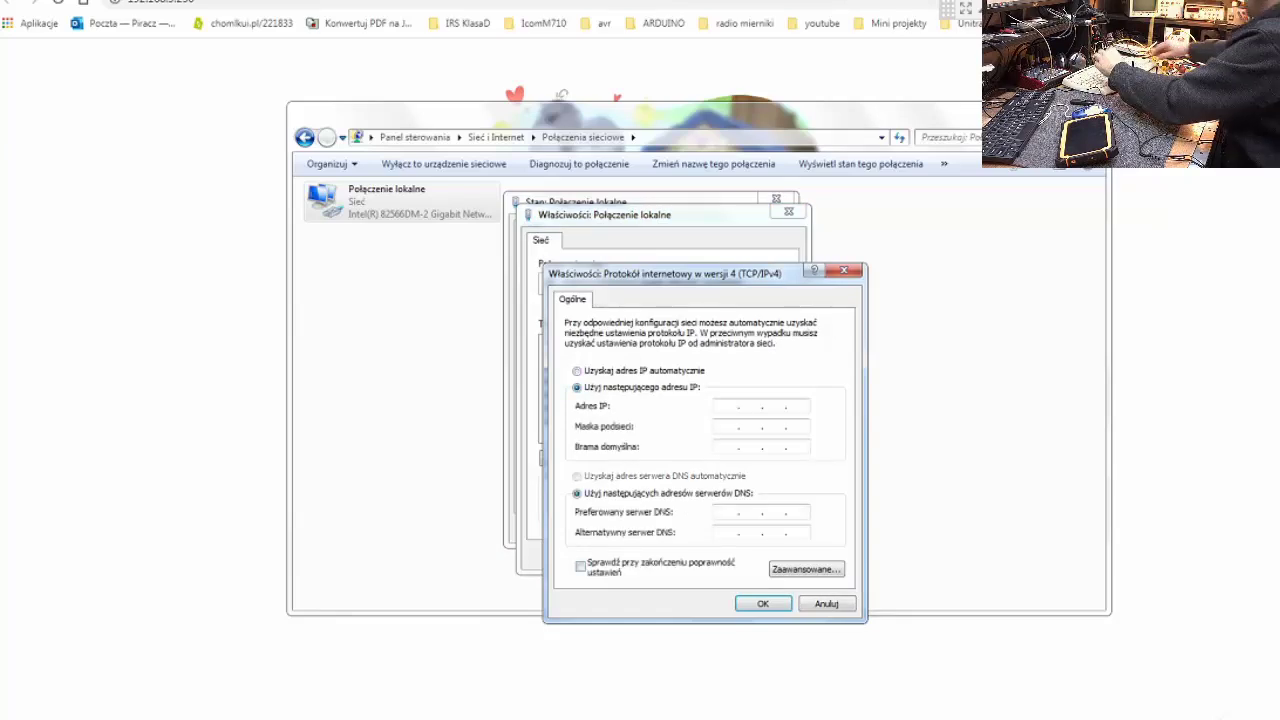
type("192.168.3.10")
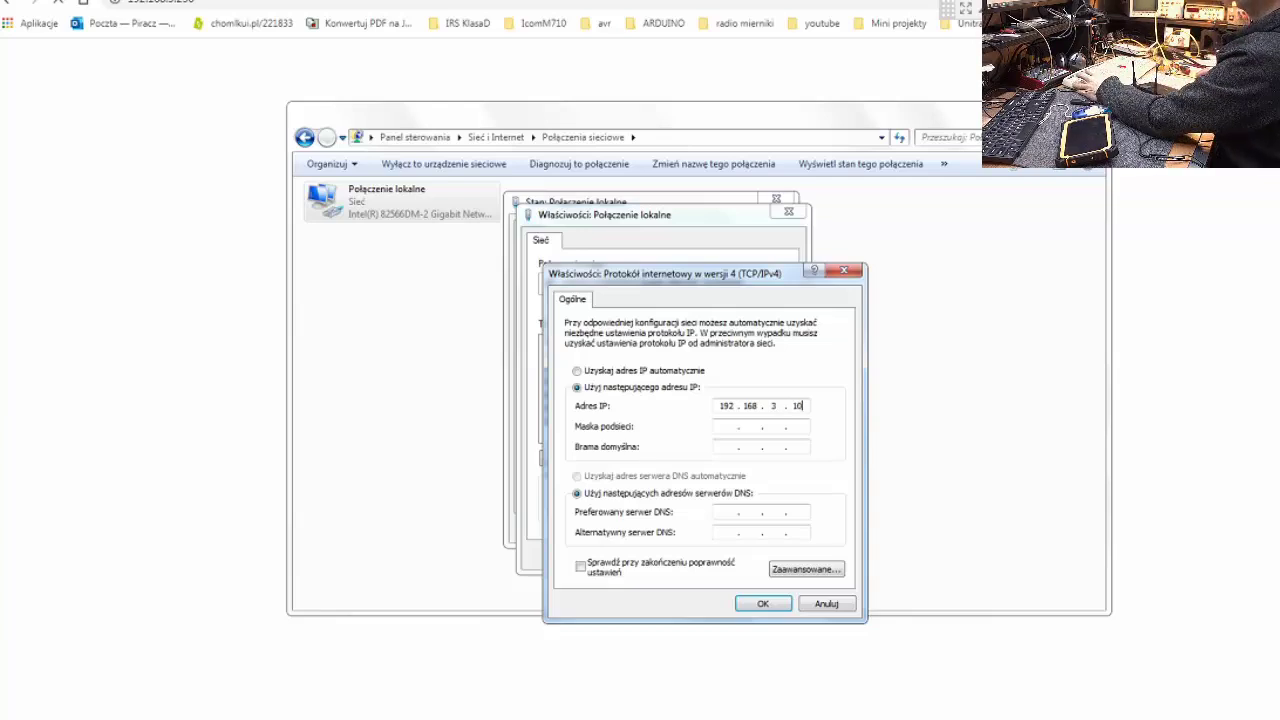
key("Return")
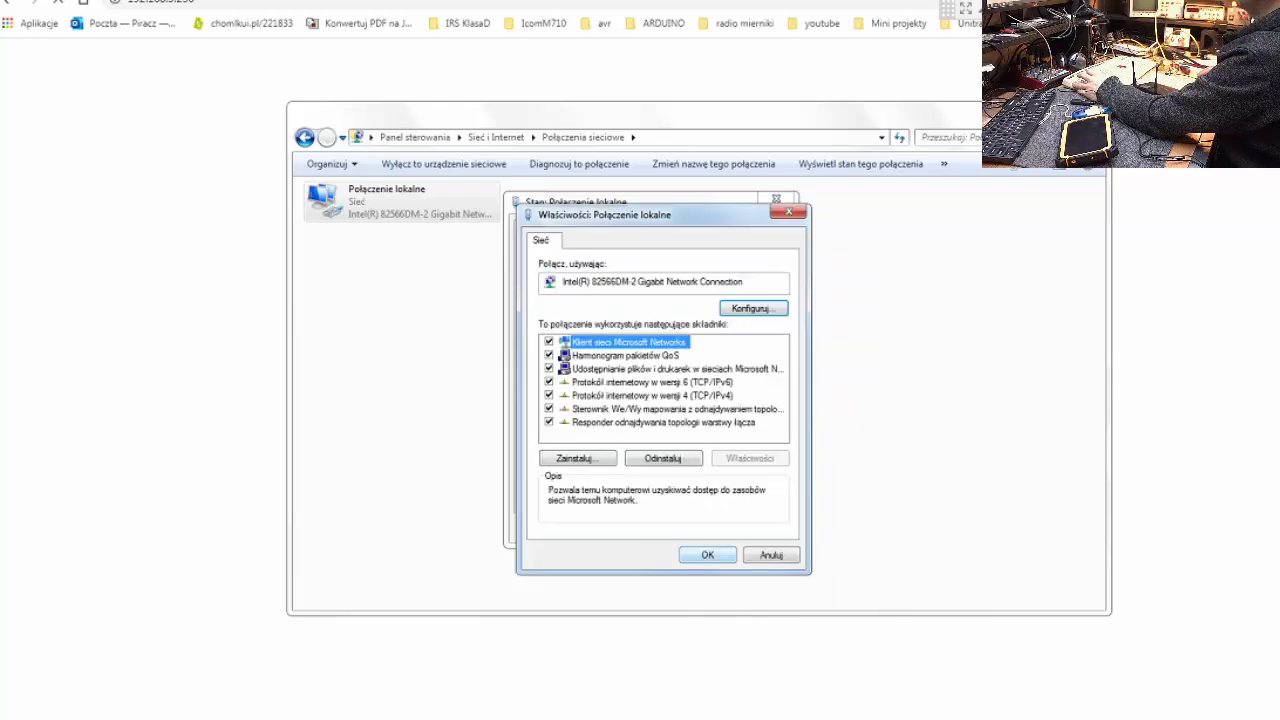